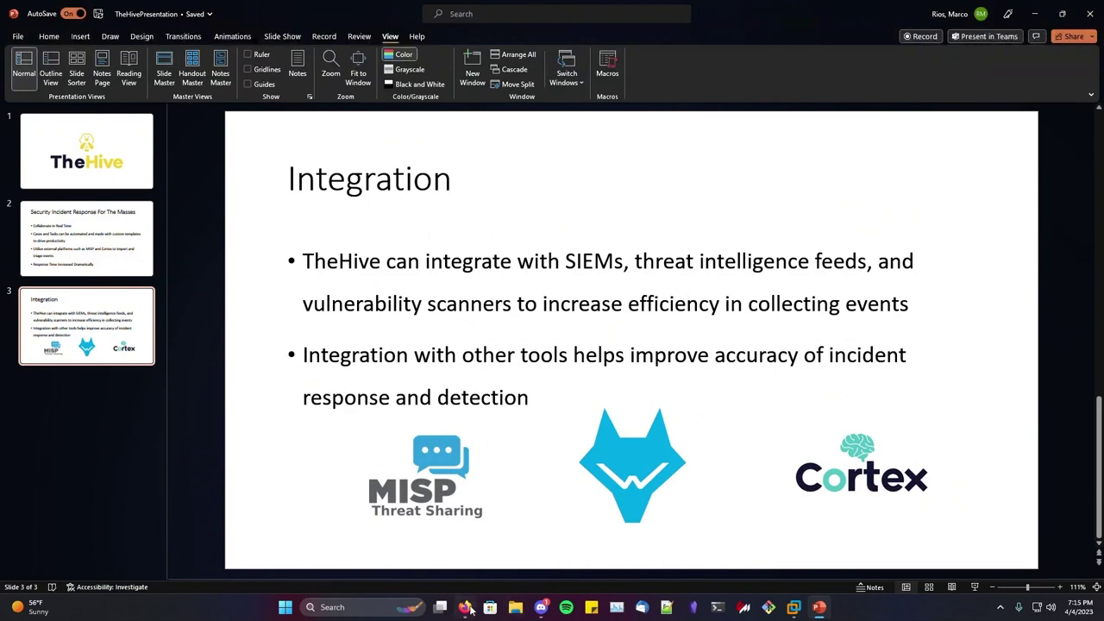
Switch to TheHive in the Firefox browser and log out of the current organisation admin account
click(466, 607)
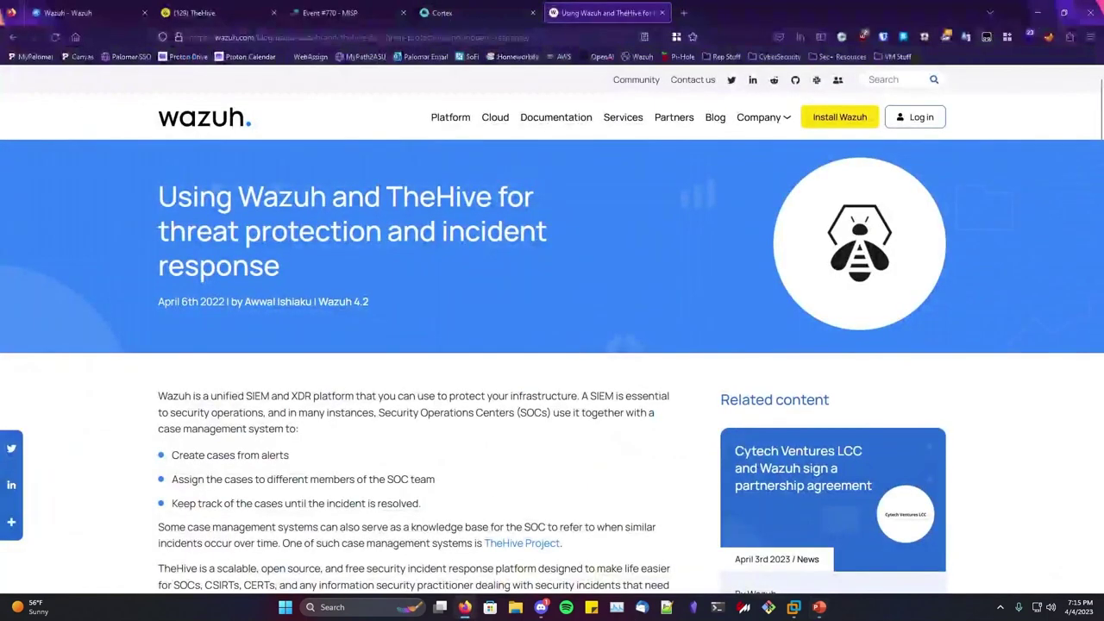
click(447, 7)
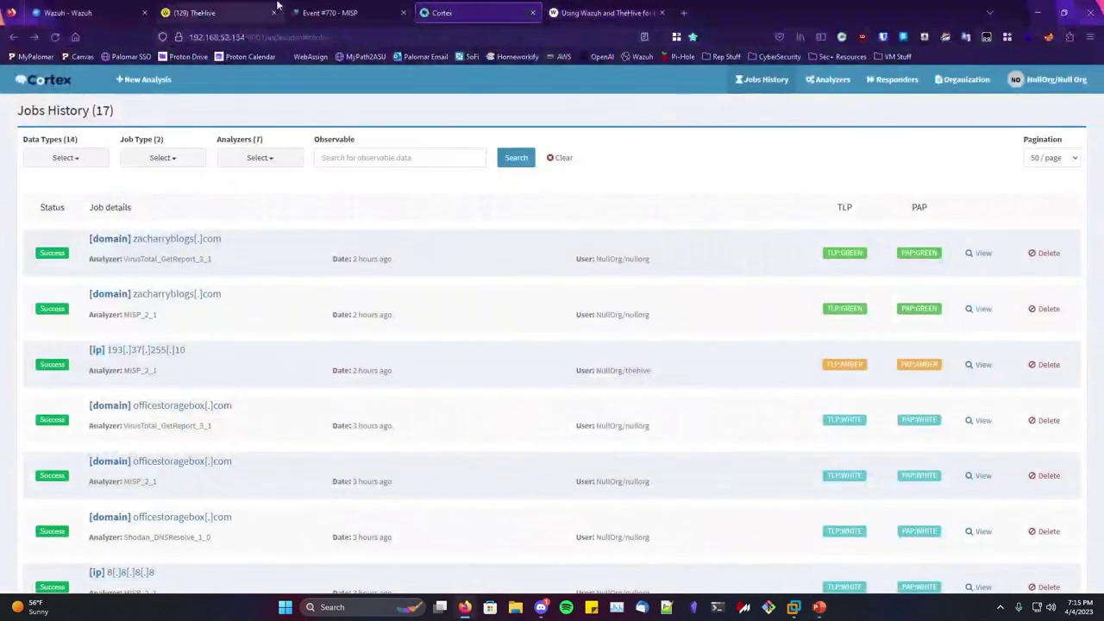
click(246, 12)
click(1064, 82)
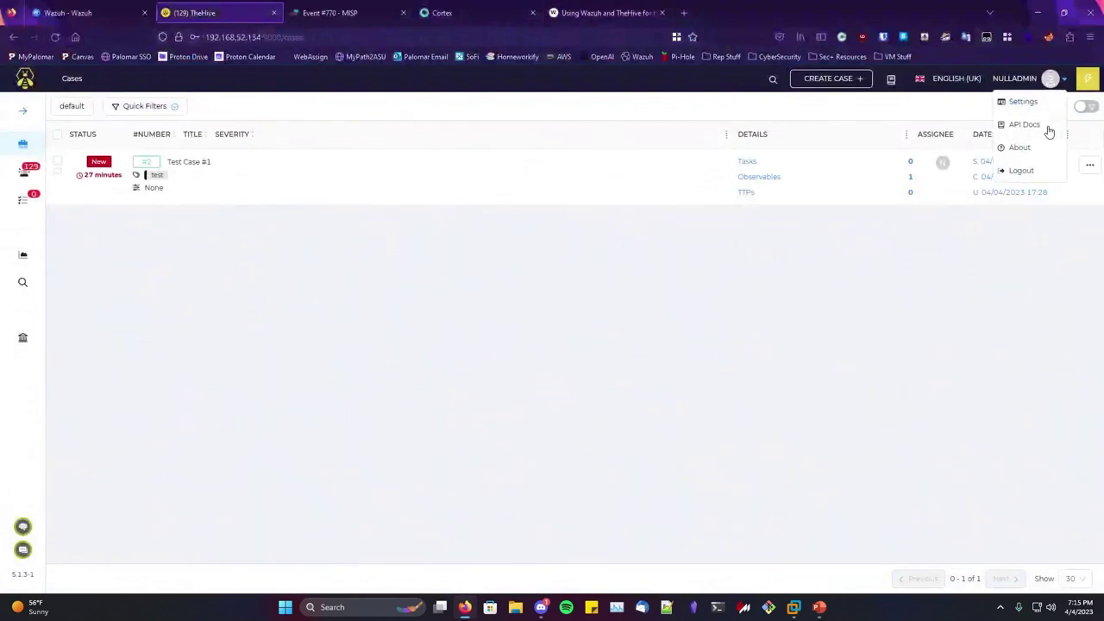
click(1038, 171)
Sign in to TheHive as the default admin user with the saved login and password
click(601, 264)
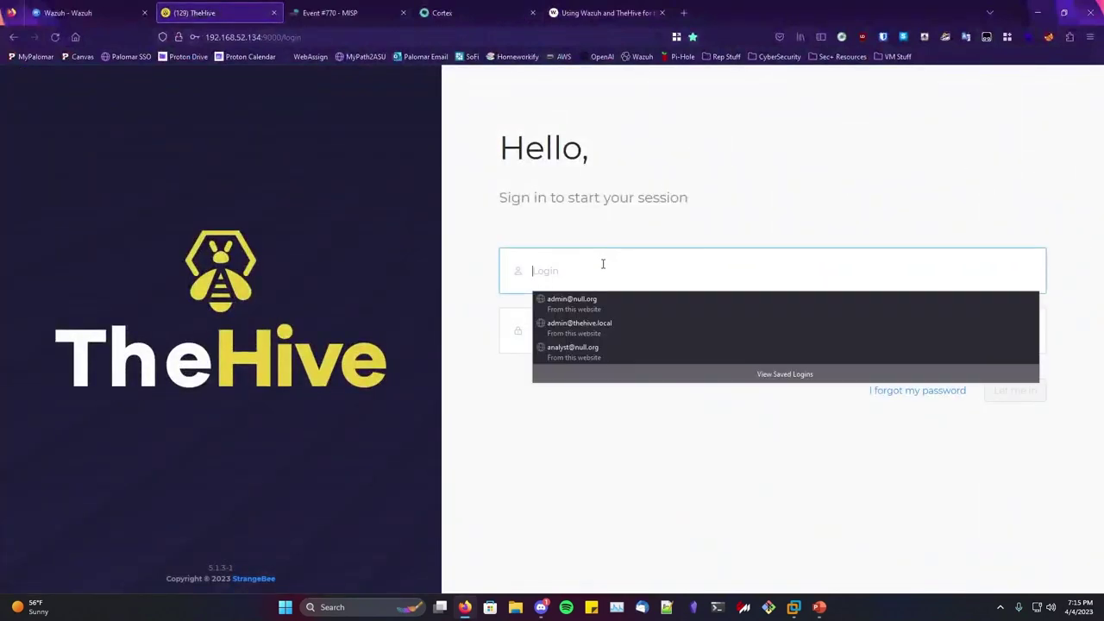
click(621, 295)
click(566, 267)
click(1015, 389)
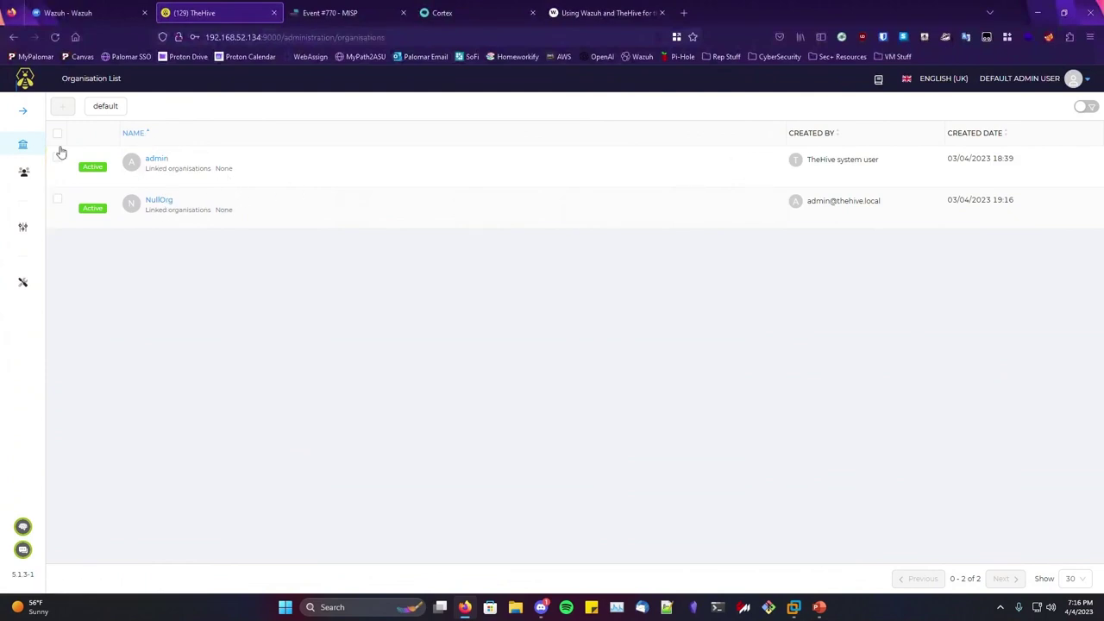
Open the NullOrg organisation's user list and highlight its NullAdmin entry
click(160, 204)
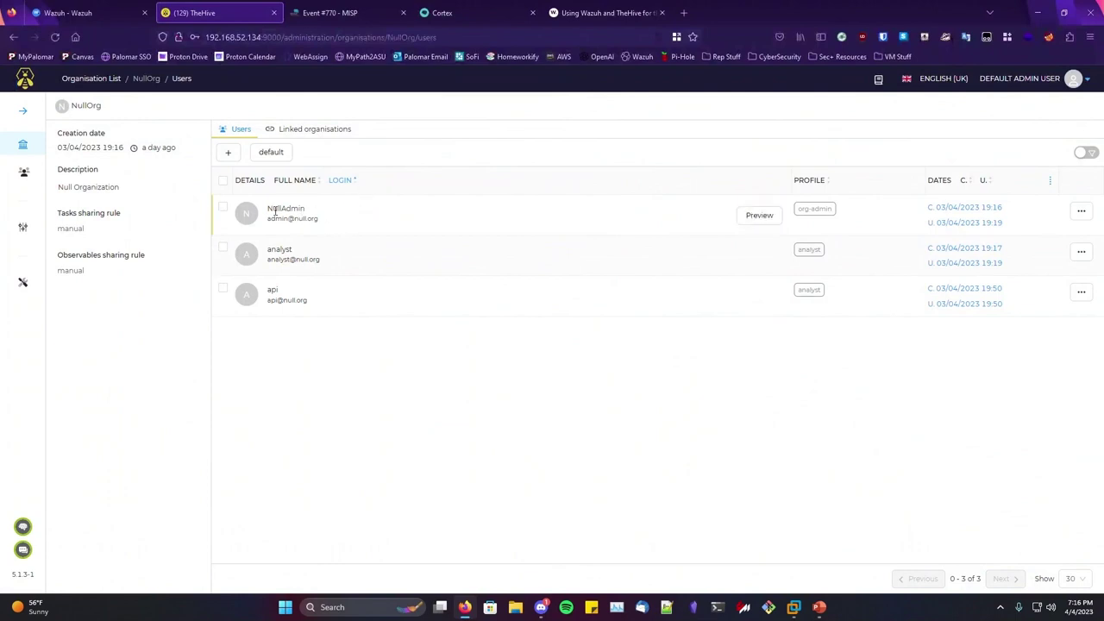
drag(268, 209, 319, 221)
Examine the type, organisation and login fields for adding a NullOrg user, and close the form without creating one
click(227, 152)
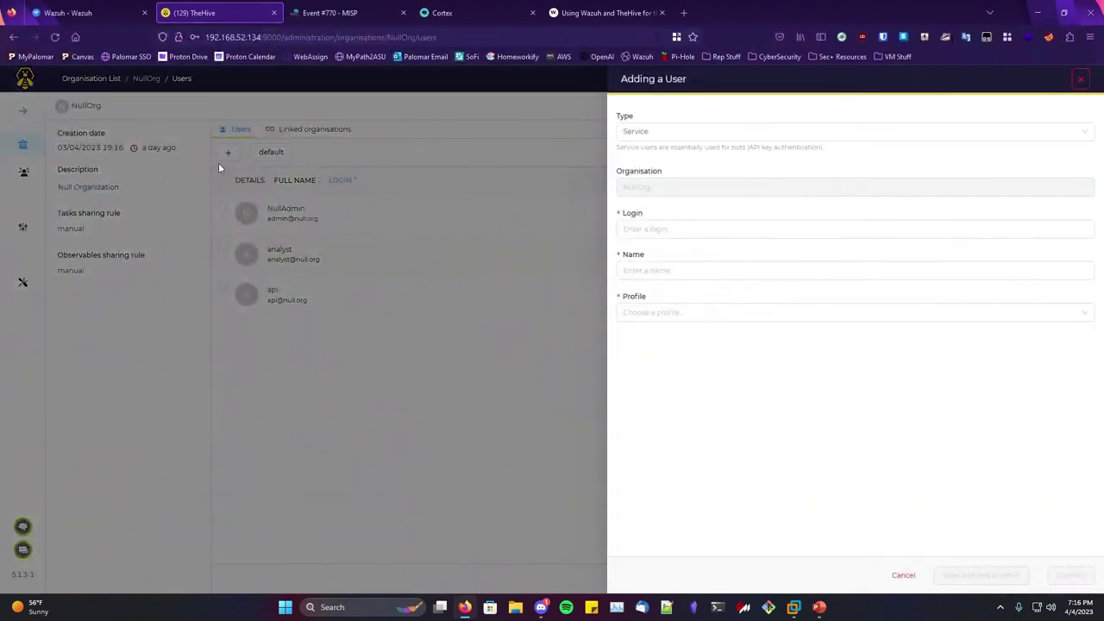
click(675, 131)
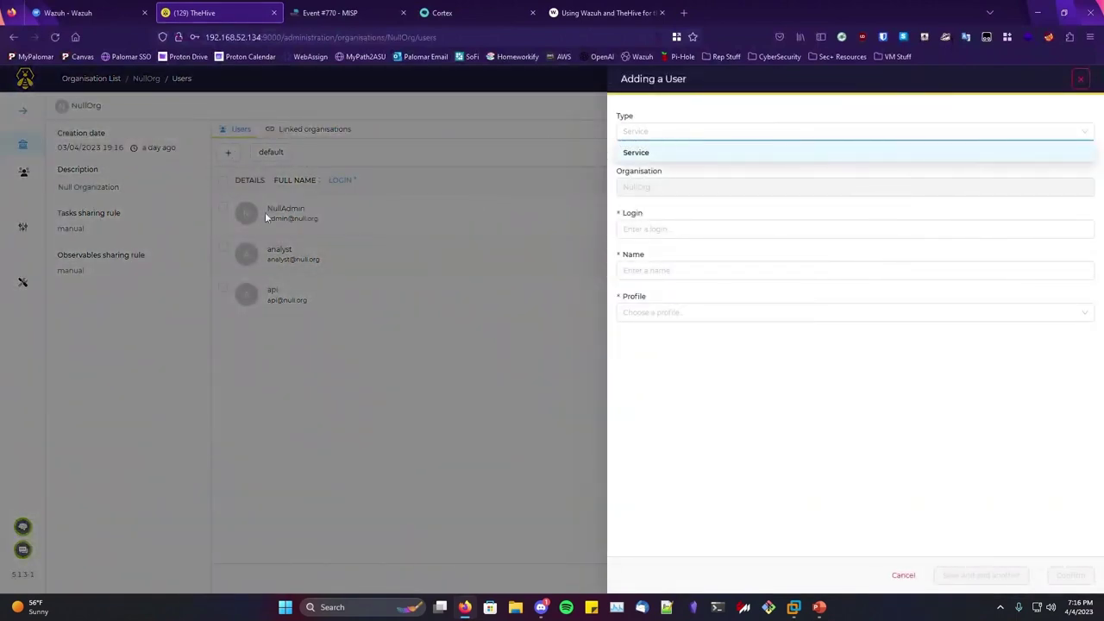
click(638, 151)
click(651, 136)
click(649, 187)
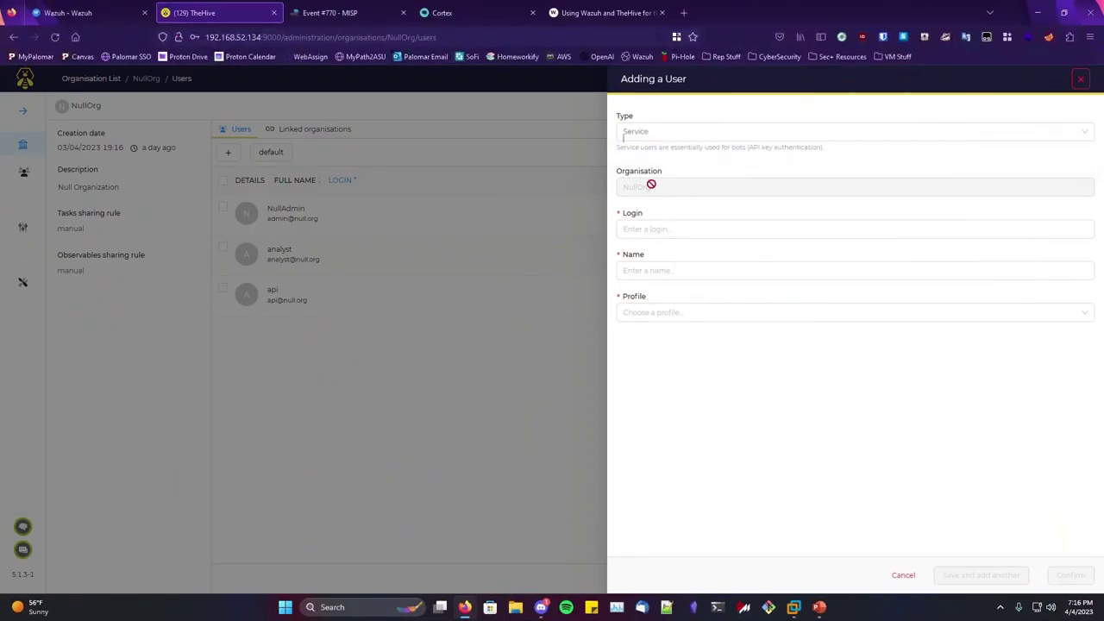
click(661, 233)
click(488, 370)
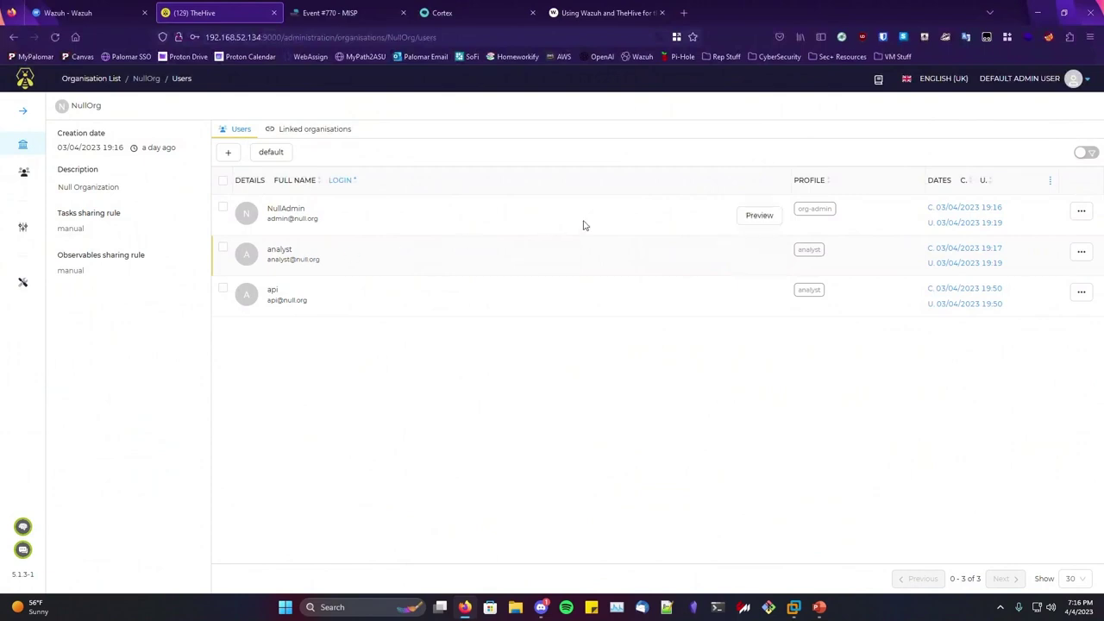
Examine the permissions granted by the org-admin and analyst profiles in the NullOrg user list
mouse_move(820, 207)
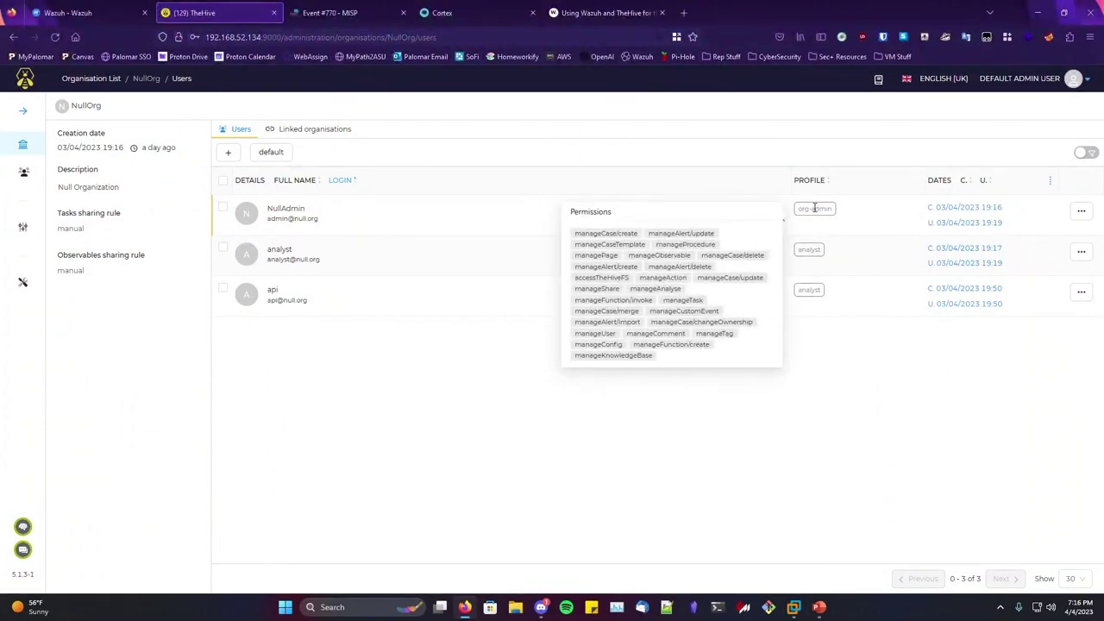
mouse_move(811, 250)
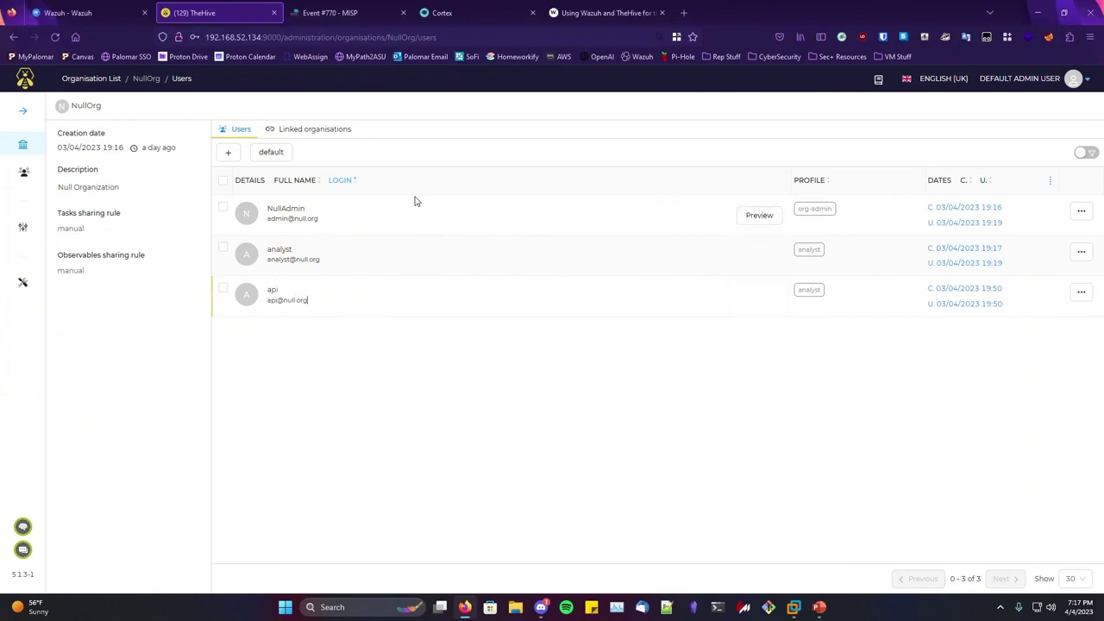
Log out and sign back in with the saved organisation admin login and password, dismissing the offer to save the password
click(1088, 82)
click(1016, 170)
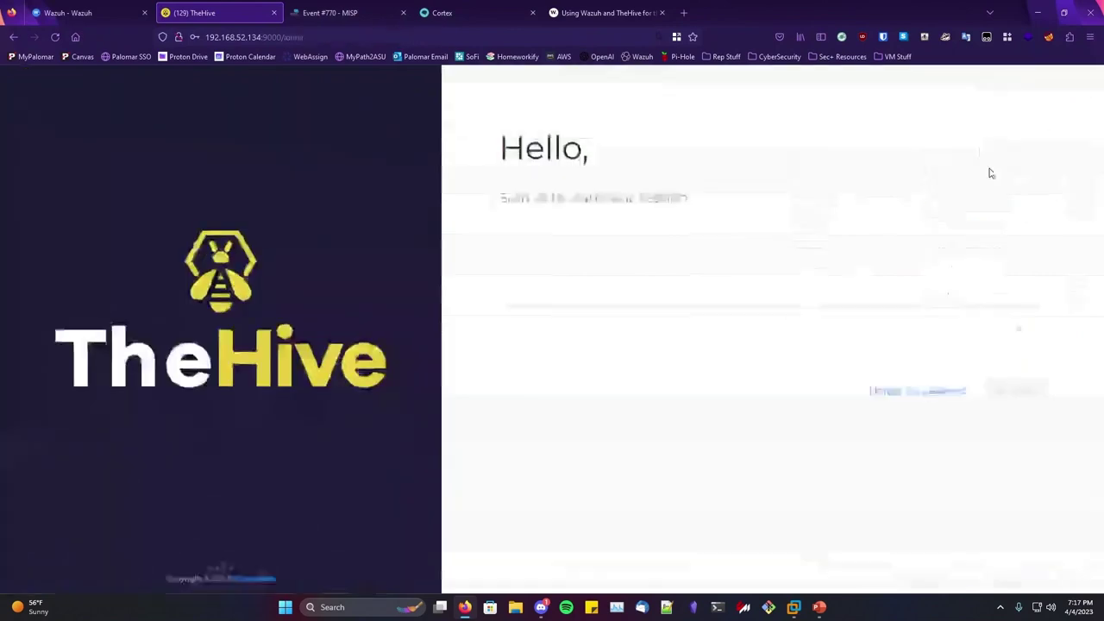
click(628, 273)
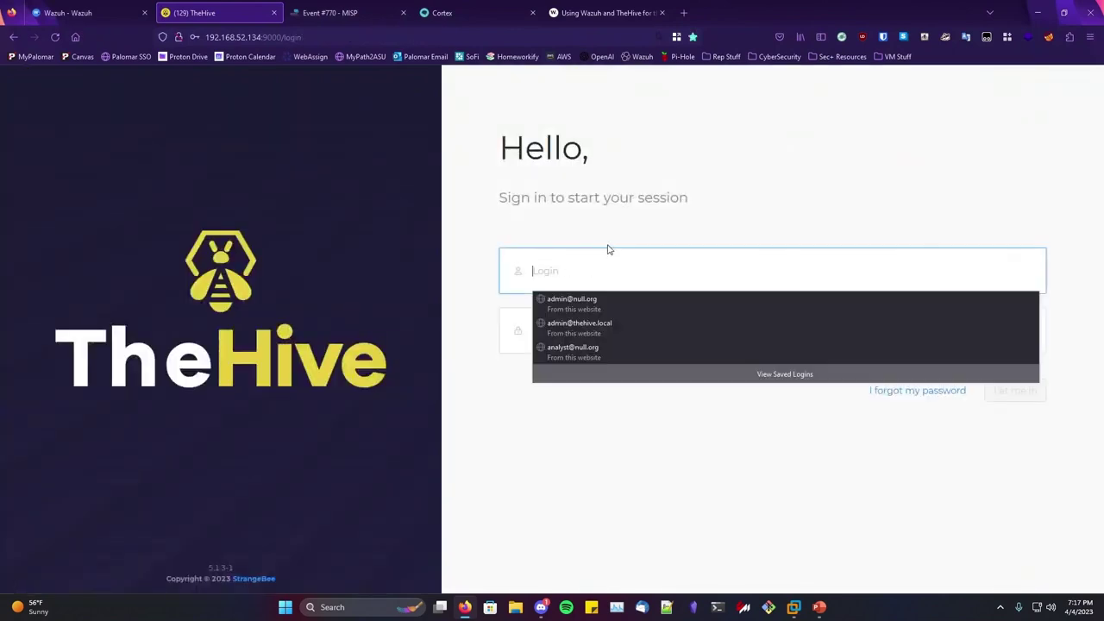
click(594, 301)
click(1018, 390)
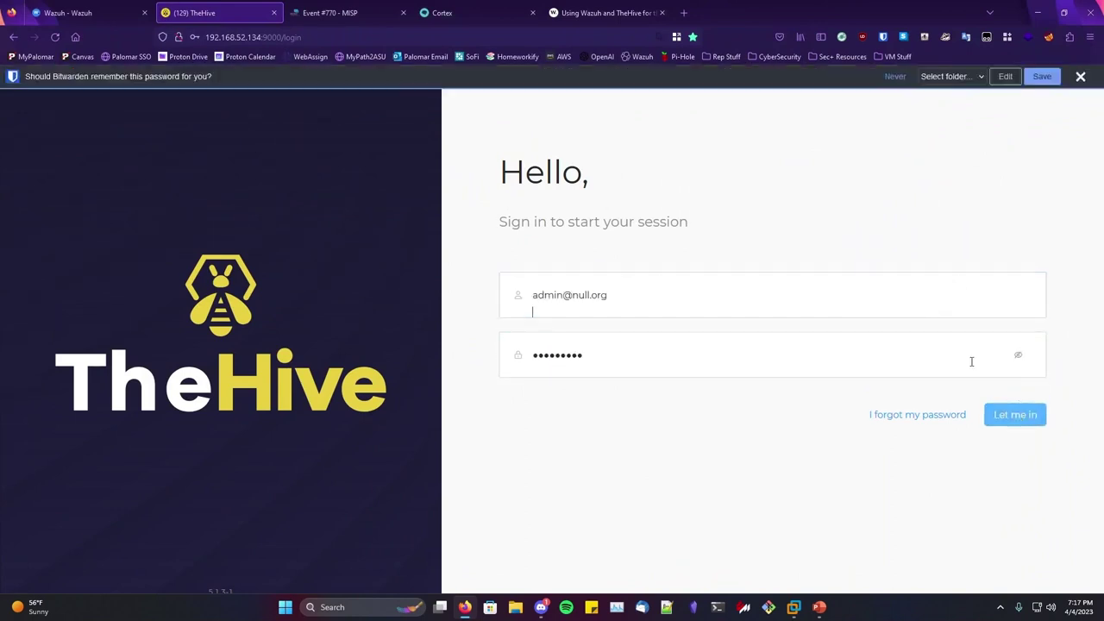
click(1079, 76)
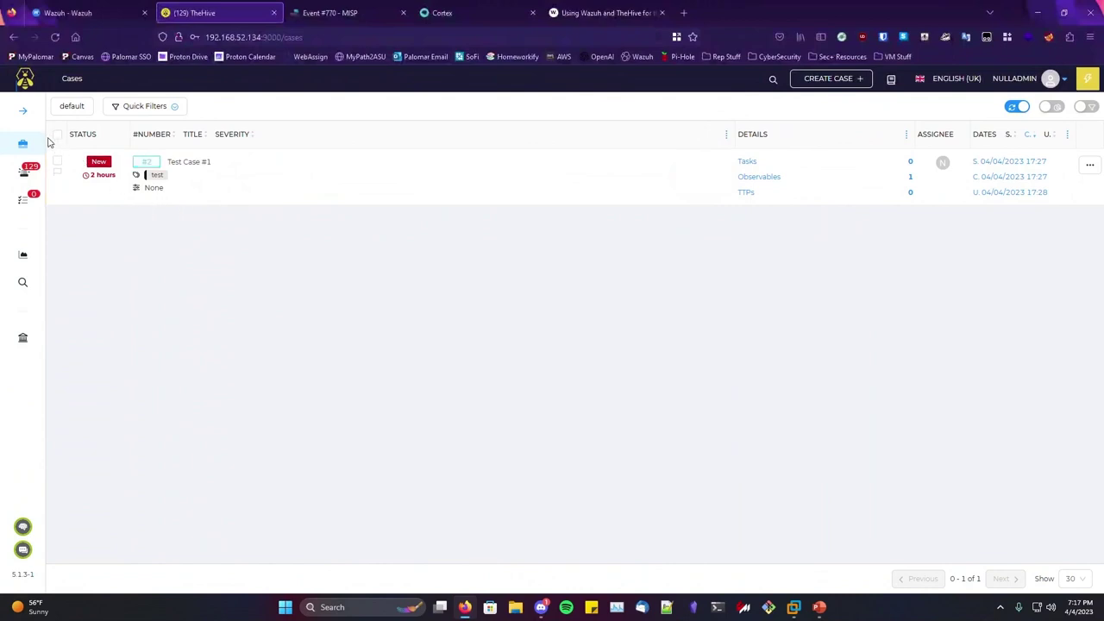
Open the NullOrg organisation's case templates and start adding a new template, looking over its fields
click(1041, 79)
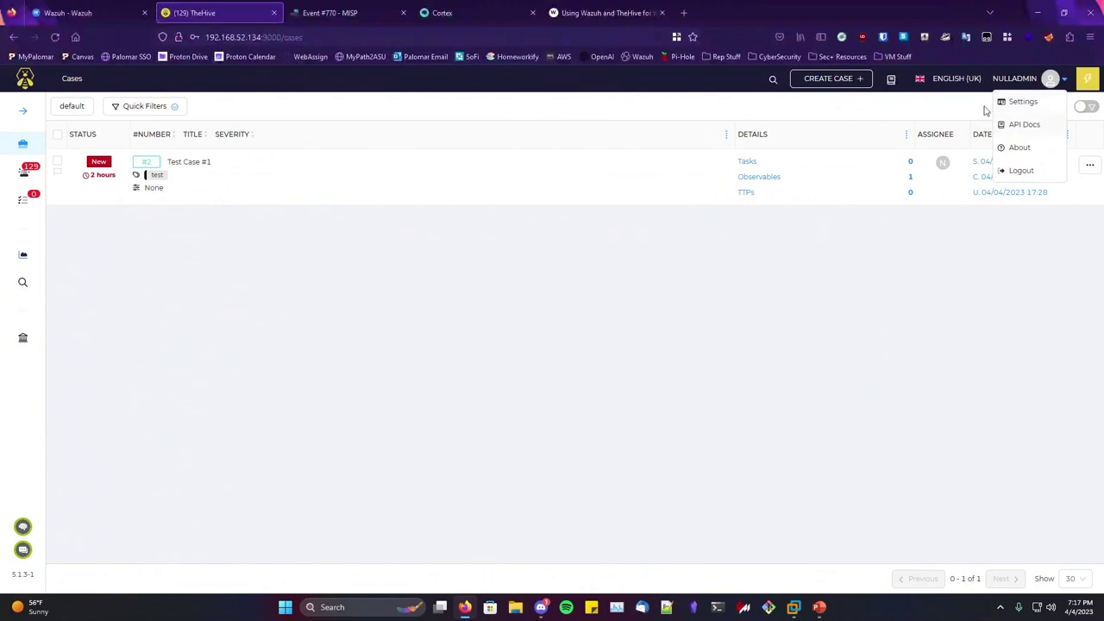
click(23, 337)
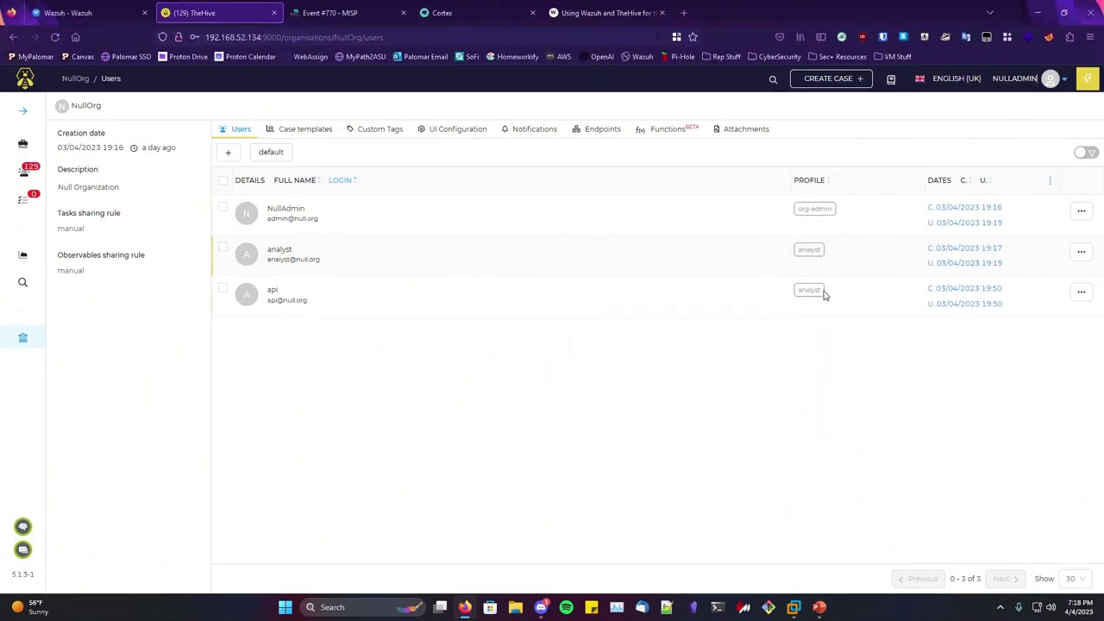
click(307, 132)
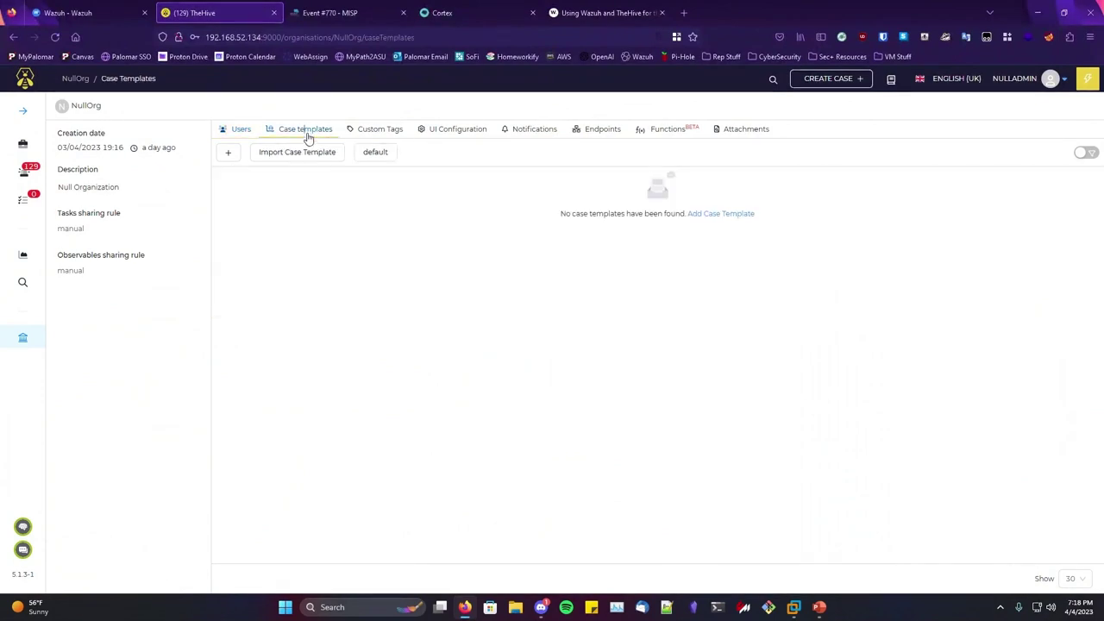
click(228, 152)
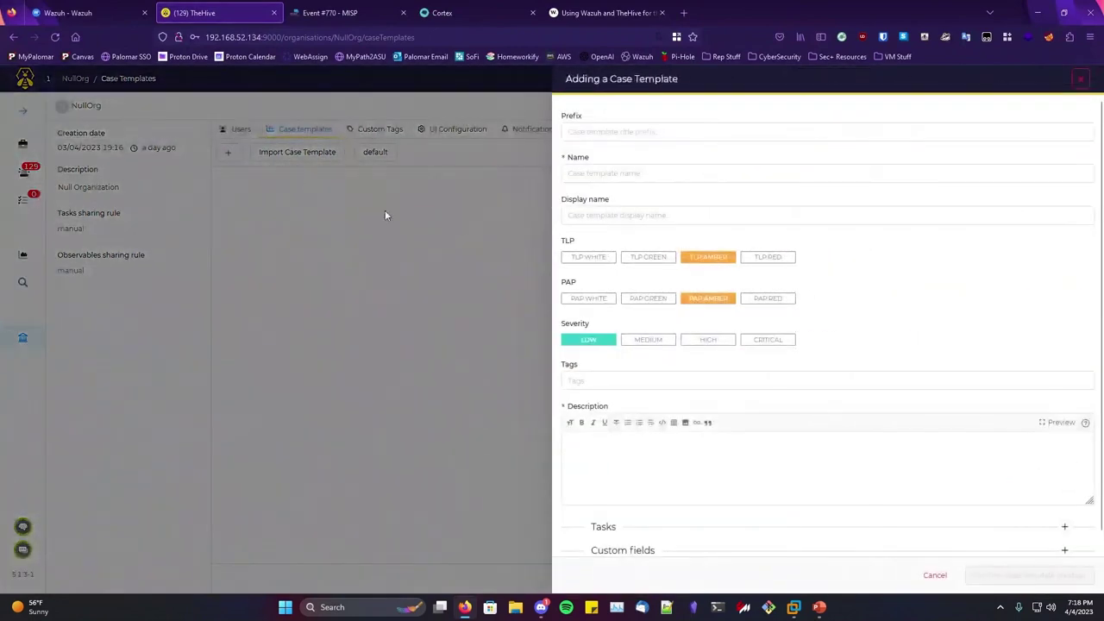
scroll(627, 187, down, 1)
scroll(622, 224, up, 1)
scroll(623, 181, down, 1)
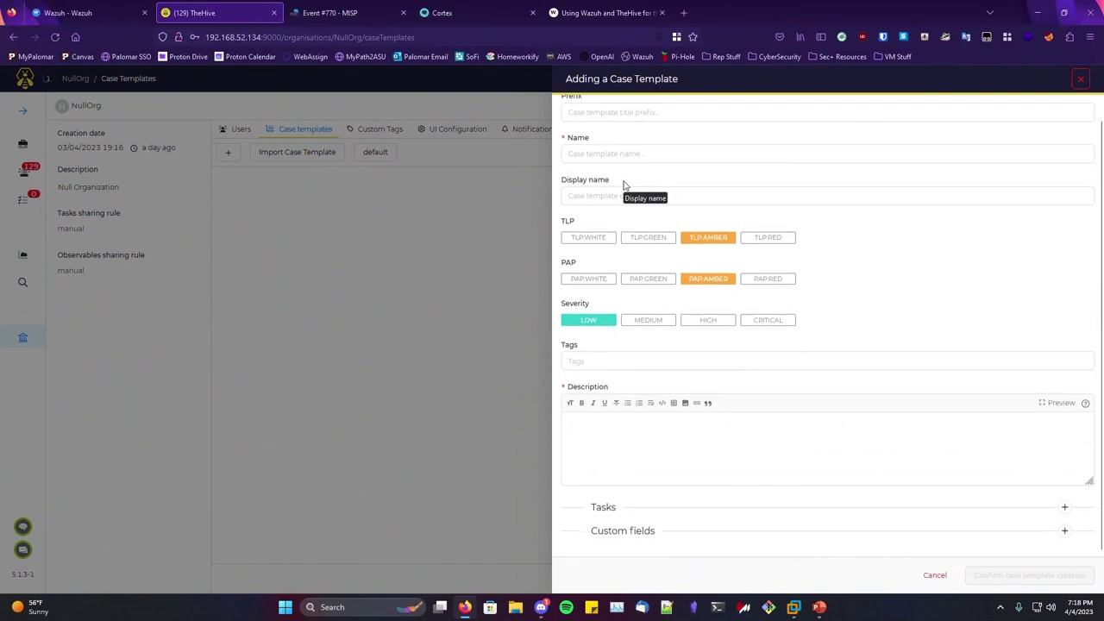
scroll(626, 192, up, 1)
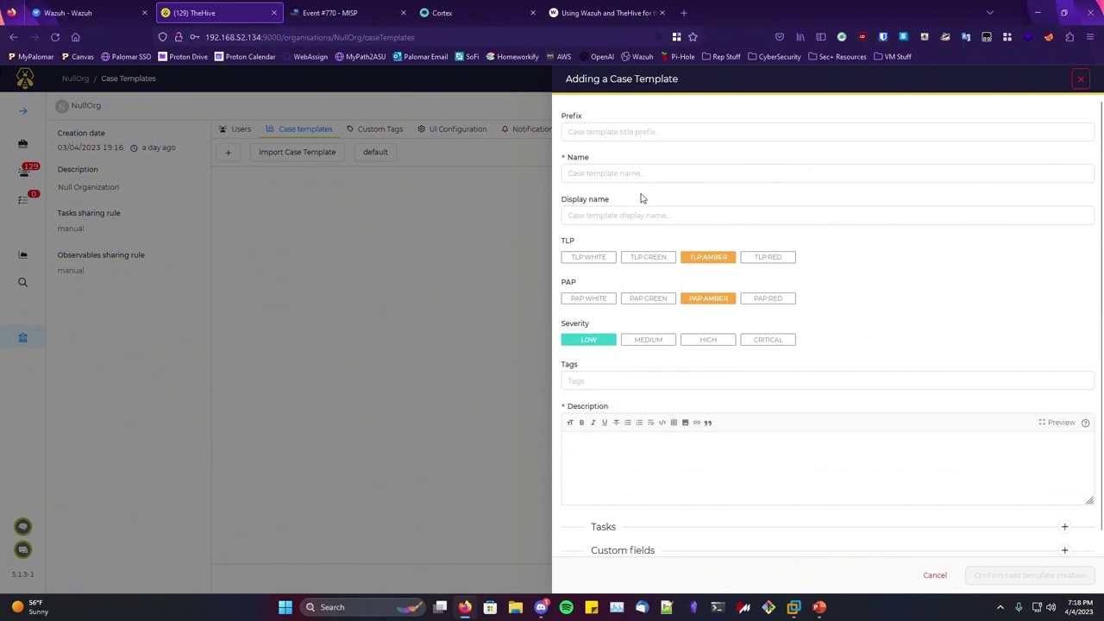
scroll(641, 198, down, 1)
scroll(638, 216, up, 1)
Set the case template's prefix to [MISP], its name to MISP Template and its display name to MISP TEMPLATE
click(612, 169)
click(613, 133)
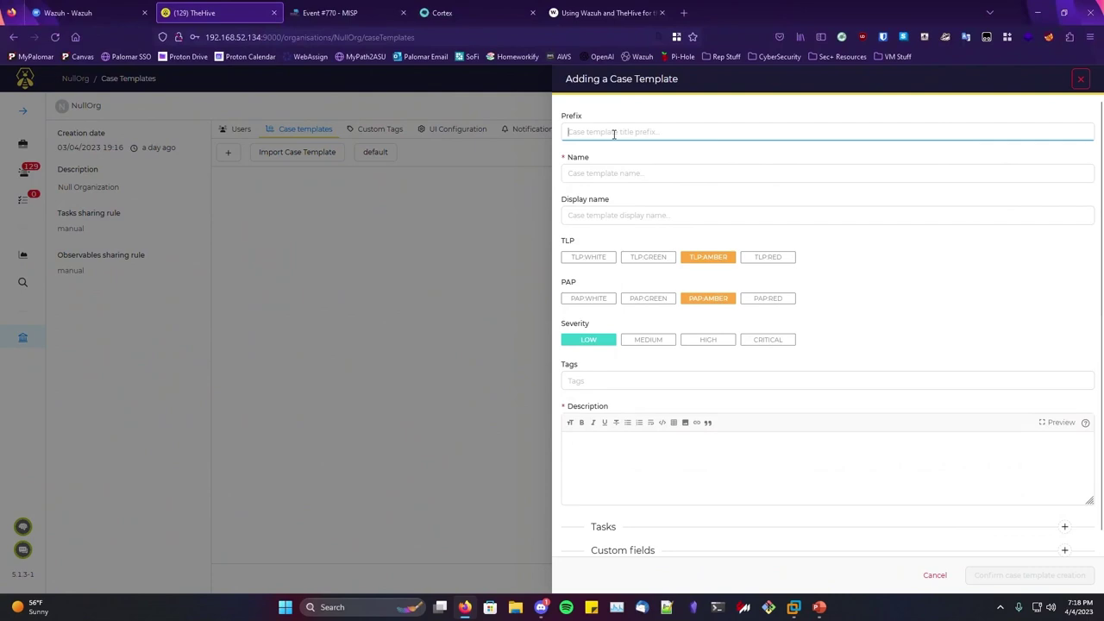
text([MISP)
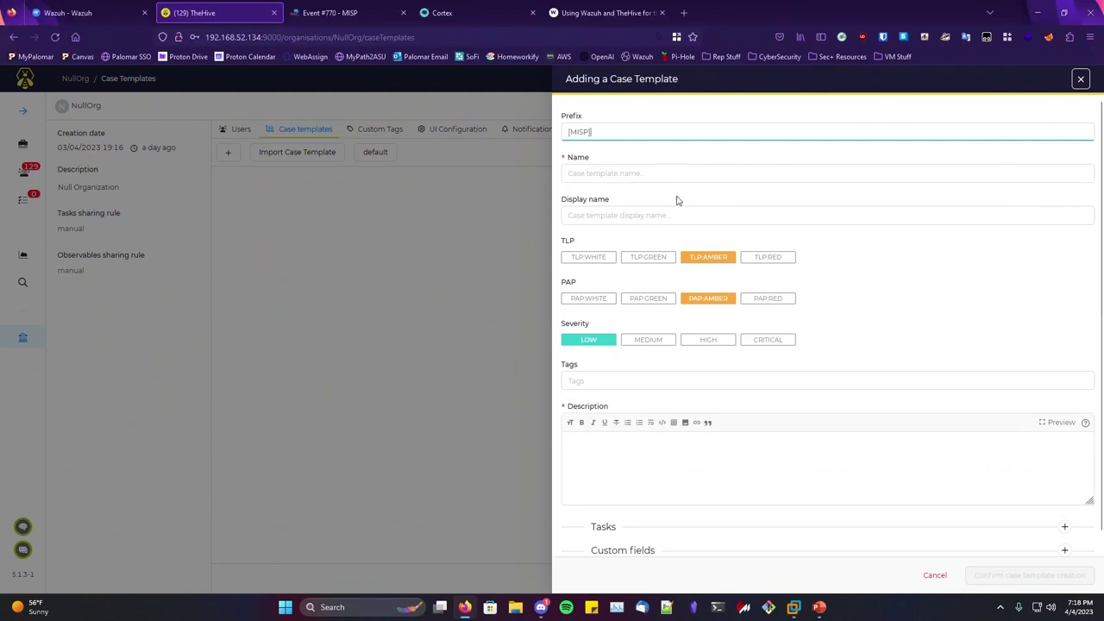
click(673, 177)
text(MIS)
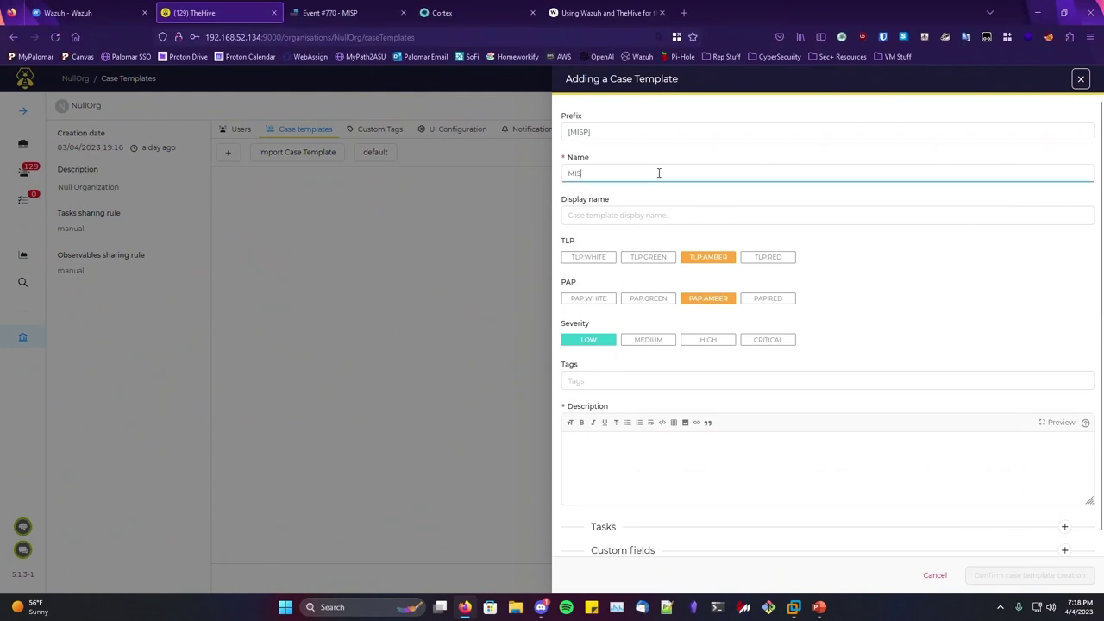
text(P Template)
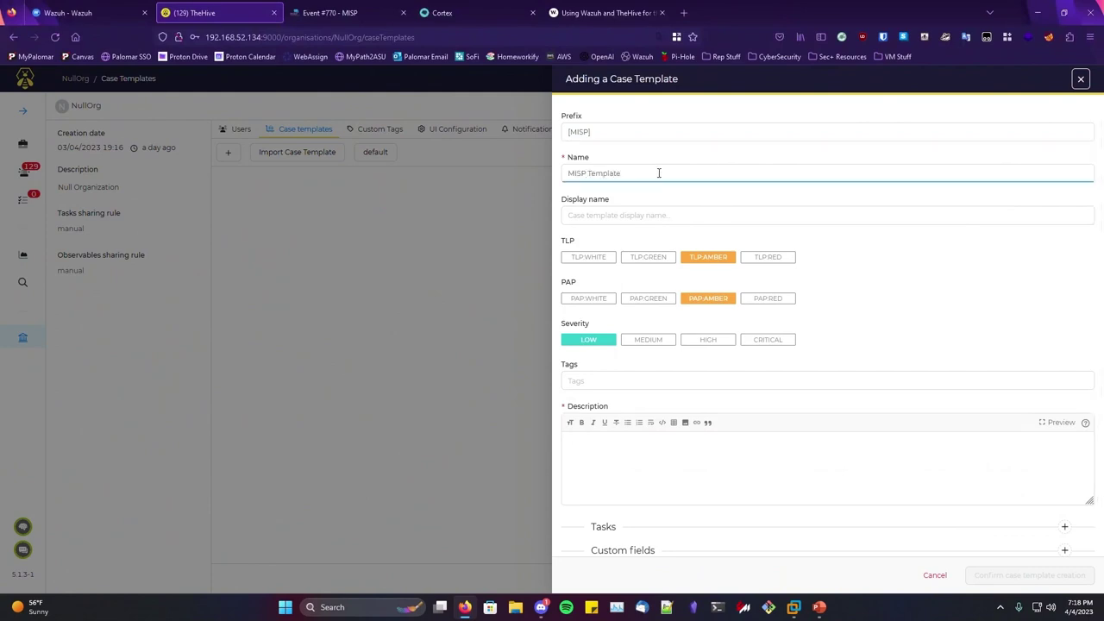
click(819, 209)
text(MISP TEMPLT)
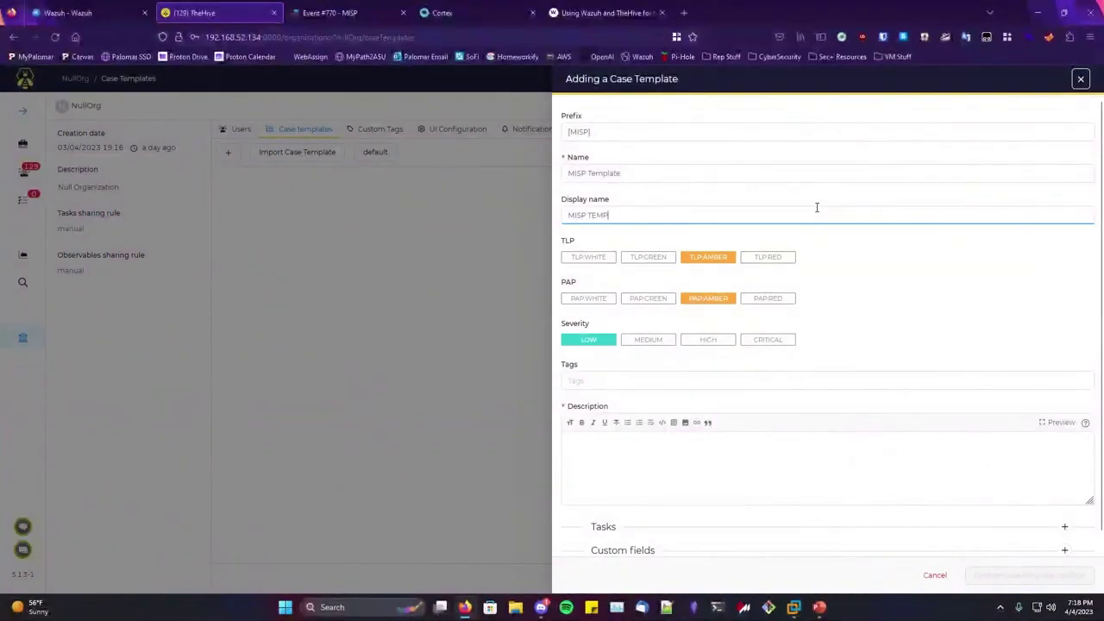
click(840, 267)
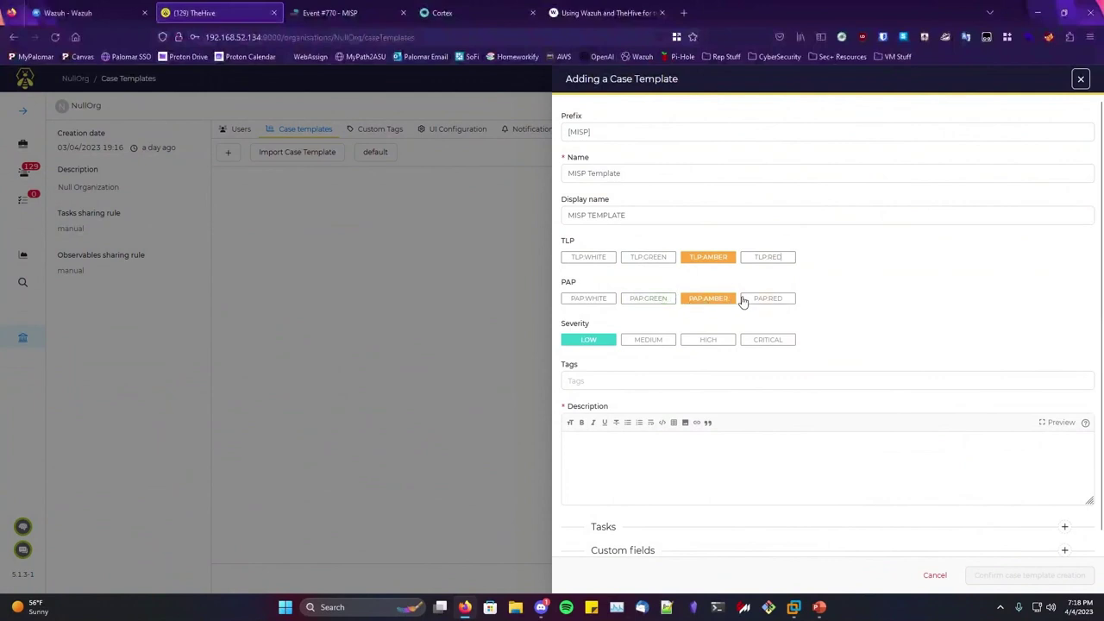
Try the red and white levels for the case template's TLP and PAP
click(652, 260)
click(755, 258)
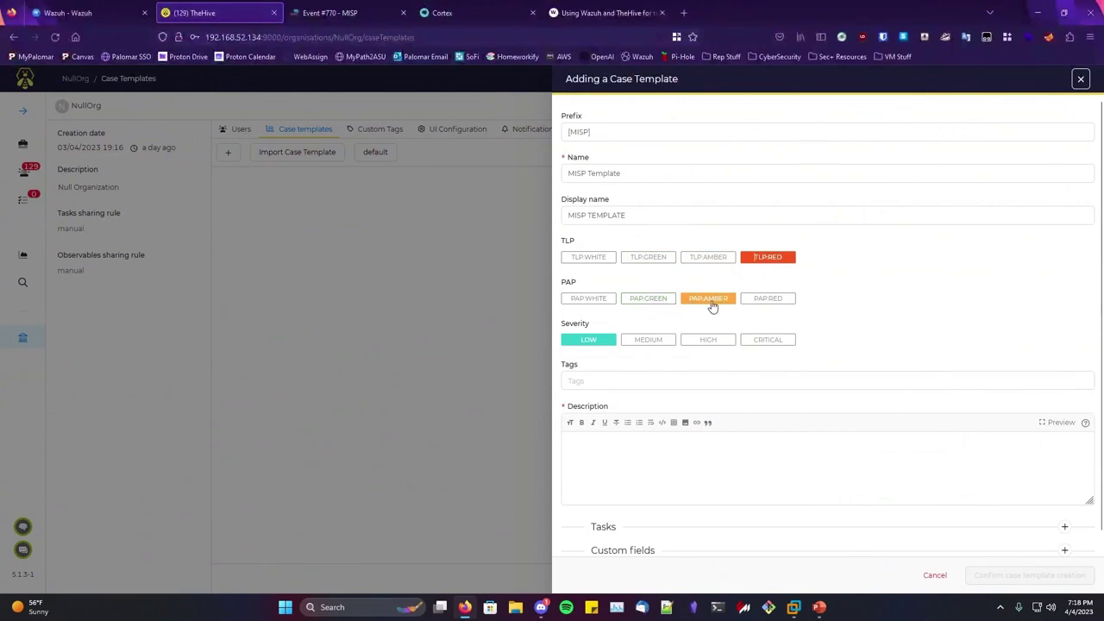
click(776, 304)
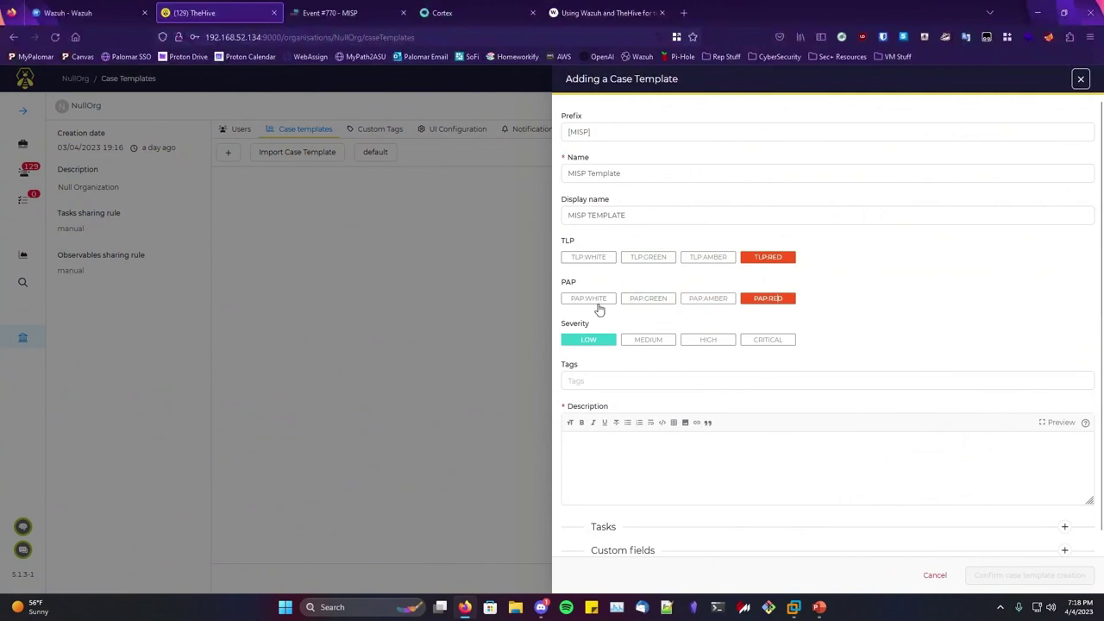
click(613, 299)
click(607, 258)
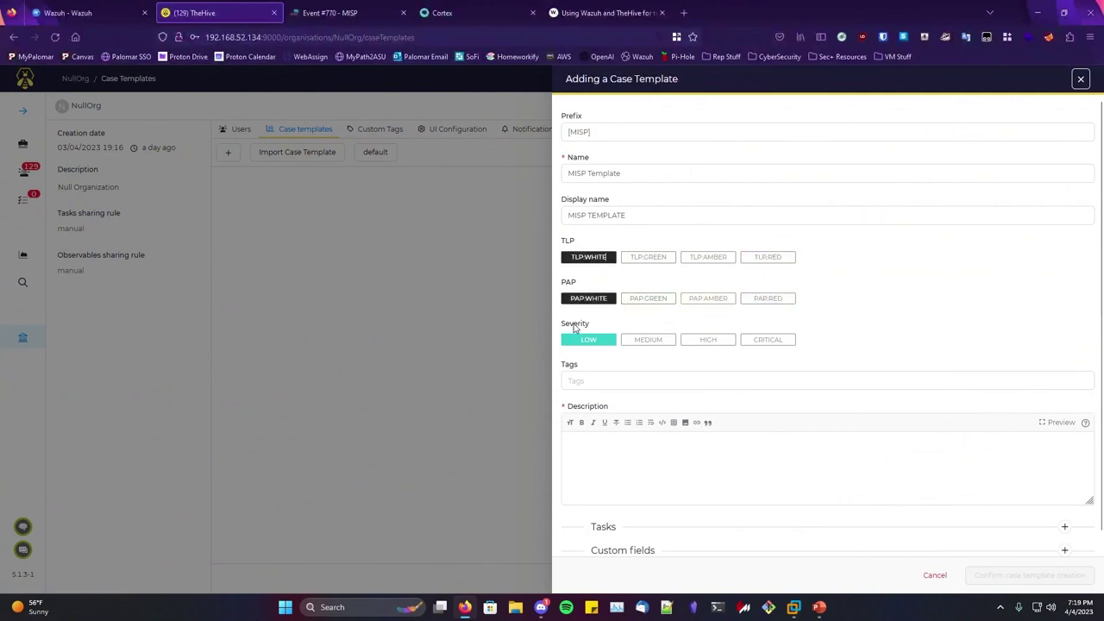
Set the case template's severity to medium and both its TLP and PAP to green
scroll(647, 298, down, 1)
click(651, 321)
click(769, 239)
click(709, 240)
click(660, 240)
click(660, 279)
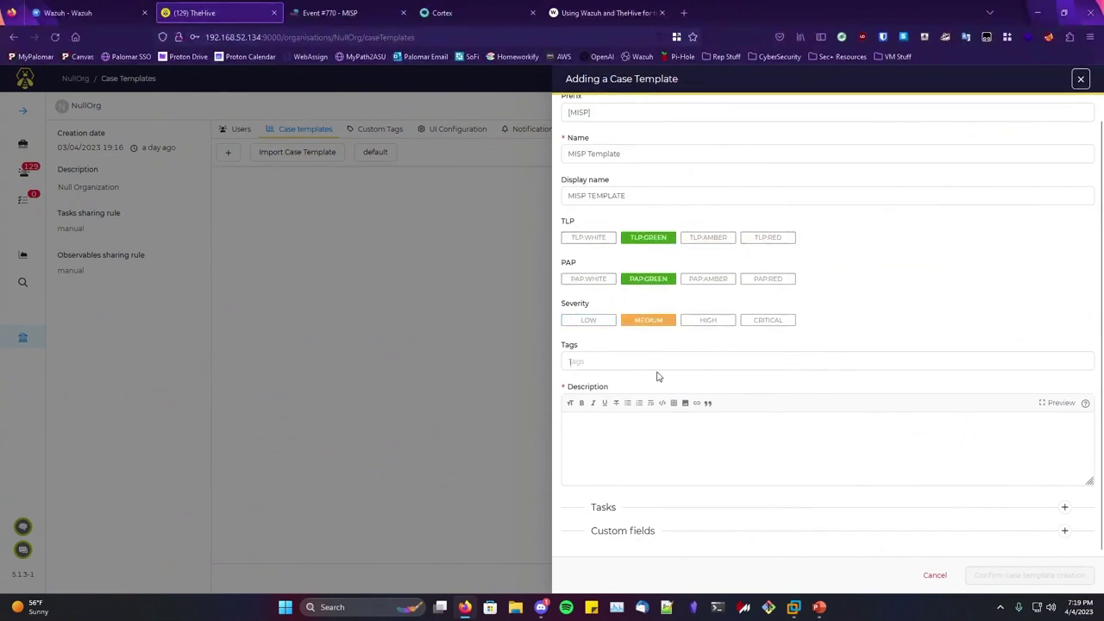
Start adding a task to the case template in the default group and title it NETWORK OBSERVABLES
click(640, 420)
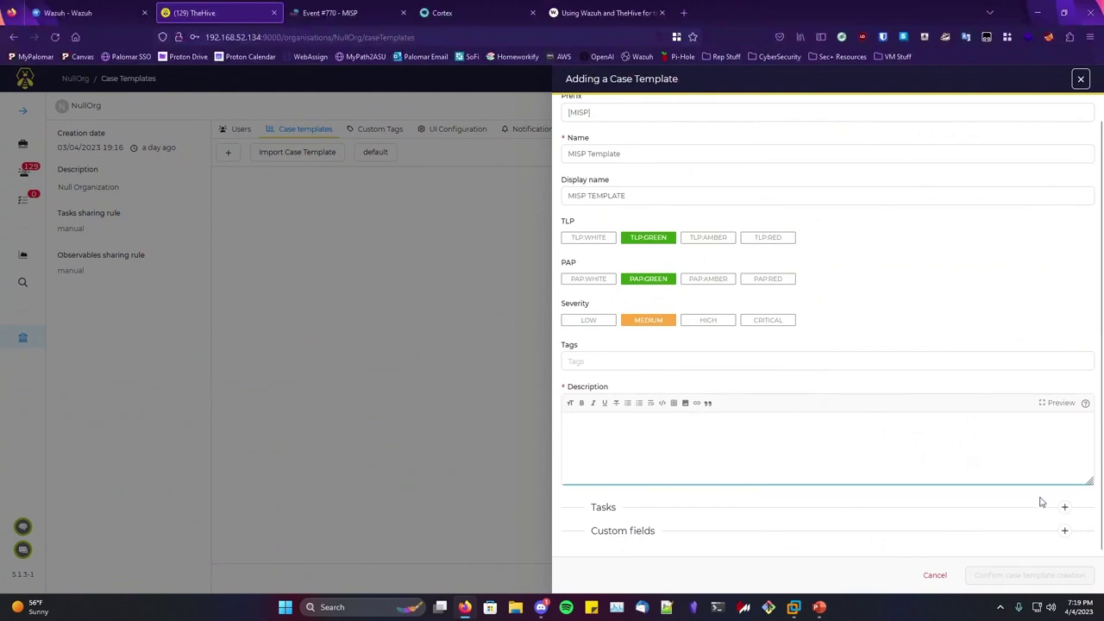
click(1064, 507)
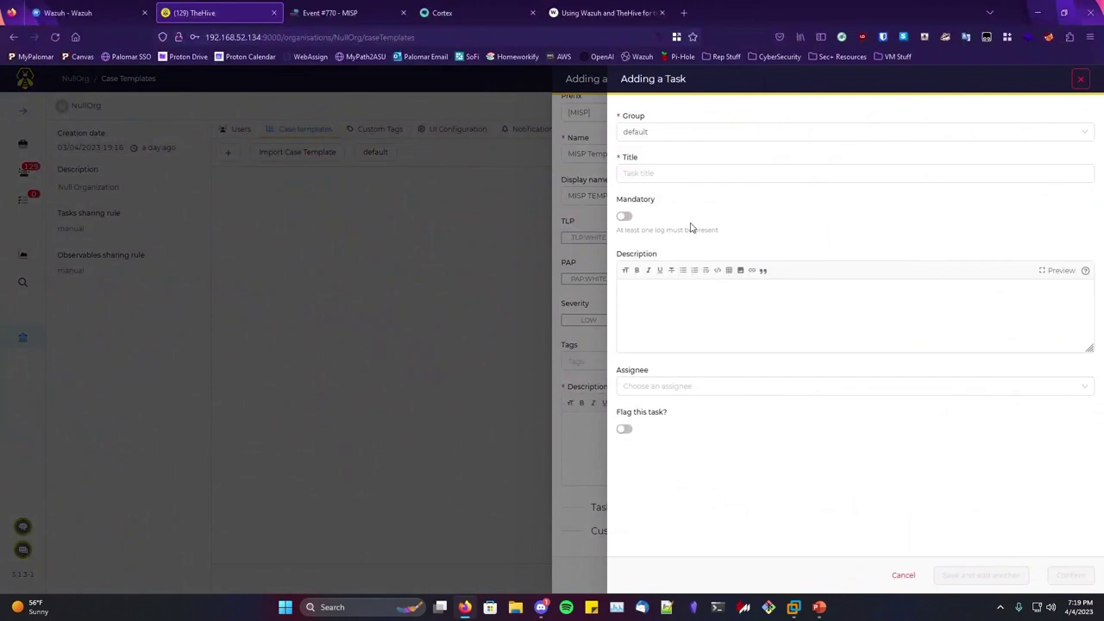
click(663, 131)
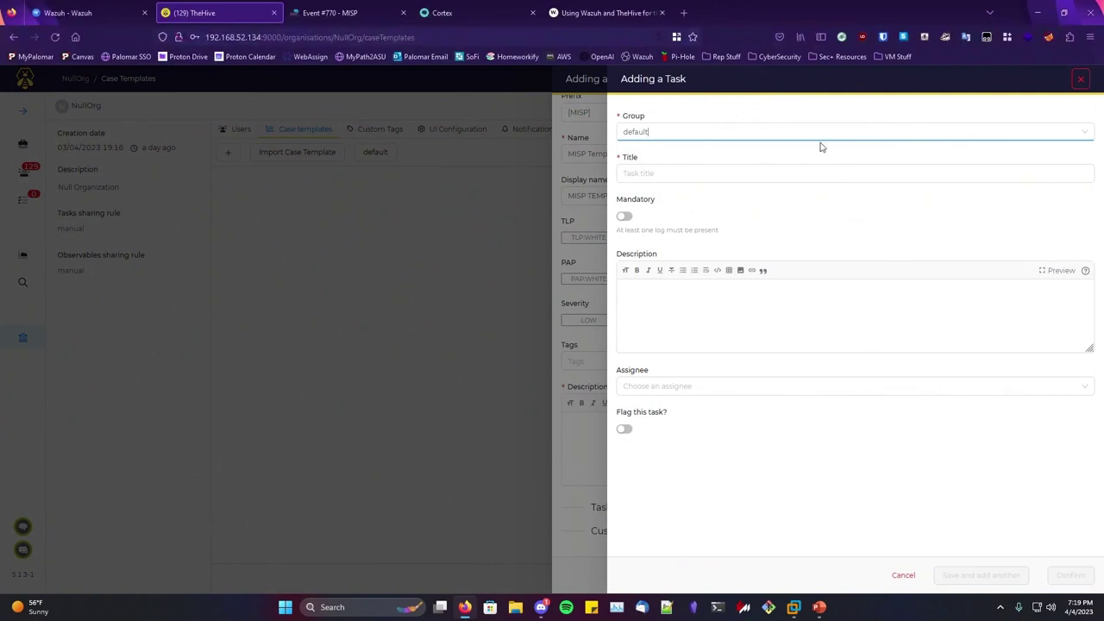
click(680, 174)
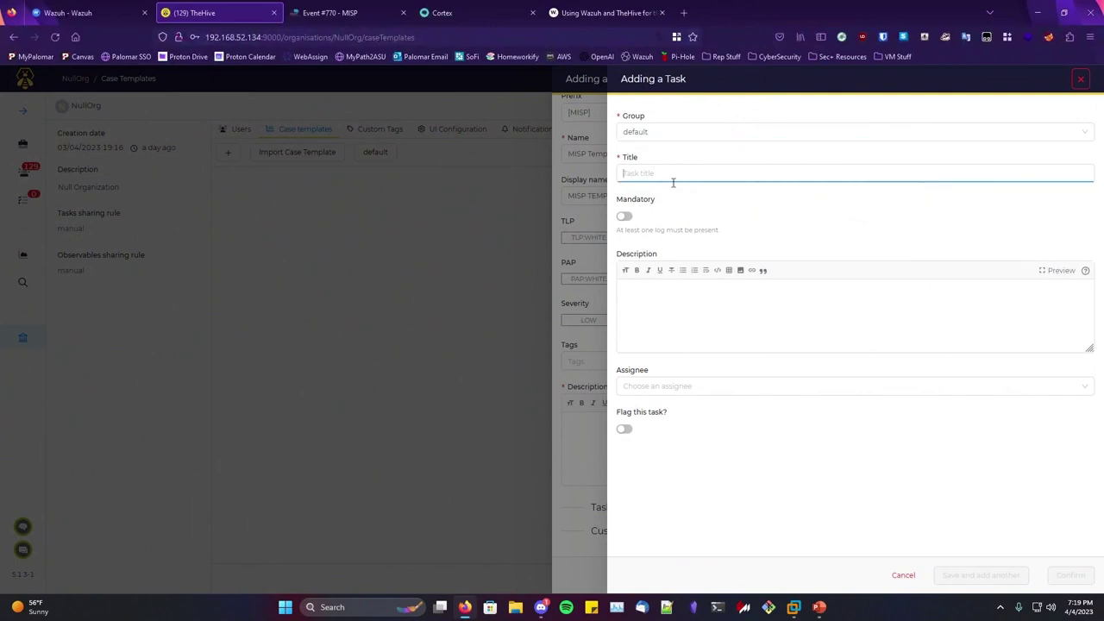
text(NETWORK OBSERVABLES)
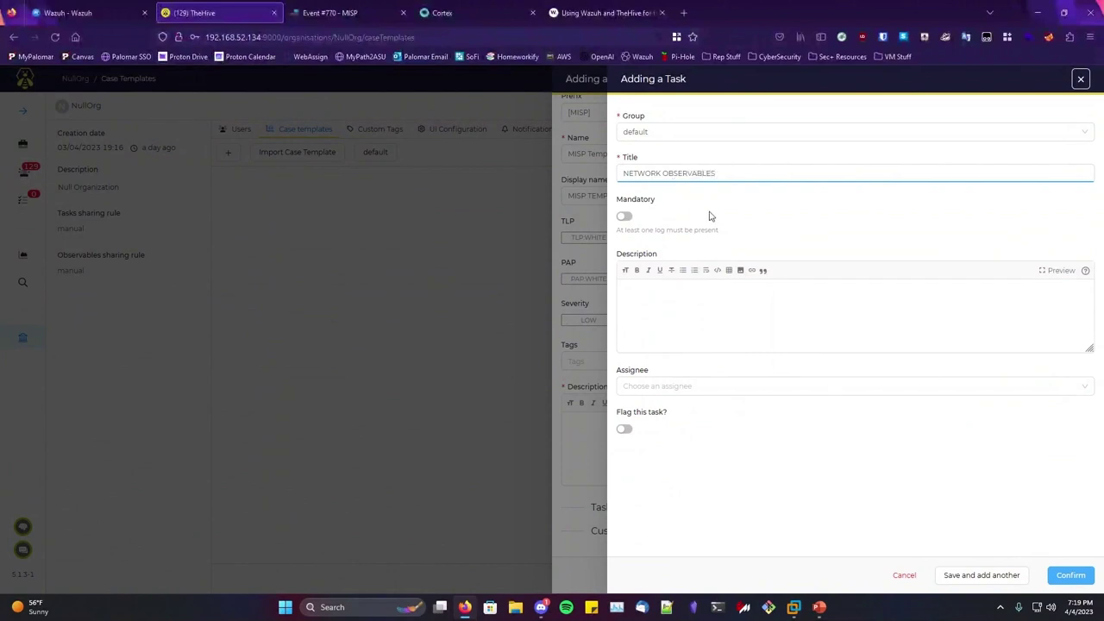
Assign the NETWORK OBSERVABLES task to analyst, keep it non-mandatory, and save it to the case template
click(624, 218)
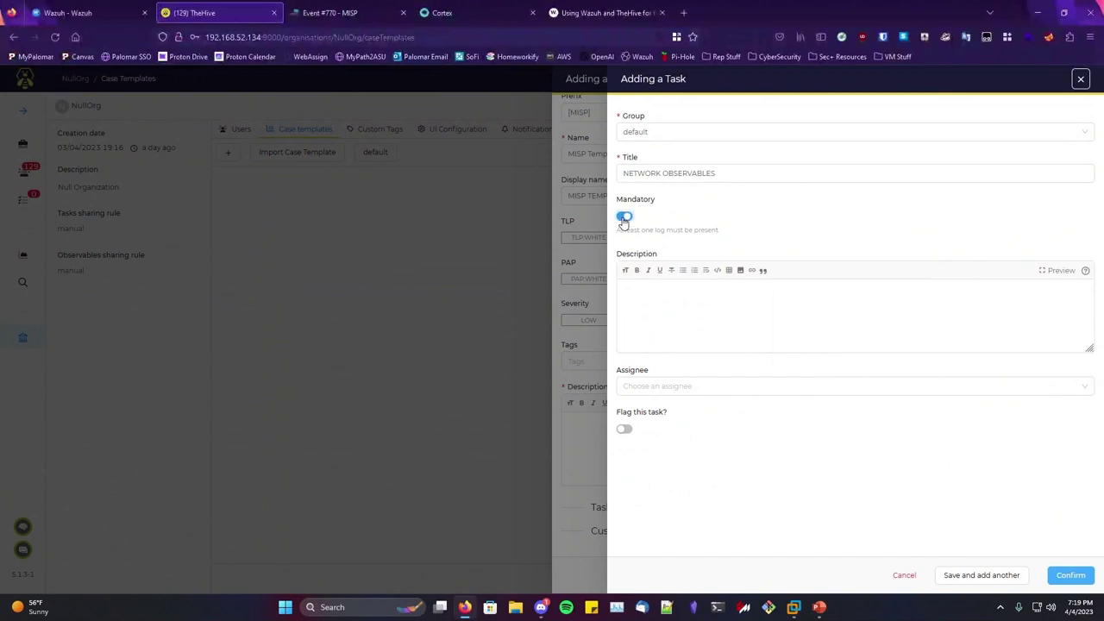
click(624, 218)
click(688, 314)
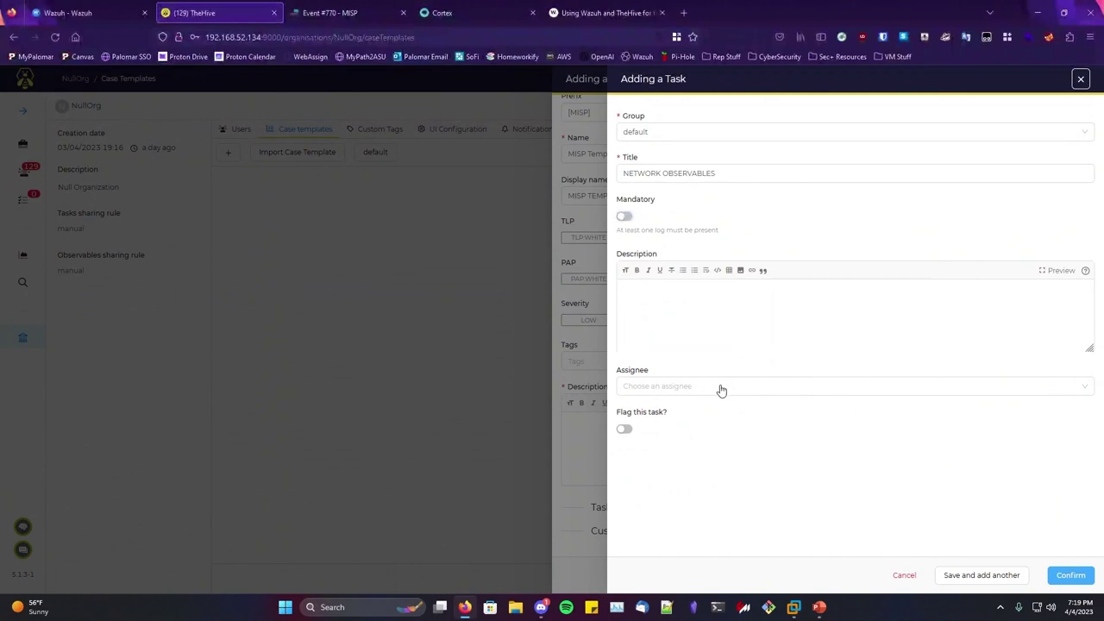
click(721, 385)
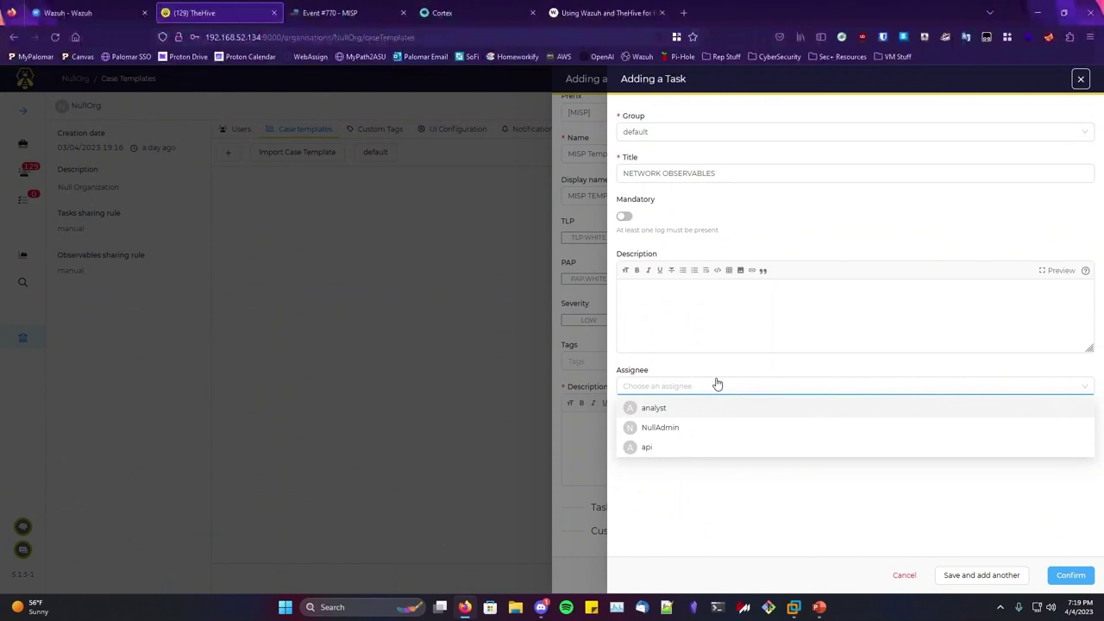
click(675, 412)
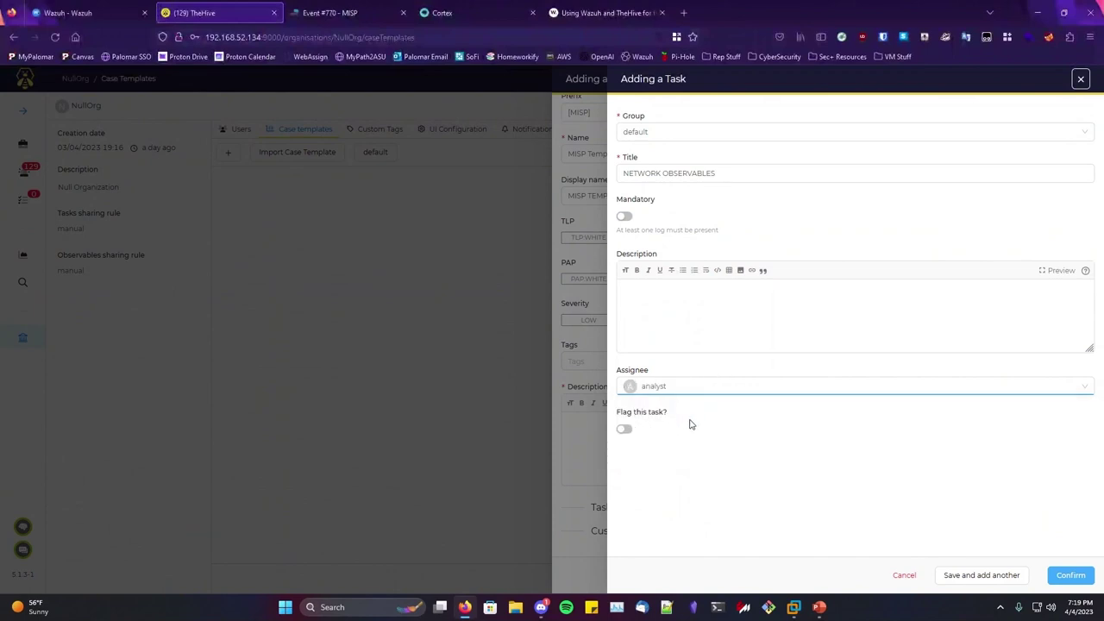
click(1069, 575)
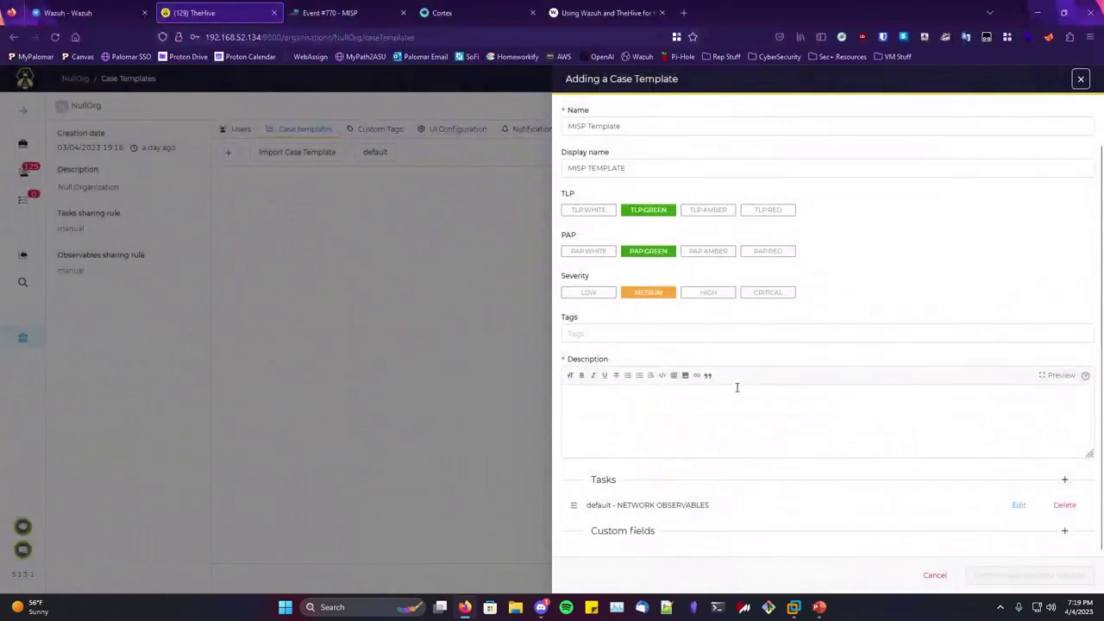
Set the case template's description to MISP TEMPLATE, add the tag misp and create the template
scroll(880, 527, up, 2)
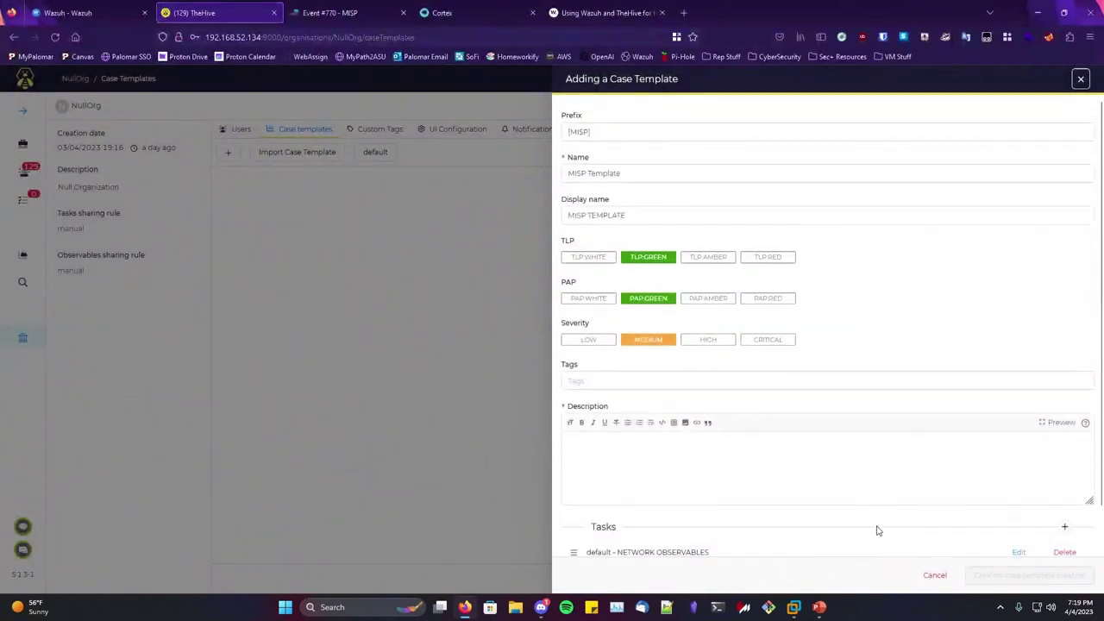
scroll(821, 303, down, 1)
click(793, 386)
text(MISP TEMPLATE)
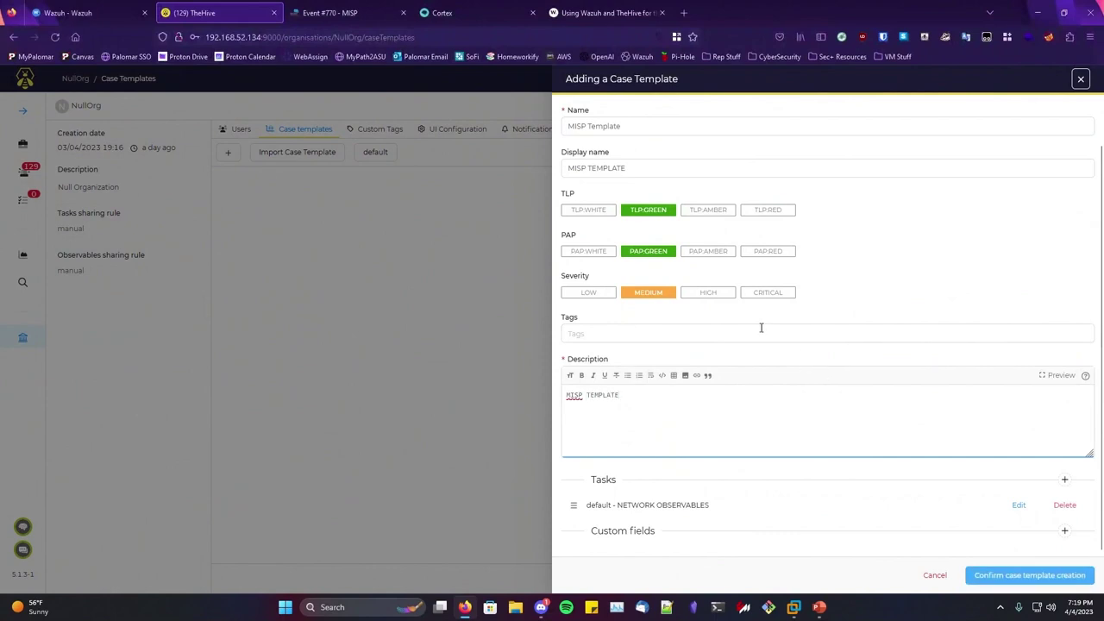
click(760, 330)
text(misp)
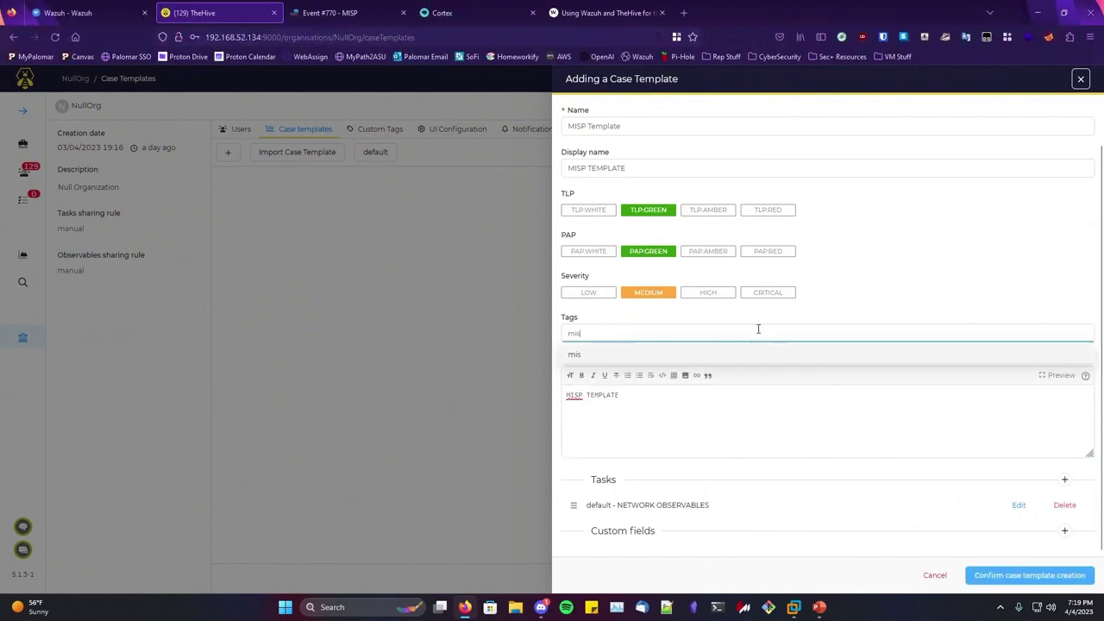
click(1026, 576)
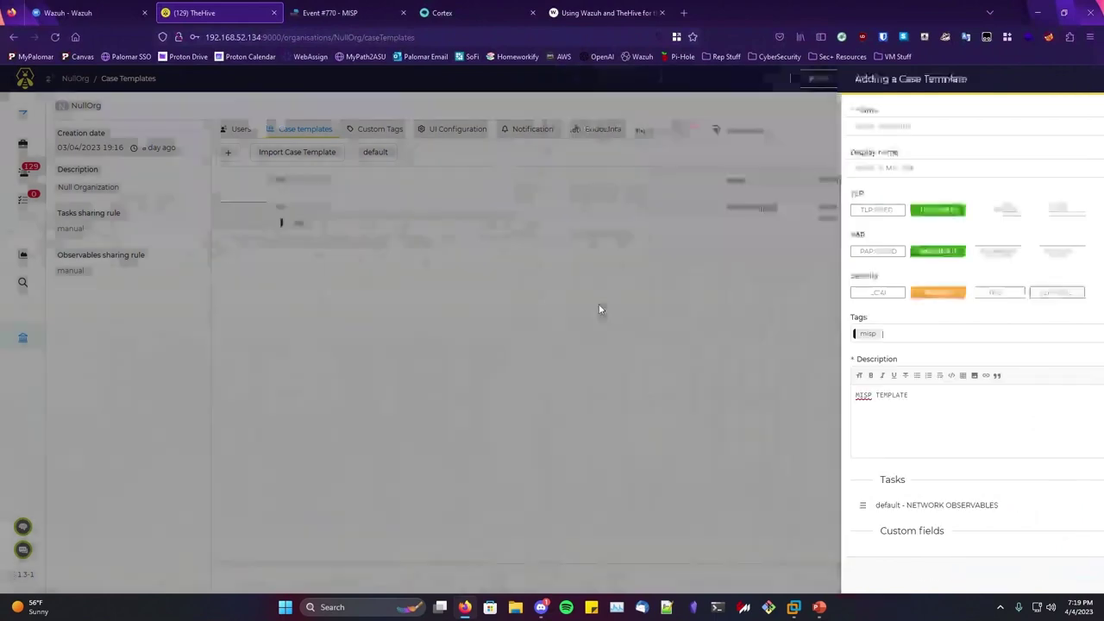
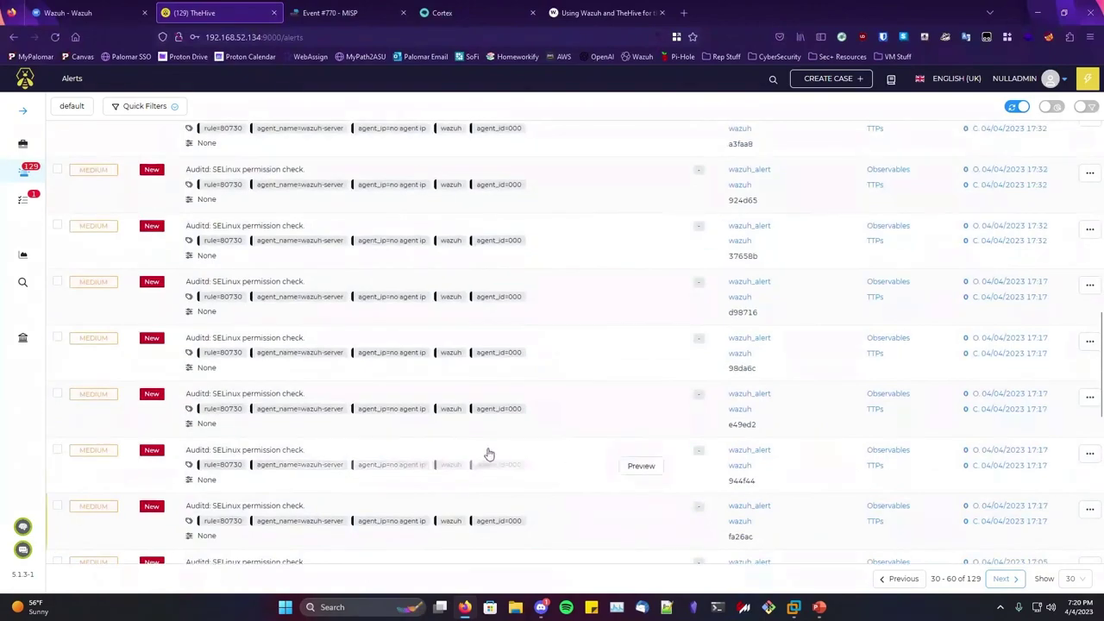
Look through further pages of the alerts, the NullOrg organisation's users and the list of cases
click(1003, 579)
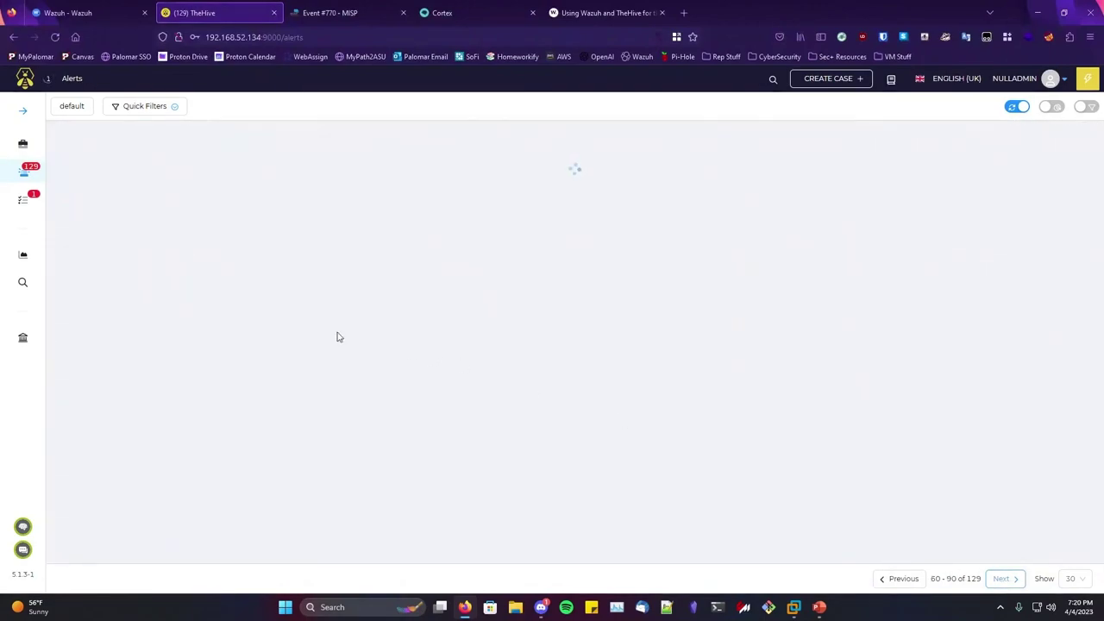
scroll(258, 312, down, 2)
scroll(248, 312, down, 2)
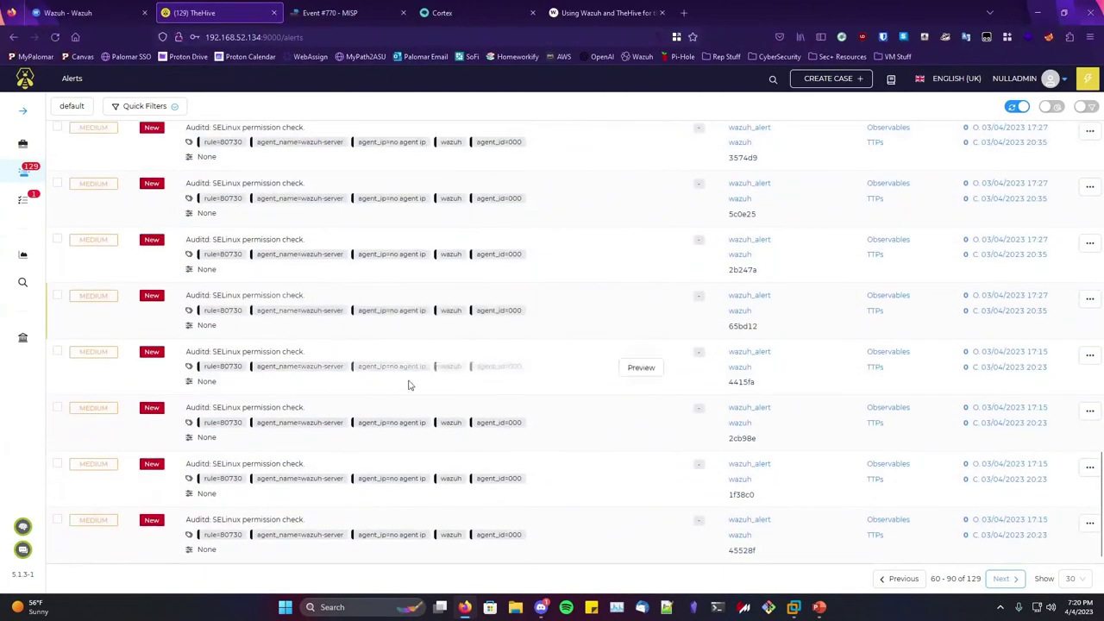
click(22, 342)
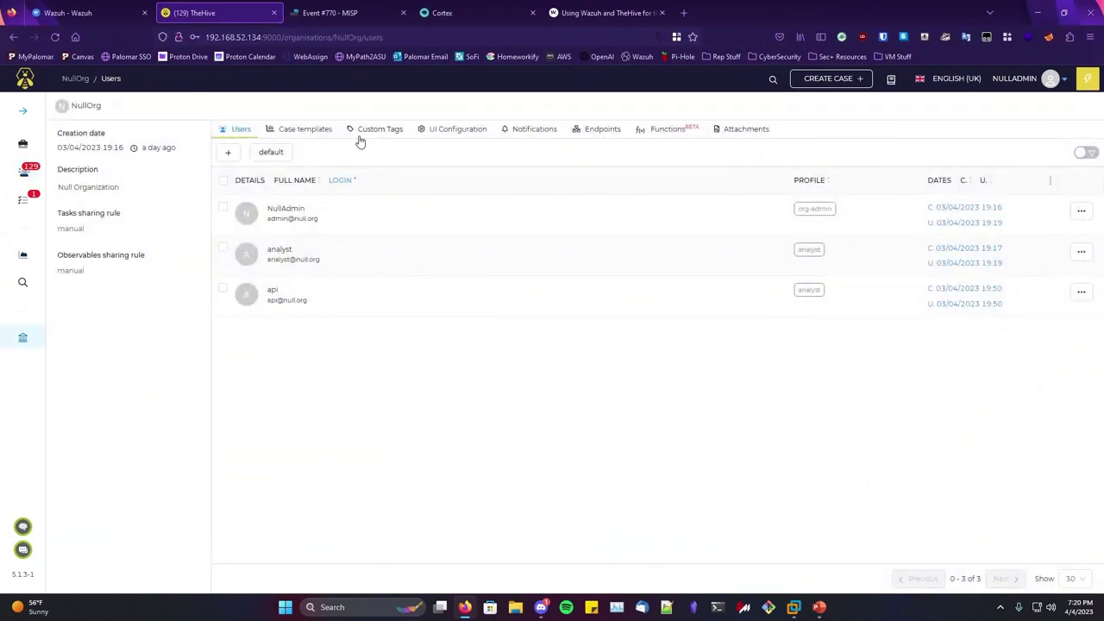
click(23, 143)
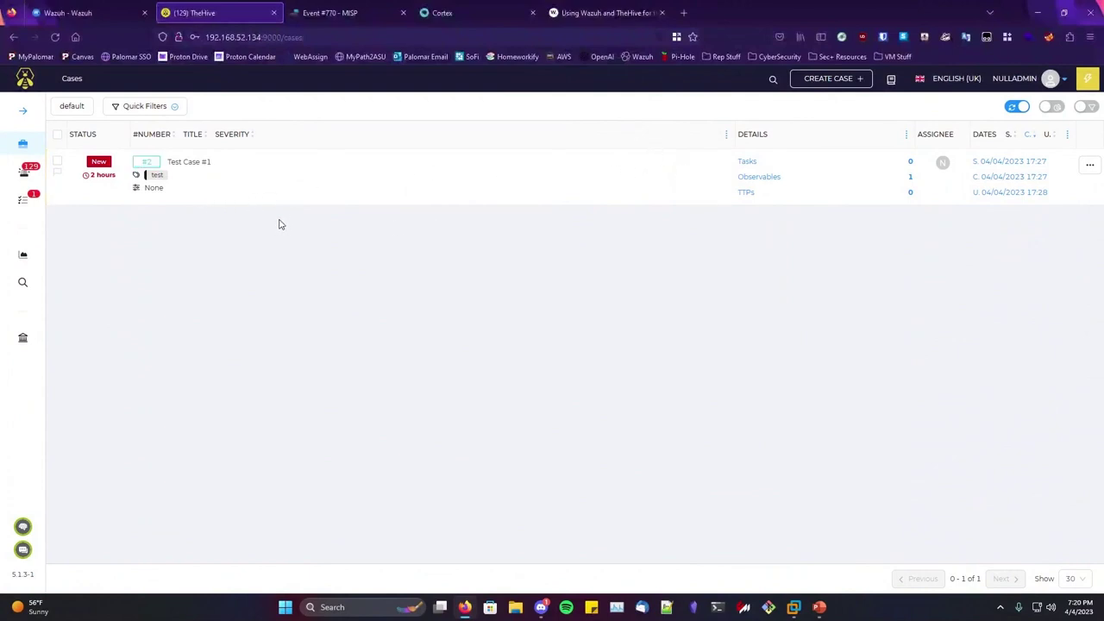
Switch to MISP, return to its home page and log in with the saved email and password
click(336, 10)
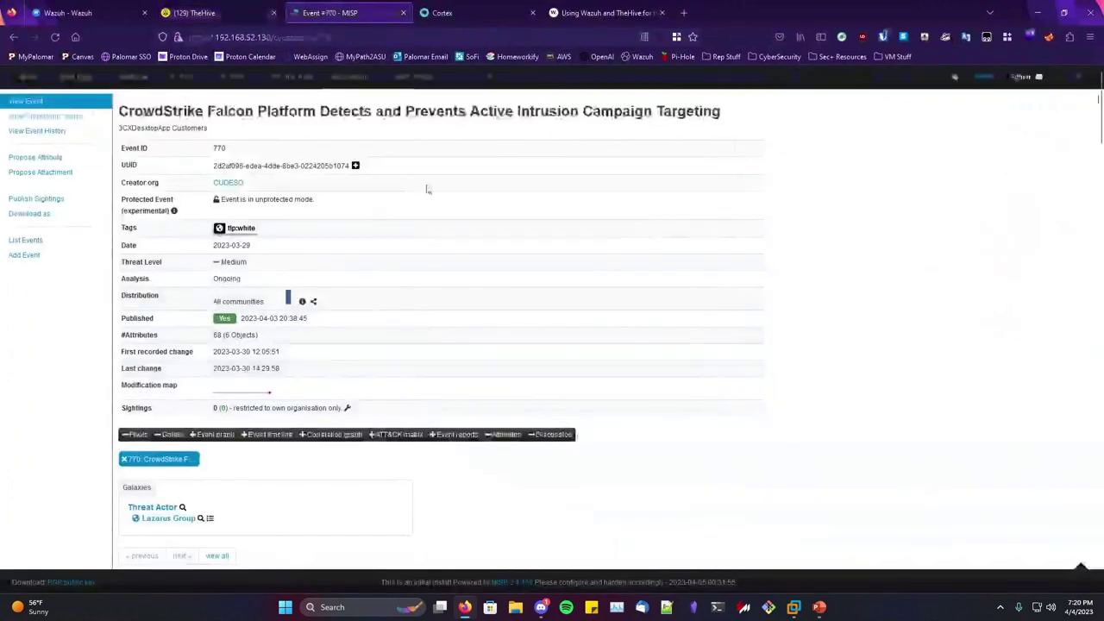
click(34, 77)
click(483, 356)
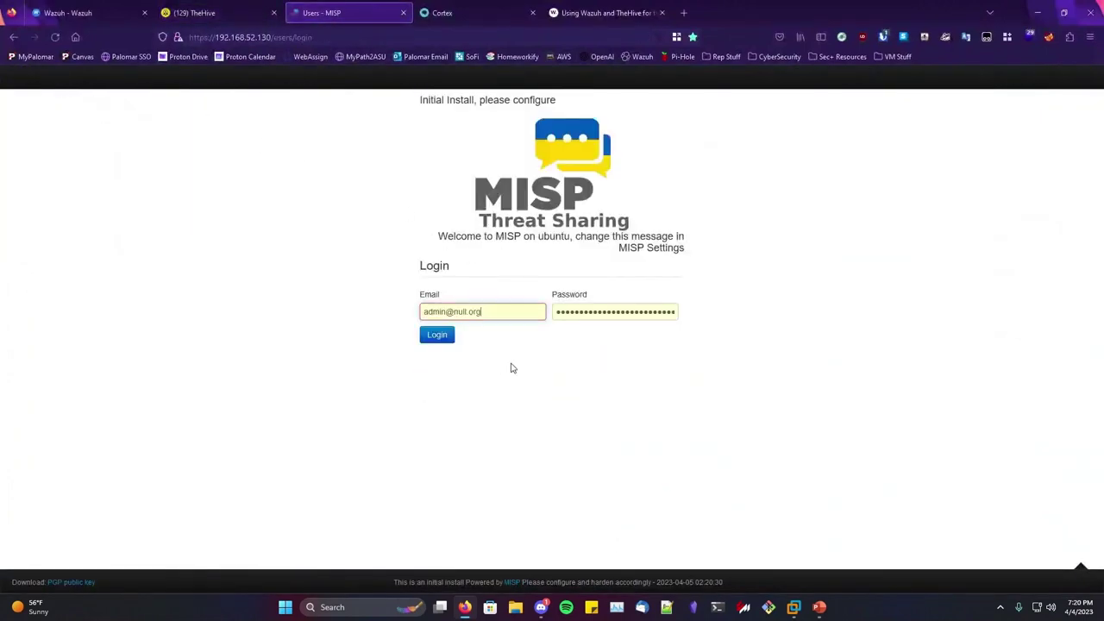
key(Return)
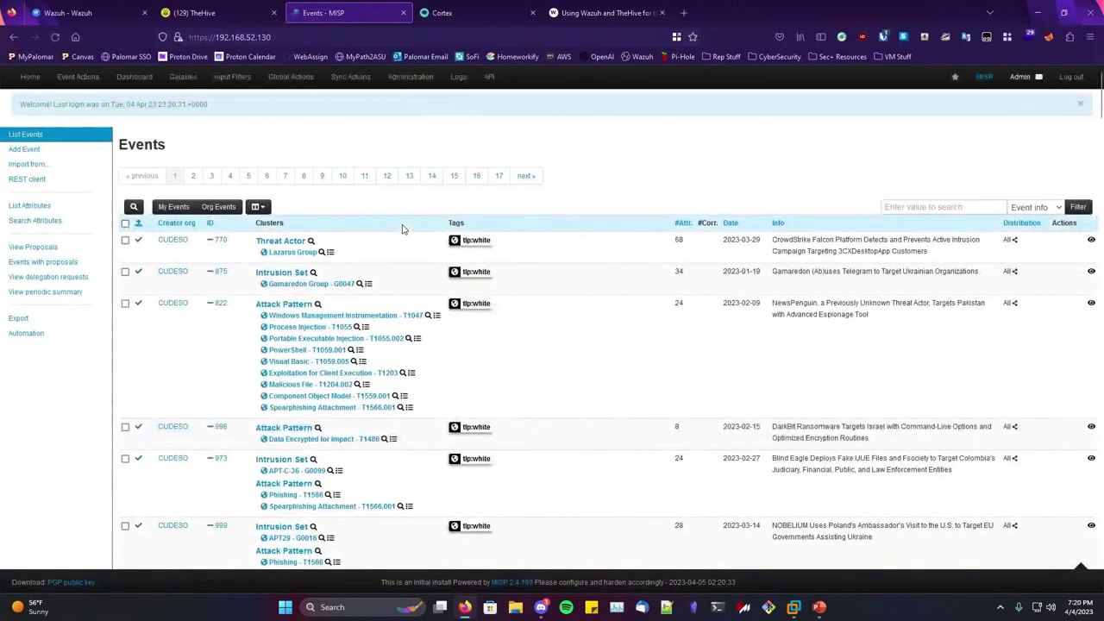
Compare TheHive's cases and alerts with MISP's event list and administration options
click(229, 9)
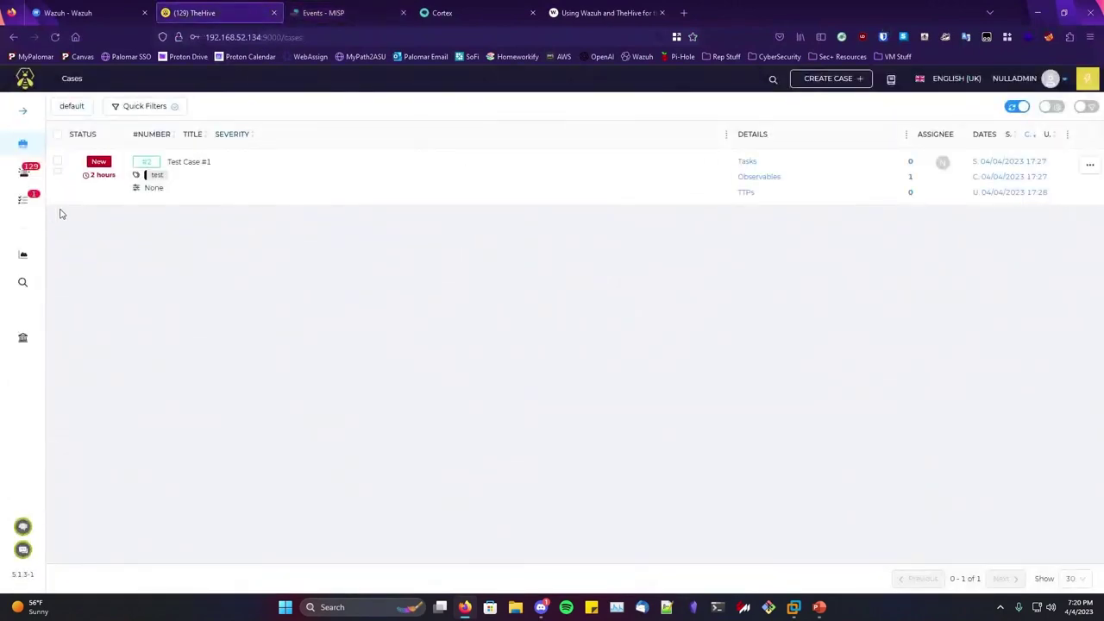
click(338, 13)
mouse_move(399, 86)
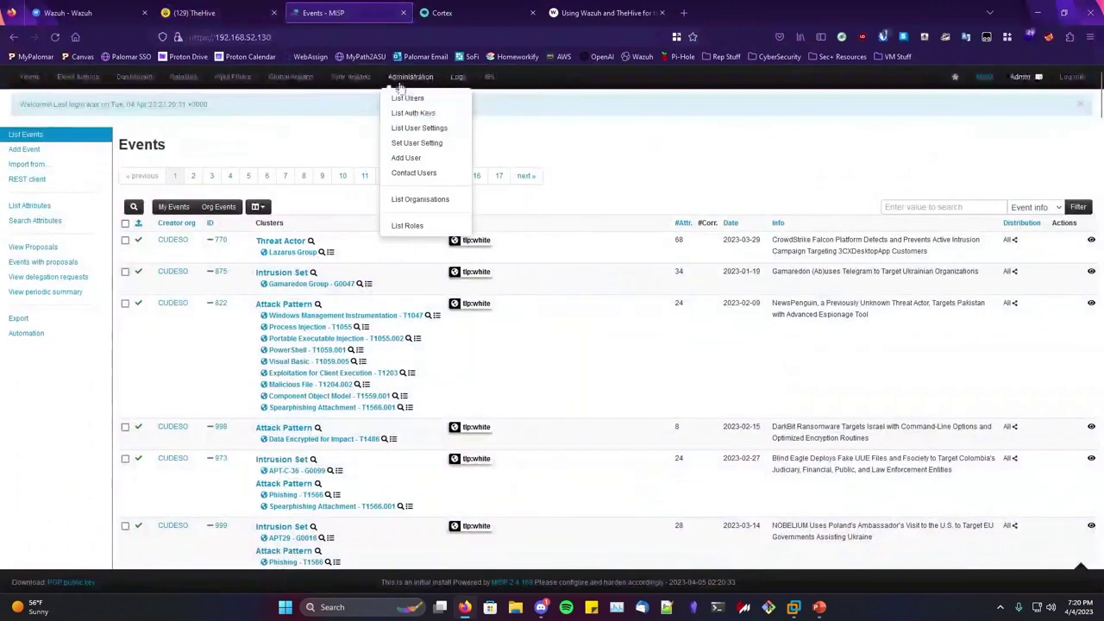
click(220, 12)
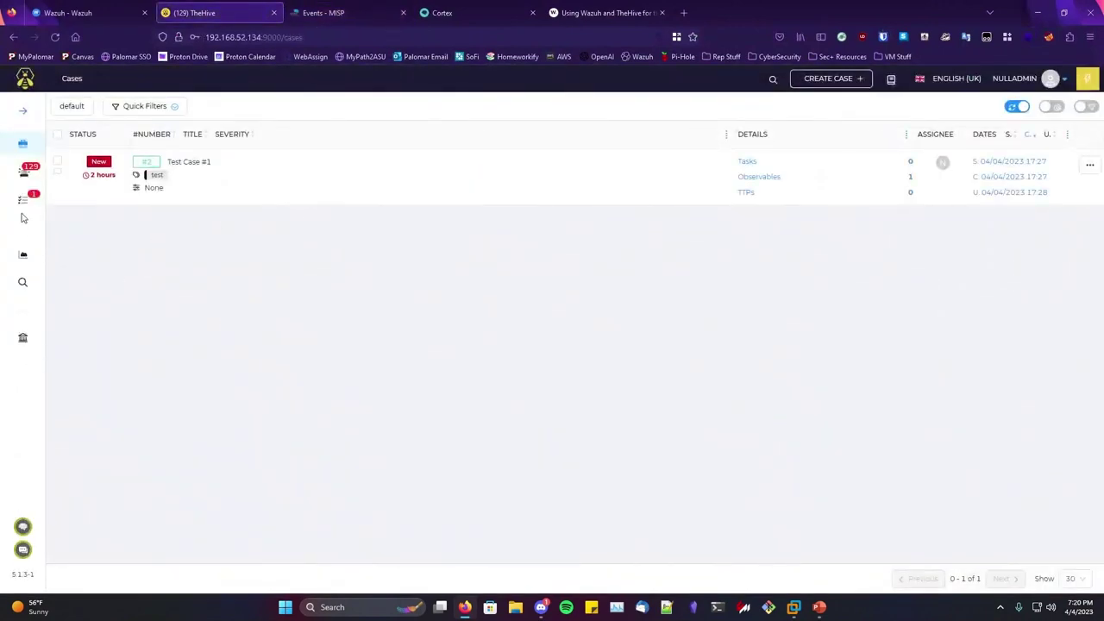
click(24, 171)
click(336, 13)
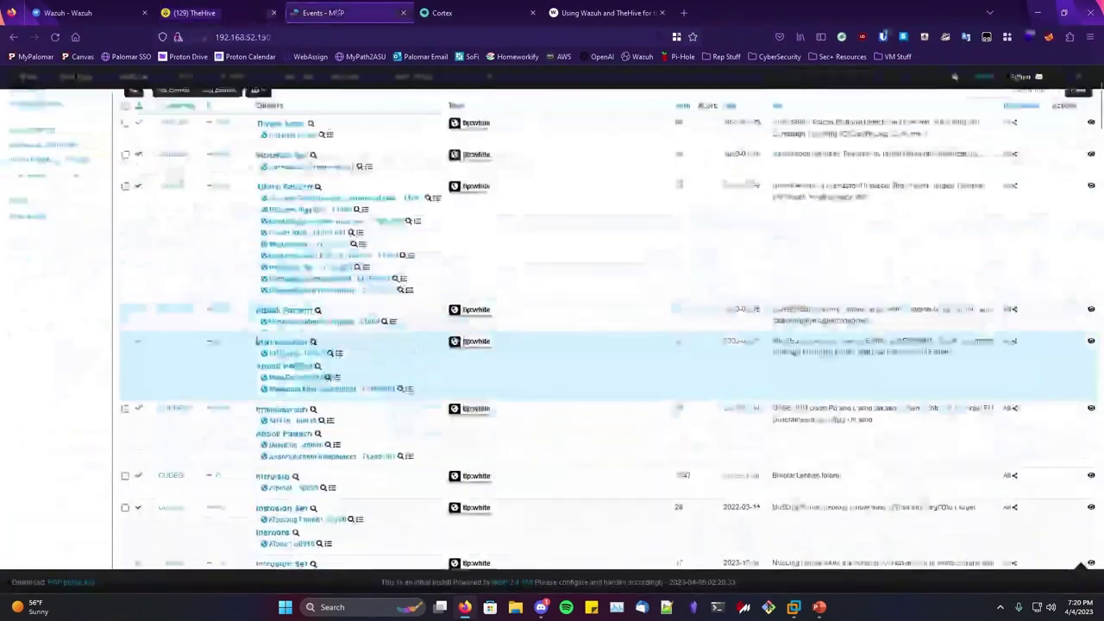
click(207, 12)
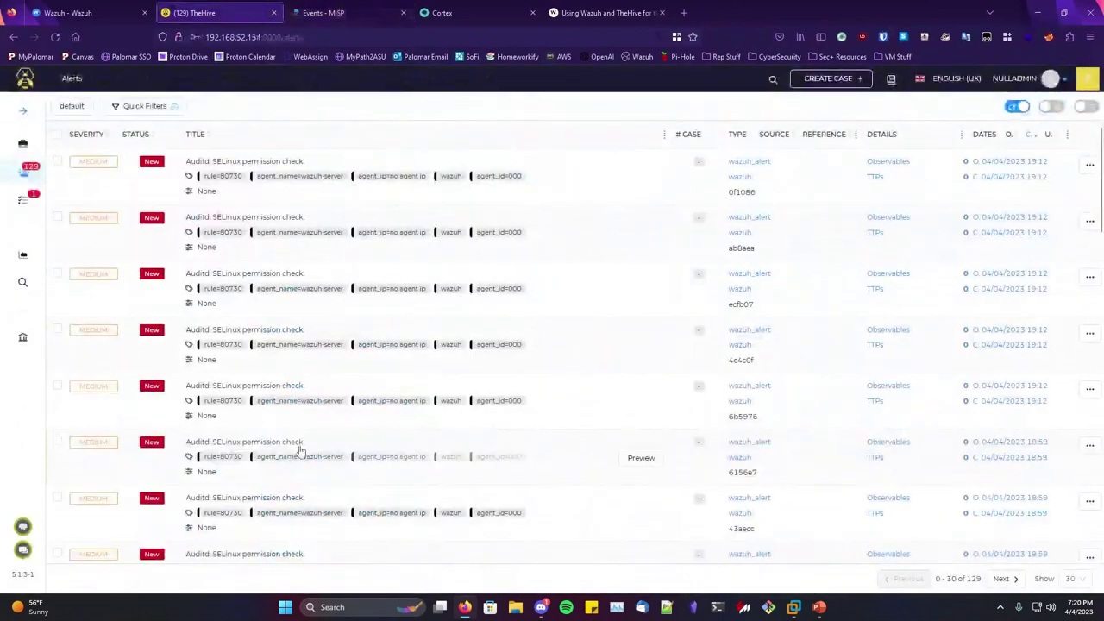
click(23, 143)
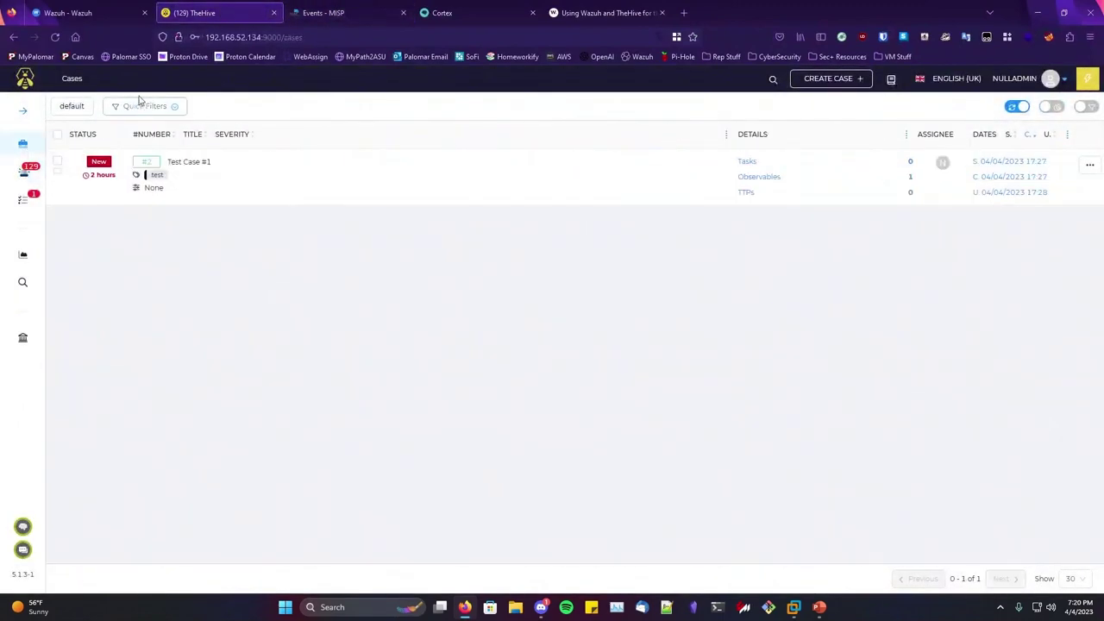
Switch to Wazuh and look over the security events dashboard of the mxr agent
click(91, 12)
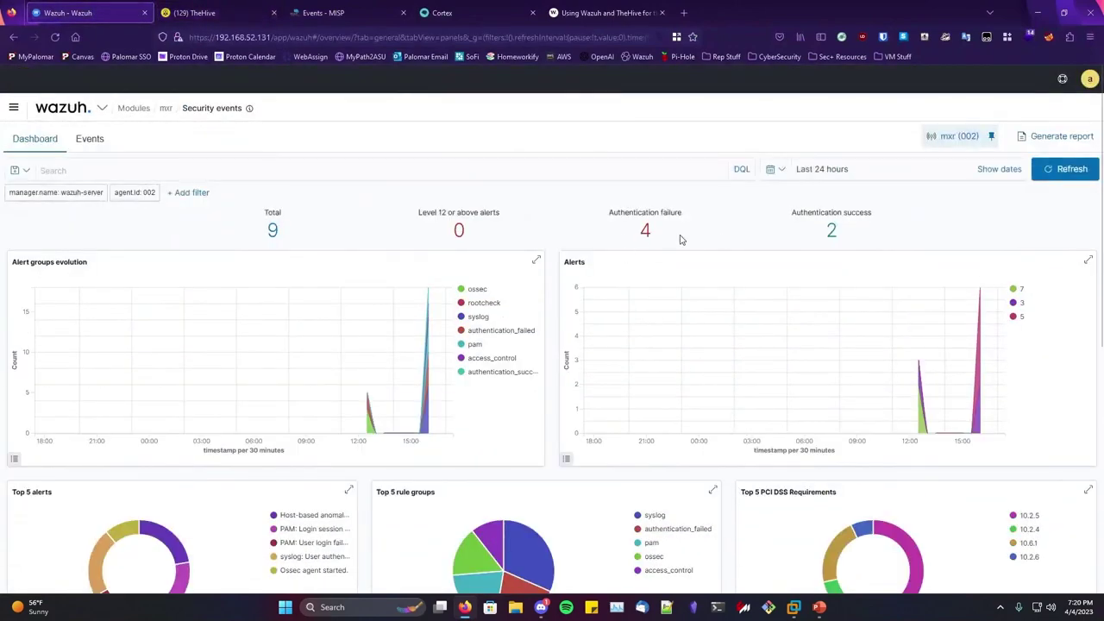
scroll(673, 250, down, 5)
scroll(681, 276, up, 5)
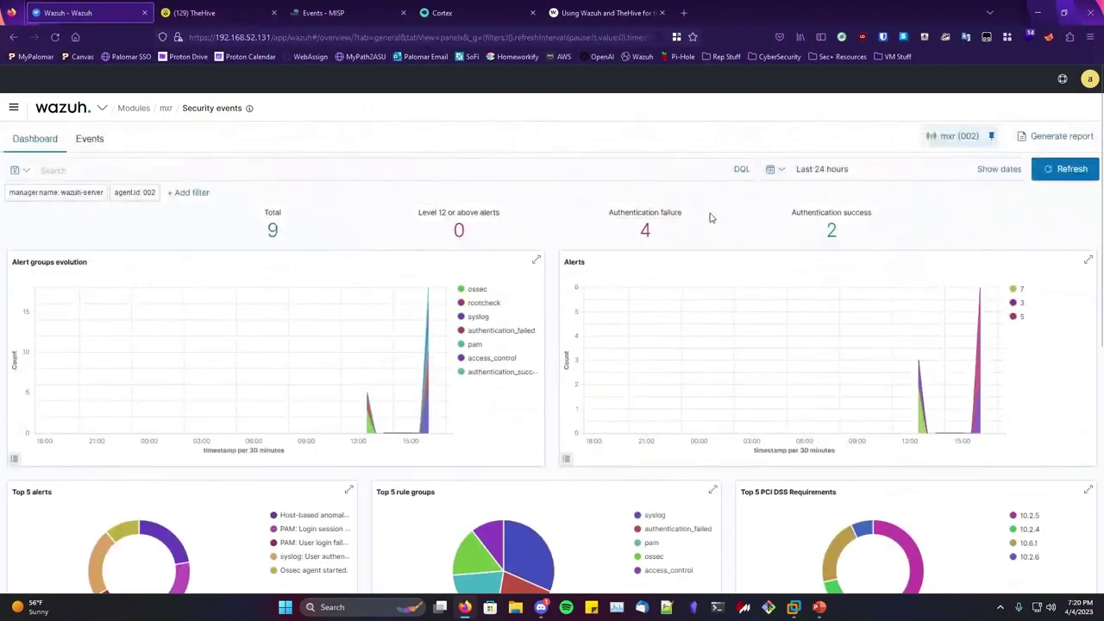
Select the web address of the Wazuh blog article about TheHive and switch to the meetup-text channel in Discord
key(ctrl+Tab)
key(ctrl+Tab)
key(ctrl+Tab)
key(ctrl+Tab)
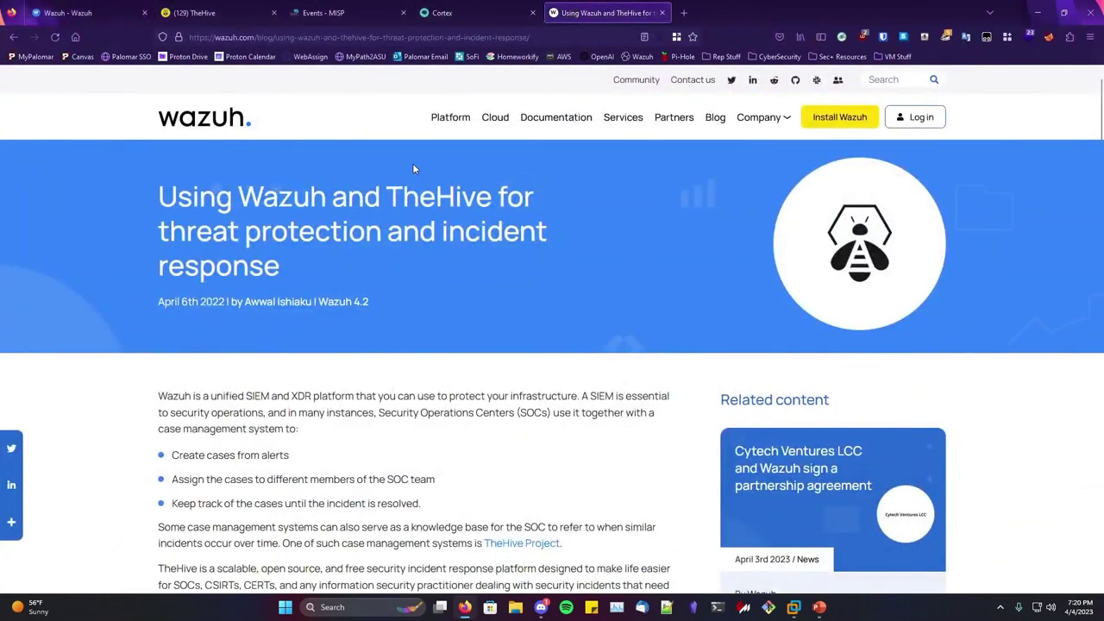
key(ctrl+l)
mouse_move(541, 607)
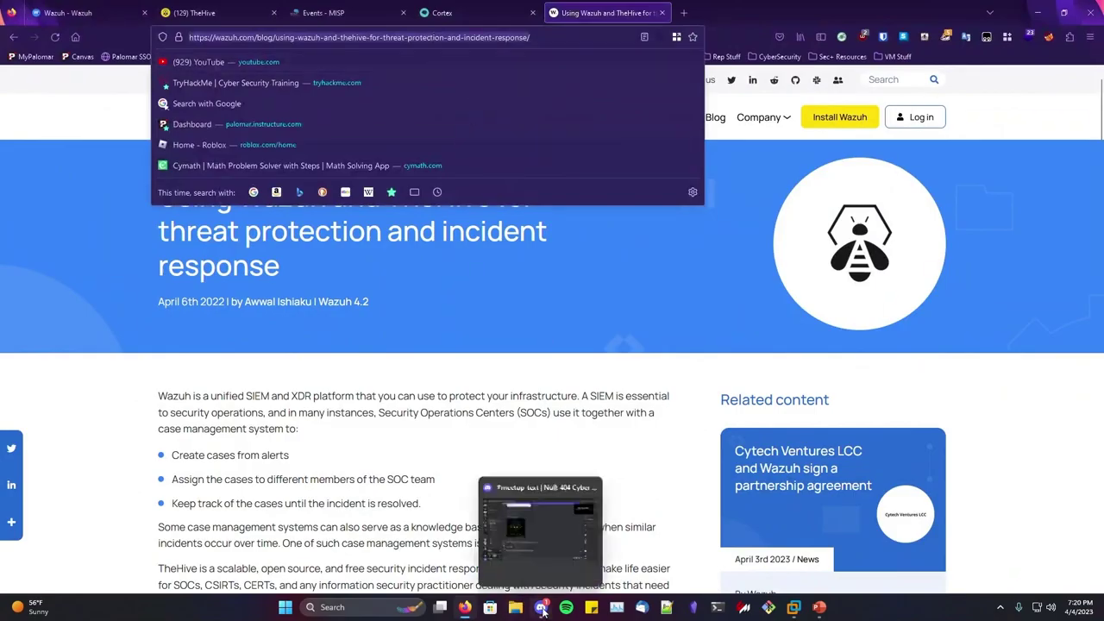
click(560, 539)
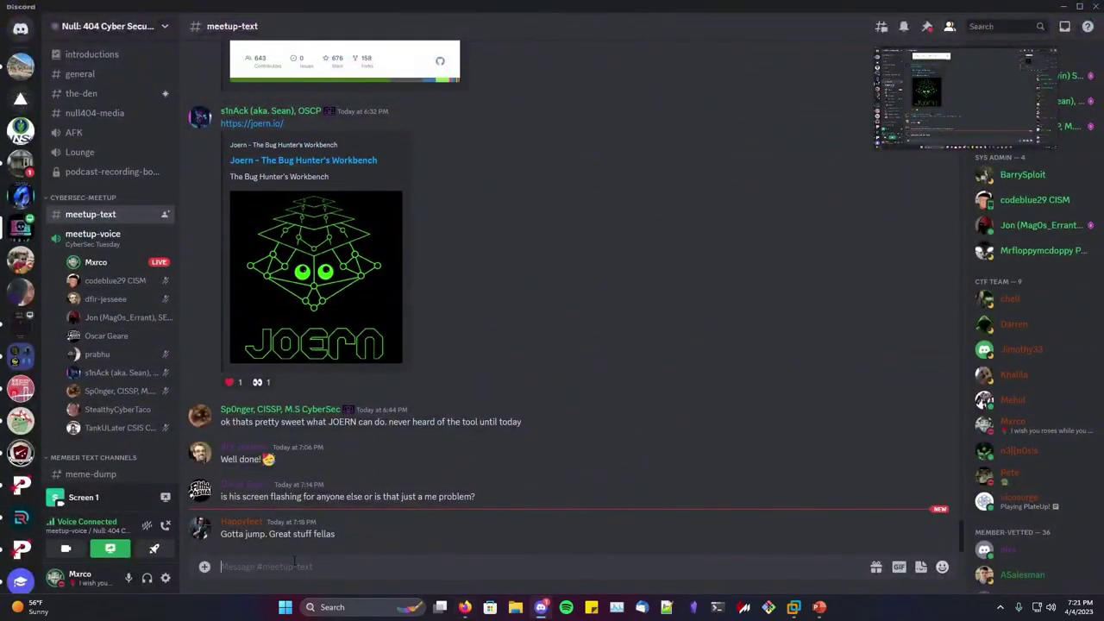
Switch back to the Wazuh article in the browser and read through TheHive preparation down to the custom-w2thive.py script
key(alt+Tab)
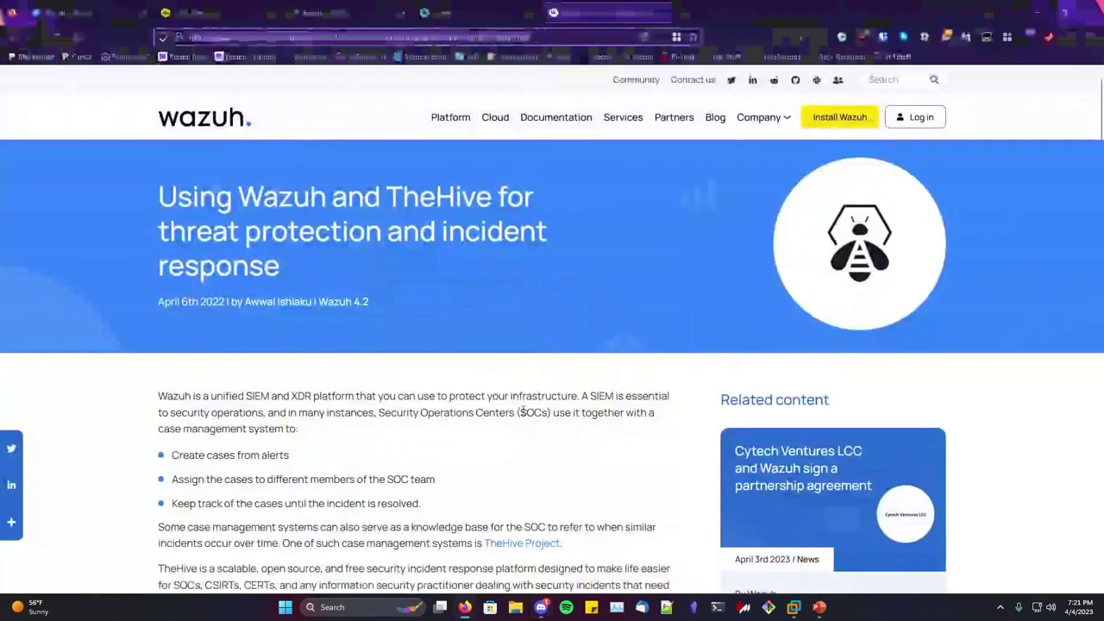
scroll(513, 370, down, 4)
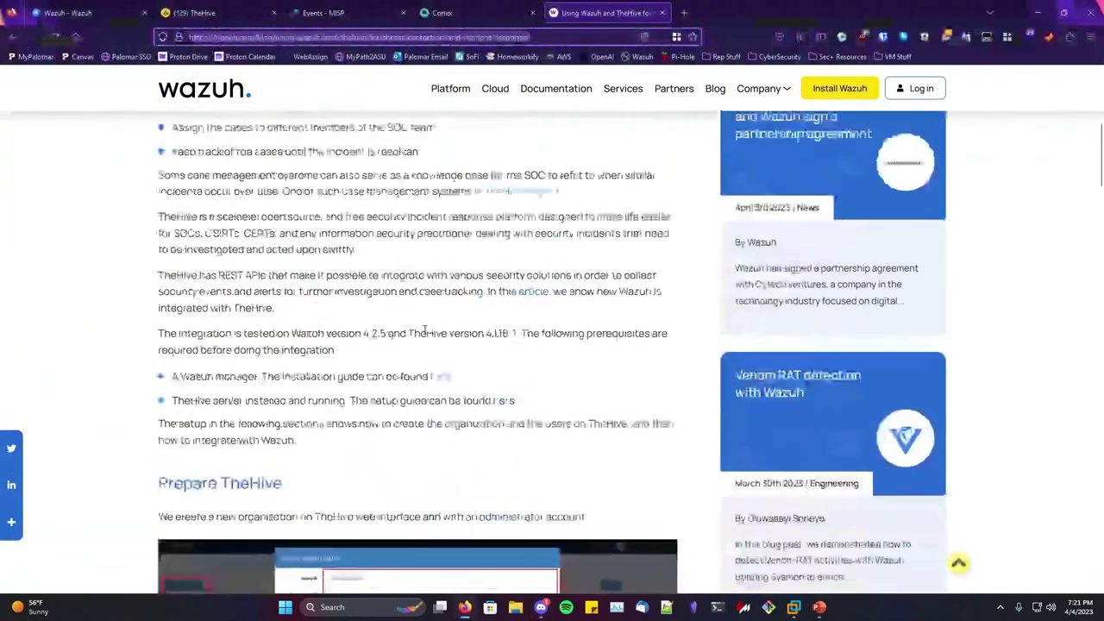
scroll(397, 326, down, 10)
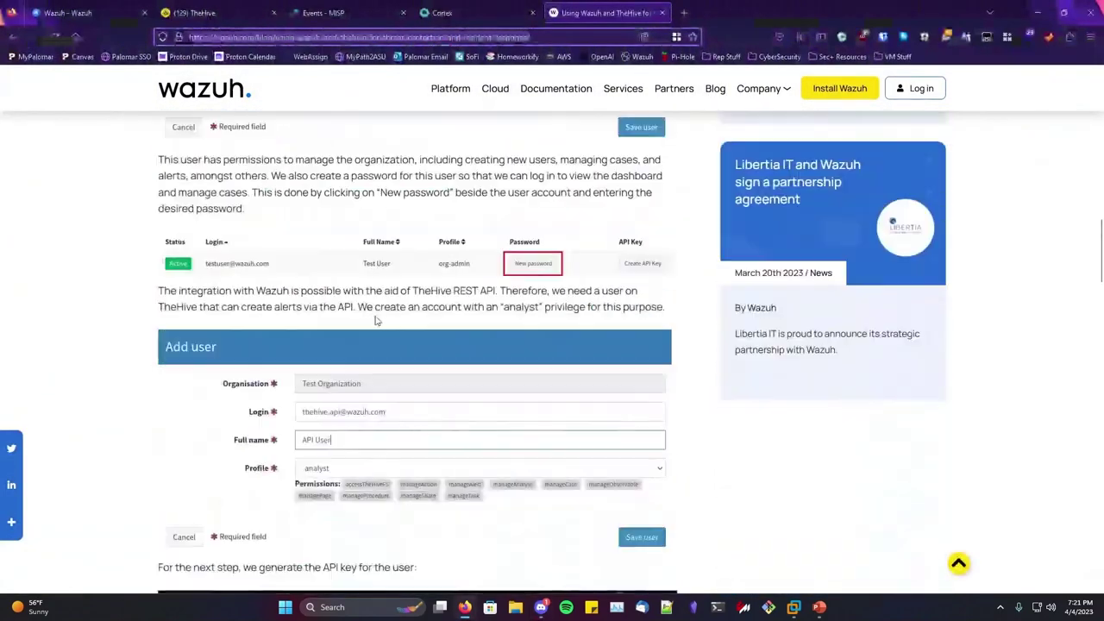
scroll(375, 321, down, 15)
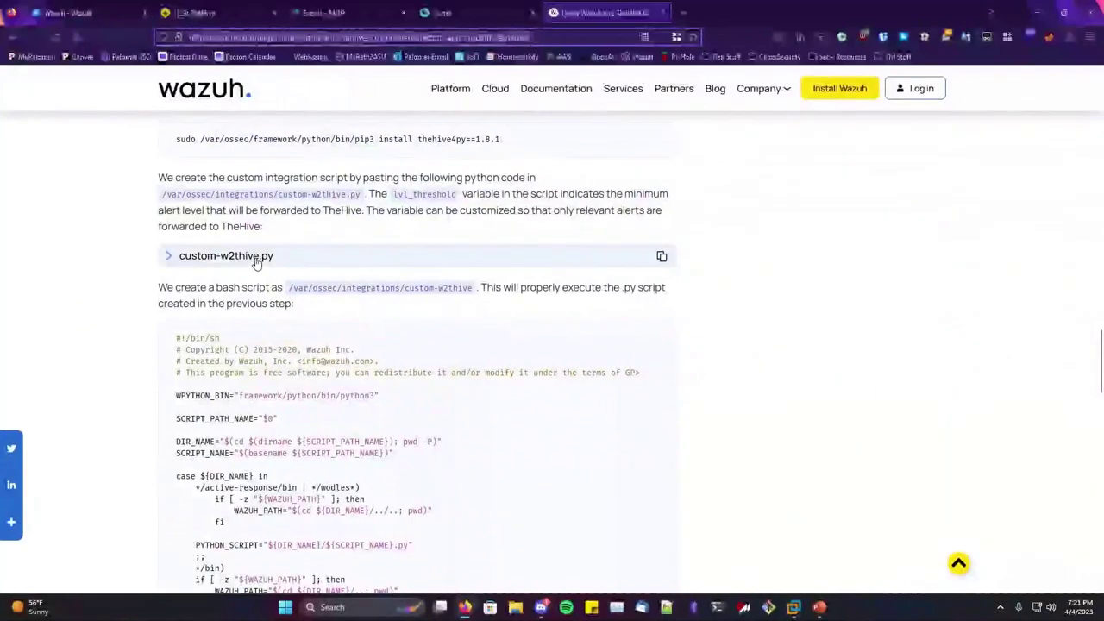
Expand the custom-w2thive.py code, examine its rule level thresholds and collapse it again
click(262, 256)
scroll(311, 289, down, 2)
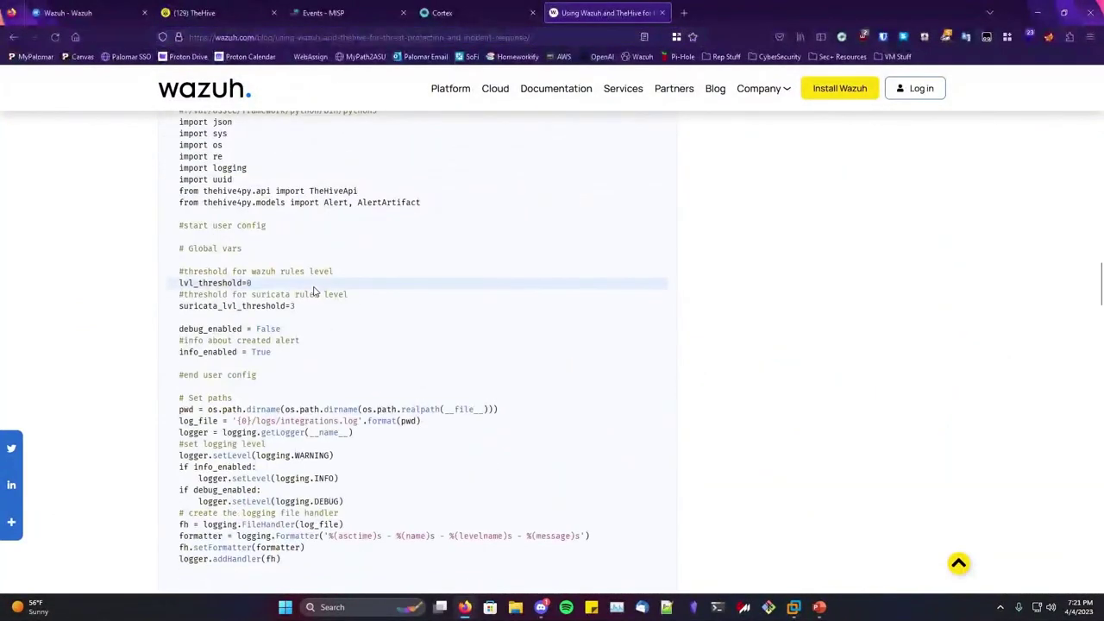
scroll(314, 291, up, 2)
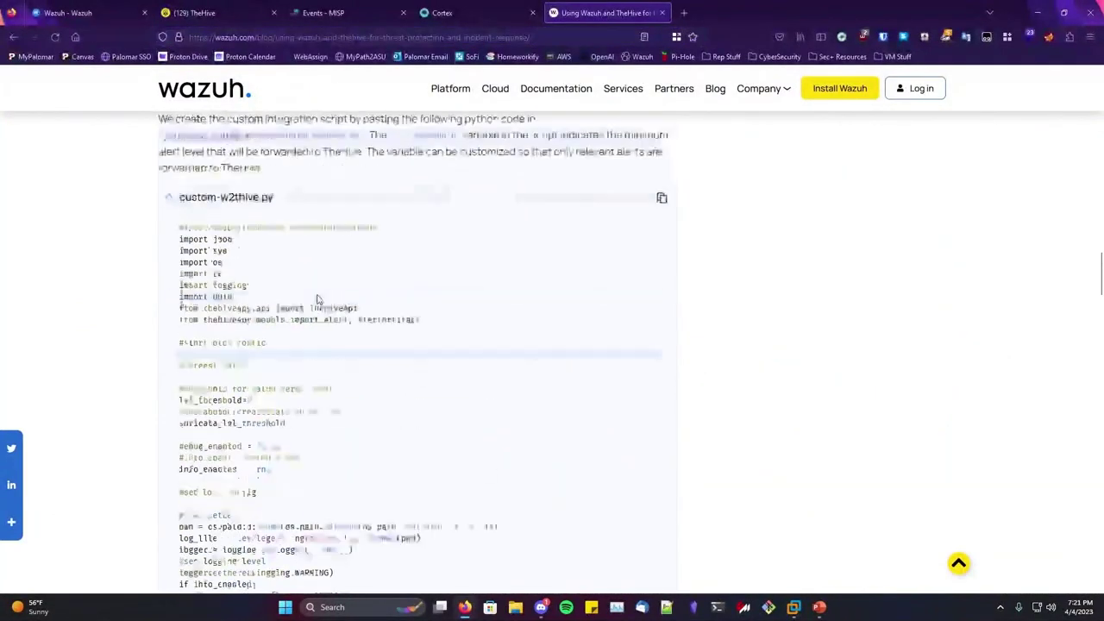
click(246, 207)
Read the file permission commands and examine the hook URL and API key lines of the ossec.conf integration block
scroll(314, 326, down, 3)
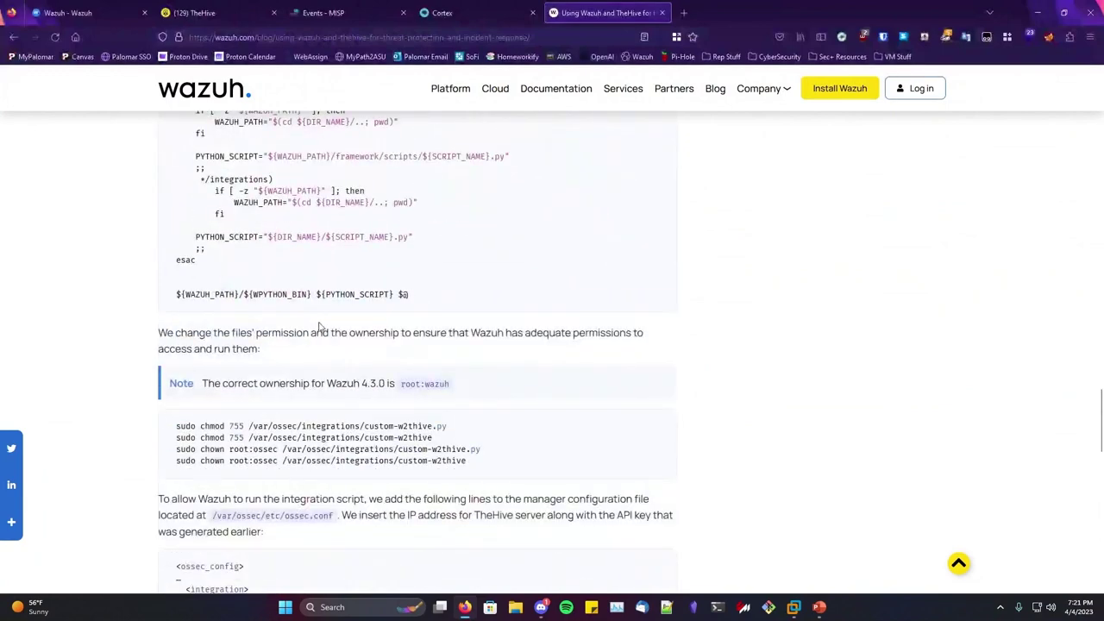
scroll(326, 328, down, 2)
scroll(332, 332, down, 3)
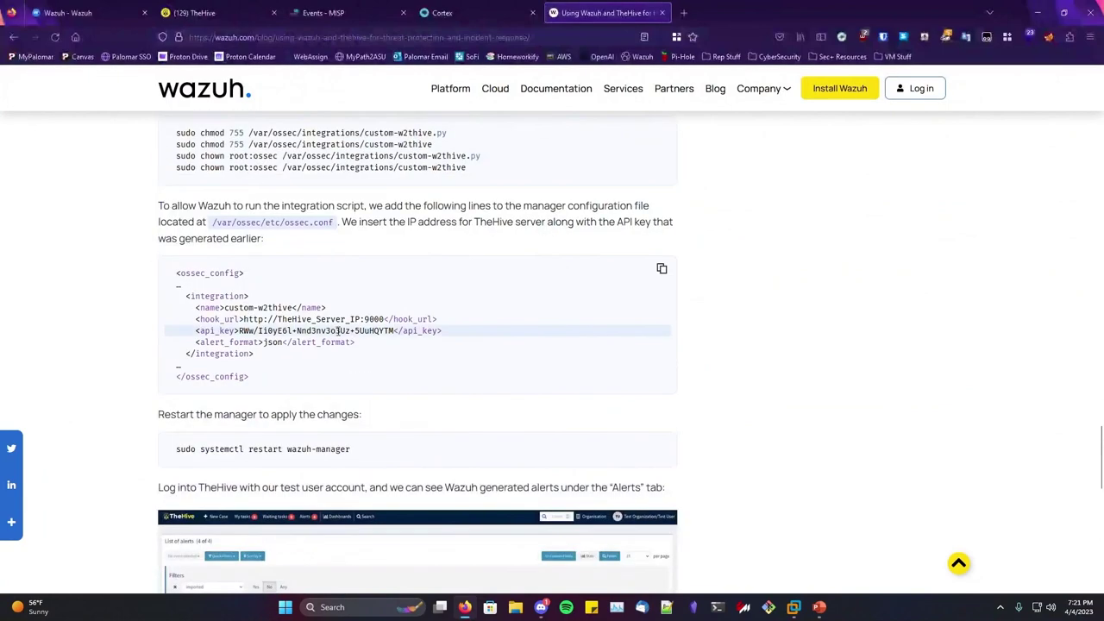
double_click(312, 319)
click(349, 320)
drag(242, 330, 337, 322)
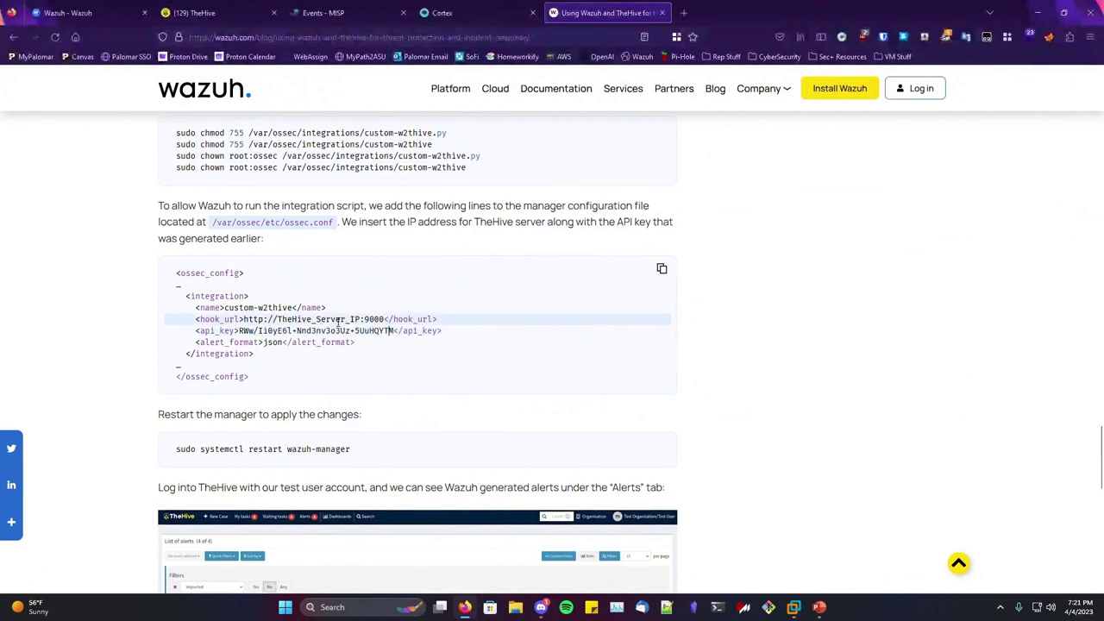
Review the article's example of Wazuh alerts in TheHive, the conclusion and the references
scroll(337, 321, down, 4)
scroll(339, 283, down, 4)
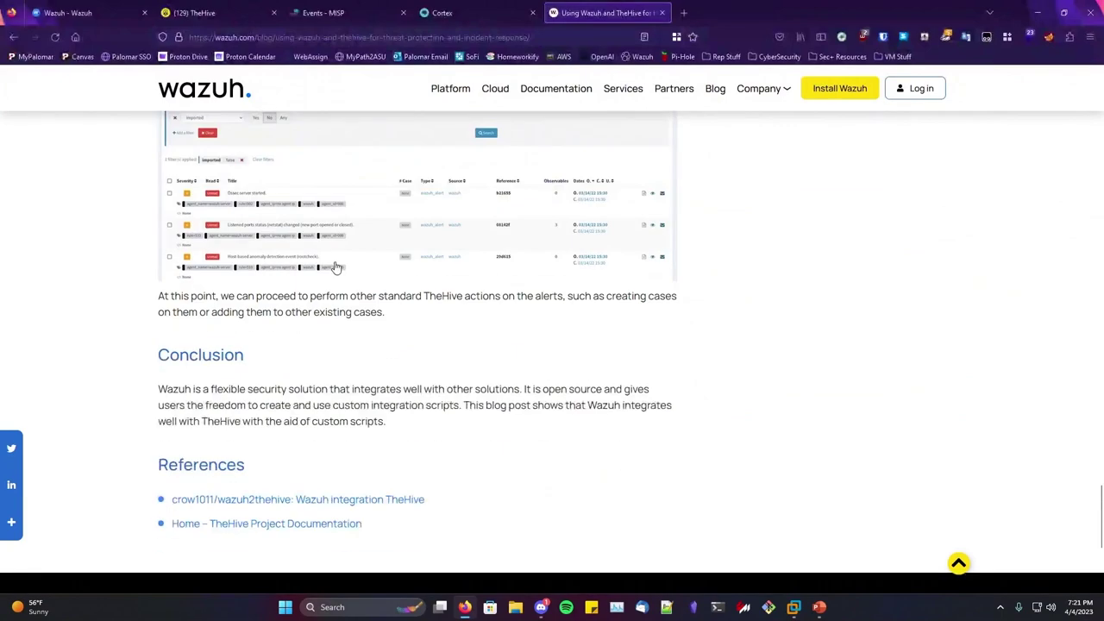
scroll(339, 333, up, 2)
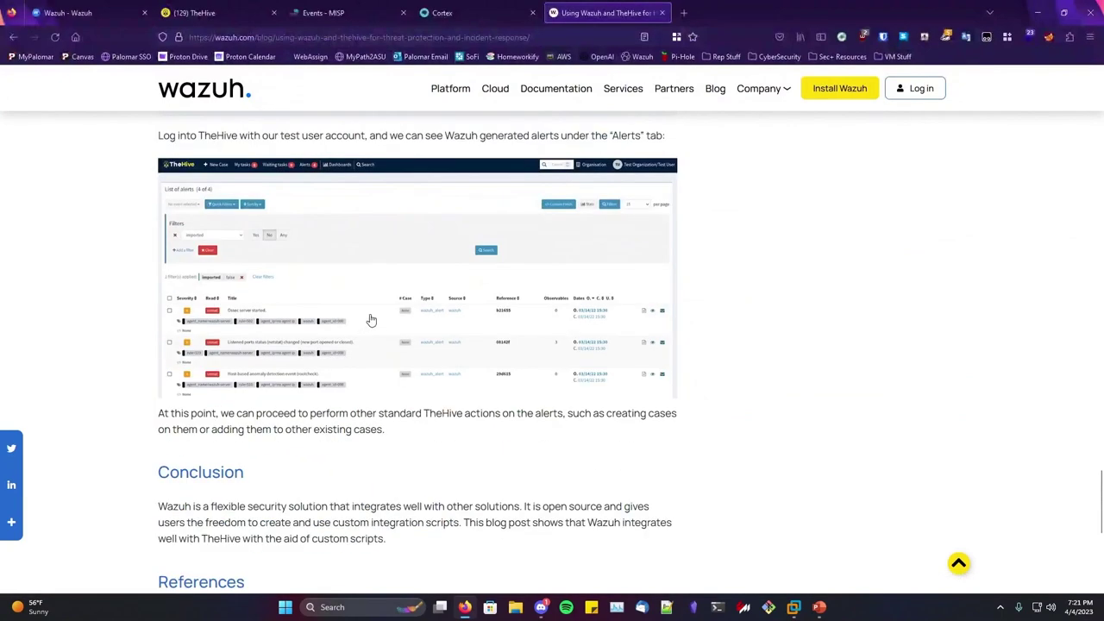
Switch to TheHive's case list, check the meetup-text channel in Discord and return to the cases
click(203, 13)
mouse_move(540, 601)
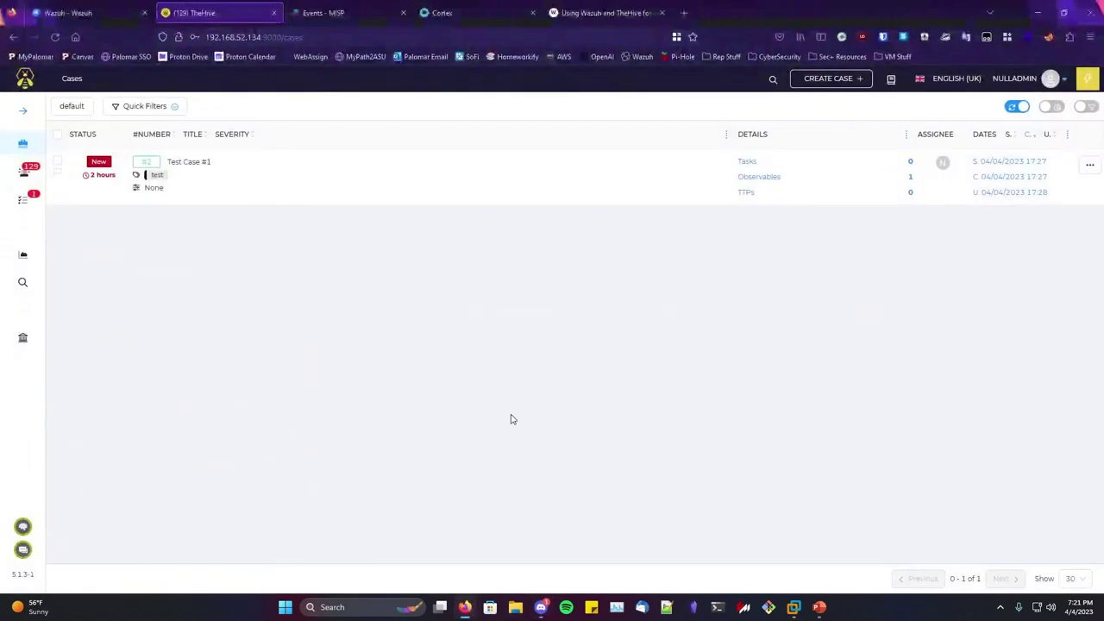
click(541, 606)
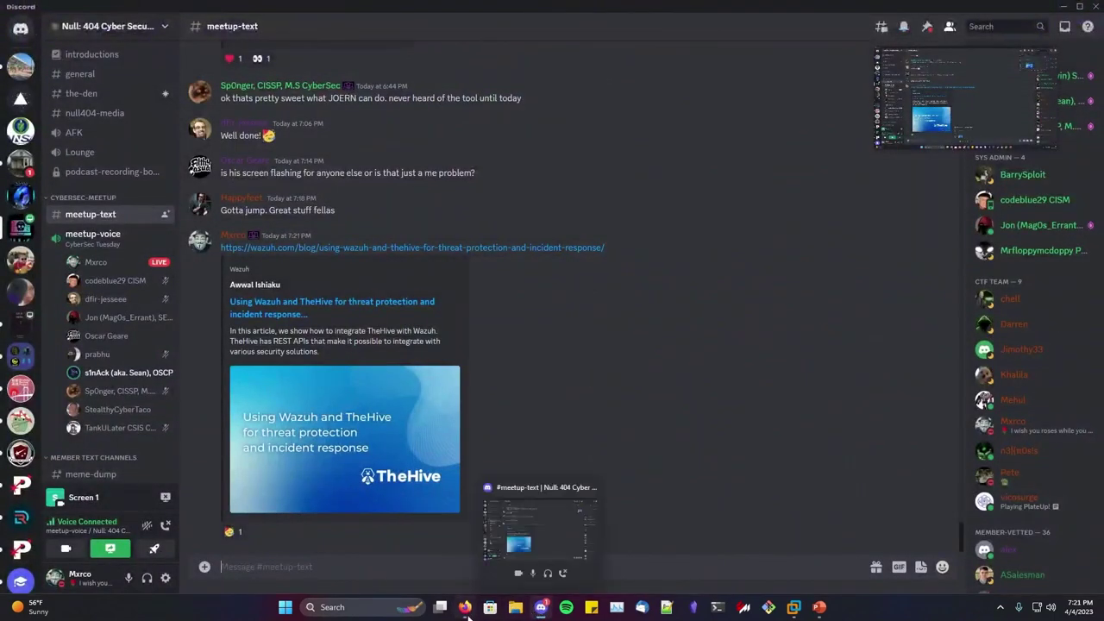
click(507, 556)
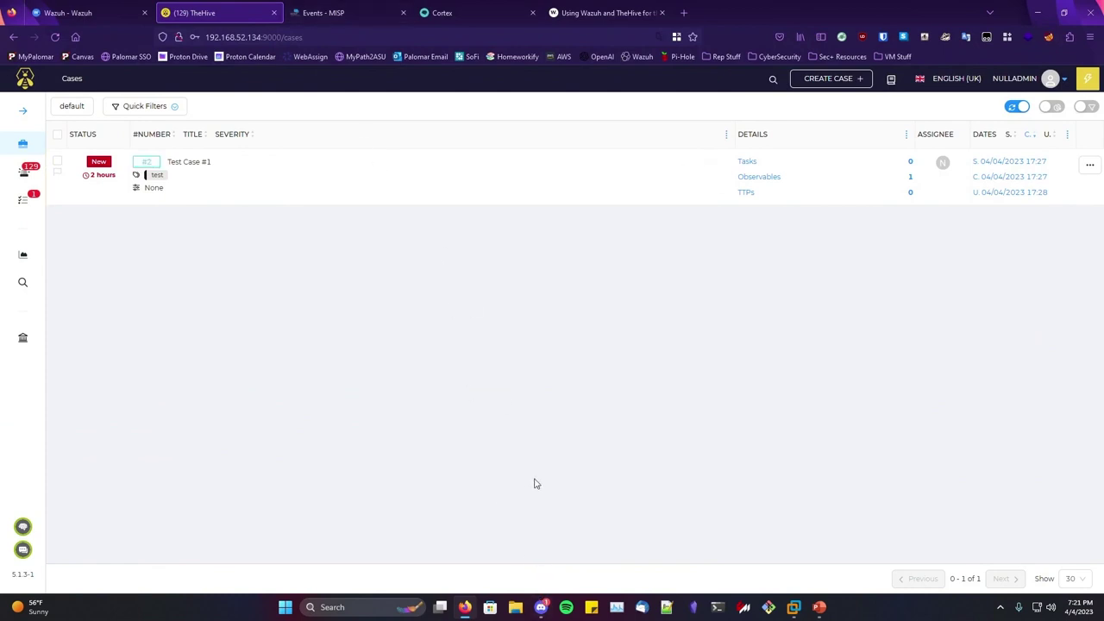
click(542, 608)
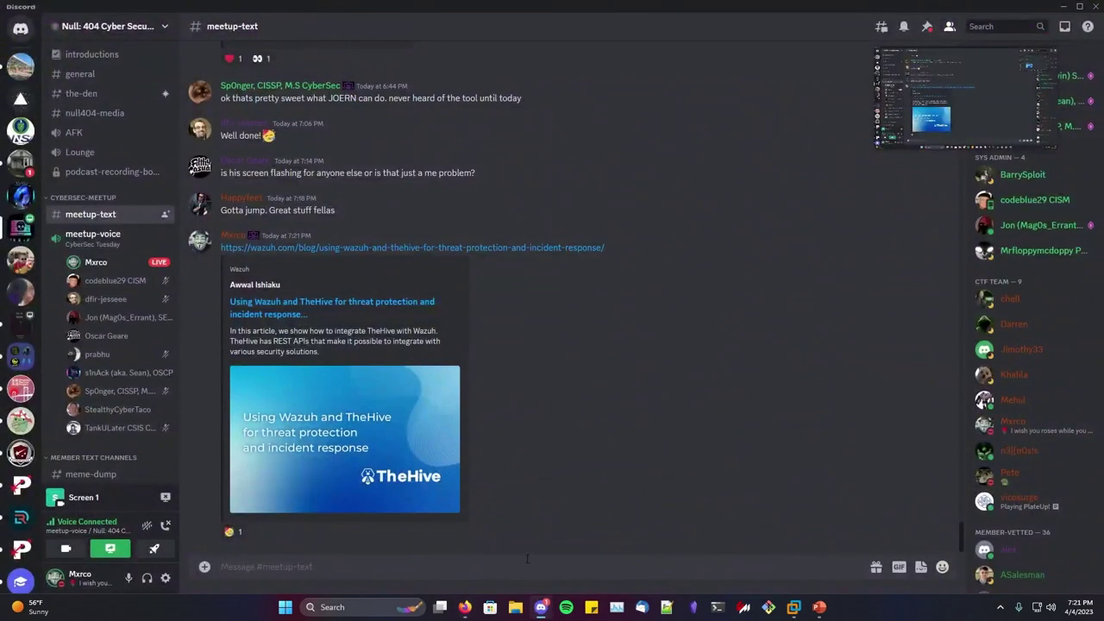
click(470, 606)
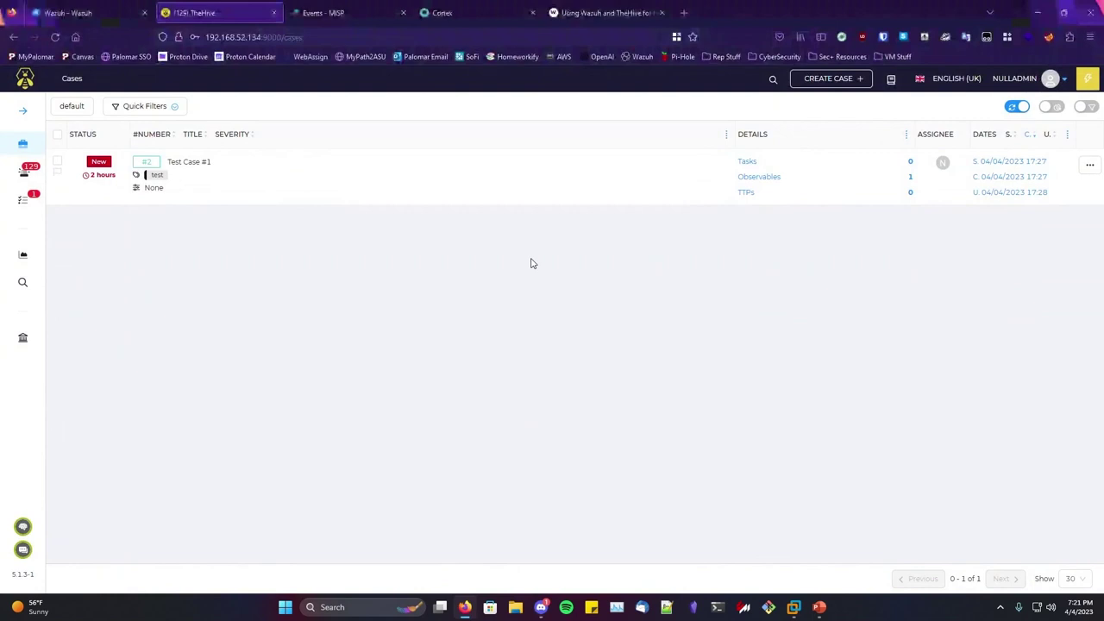
mouse_move(456, 198)
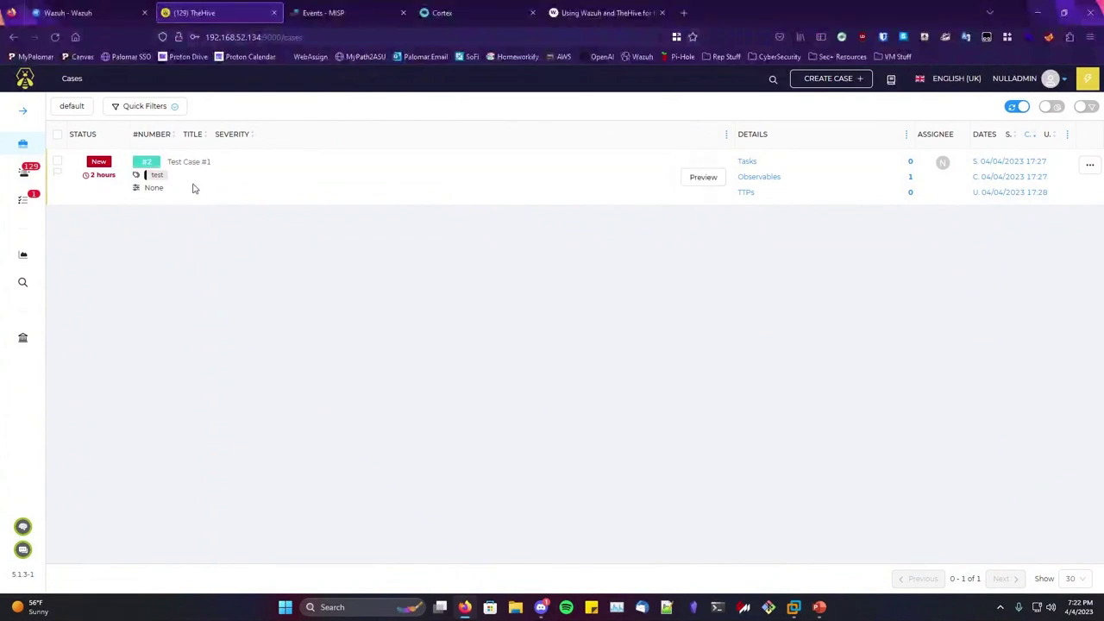
Switch to Cortex and look over the jobs history and the list of analyzers
click(476, 8)
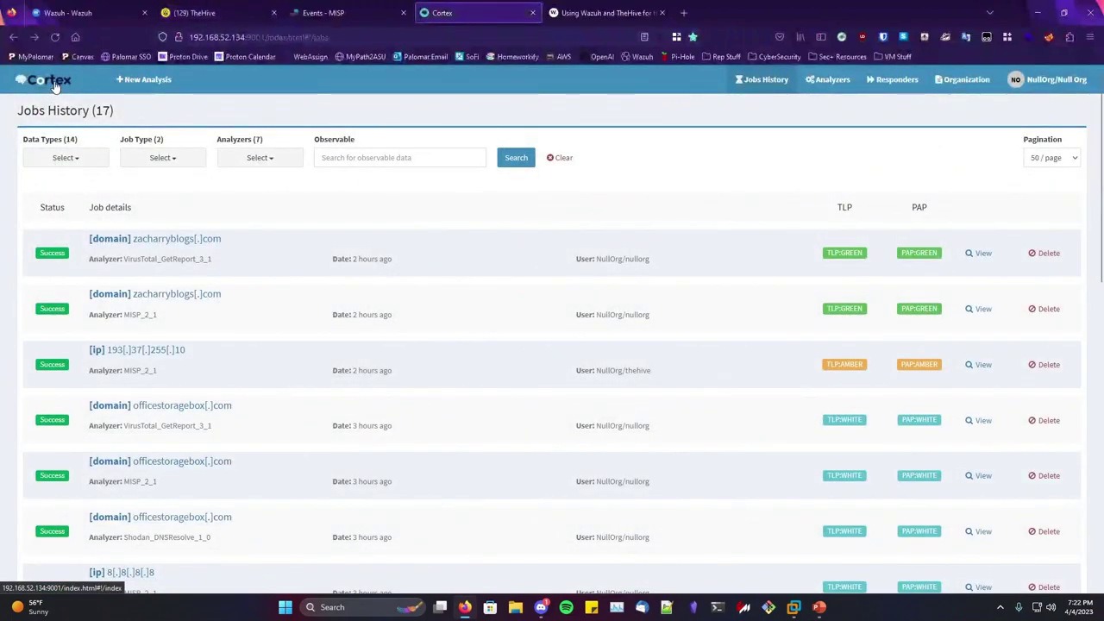
scroll(258, 312, down, 2)
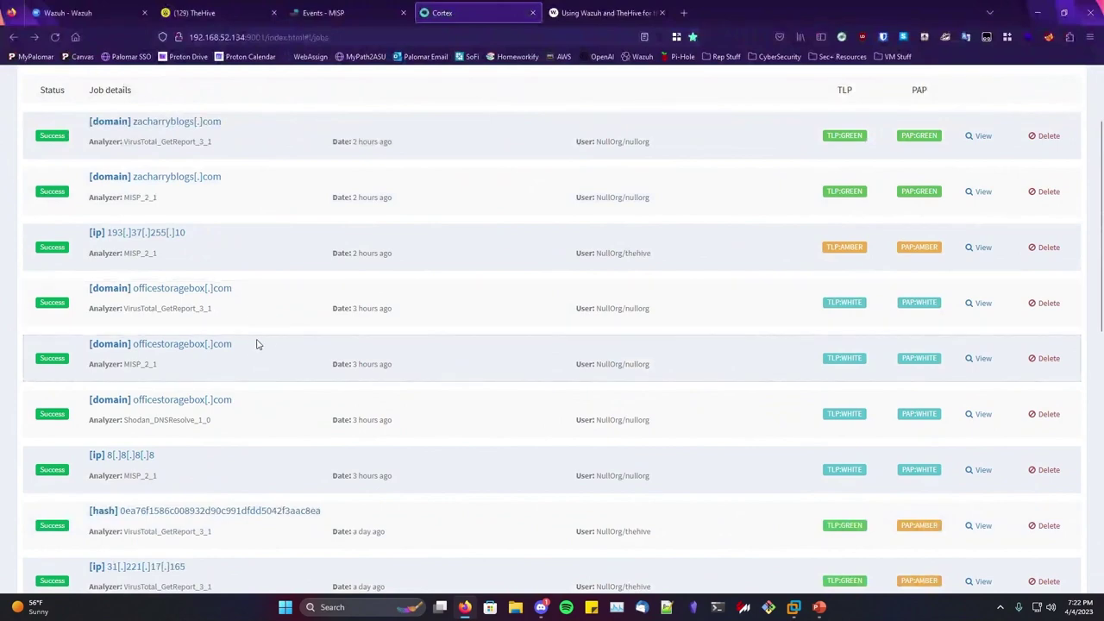
scroll(246, 338, up, 2)
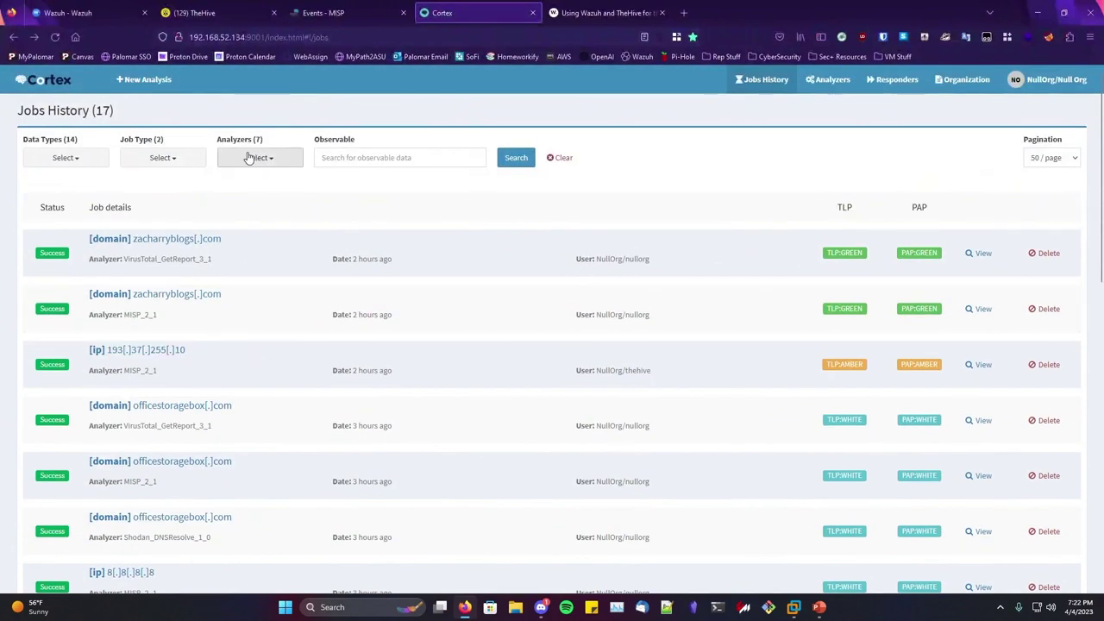
click(833, 81)
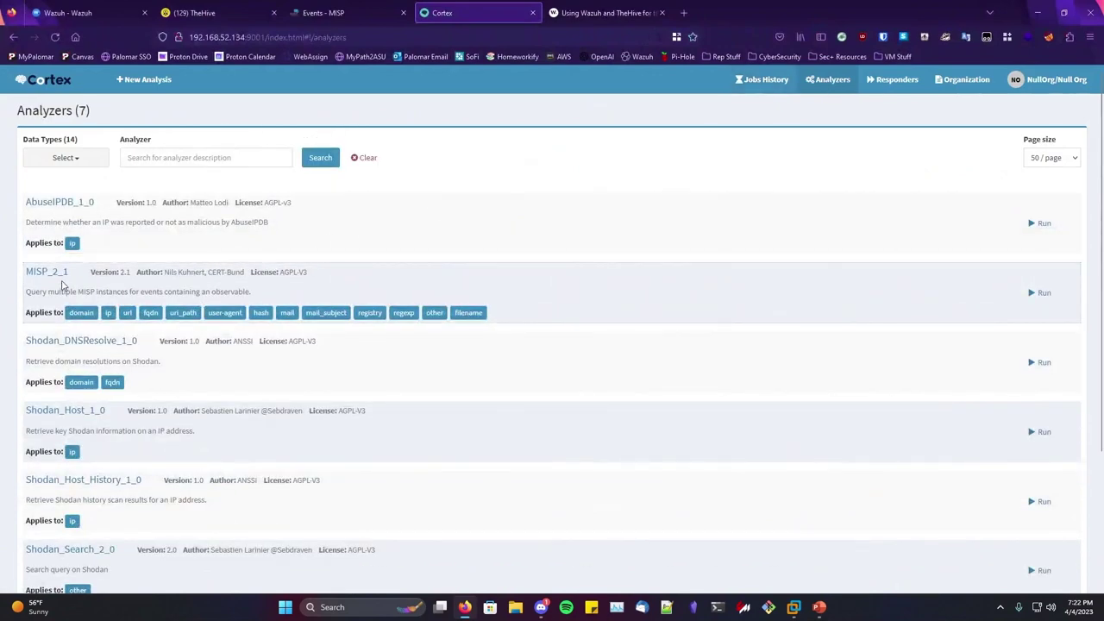
scroll(62, 285, down, 3)
scroll(62, 284, up, 3)
Search the Cortex analyzers for "crowdstrike"
click(199, 156)
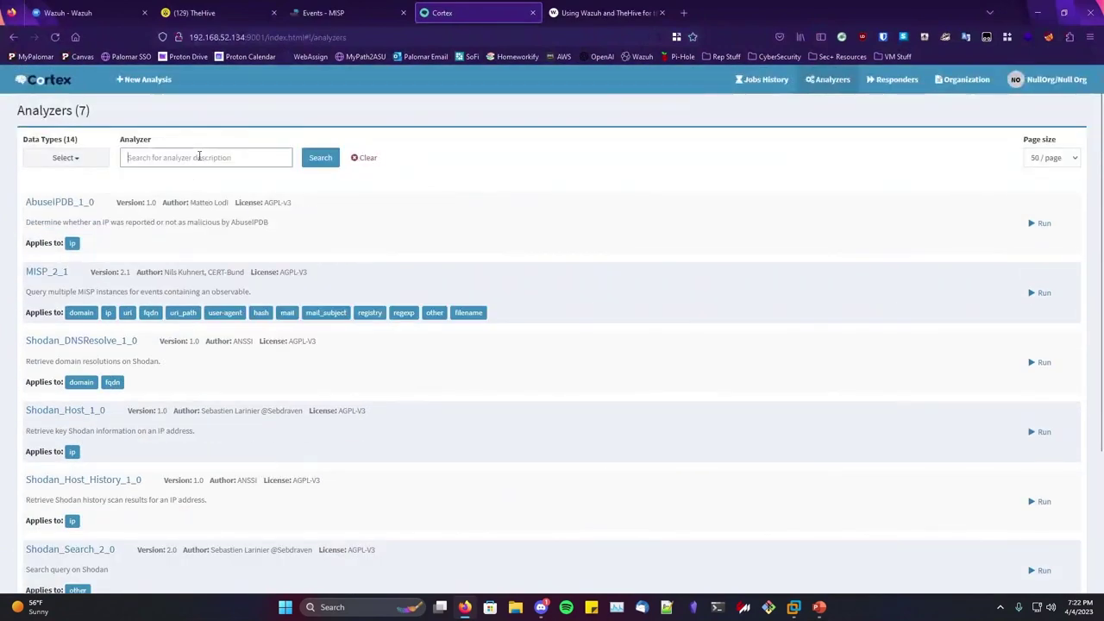
text(crowdstr)
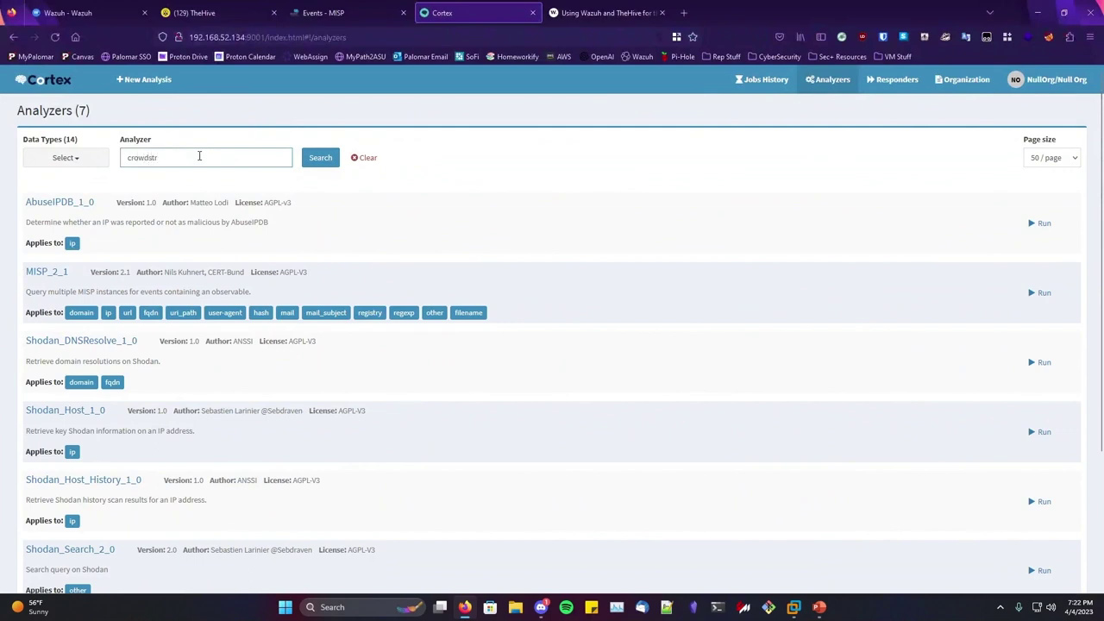
text(ike)
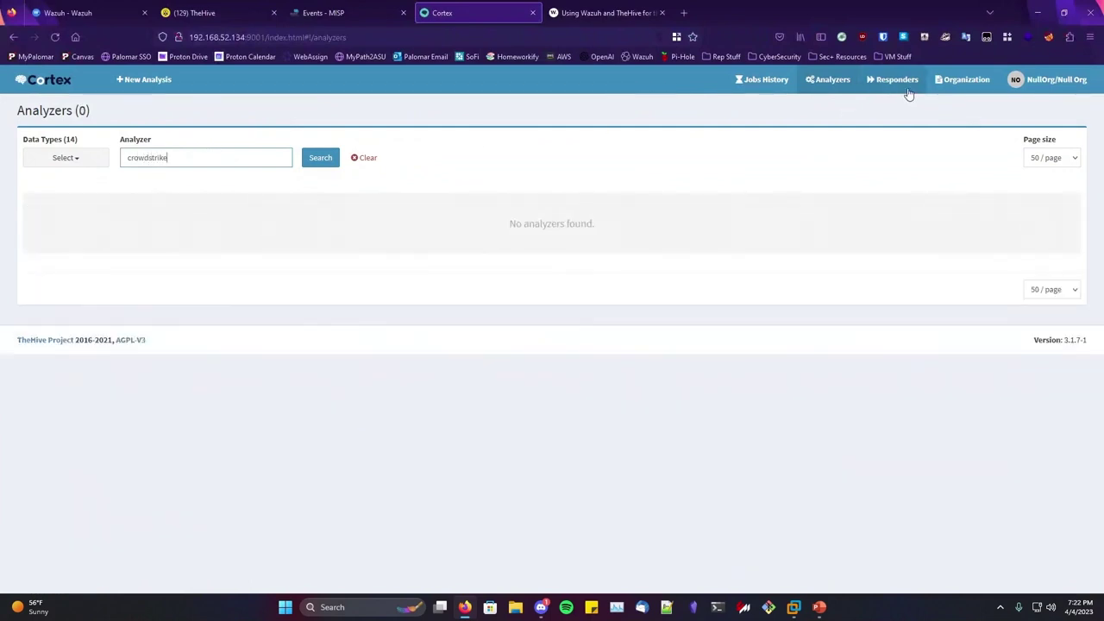
Glance at the responders, clear the analyzer search and review the full list of analyzers
click(897, 80)
click(829, 79)
double_click(172, 157)
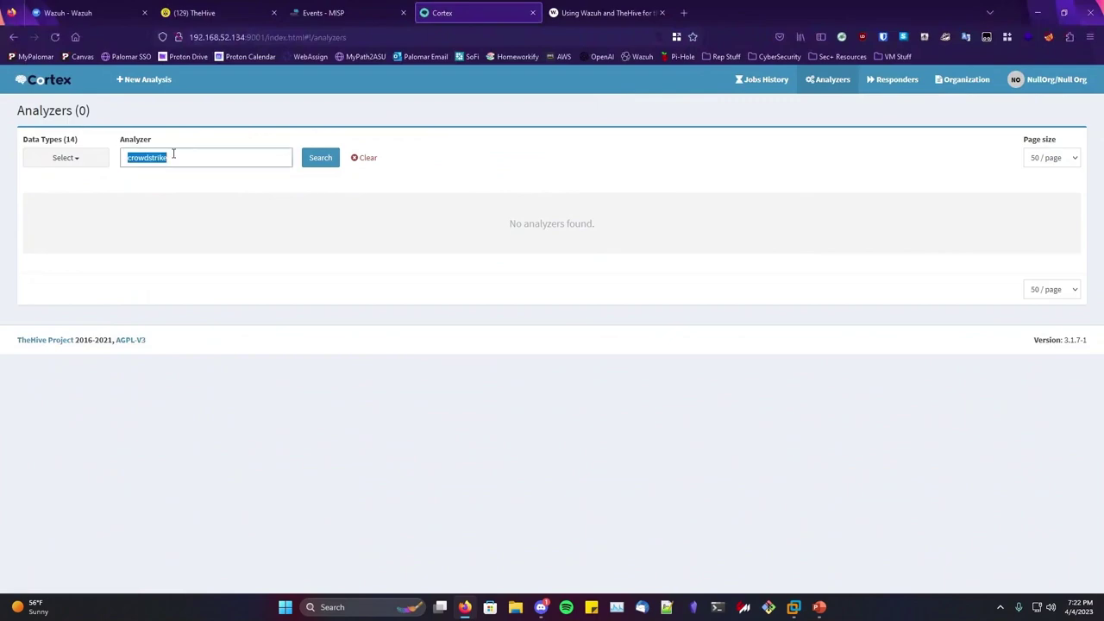
key(BackSpace)
click(325, 158)
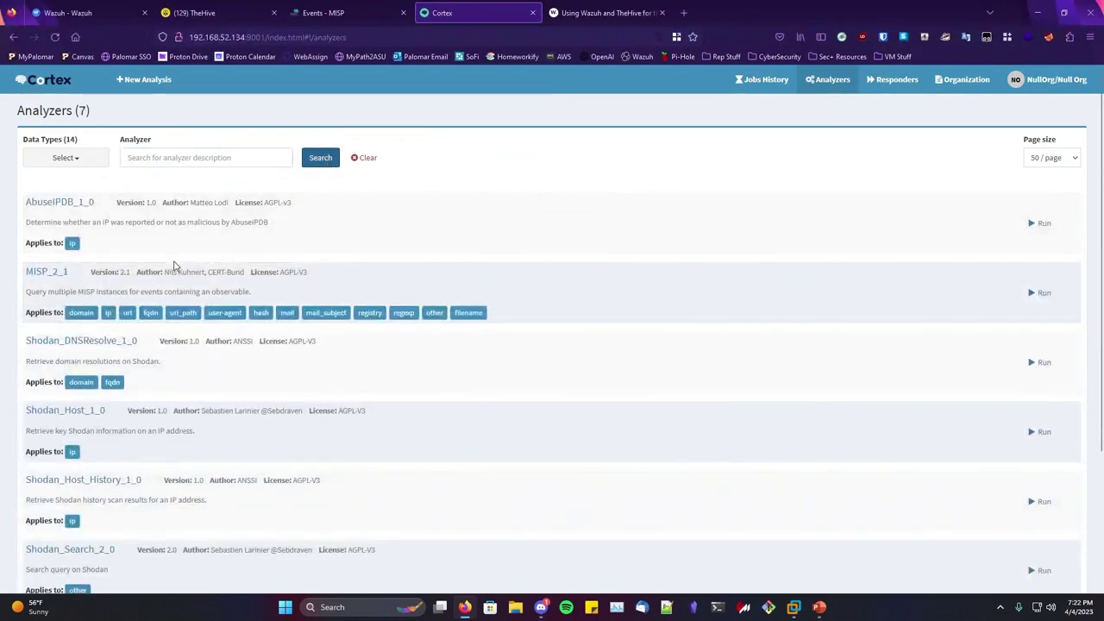
scroll(326, 259, down, 3)
scroll(95, 375, up, 3)
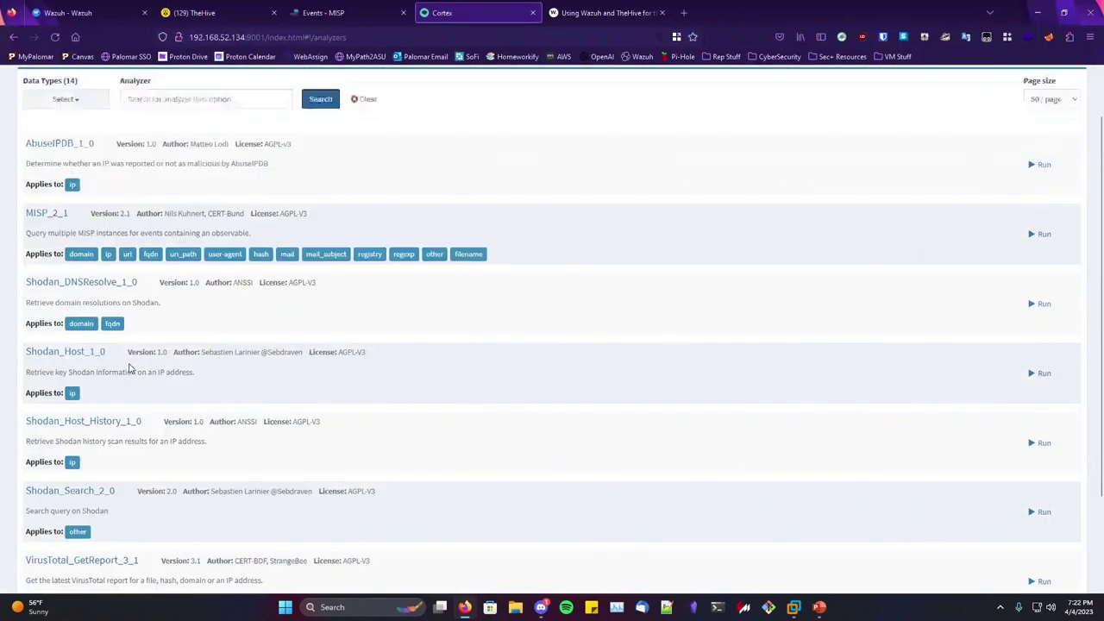
Show the Cortex responders and examine the description of the Wazuh_1_0 responder
click(894, 79)
click(275, 154)
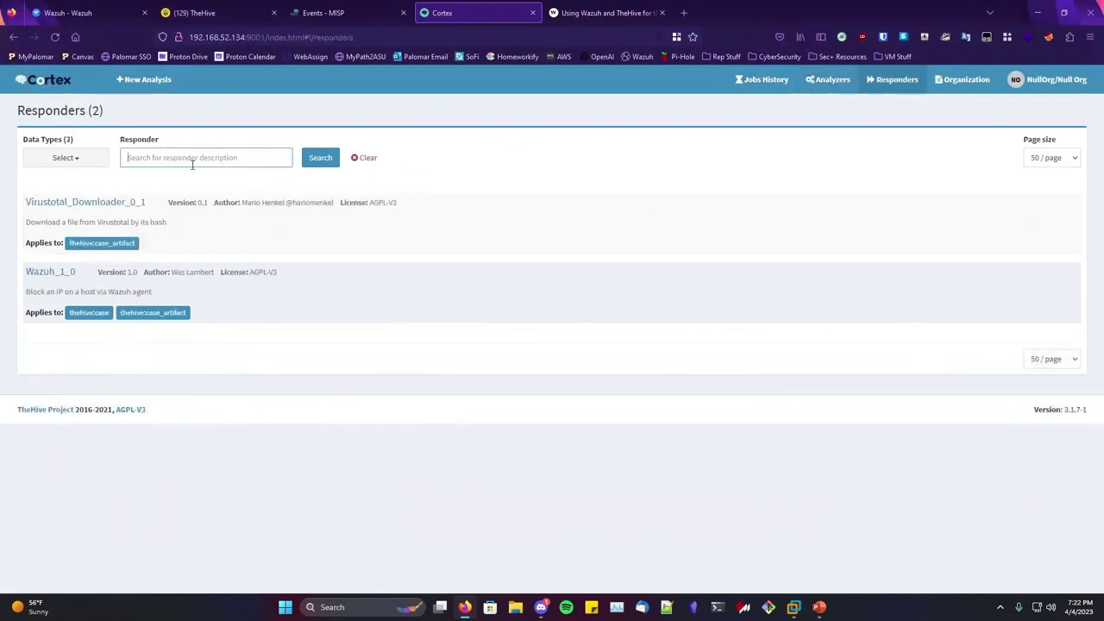
triple_click(64, 292)
Compare TheHive's case list with the Cortex responders, ending on TheHive's cases
click(227, 8)
click(440, 12)
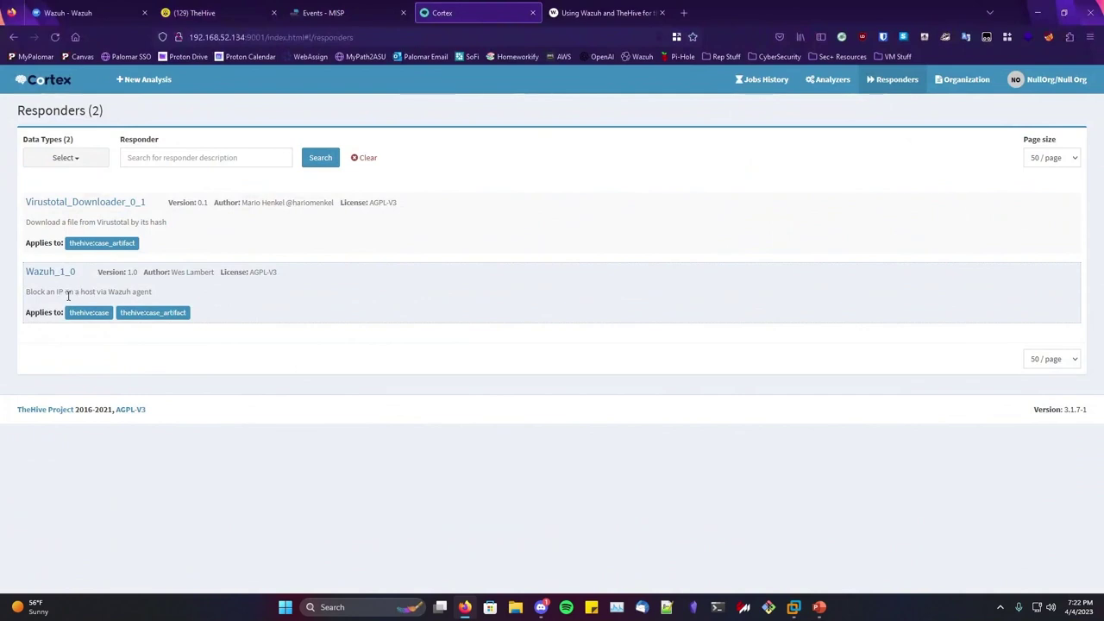
click(199, 12)
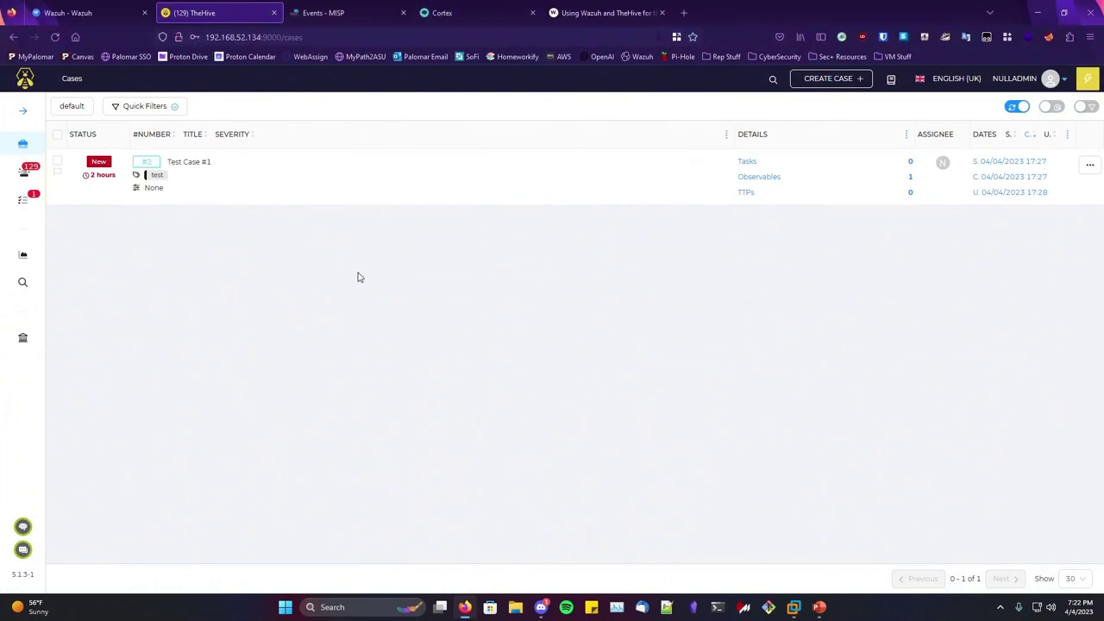
click(442, 12)
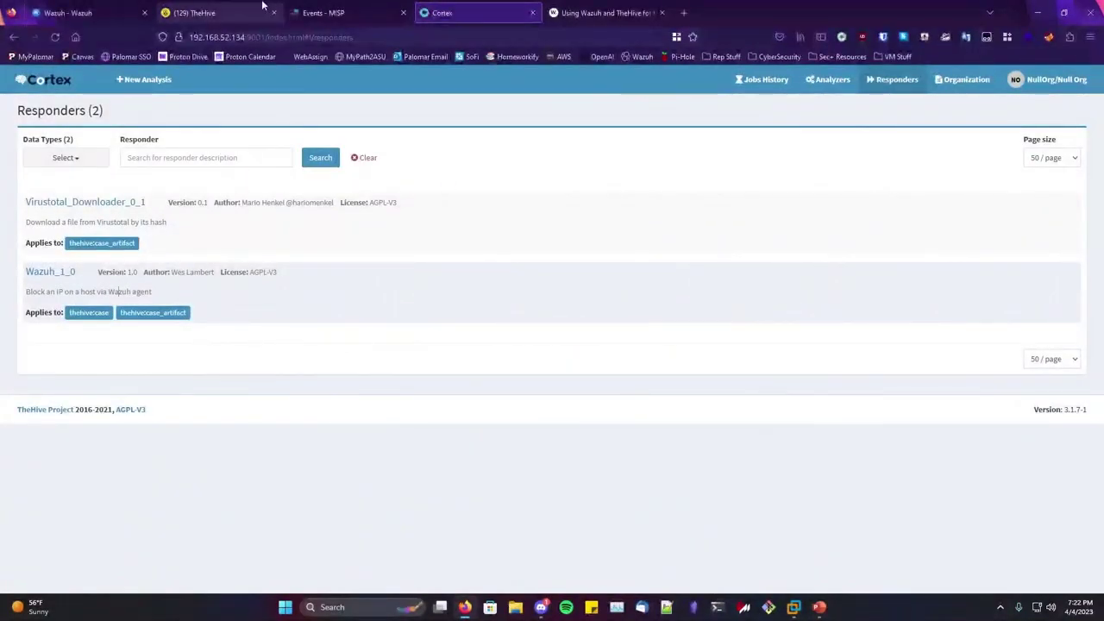
click(199, 12)
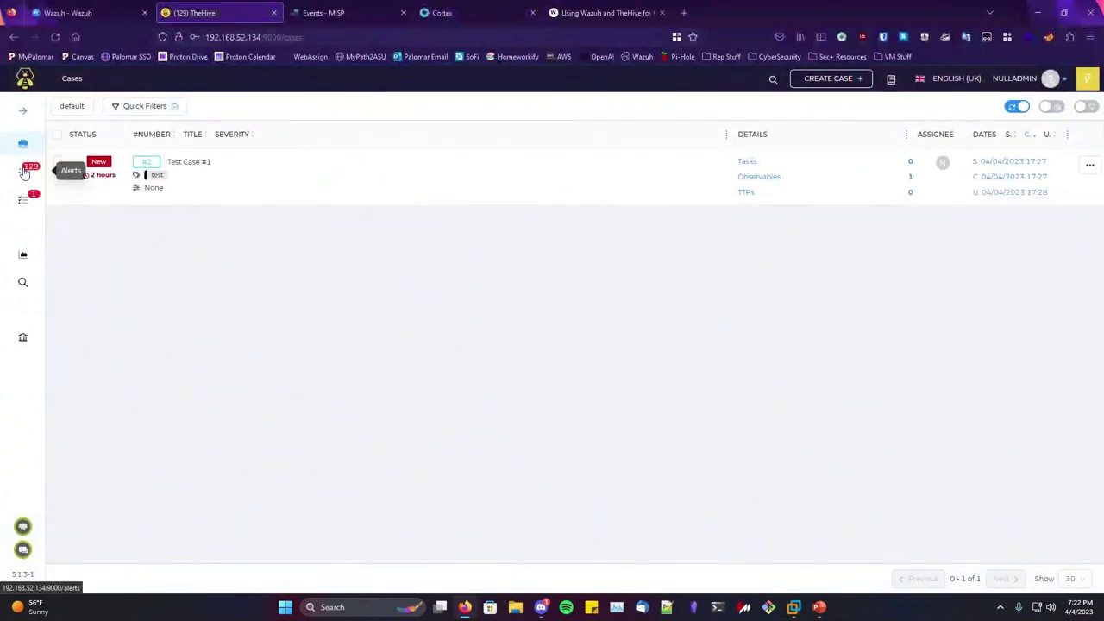
Switch to Wazuh and examine the charts and security alerts on the mxr agent's security events dashboard
click(84, 6)
scroll(345, 264, down, 3)
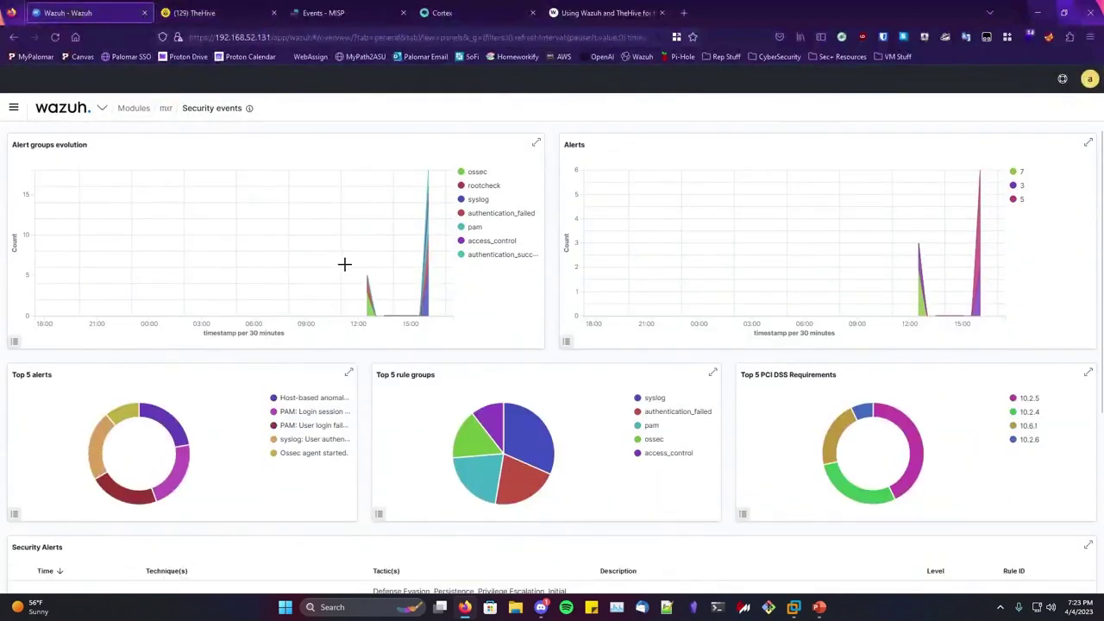
scroll(396, 308, up, 4)
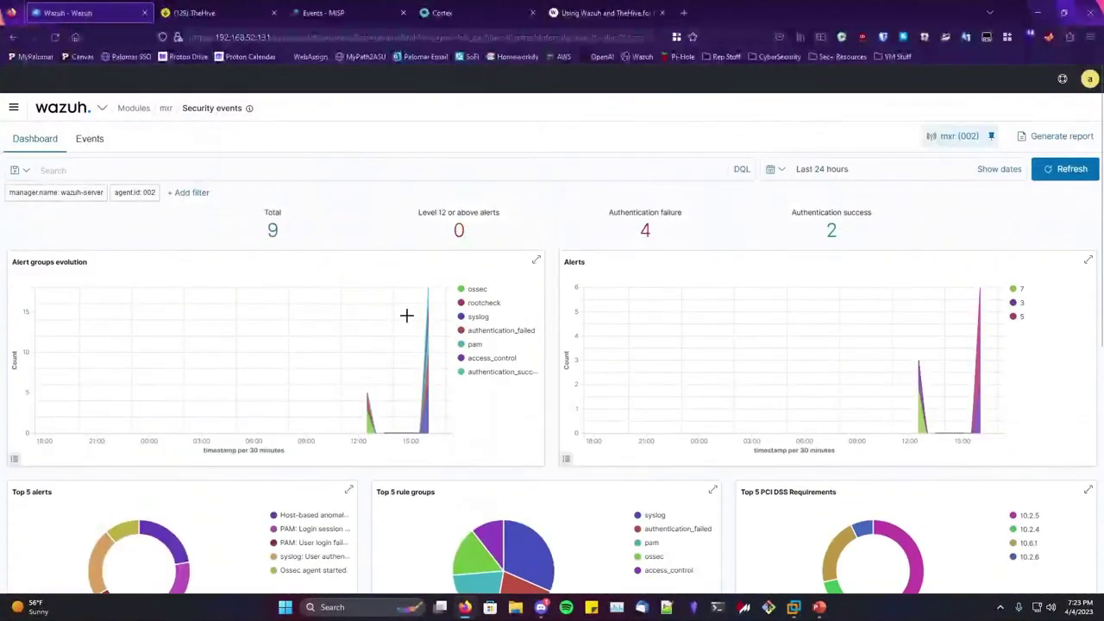
scroll(325, 293, down, 5)
scroll(419, 320, up, 2)
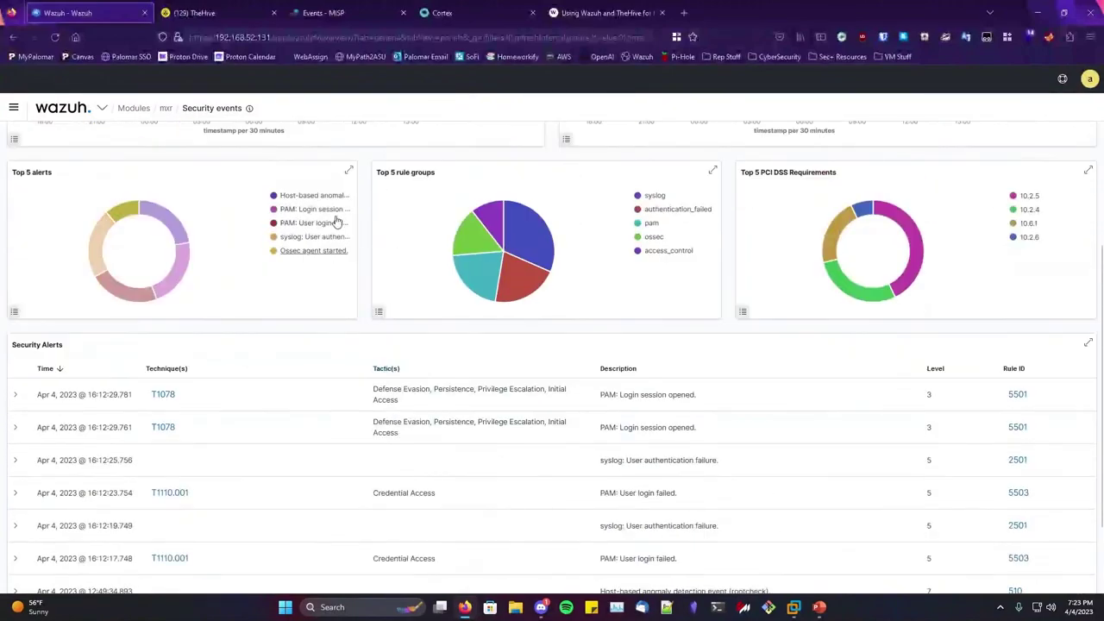
Switch to the Wazuh integration article, expand the custom-w2thive.py script and read through its code
click(579, 6)
scroll(431, 328, up, 10)
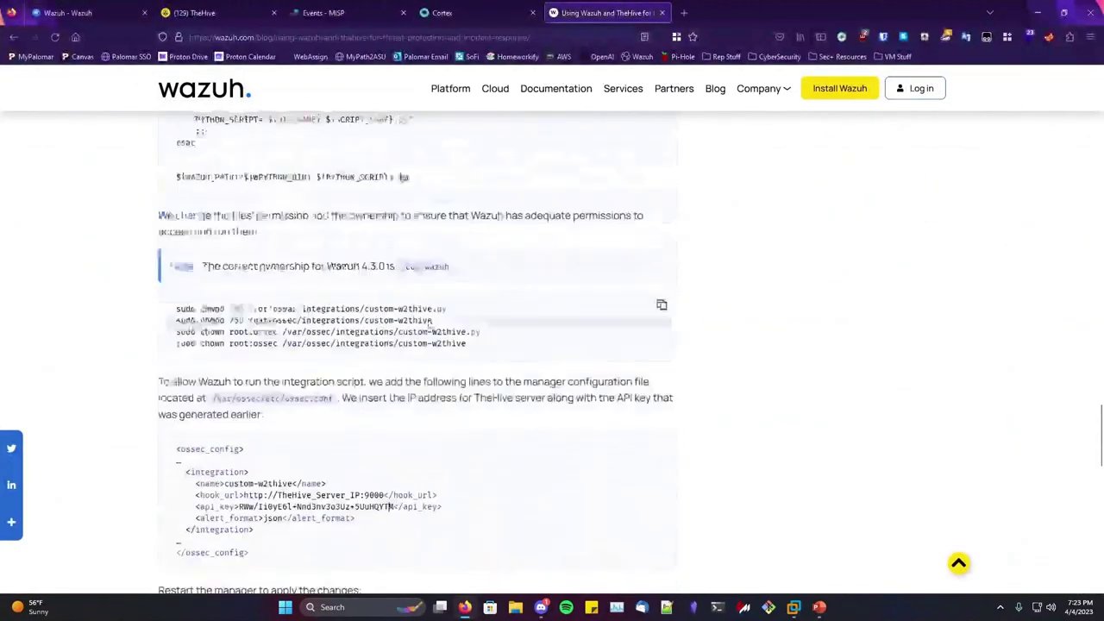
scroll(428, 326, up, 5)
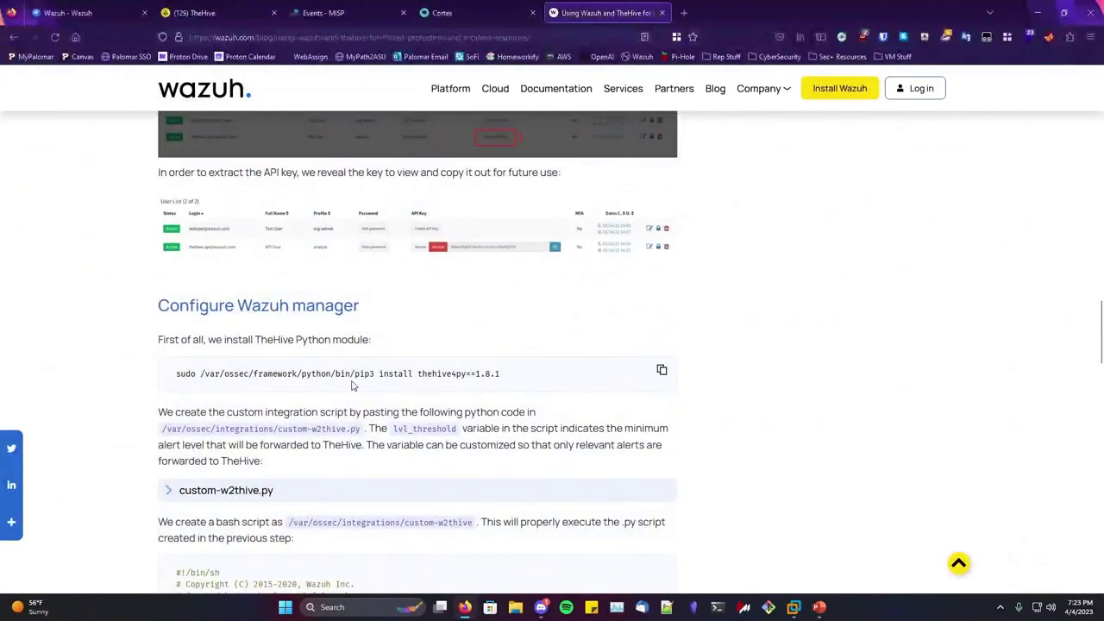
scroll(397, 373, down, 2)
click(261, 321)
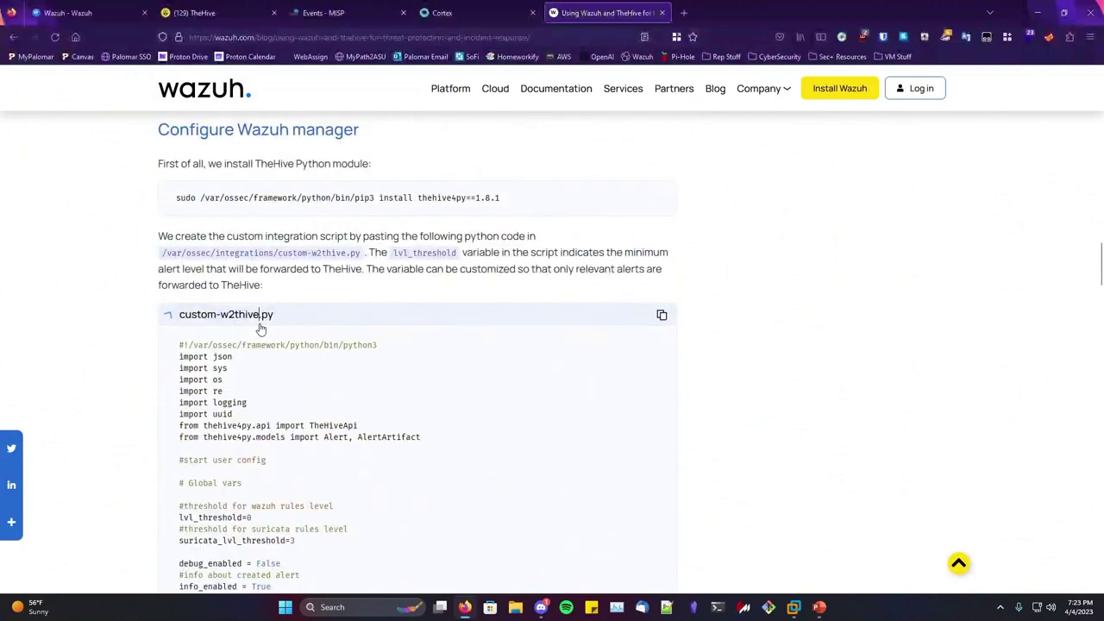
scroll(278, 375, down, 8)
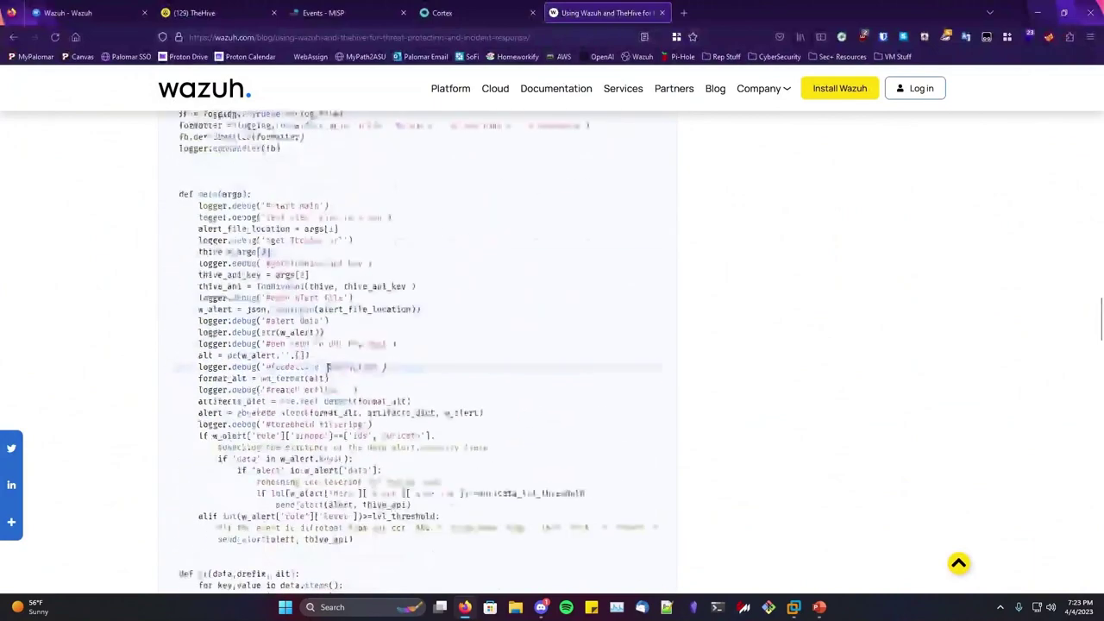
scroll(327, 367, down, 10)
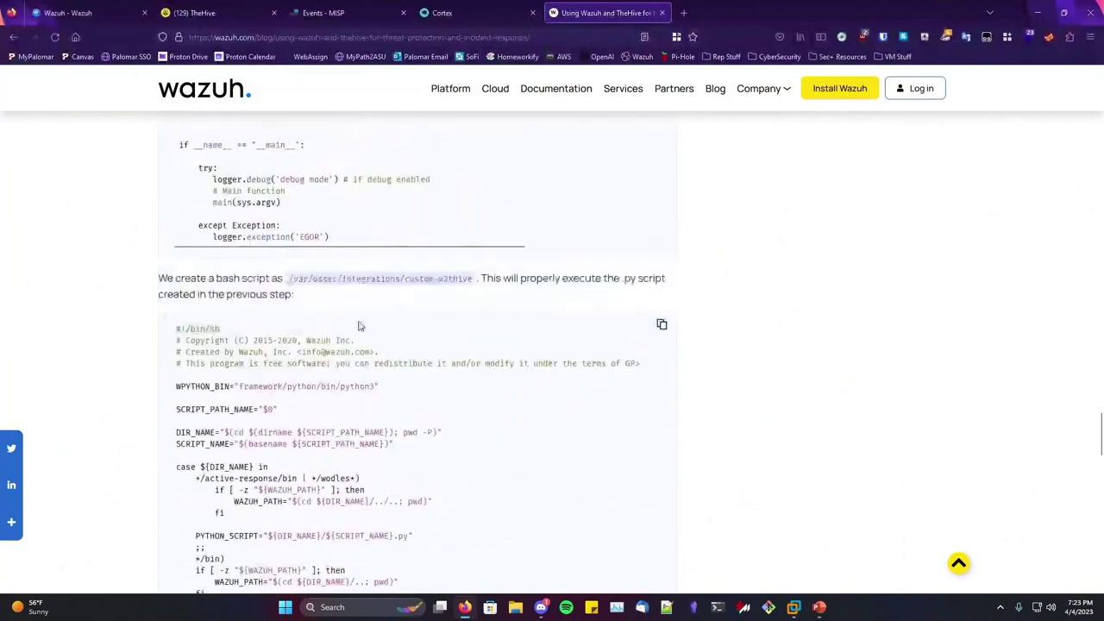
Highlight the integrations folder in the bash script's path, and read through the custom-w2thive bash script
double_click(387, 281)
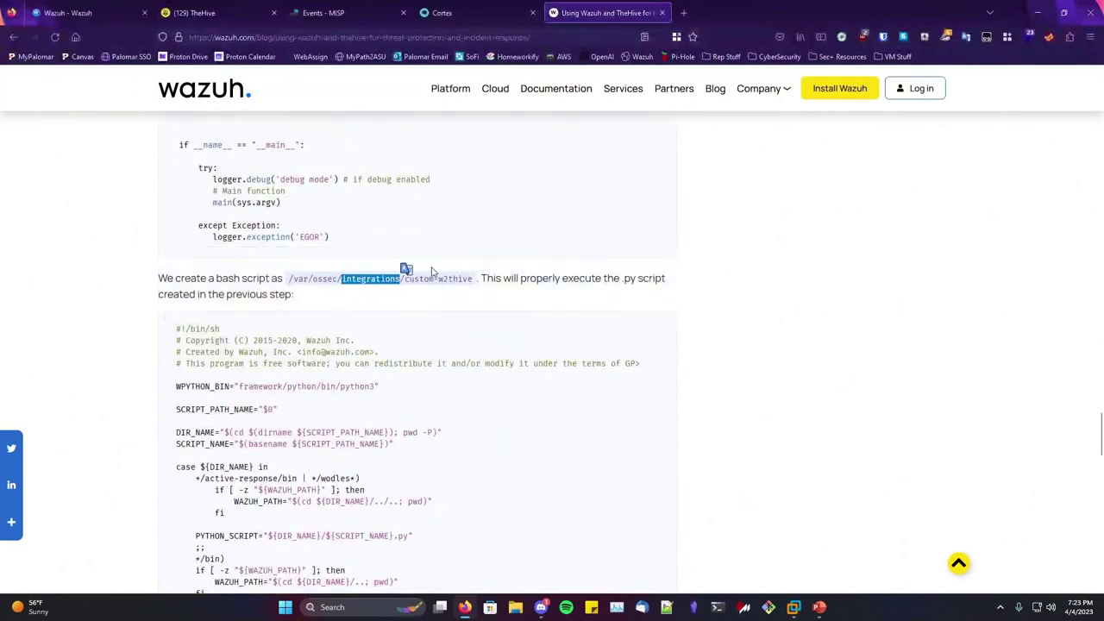
scroll(405, 269, down, 3)
scroll(299, 307, up, 2)
click(299, 306)
scroll(299, 306, down, 3)
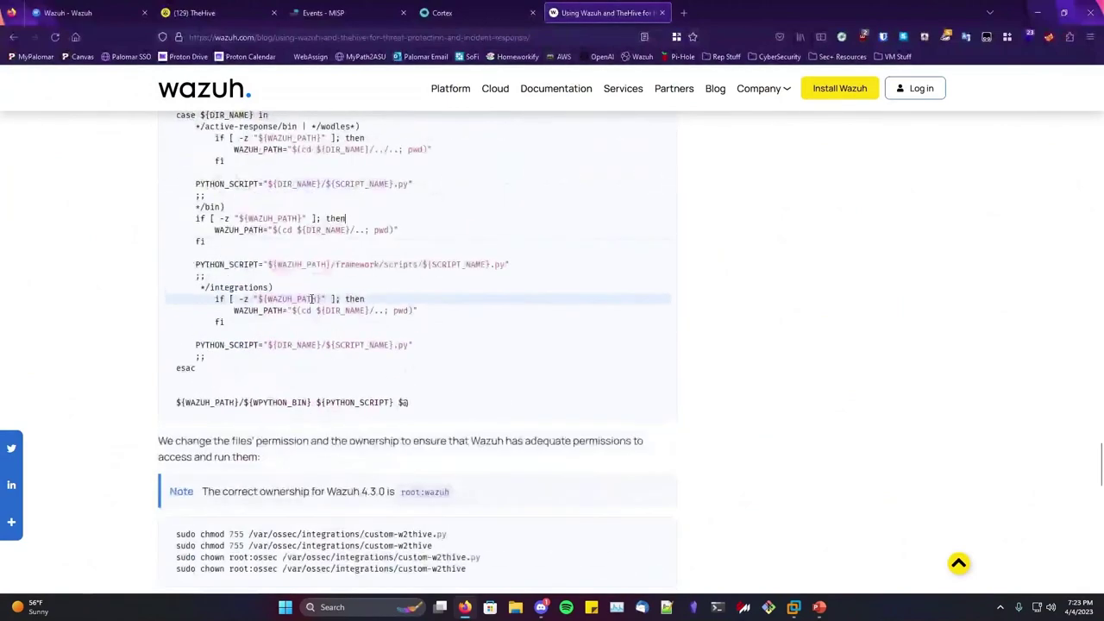
scroll(327, 298, down, 3)
scroll(333, 295, down, 3)
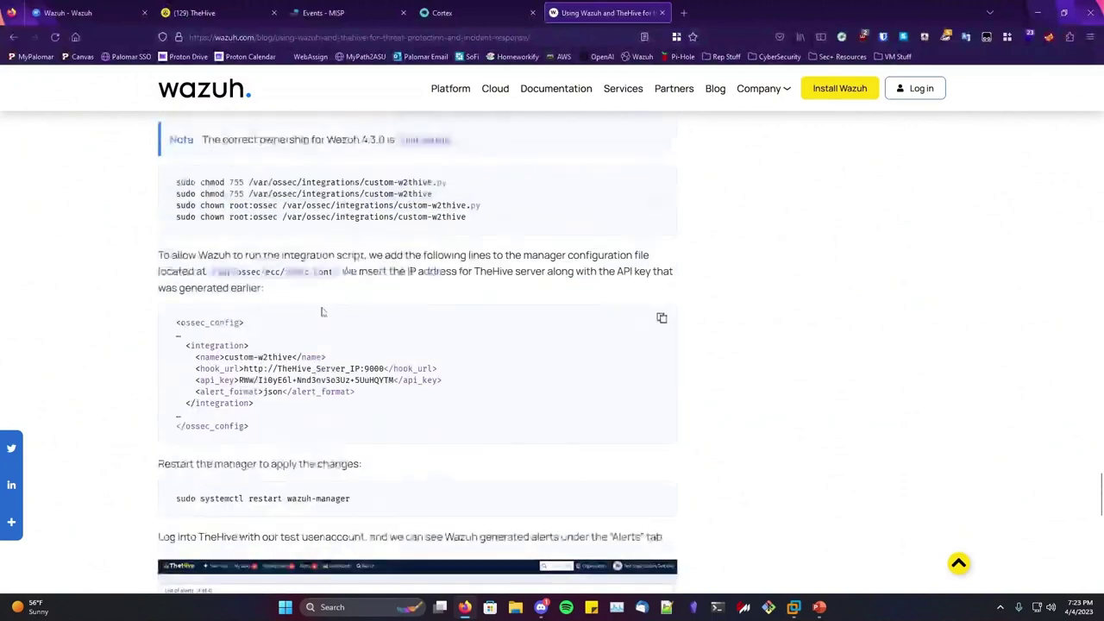
Highlight the chmod and chown commands in the article and read the ossec.conf integration and manager restart instructions
drag(436, 226, 470, 221)
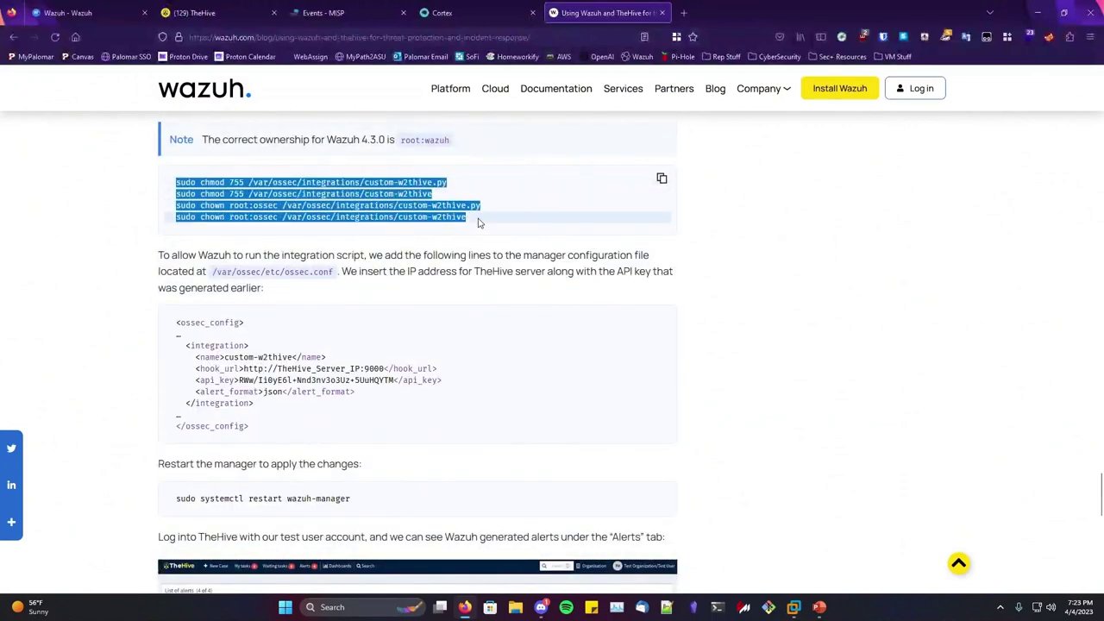
click(414, 278)
scroll(405, 302, down, 3)
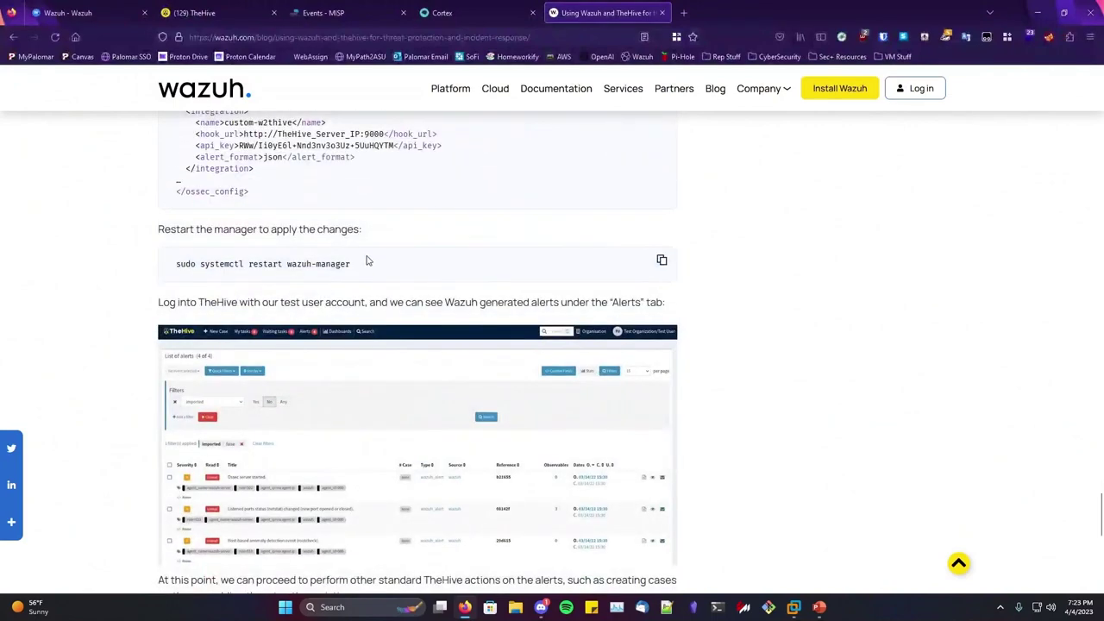
Switch to TheHive and review the Wazuh alerts in its alert list
key(ctrl+Tab)
key(ctrl+Tab)
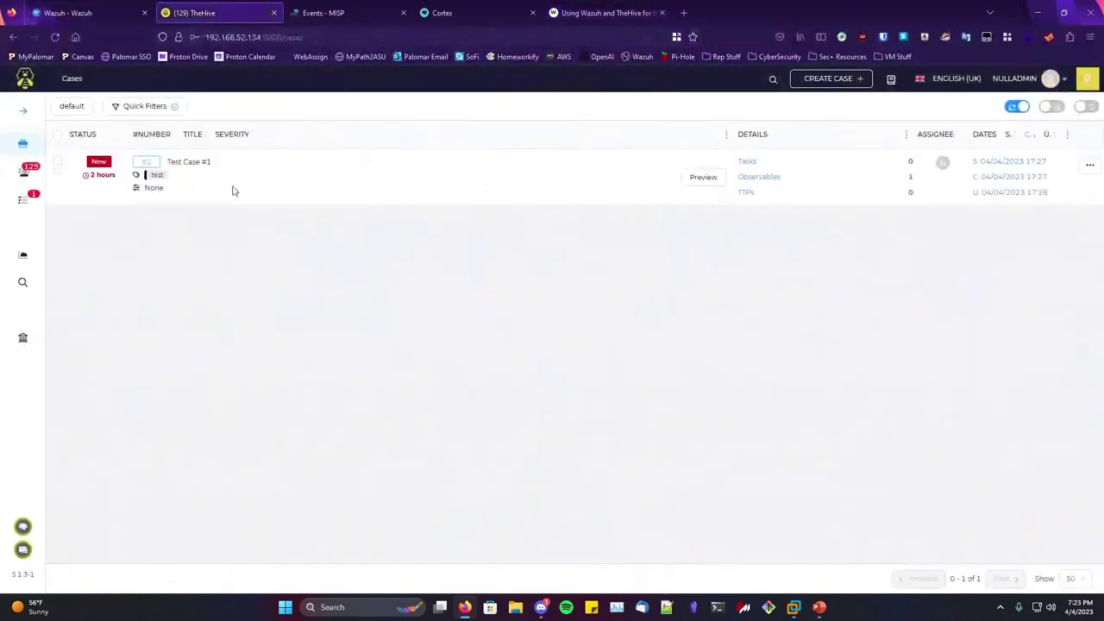
click(23, 170)
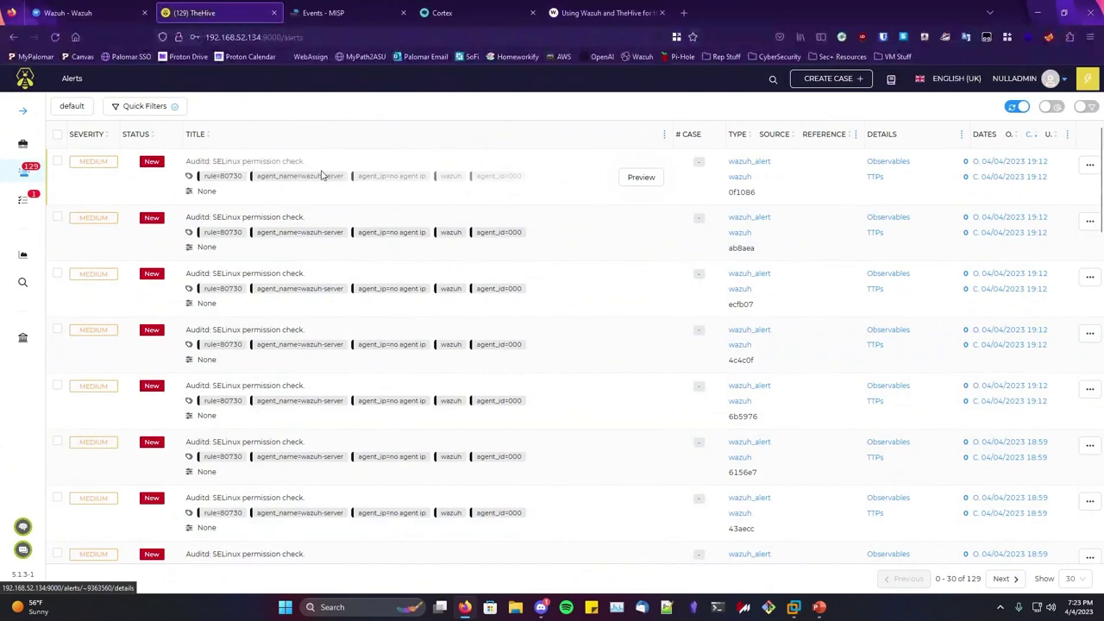
scroll(259, 197, down, 5)
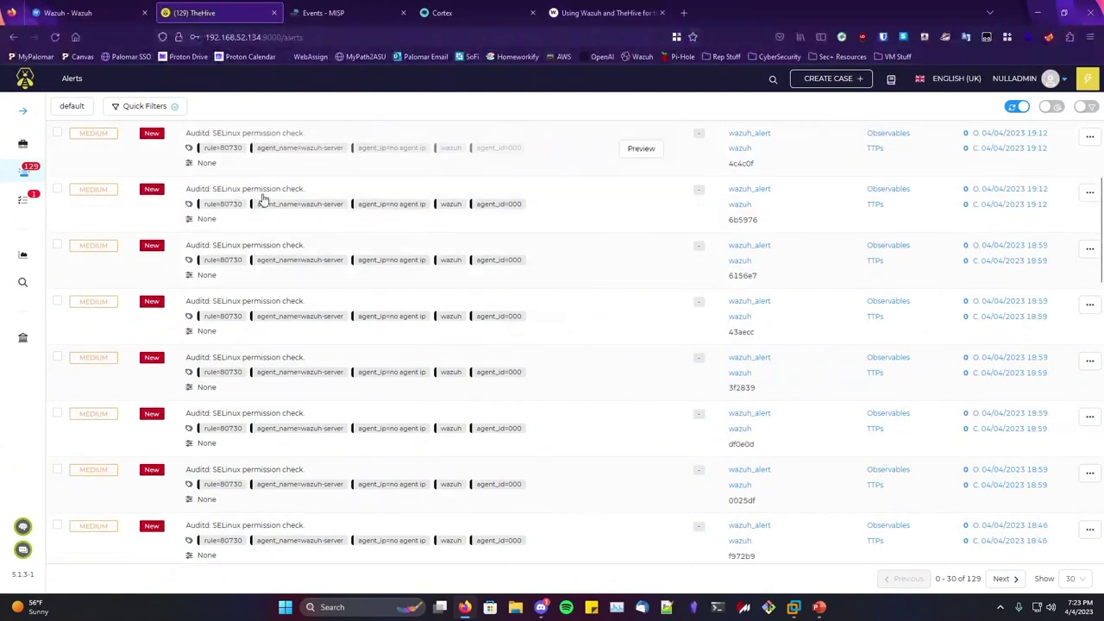
scroll(291, 397, up, 3)
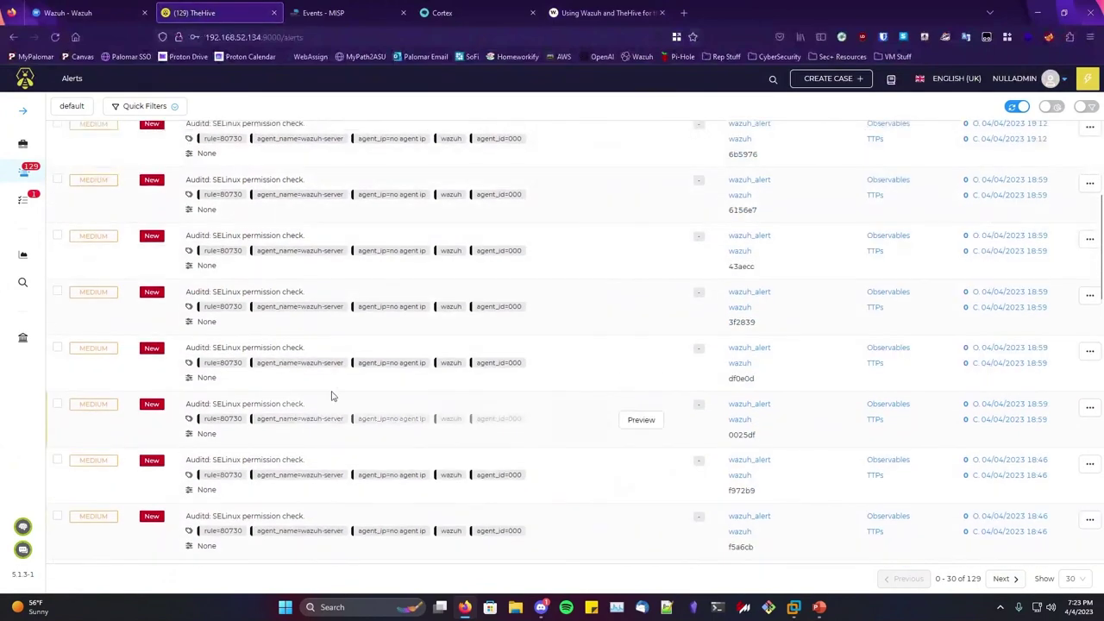
Launch PuTTY to prepare an SSH connection
key(super)
text(putty)
key(Return)
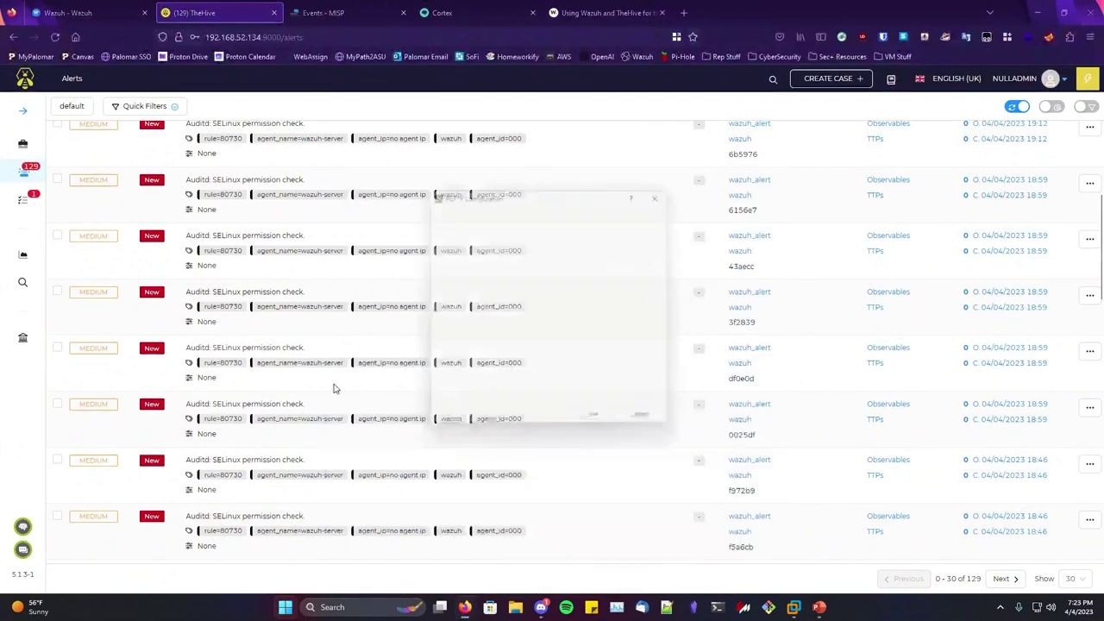
Switch to the Ubuntu 64-bit virtual machine in VMware Workstation and look up its network address with ip addr
mouse_move(799, 611)
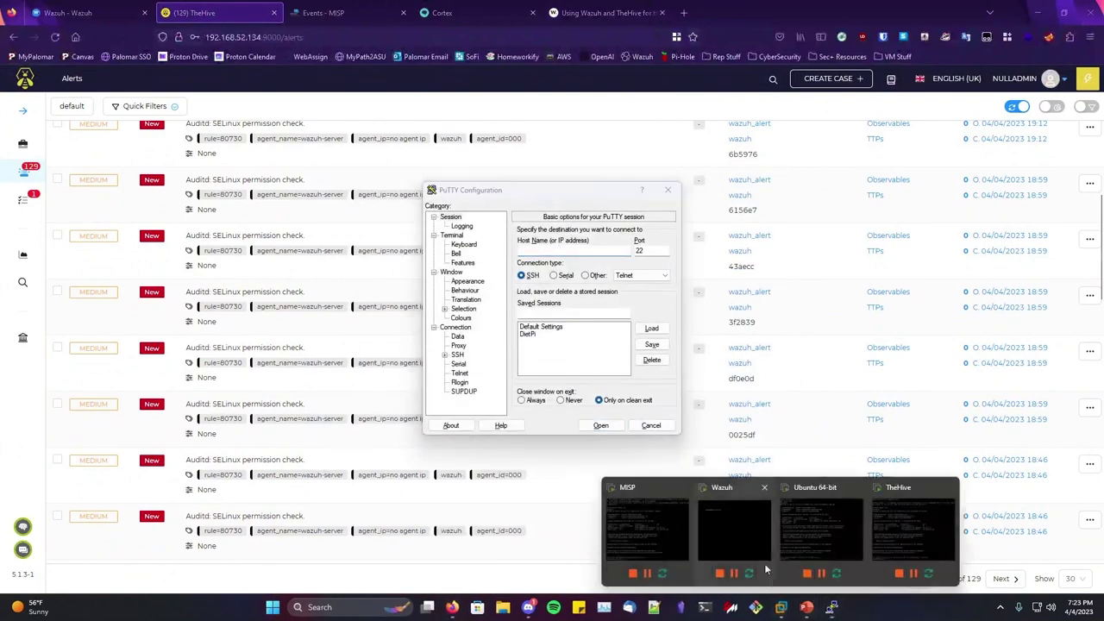
click(819, 574)
click(565, 358)
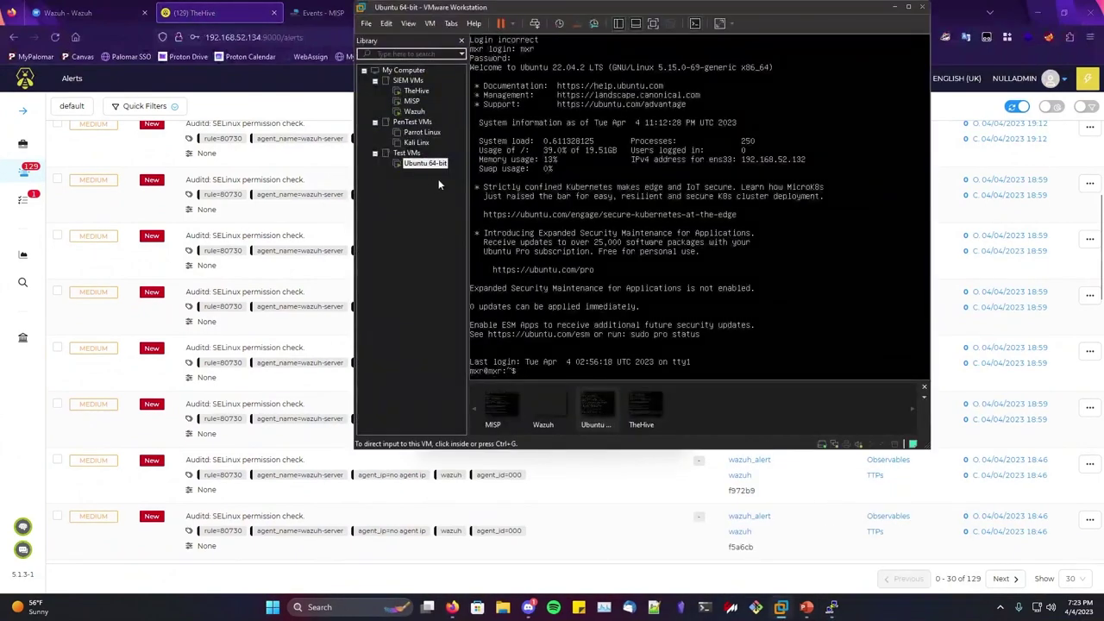
text(i)
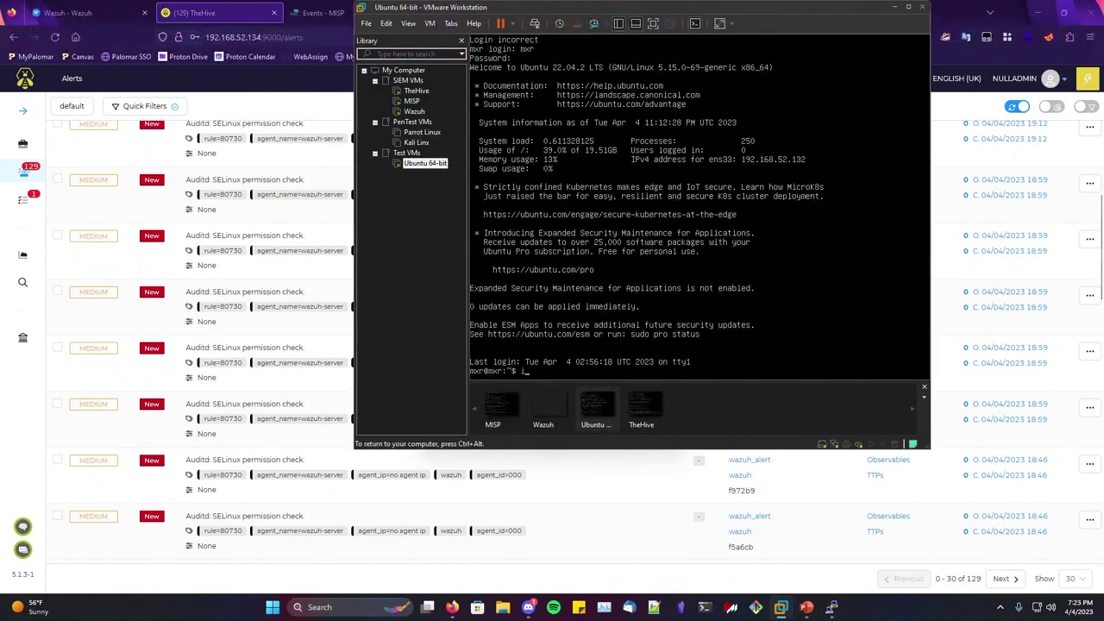
text(p addr)
key(Return)
key(ctrl+alt)
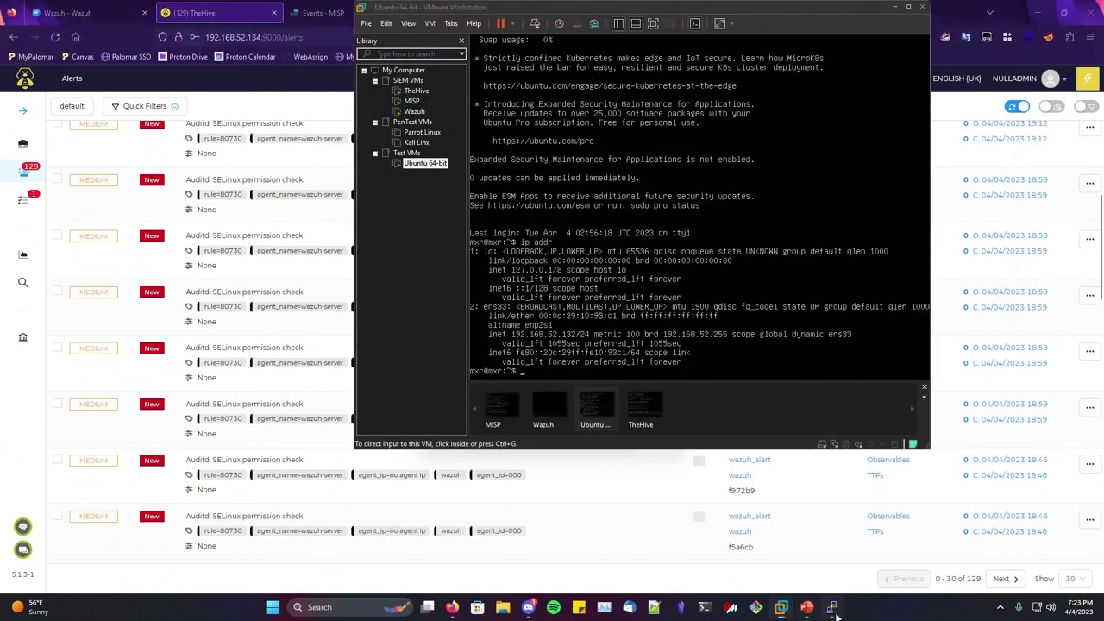
Try to log in over SSH from PuTTY to 192.168.52.134 on port 22 as mxr, entering the account password
click(833, 609)
drag(555, 190, 183, 166)
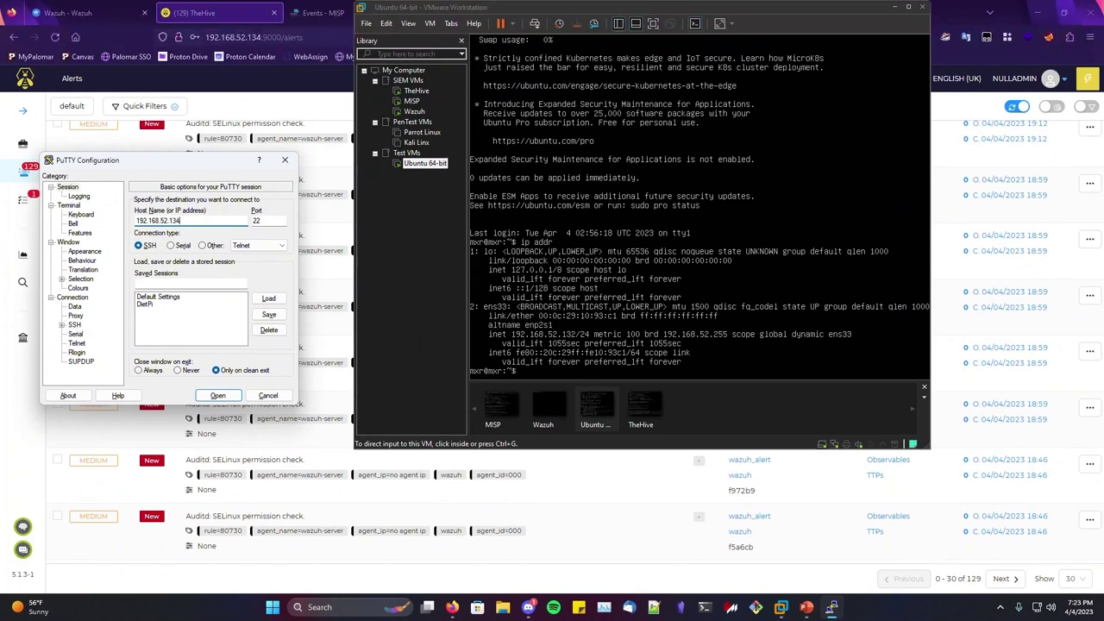
click(220, 395)
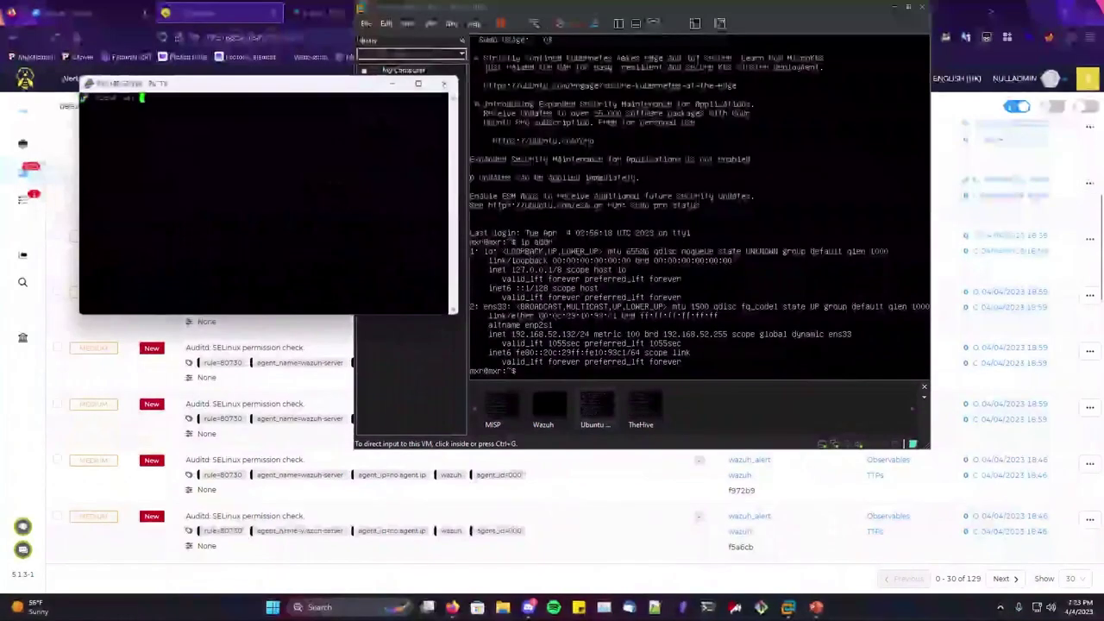
text(mxr)
key(Return)
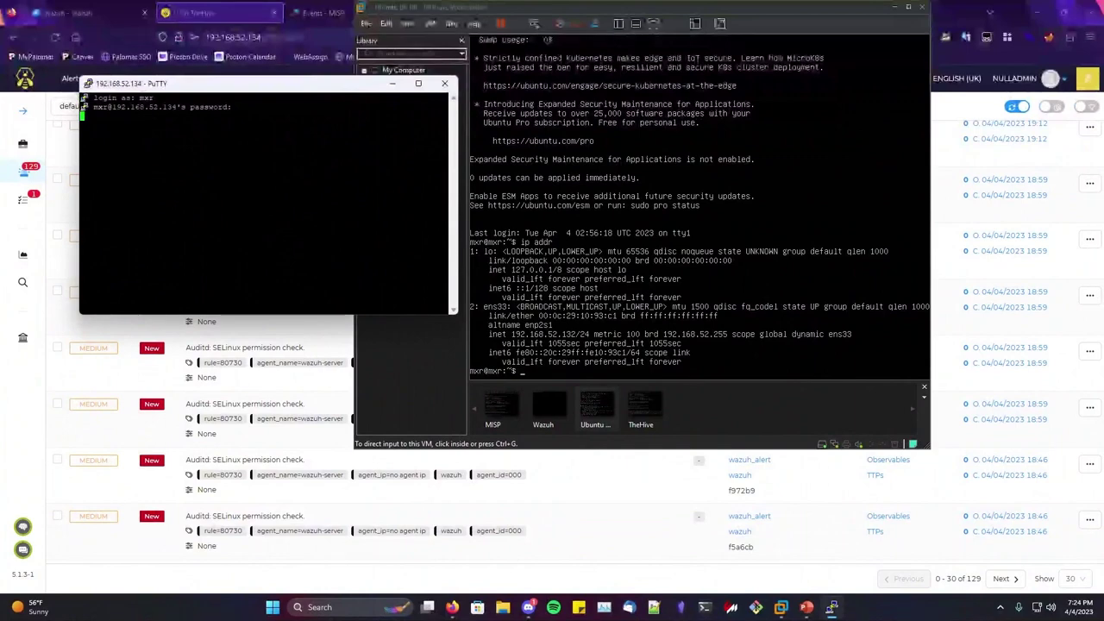
key(Return)
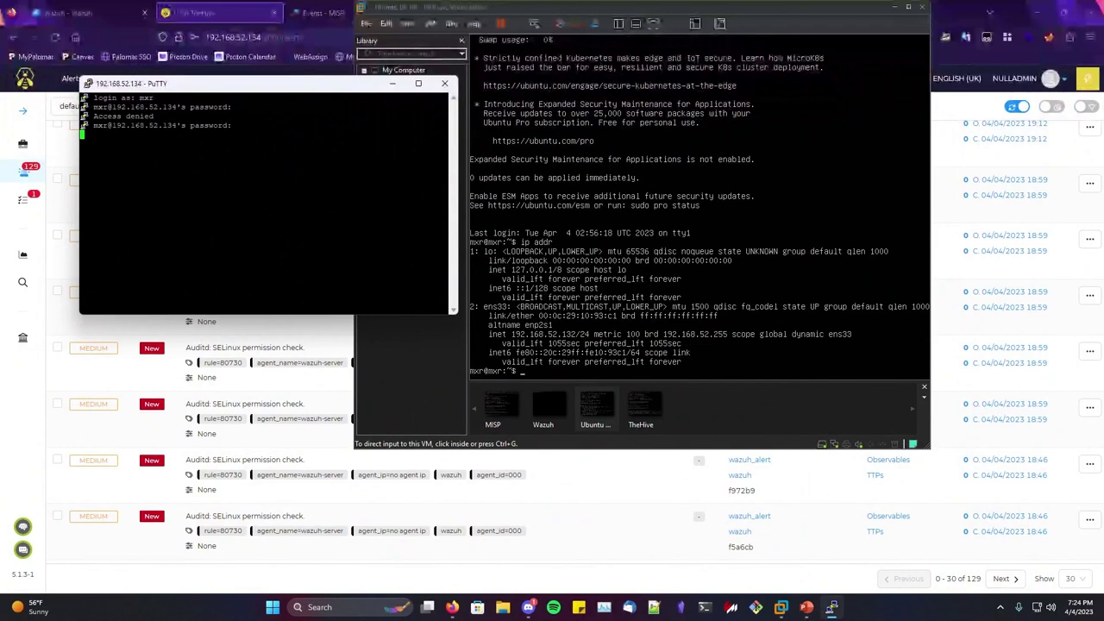
Review the mxr agent's security events in Wazuh, reload the dashboard and log back in as admin
click(22, 175)
click(64, 12)
scroll(216, 184, up, 4)
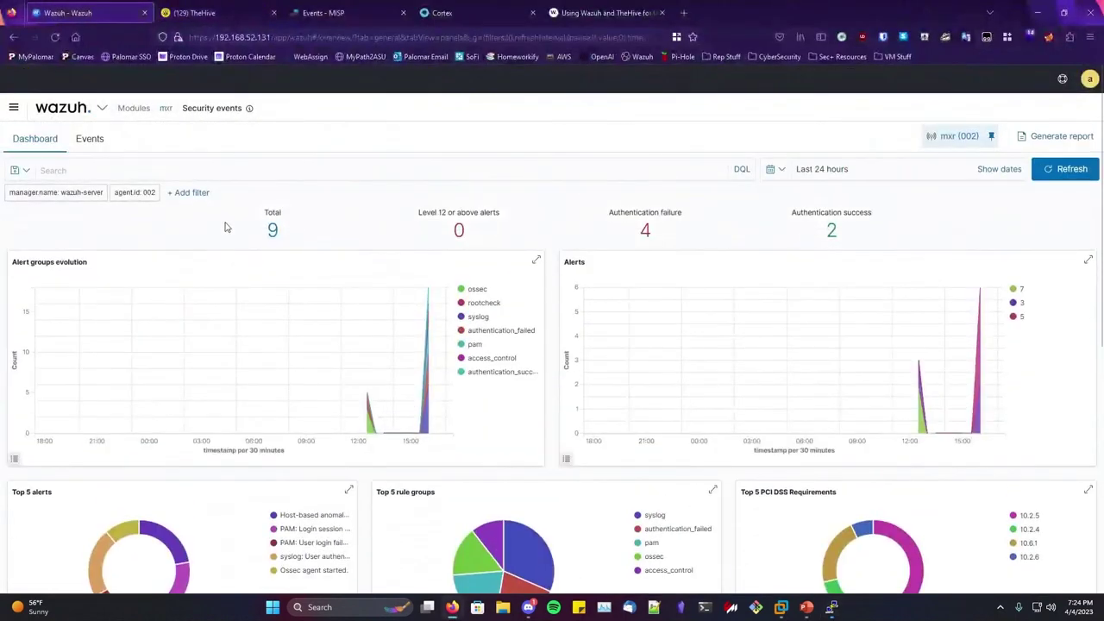
scroll(226, 226, down, 5)
key(ctrl+l)
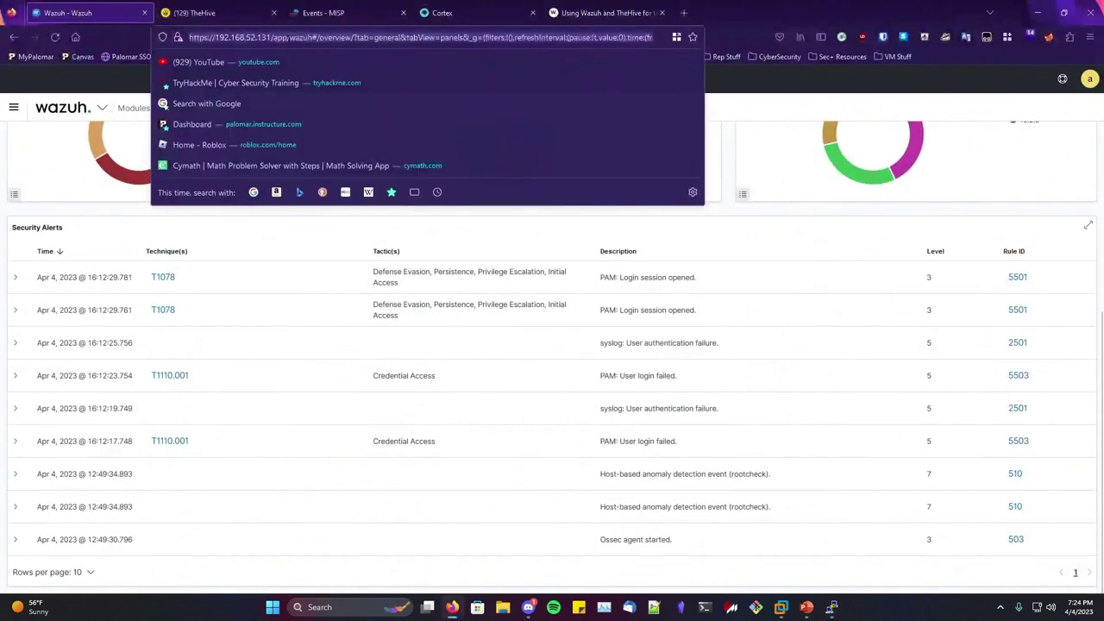
key(Escape)
key(F5)
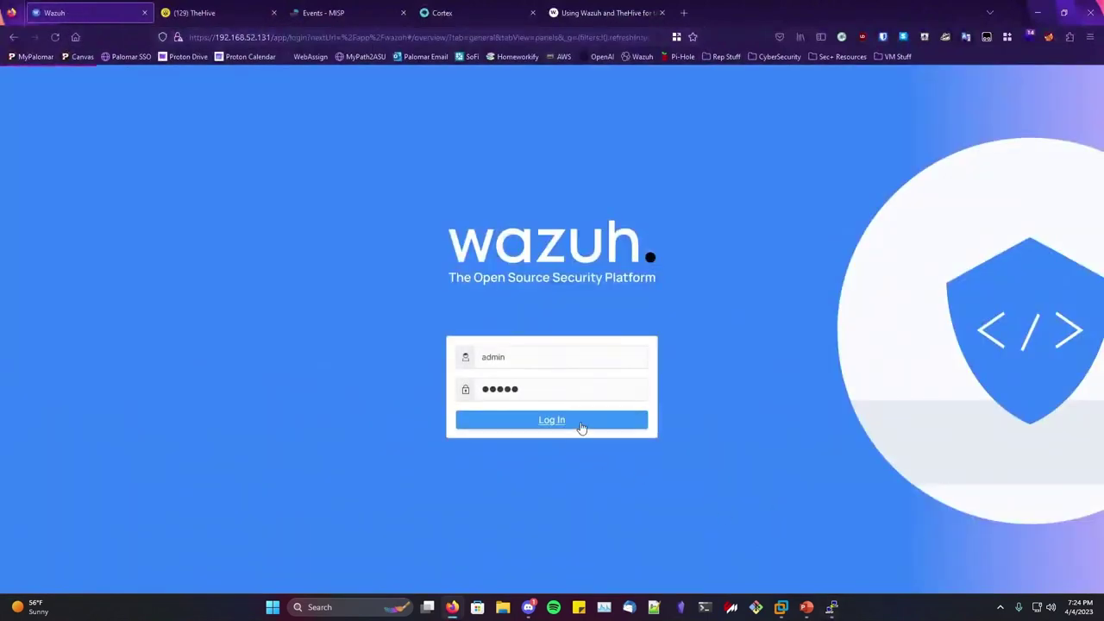
click(549, 415)
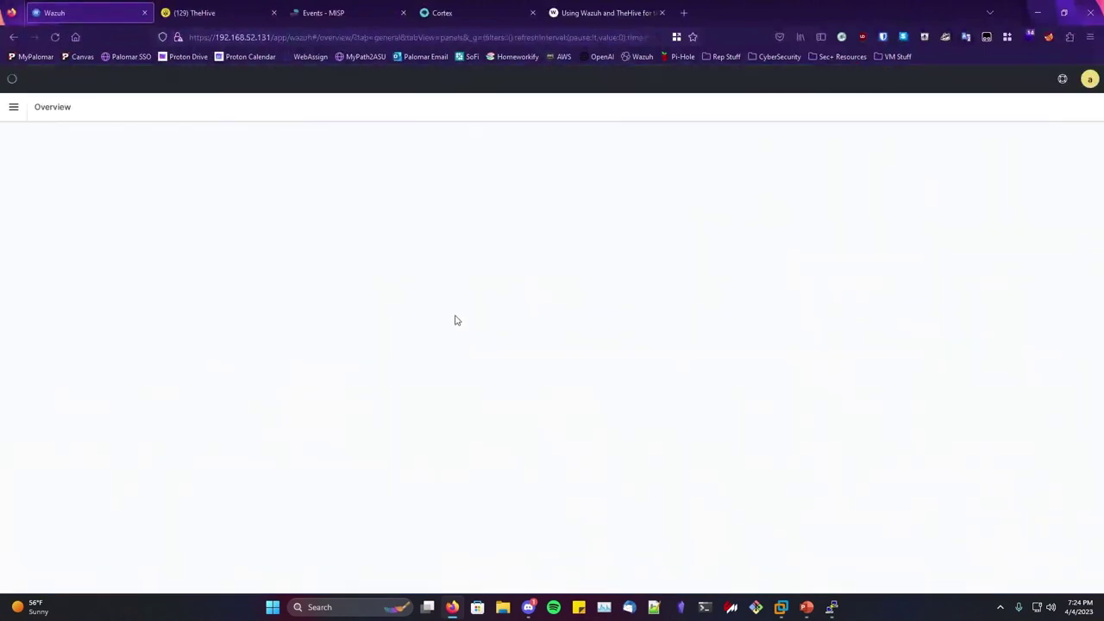
Return to TheHive's alert list and turn off its automatic refresh
click(194, 12)
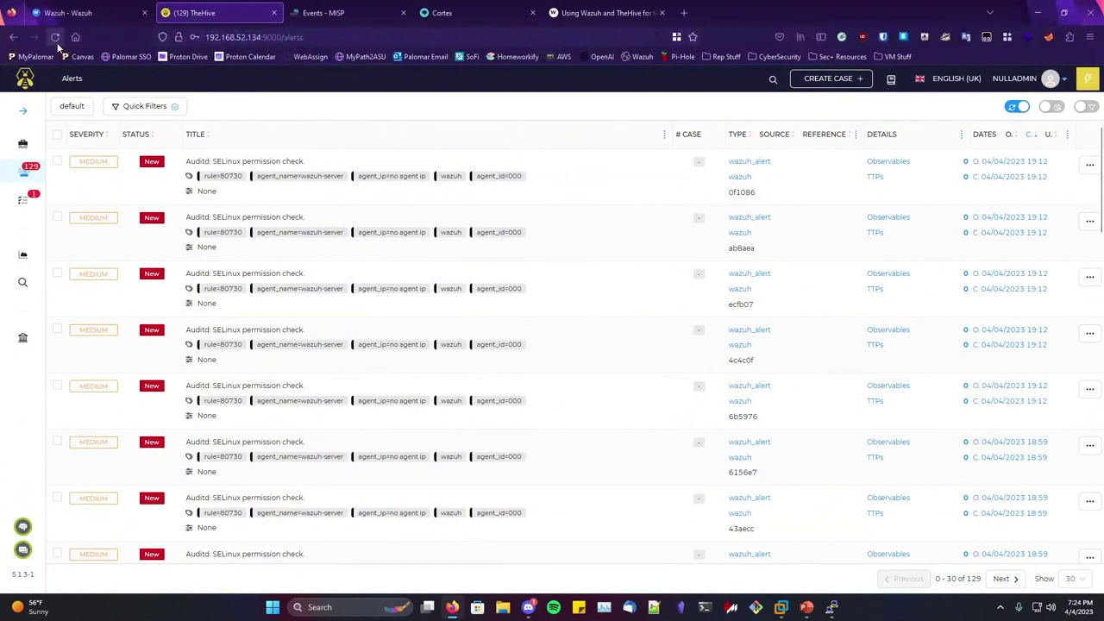
click(1018, 107)
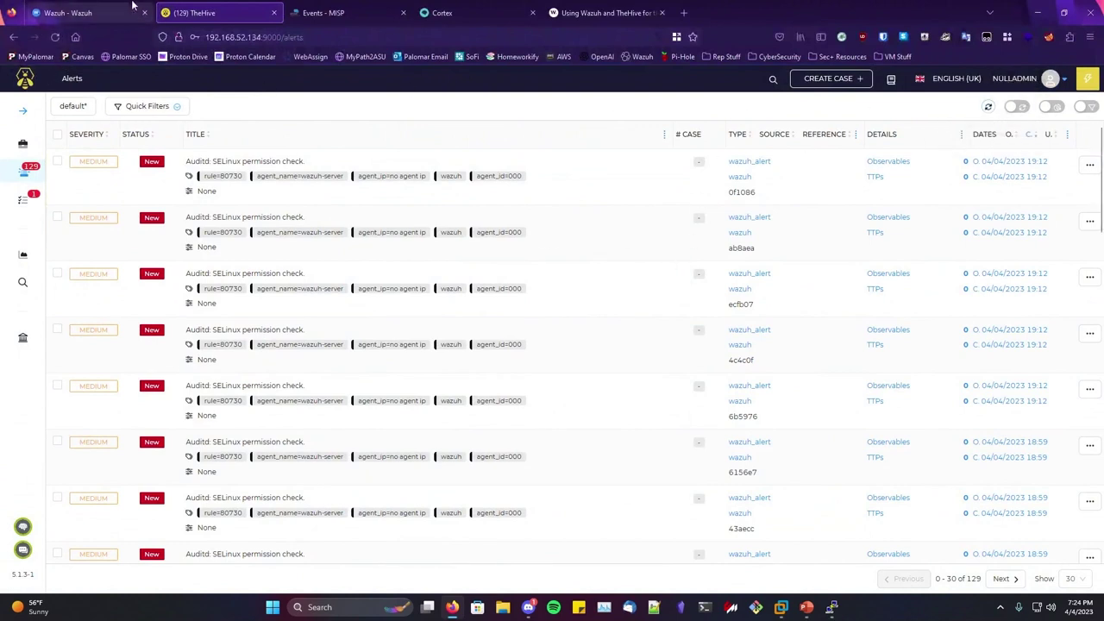
Check the PuTTY login attempts, and examine the charts and security alerts on Wazuh's reloaded security events dashboard
click(69, 12)
key(alt+Tab)
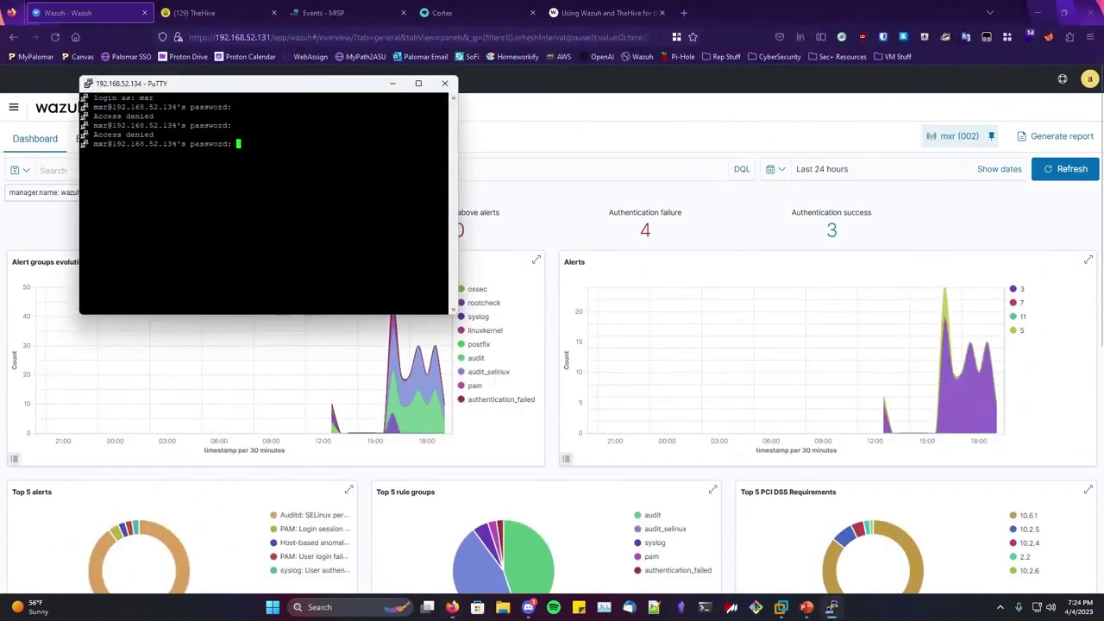
click(560, 162)
scroll(552, 172, down, 4)
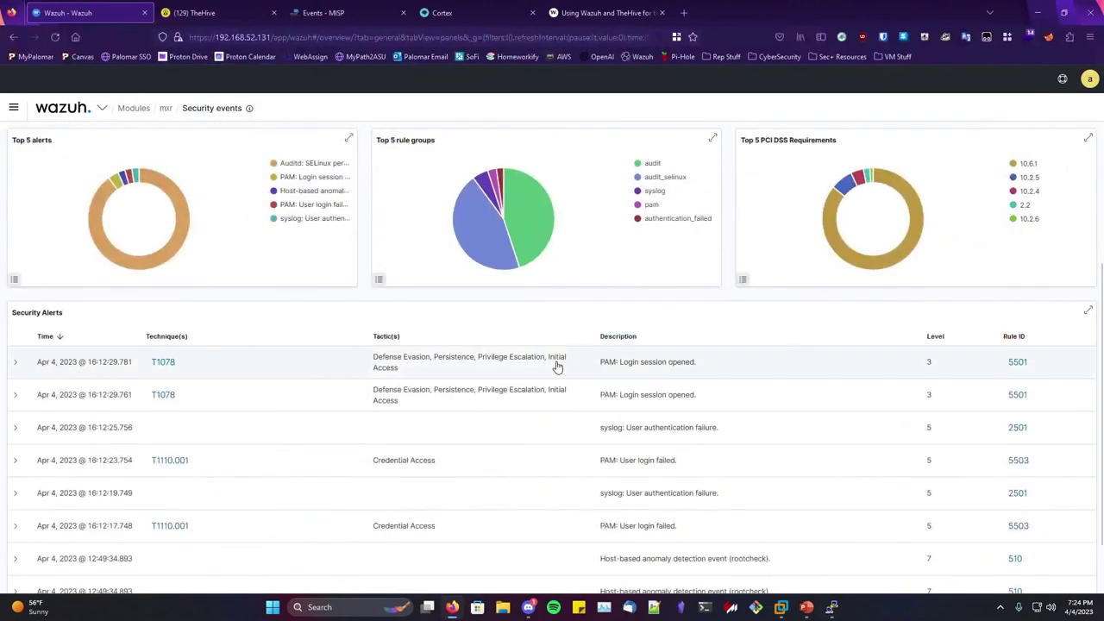
scroll(557, 366, up, 5)
Turn automatic refresh back on for TheHive's alert list and check it for new Wazuh alerts
click(194, 12)
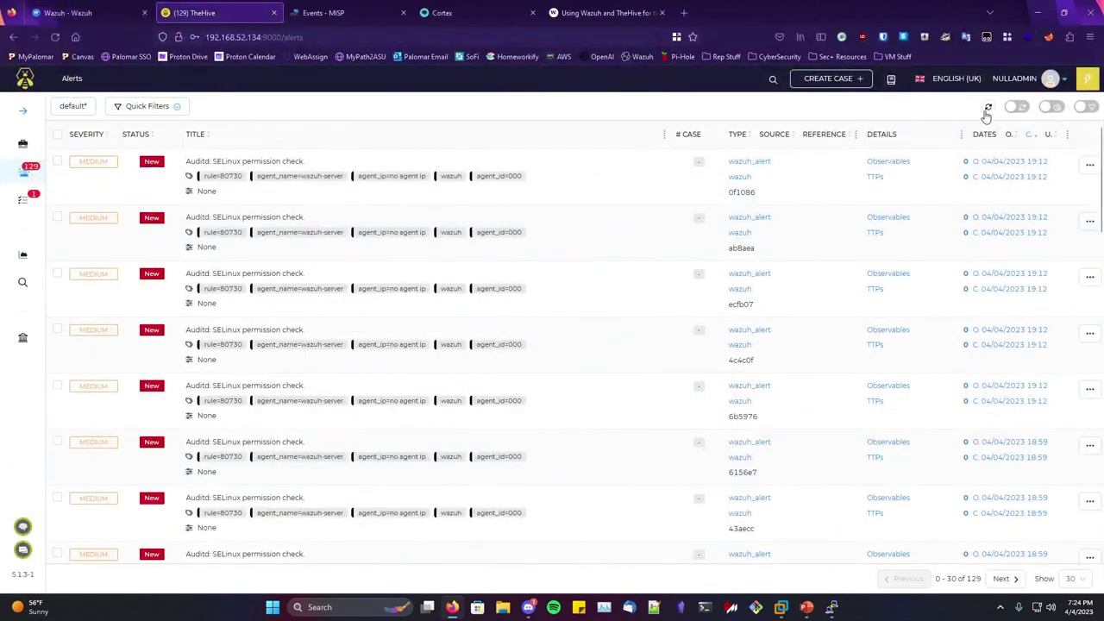
click(1016, 107)
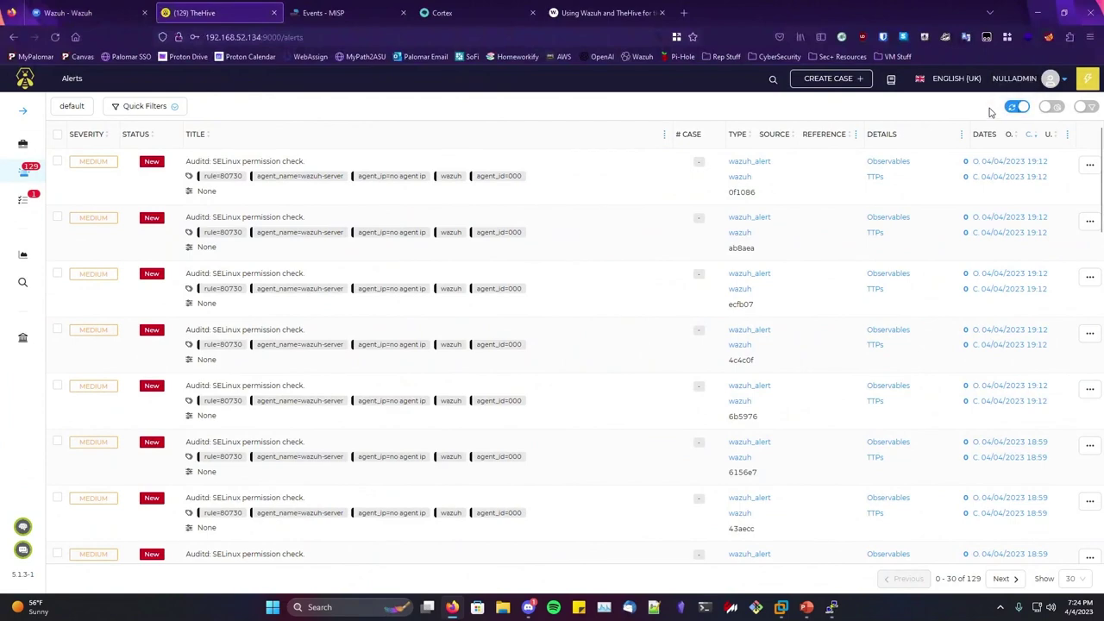
scroll(455, 168, down, 5)
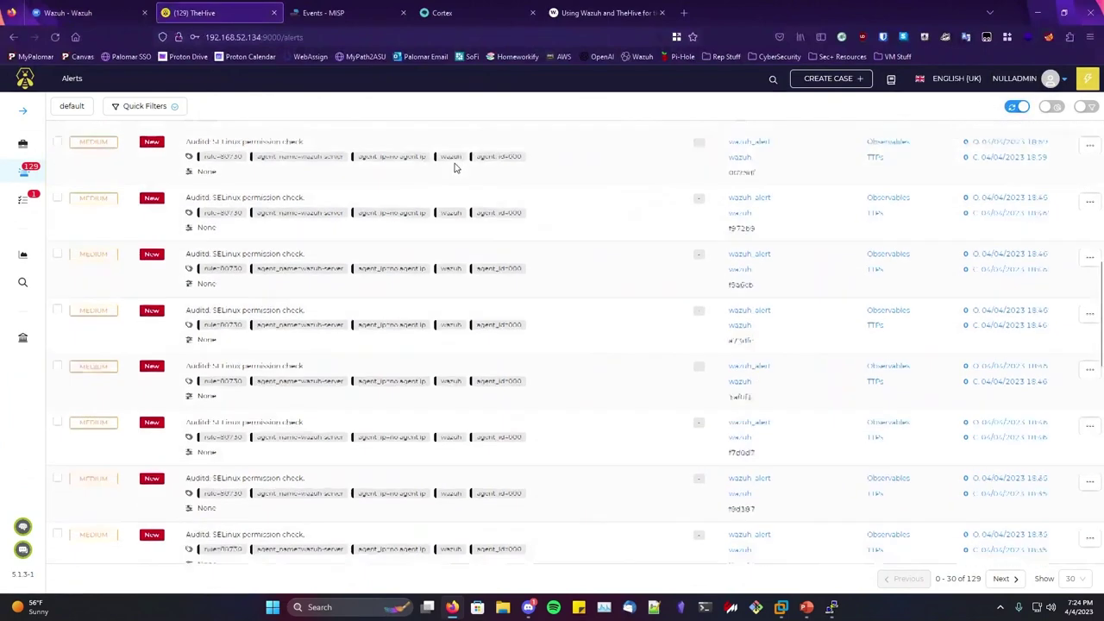
scroll(454, 167, up, 5)
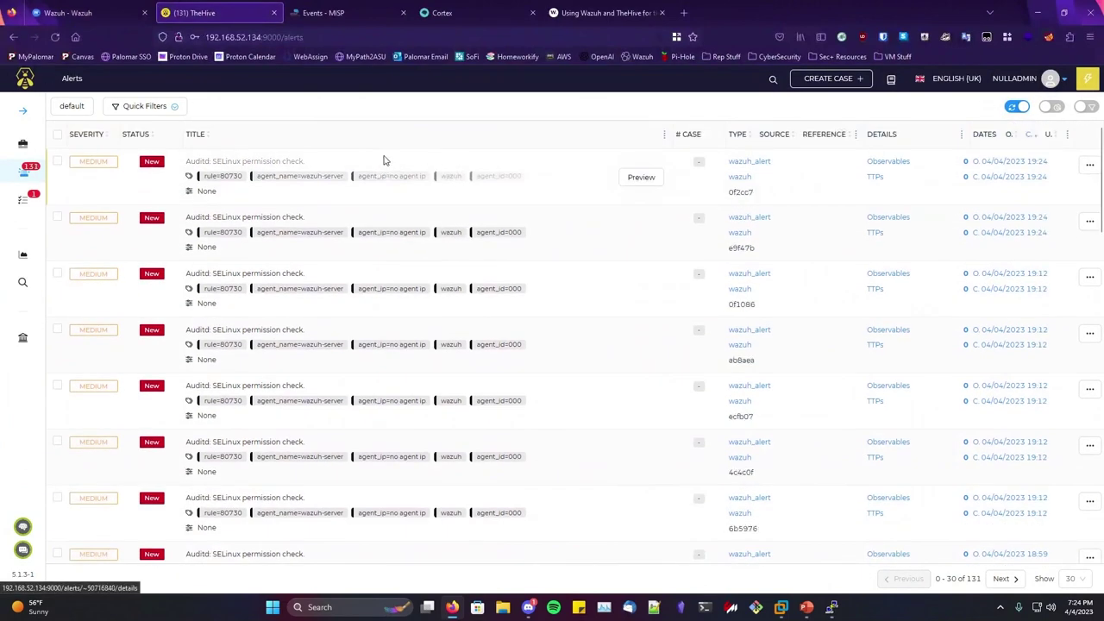
Compare the mxr agent's security alerts in Wazuh with the incoming Wazuh alerts in TheHive's alert list
click(113, 15)
scroll(285, 138, down, 5)
scroll(286, 138, up, 4)
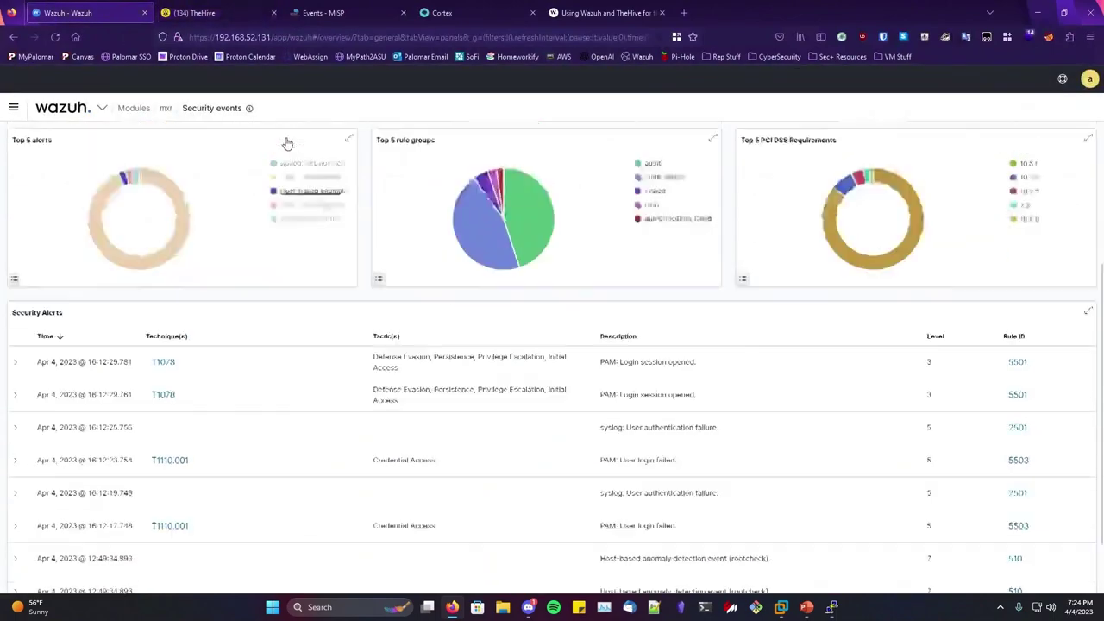
scroll(287, 140, down, 4)
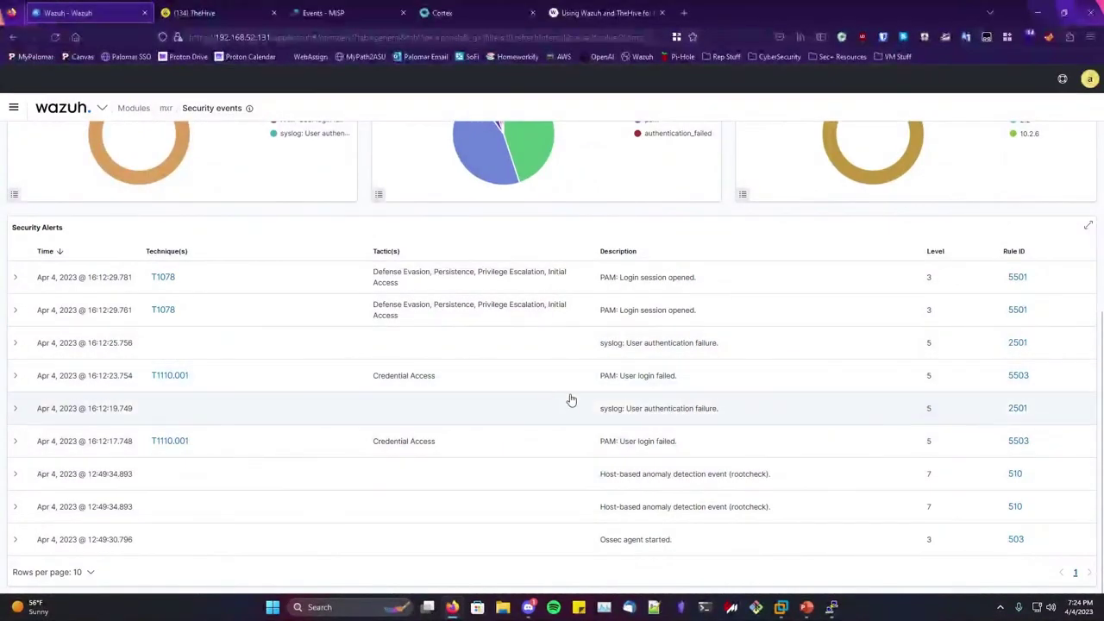
scroll(658, 382, up, 1)
click(189, 12)
scroll(456, 279, down, 5)
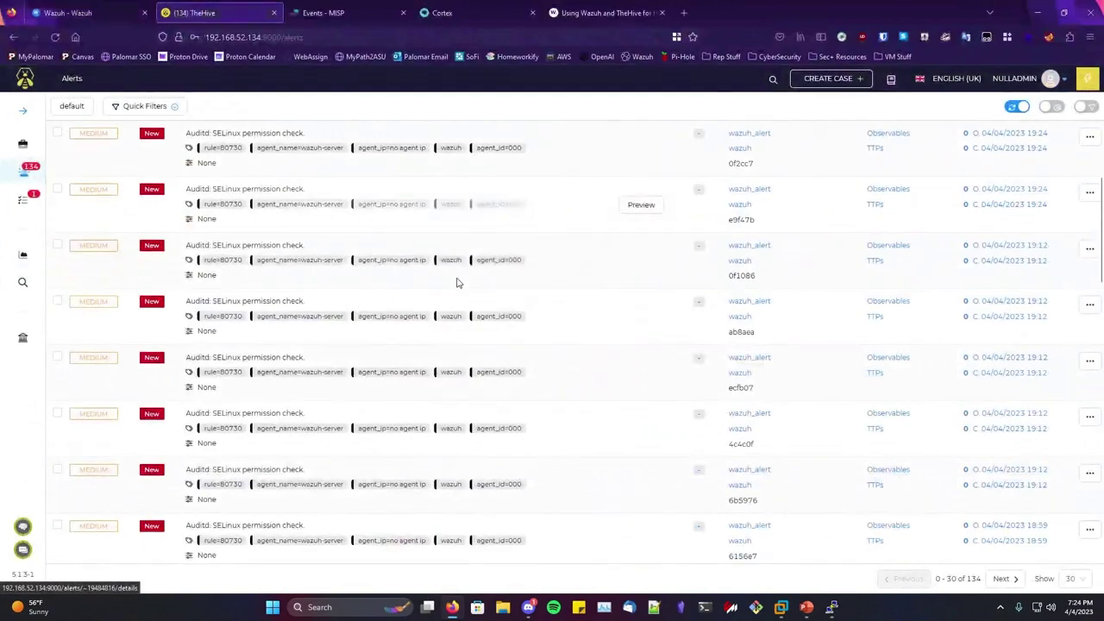
scroll(450, 279, down, 5)
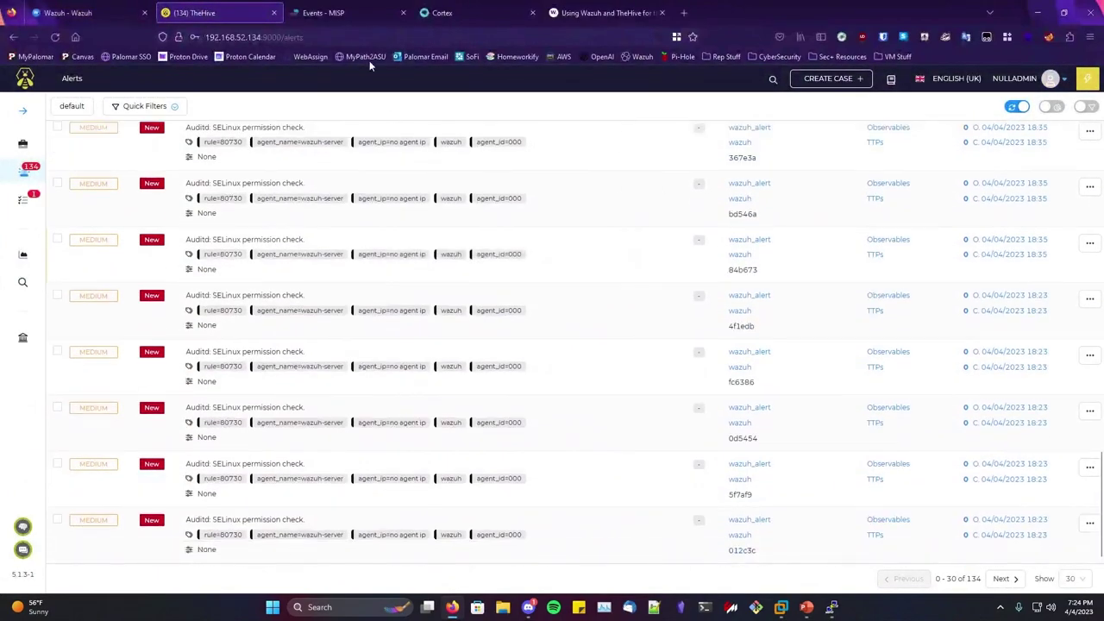
Search the web for "misp" from a new browser page, open the MISP Project website and copy its address
click(328, 12)
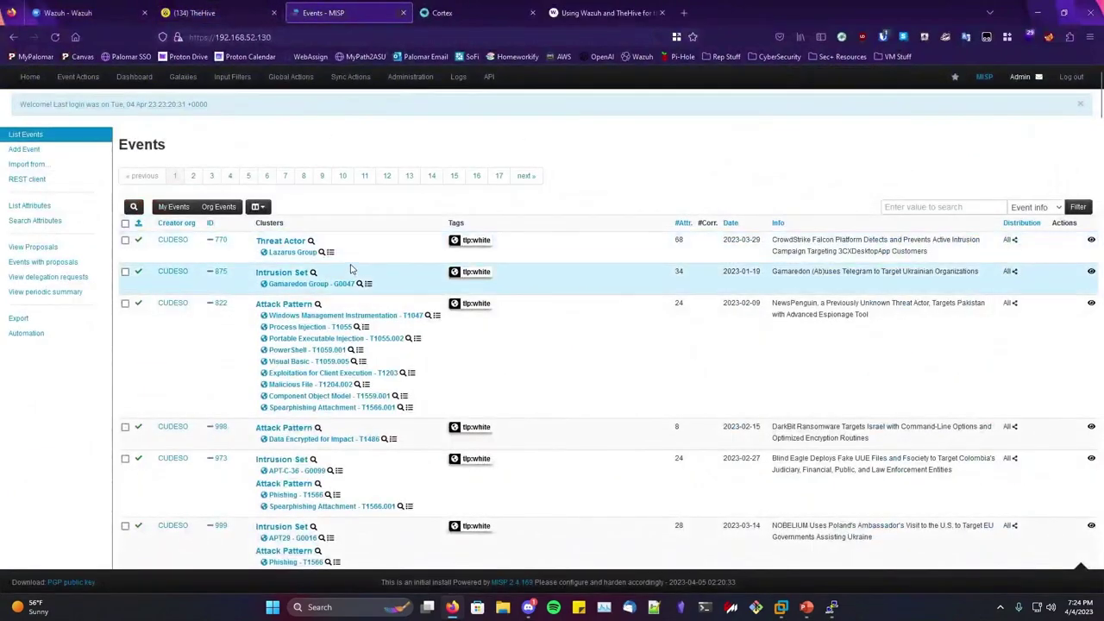
click(686, 12)
text(mistp)
key(BackSpace)
key(BackSpace)
text(p)
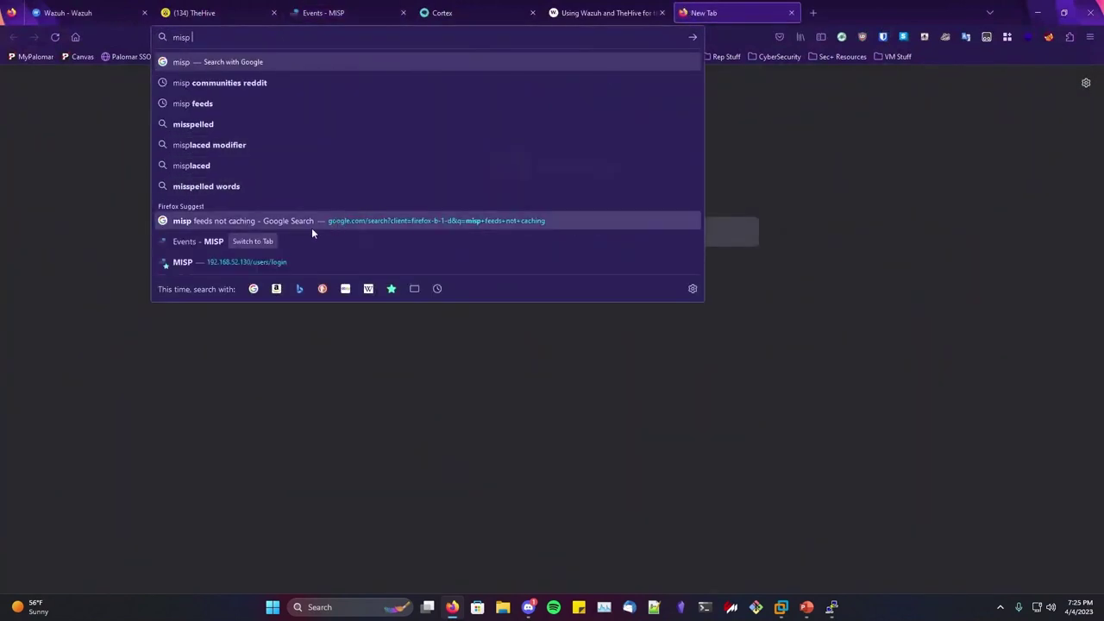
key(Return)
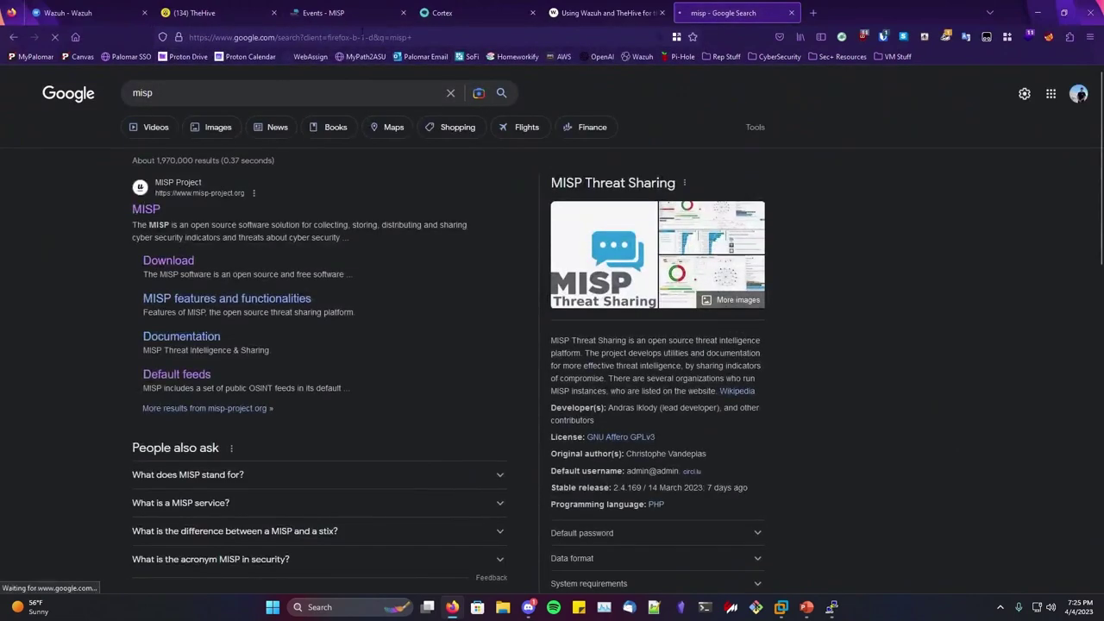
key(ctrl+l)
key(ctrl+c)
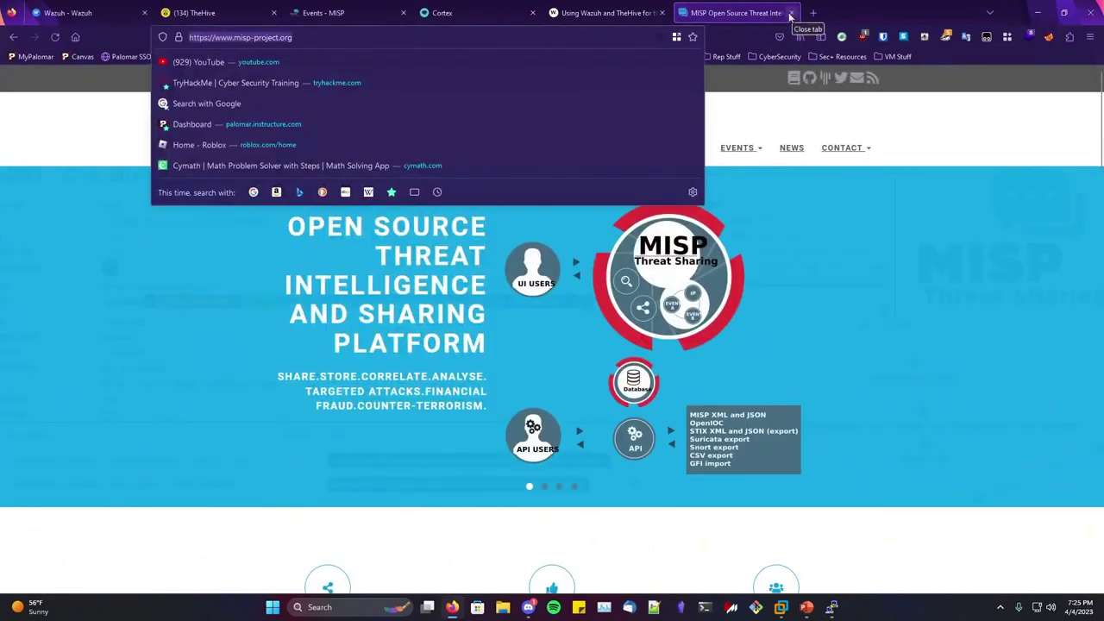
click(835, 257)
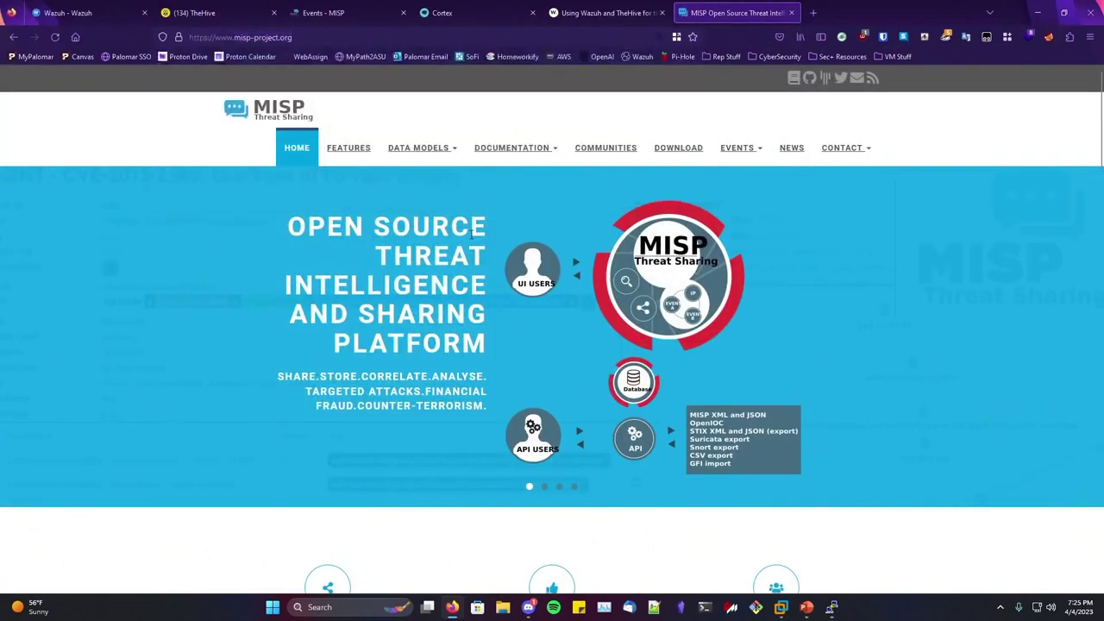
click(528, 606)
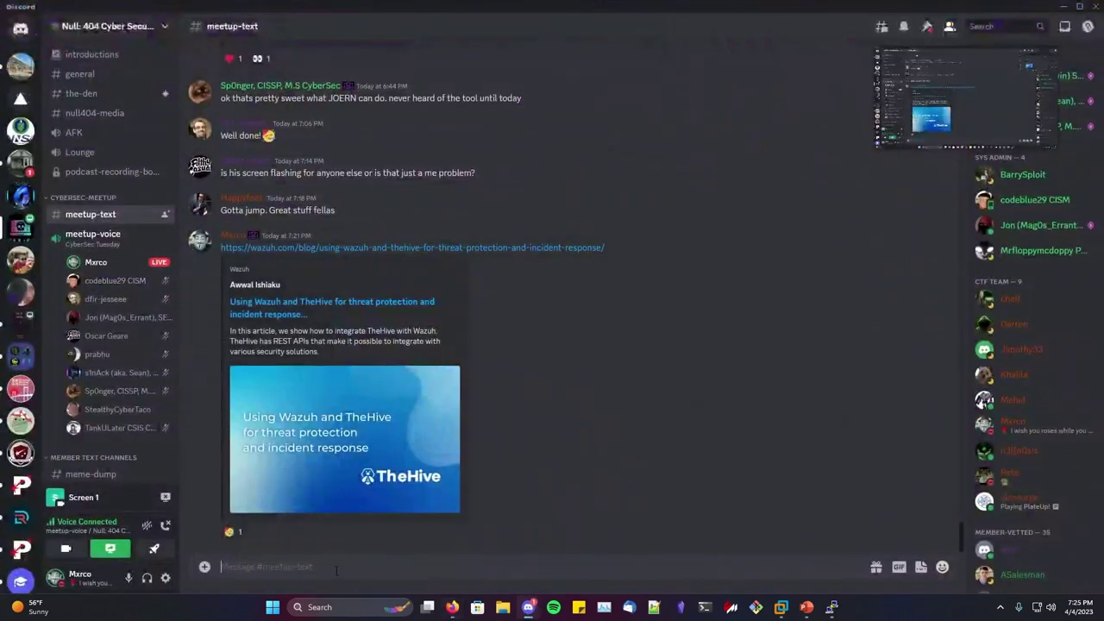
key(ctrl+v)
key(Return)
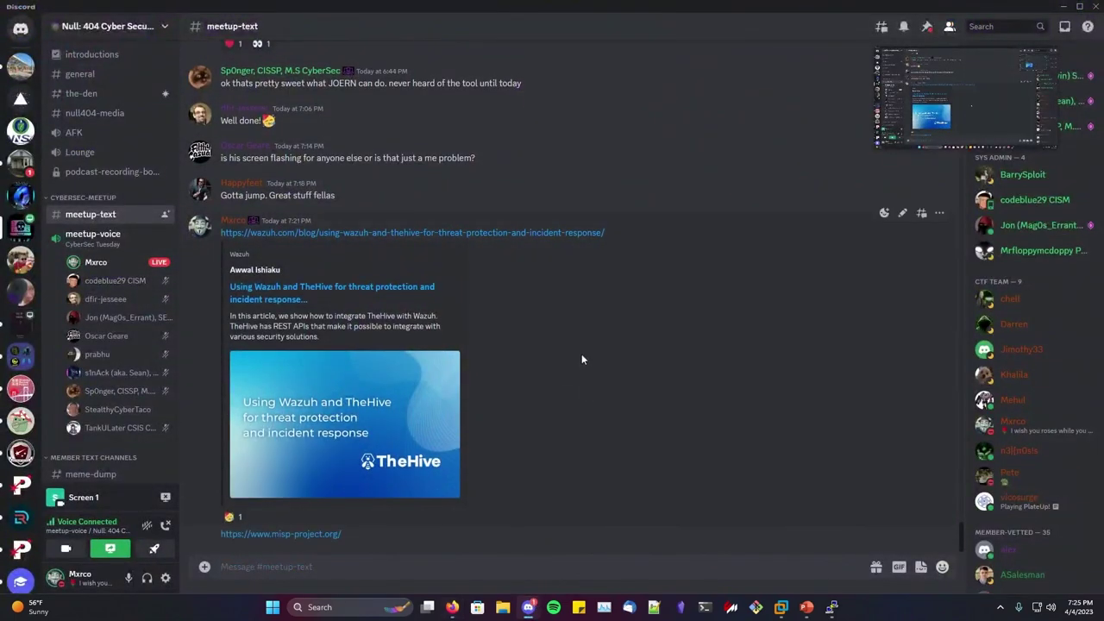
key(alt+Tab)
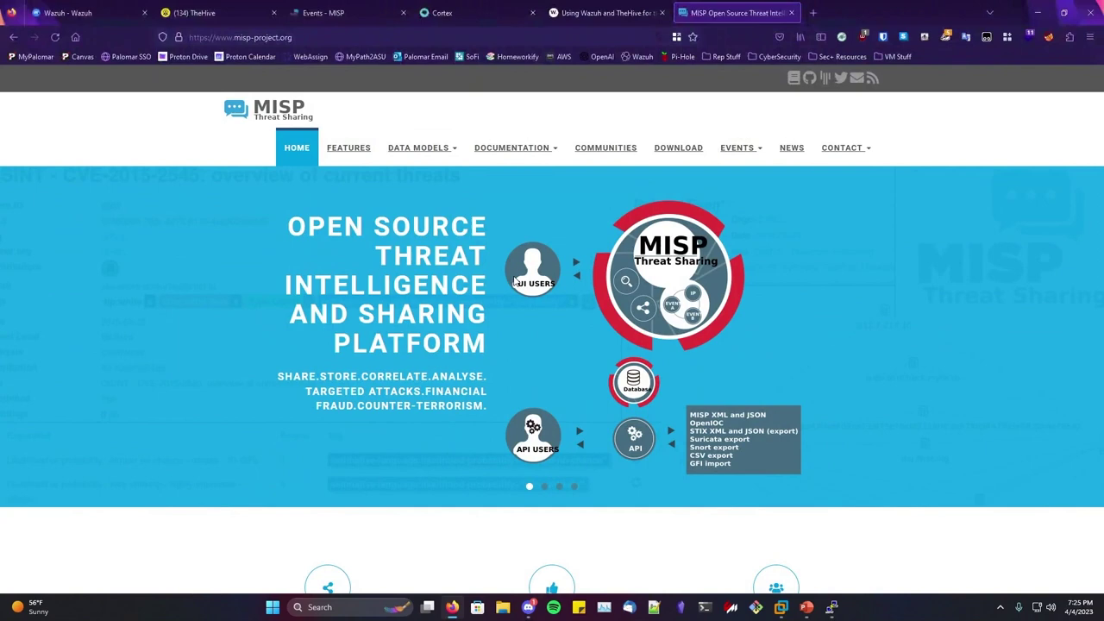
Return to the MISP events list, dismiss the PuTTY error, and examine the CrowdStrike Falcon Platform event's title and Lazarus Group cluster
click(323, 12)
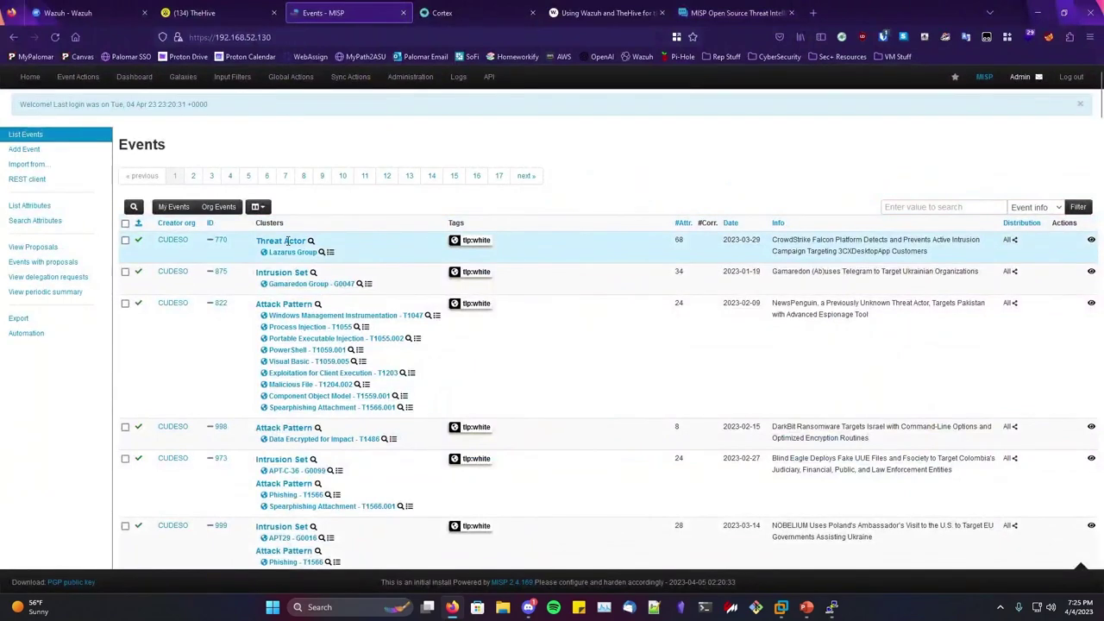
mouse_move(287, 241)
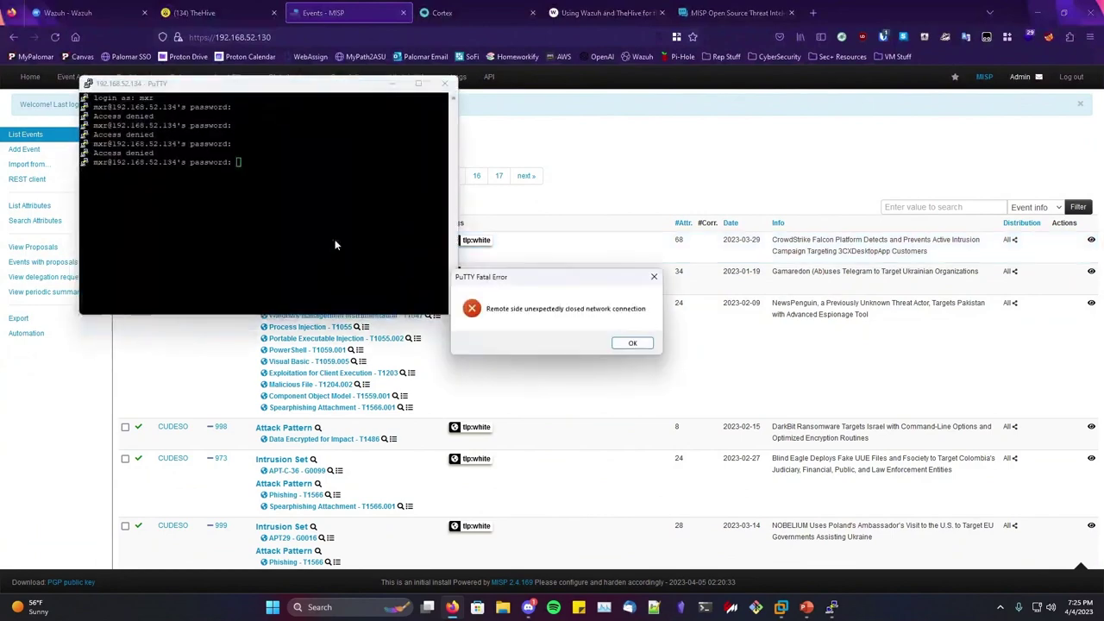
click(619, 345)
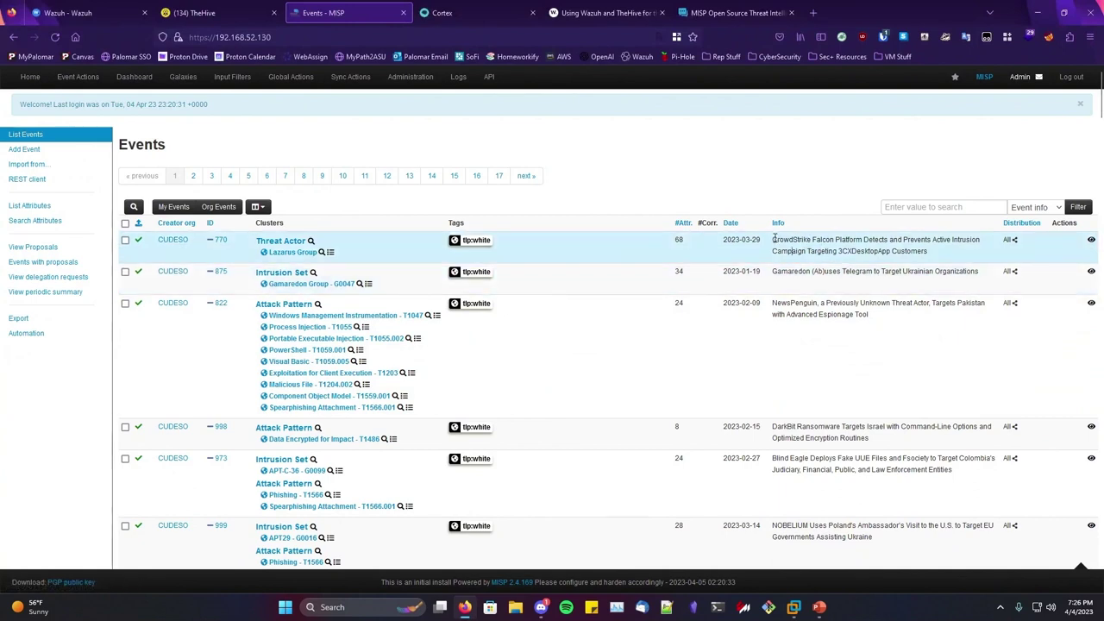
drag(773, 239, 841, 248)
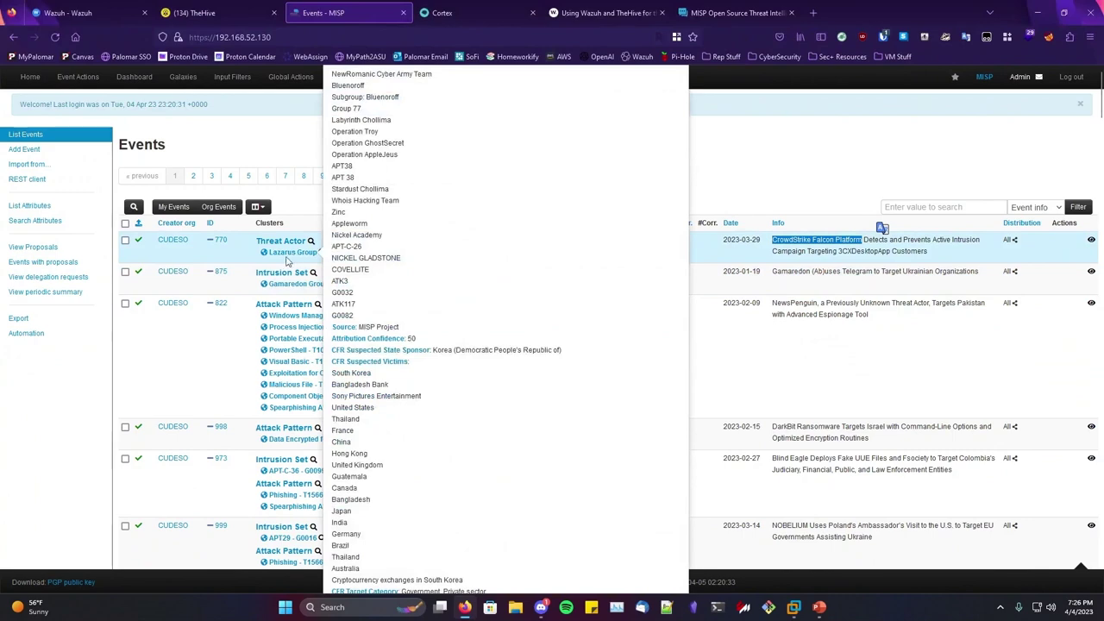
click(231, 259)
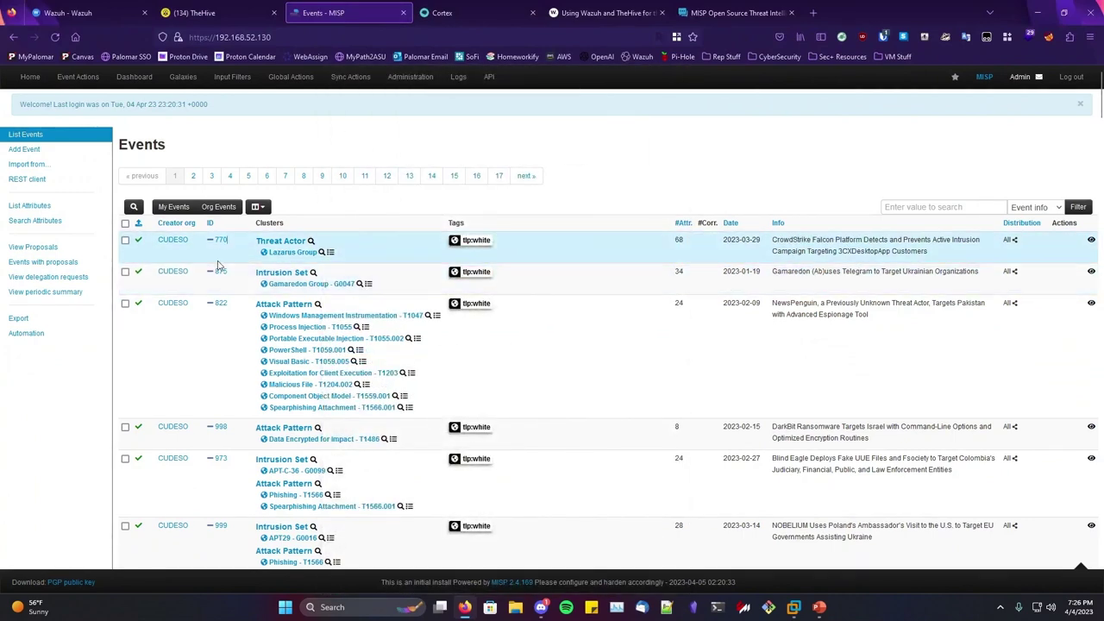
View the CUDESO organisation's page, browse its published events with their clusters and tags, and return to the events list
click(171, 240)
scroll(328, 263, down, 10)
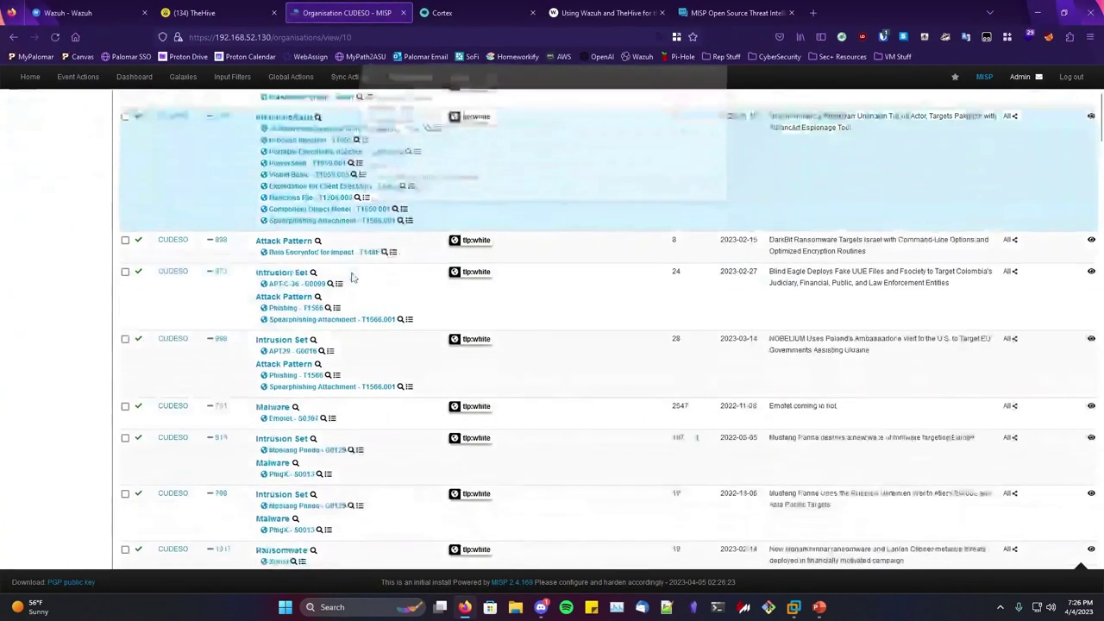
scroll(543, 299, down, 2)
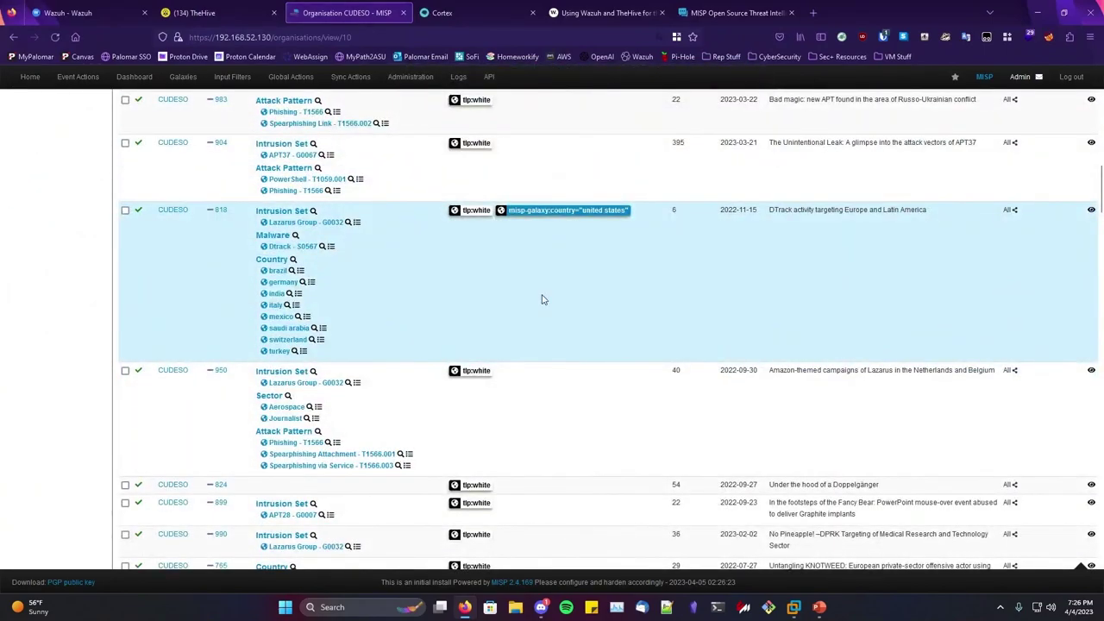
scroll(532, 304, down, 12)
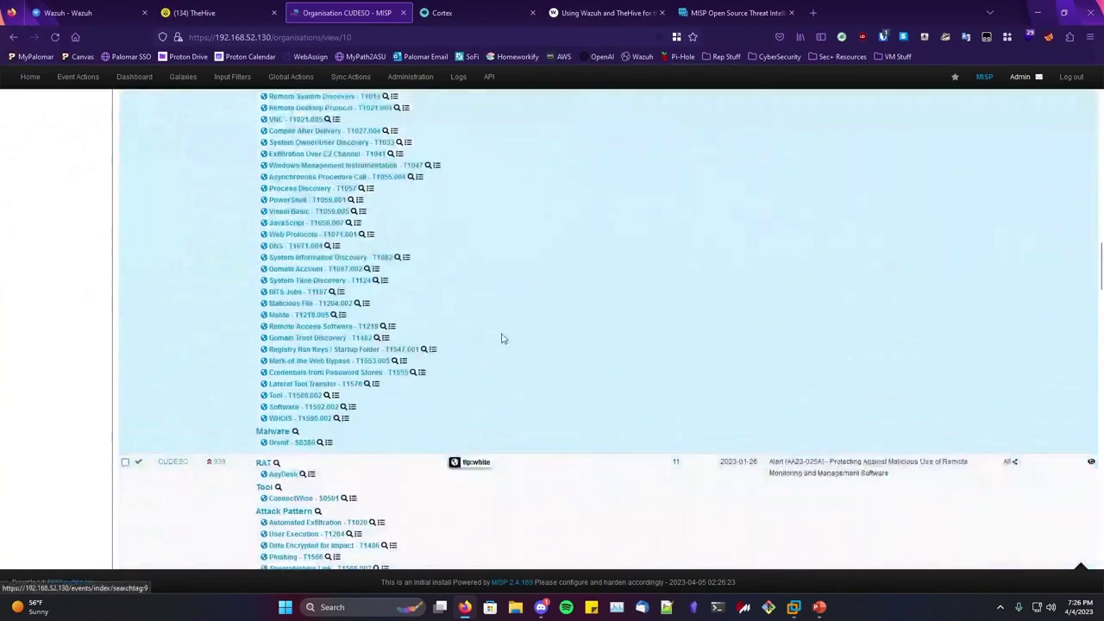
scroll(502, 330, down, 15)
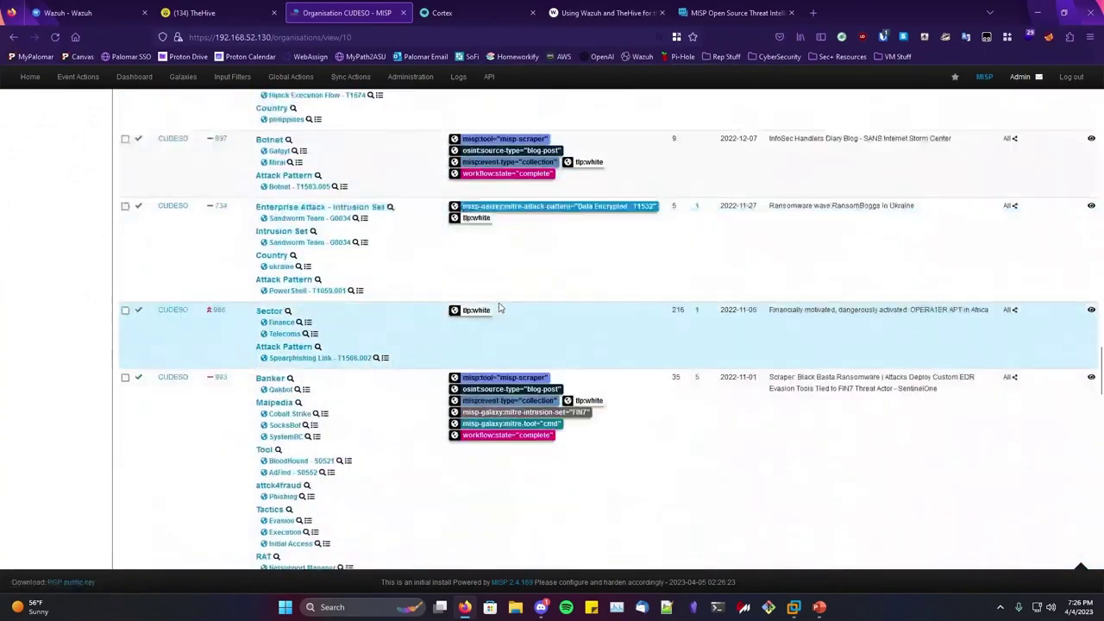
scroll(499, 308, down, 15)
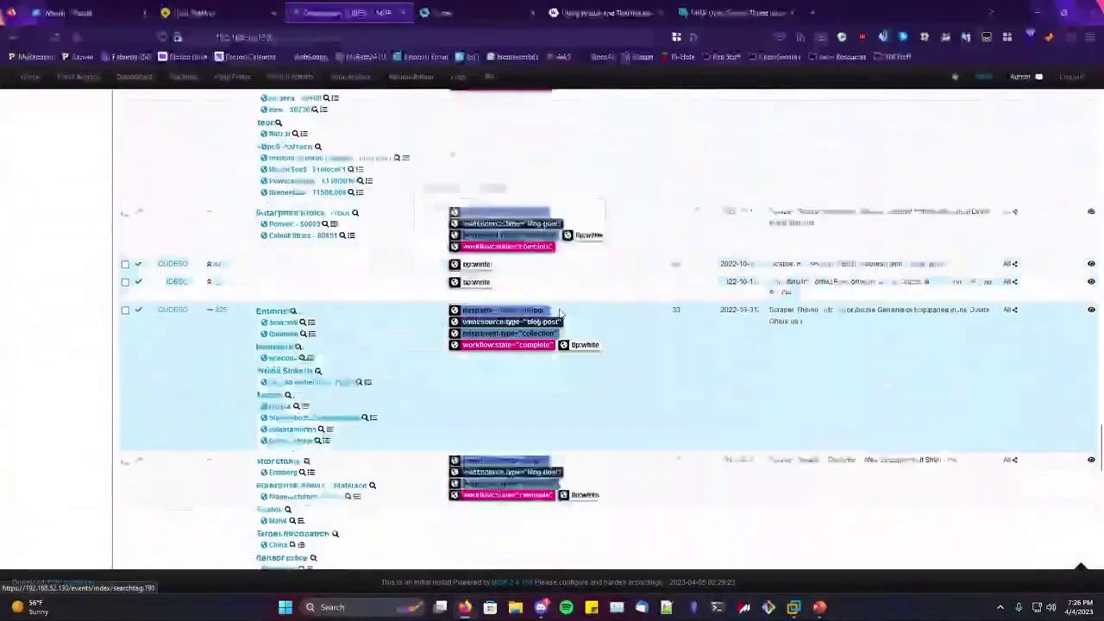
scroll(505, 328, up, 6)
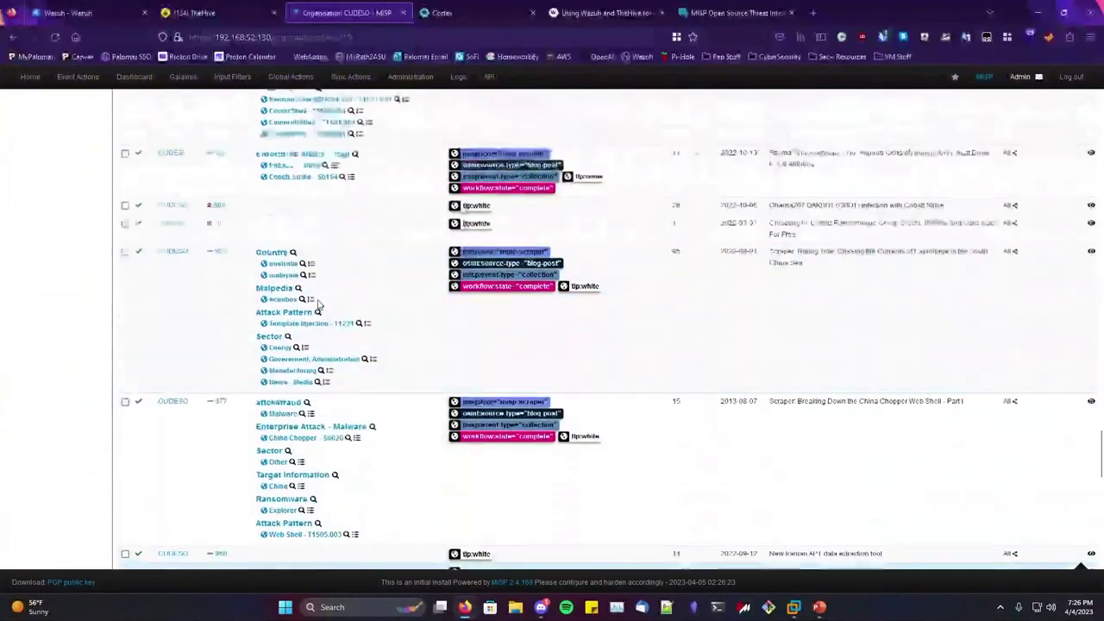
scroll(294, 325, up, 10)
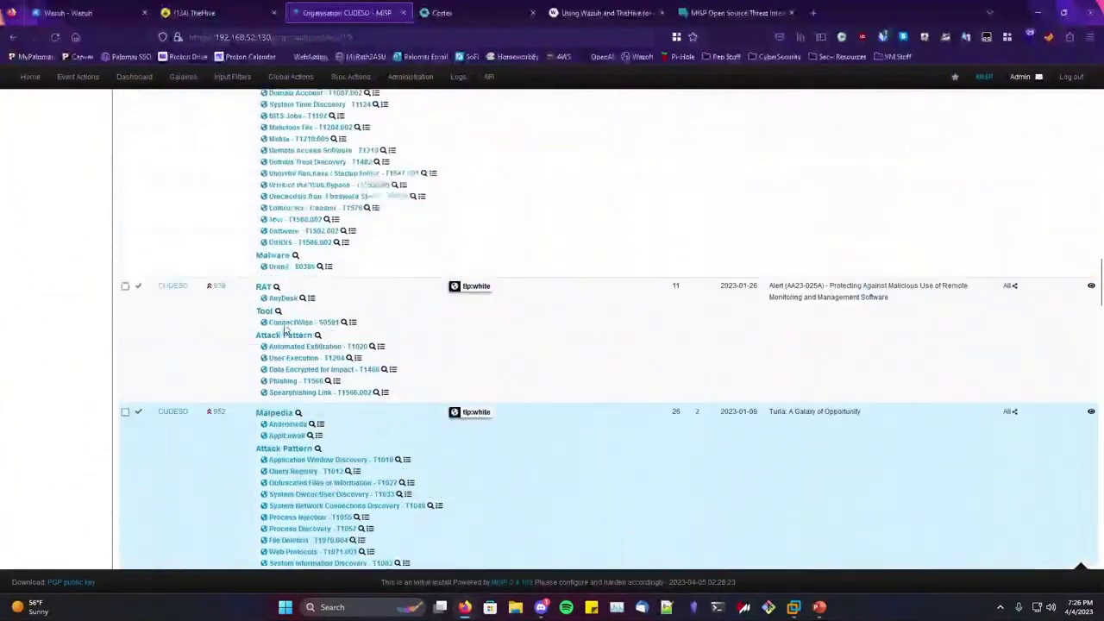
scroll(289, 332, up, 10)
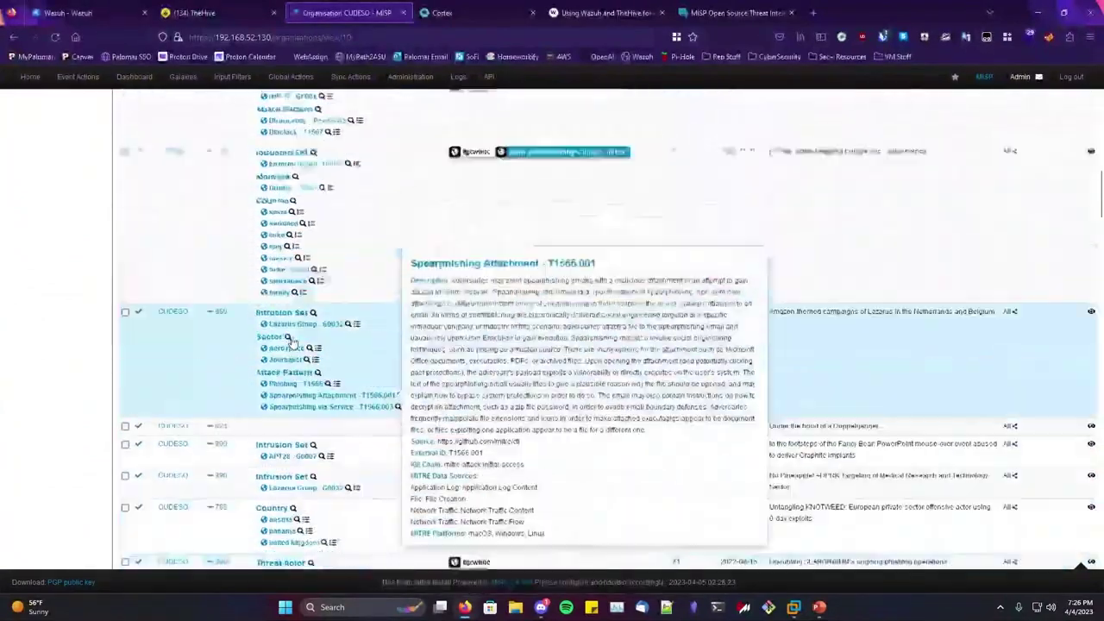
scroll(293, 339, up, 15)
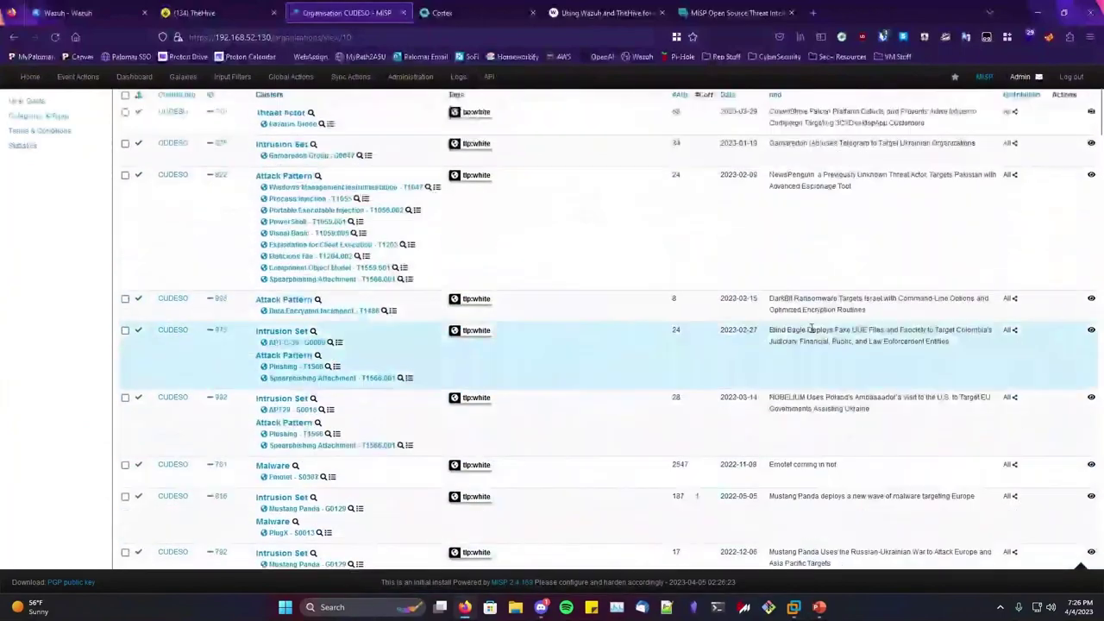
click(14, 36)
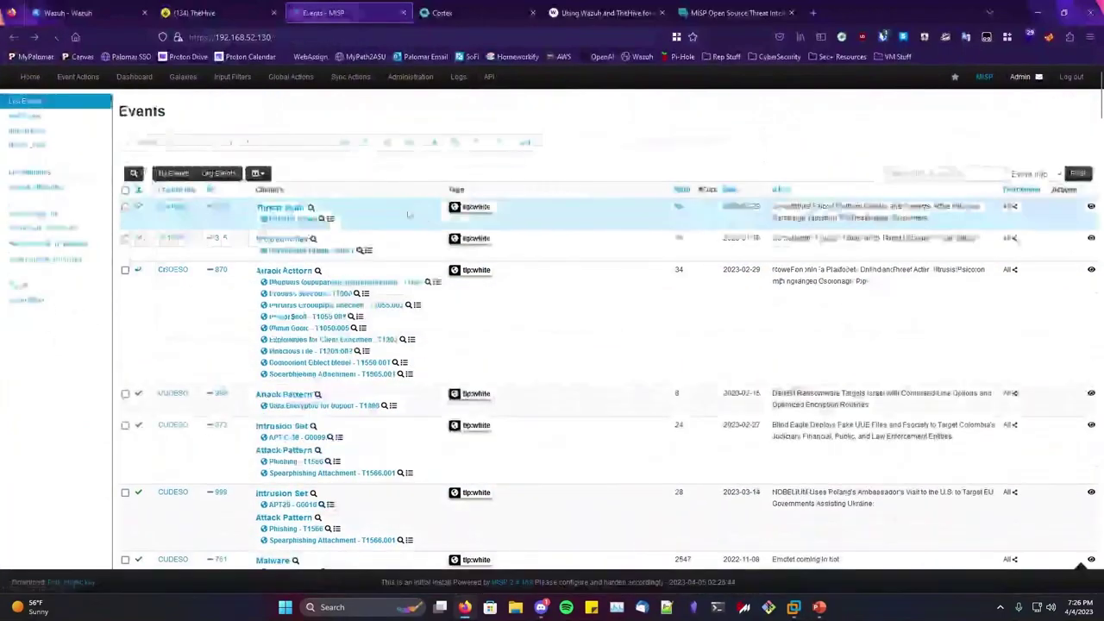
Open event 770 on the CrowdStrike Falcon Platform and examine its details, sha256 hashes and yara rules
click(219, 209)
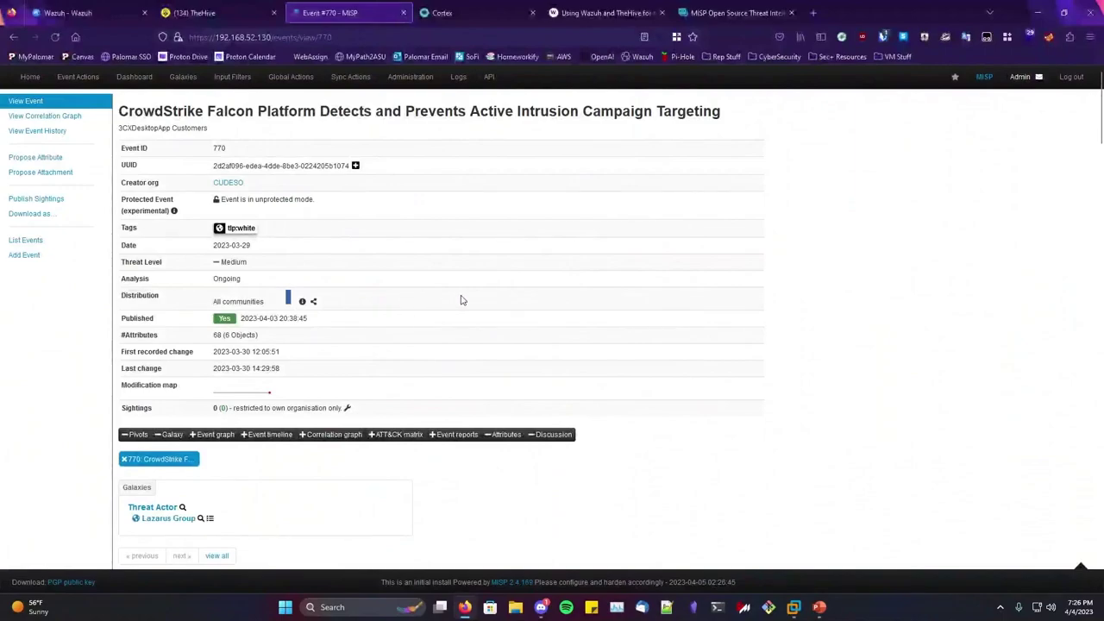
scroll(464, 301, down, 6)
scroll(521, 317, down, 2)
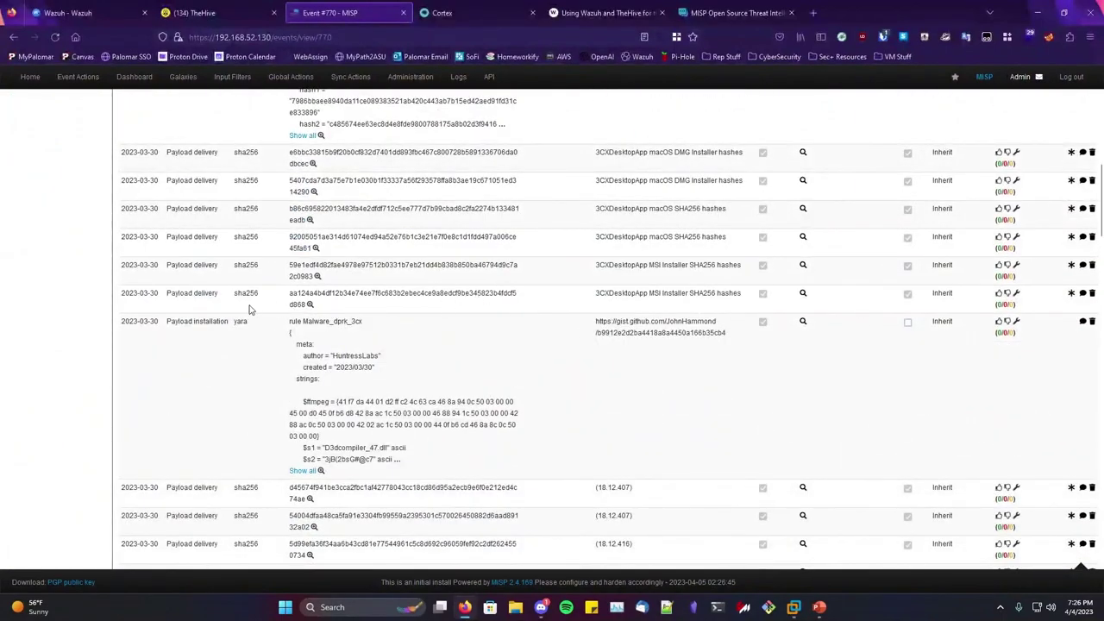
scroll(253, 310, down, 1)
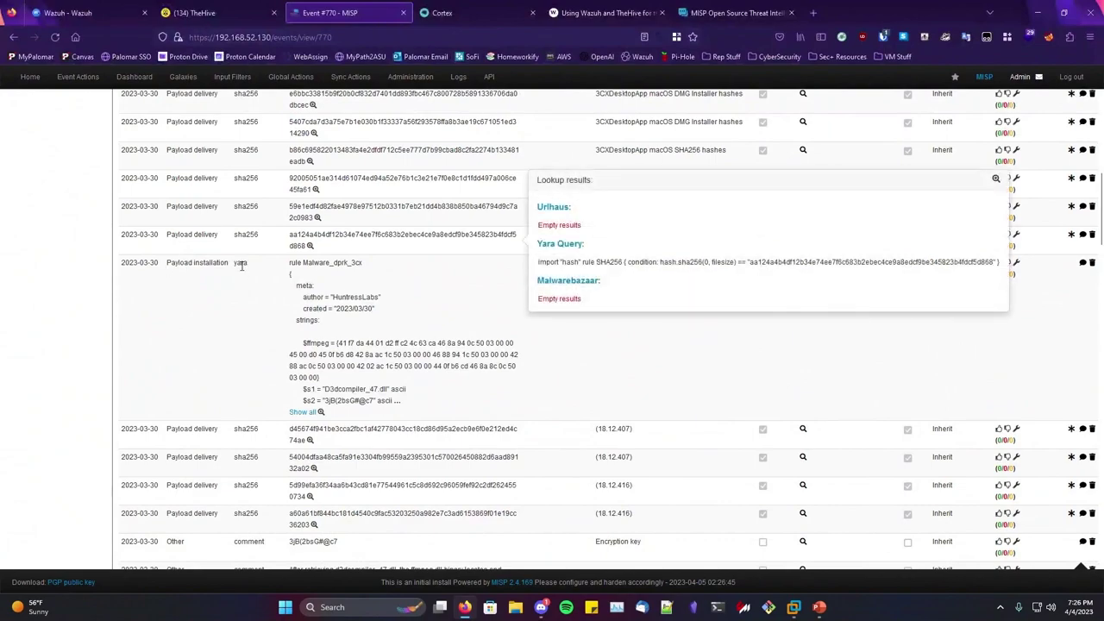
scroll(330, 278, down, 4)
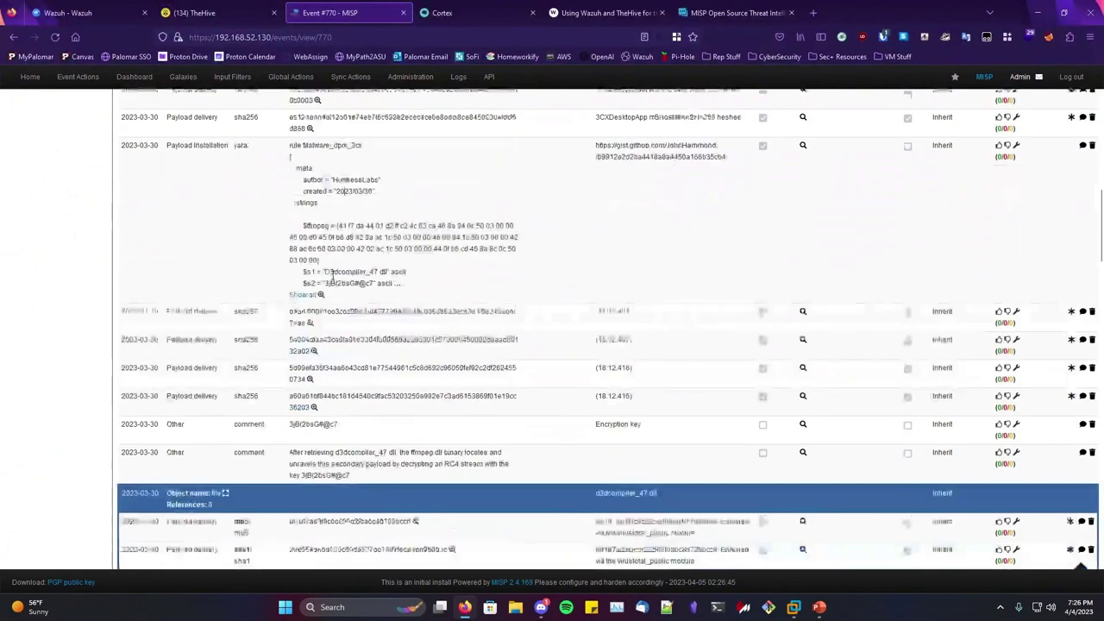
scroll(439, 295, up, 15)
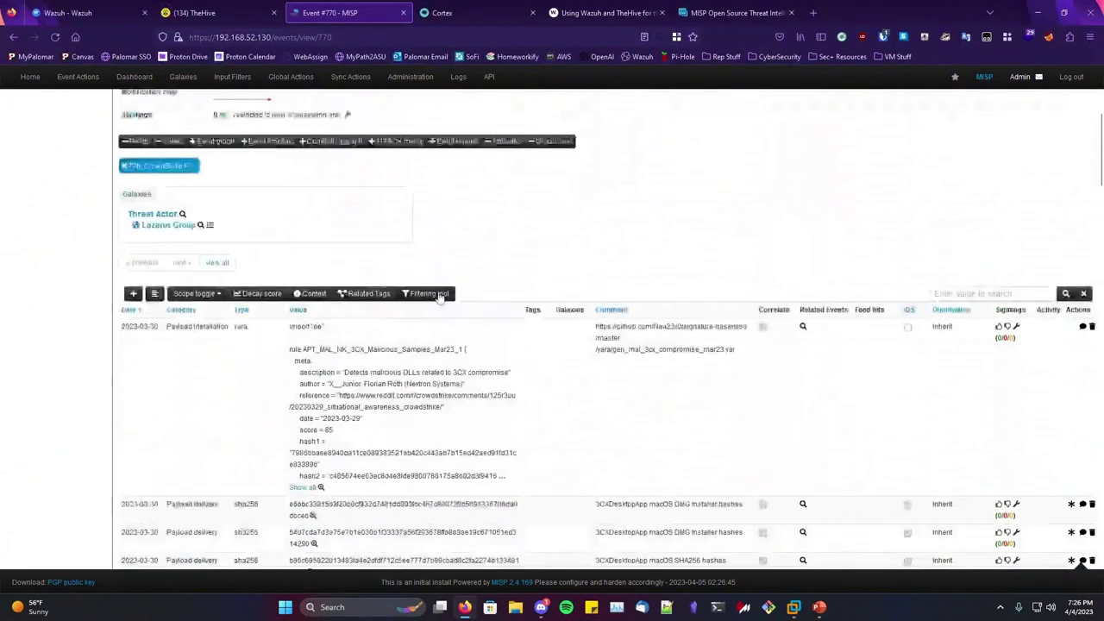
Return to the MISP events list, browse its clusters, tags and event descriptions, and check Discord's meetup-text channel before returning to the browser
click(13, 37)
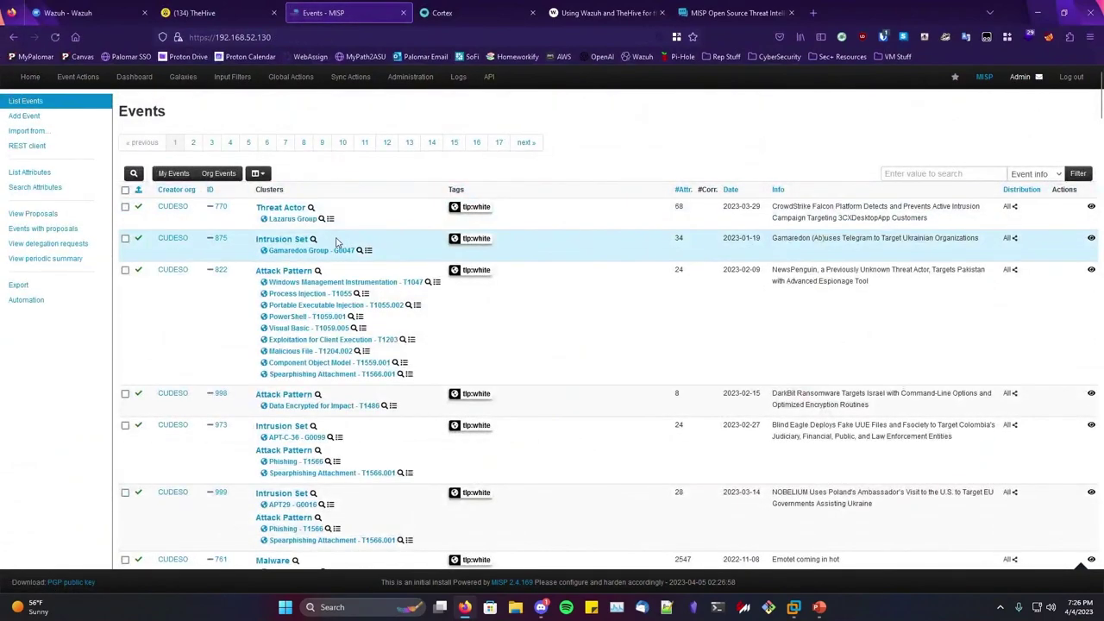
scroll(362, 259, down, 1)
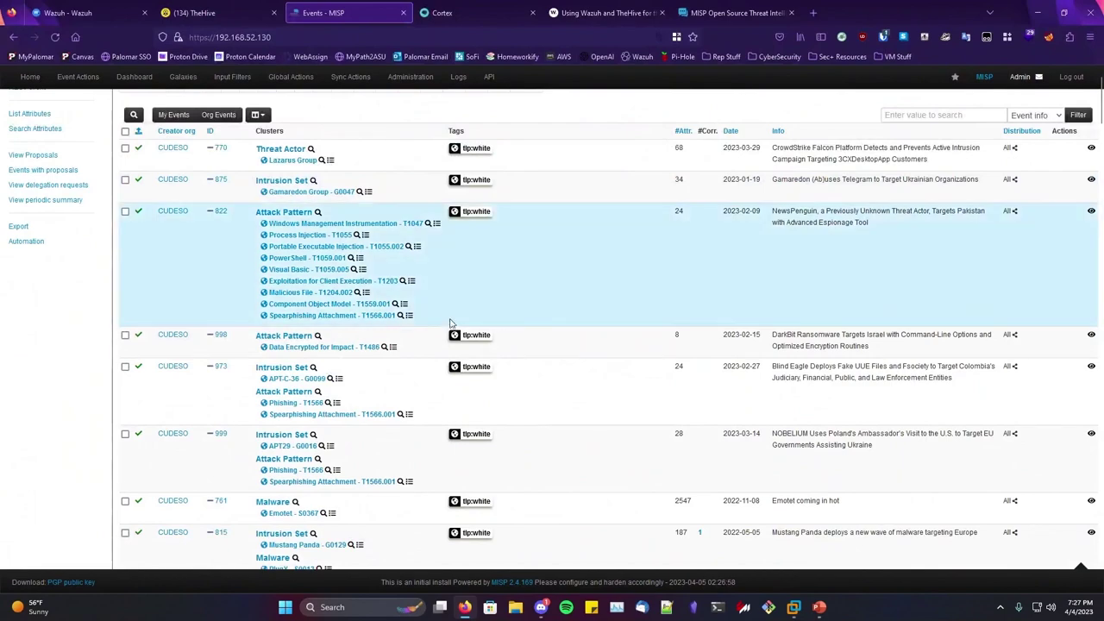
scroll(638, 336, down, 5)
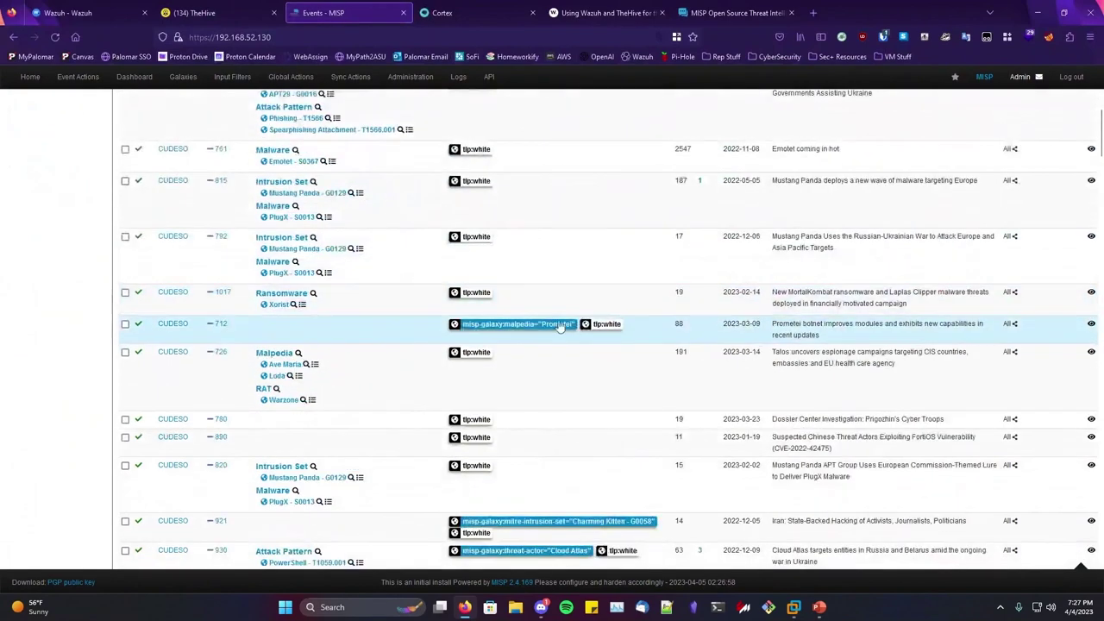
scroll(353, 319, down, 1)
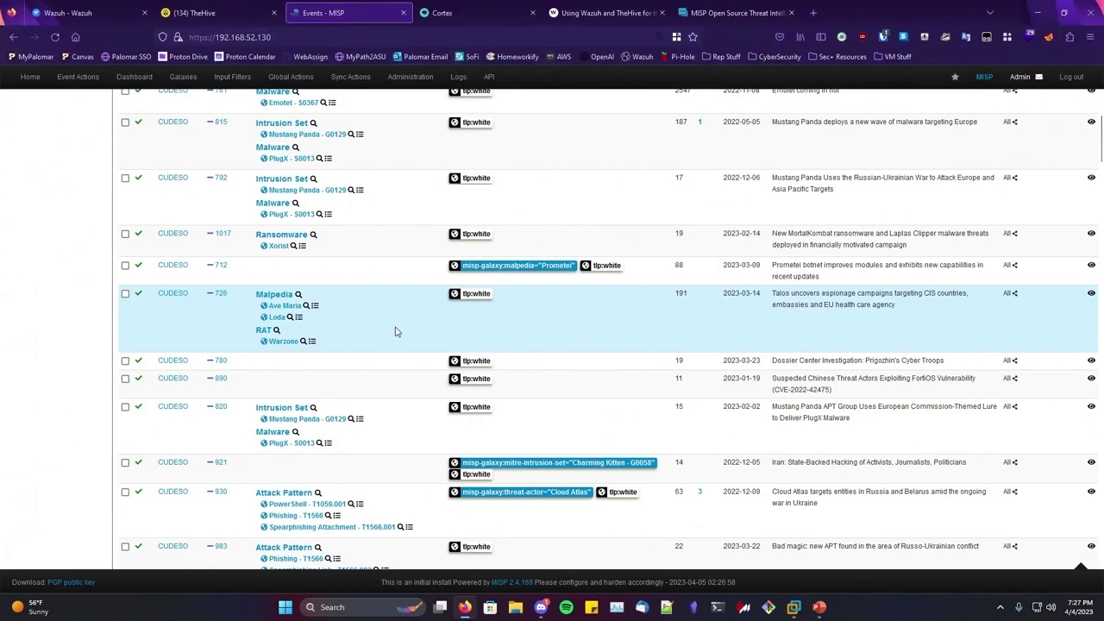
scroll(396, 333, up, 1)
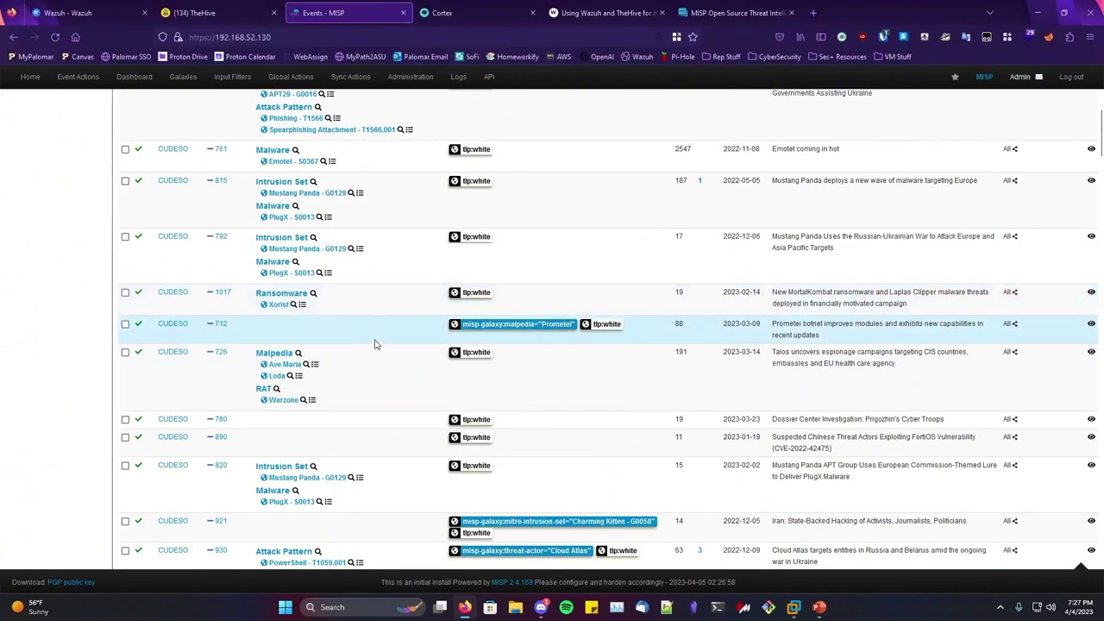
scroll(374, 345, up, 5)
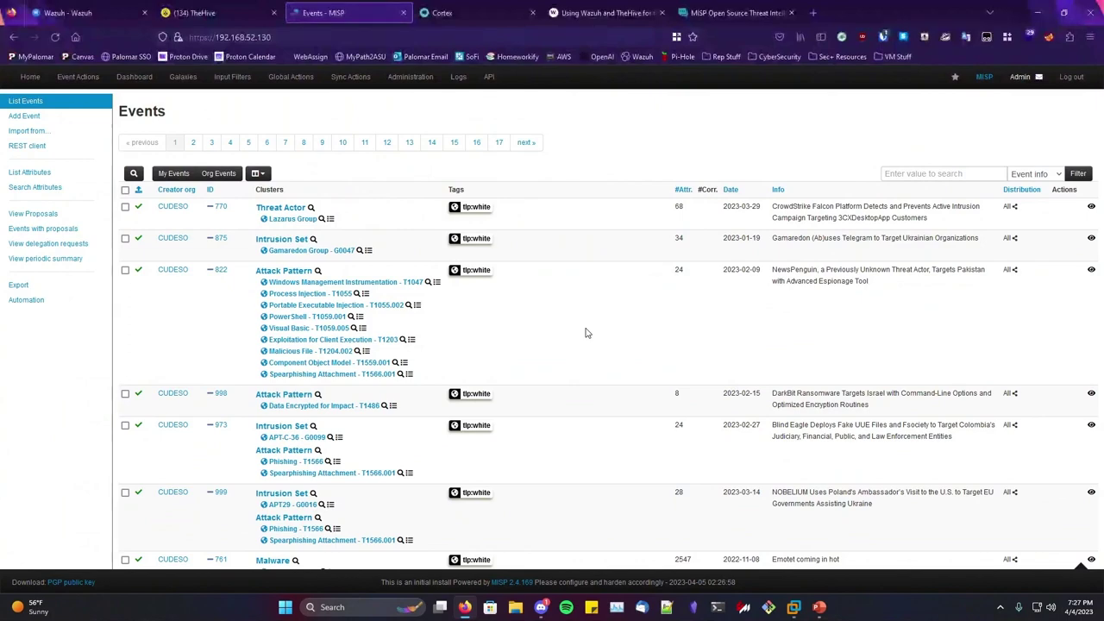
mouse_move(490, 211)
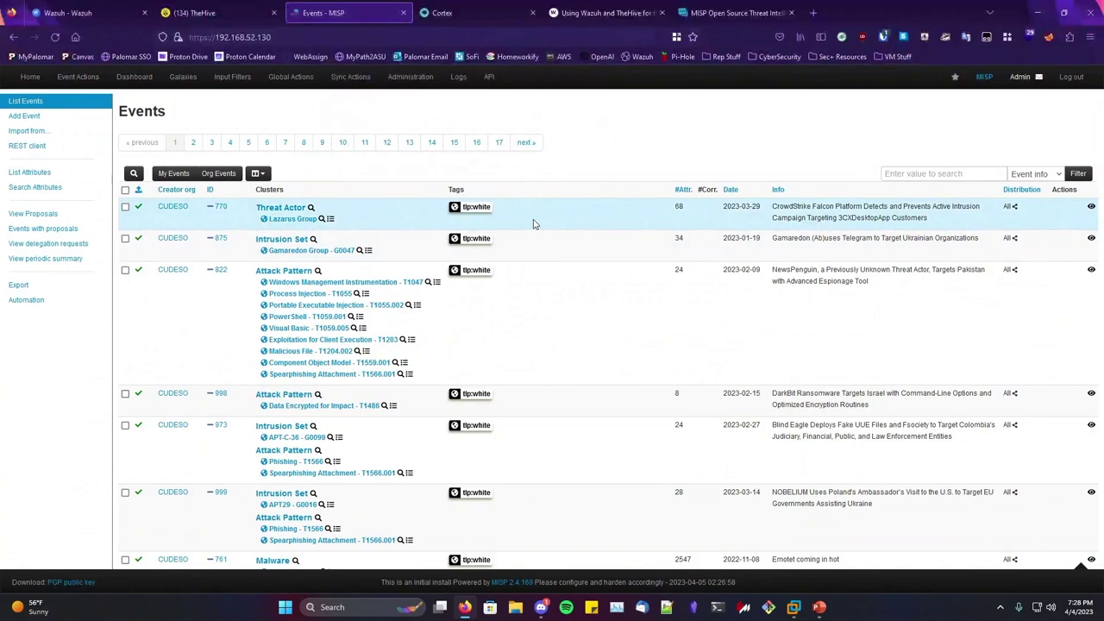
key(alt+Tab)
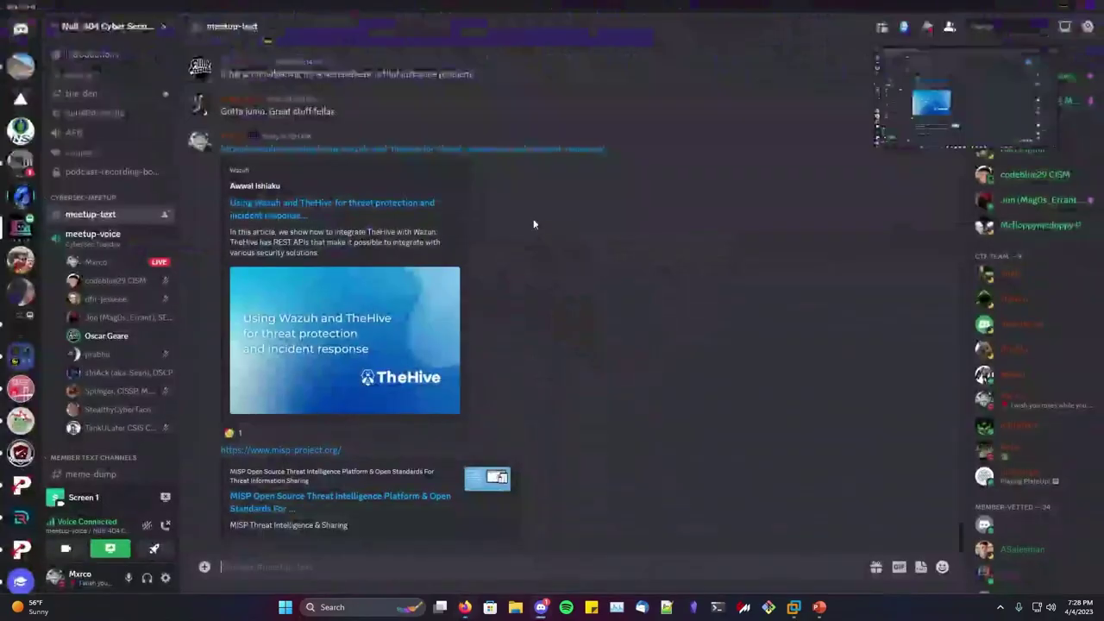
key(alt+Tab)
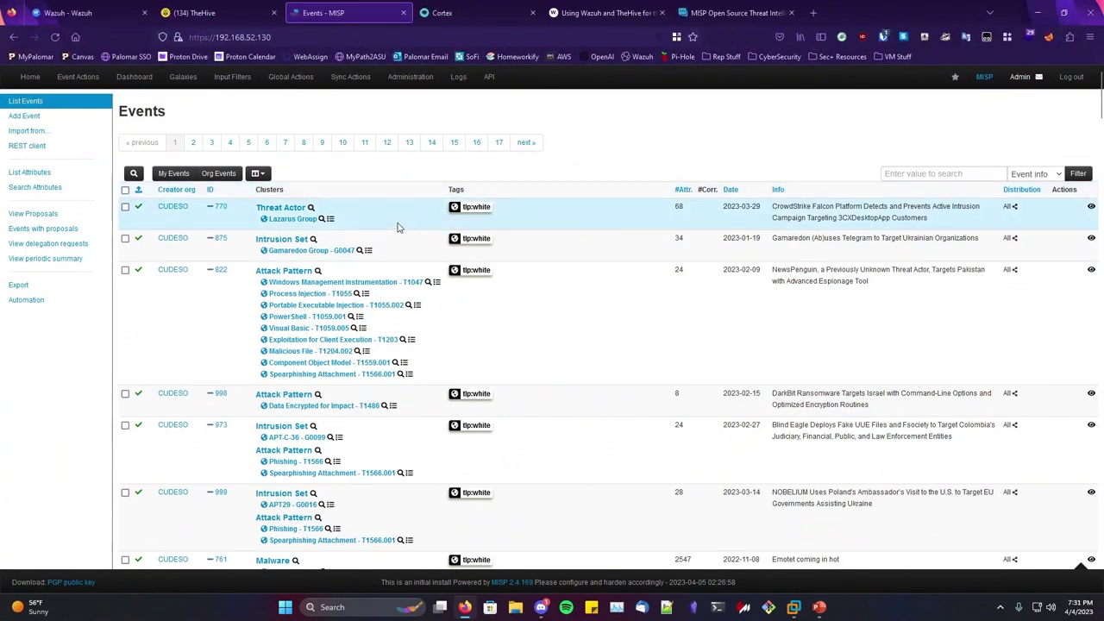
Switch to Cortex, view the jobs history, and start a new analysis with the data type ip
click(460, 13)
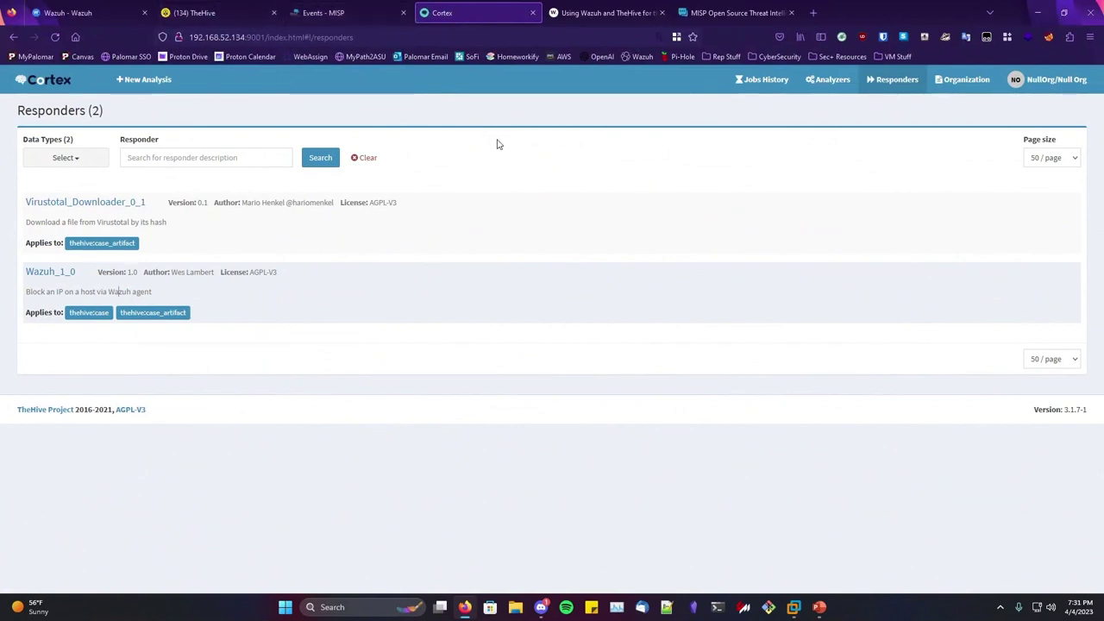
click(754, 79)
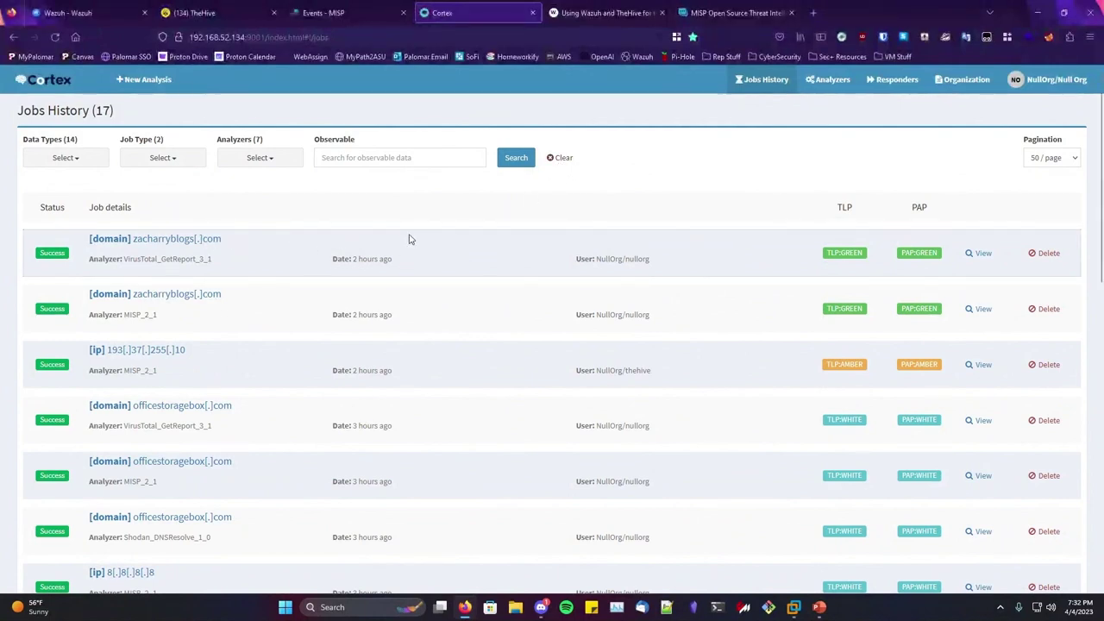
click(145, 79)
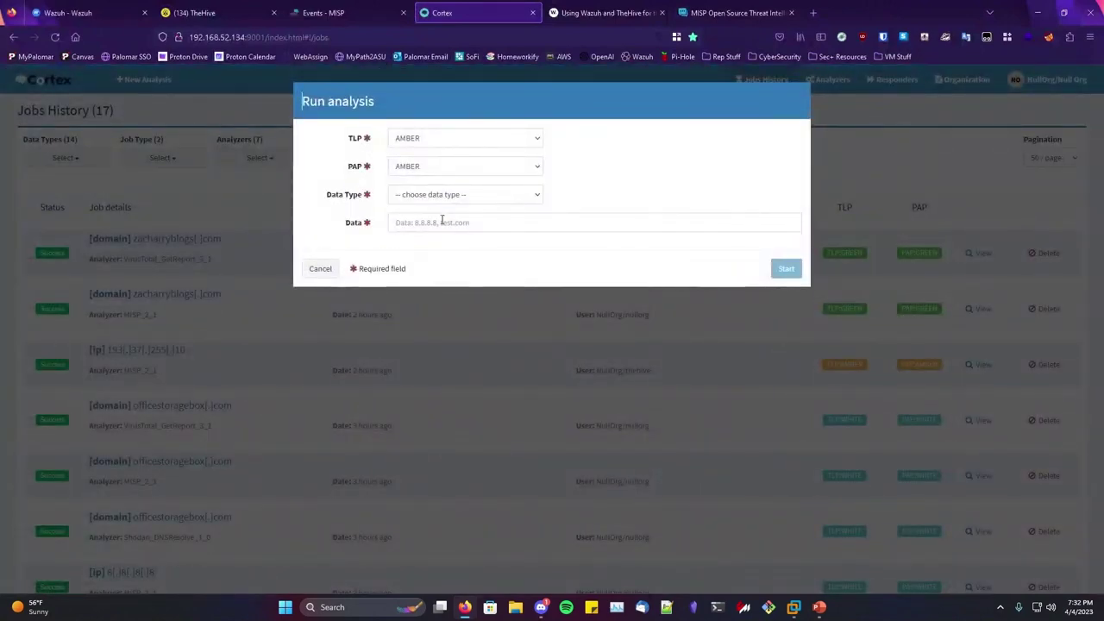
click(423, 204)
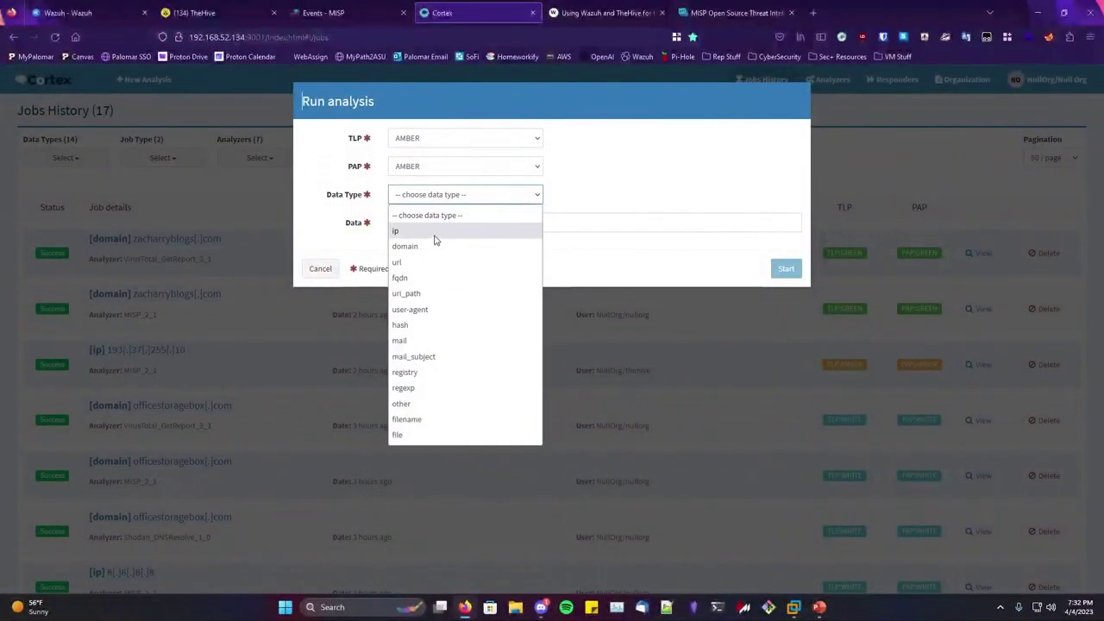
click(440, 227)
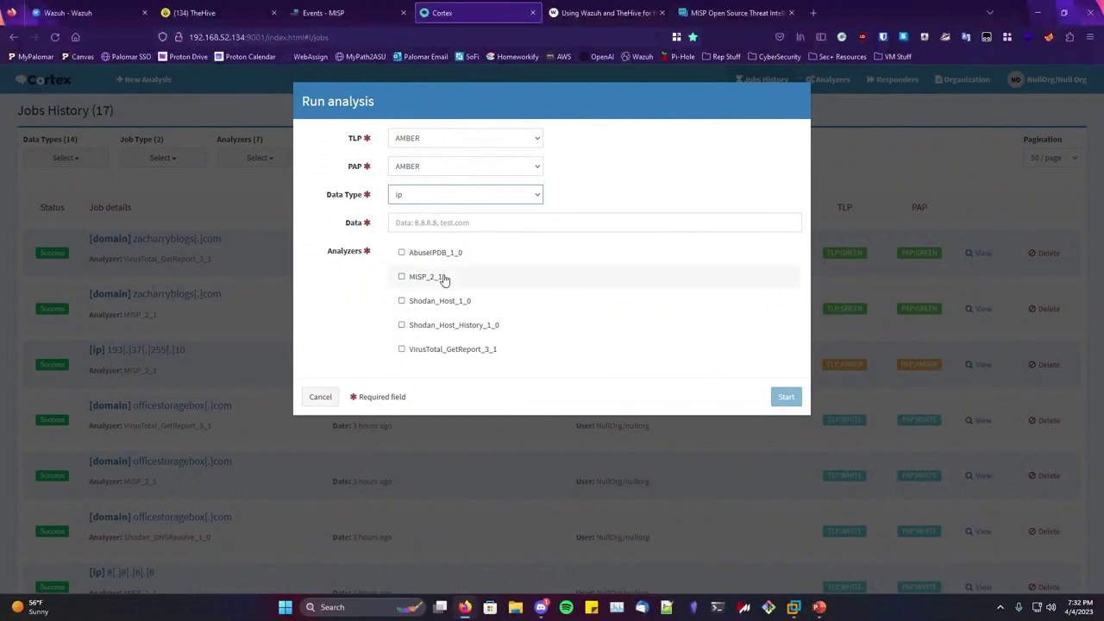
Run the Shodan_Host_1_0 and VirusTotal_GetReport_3_1 analyzers on 8.8.8.8 and open the VirusTotal job's details
click(446, 223)
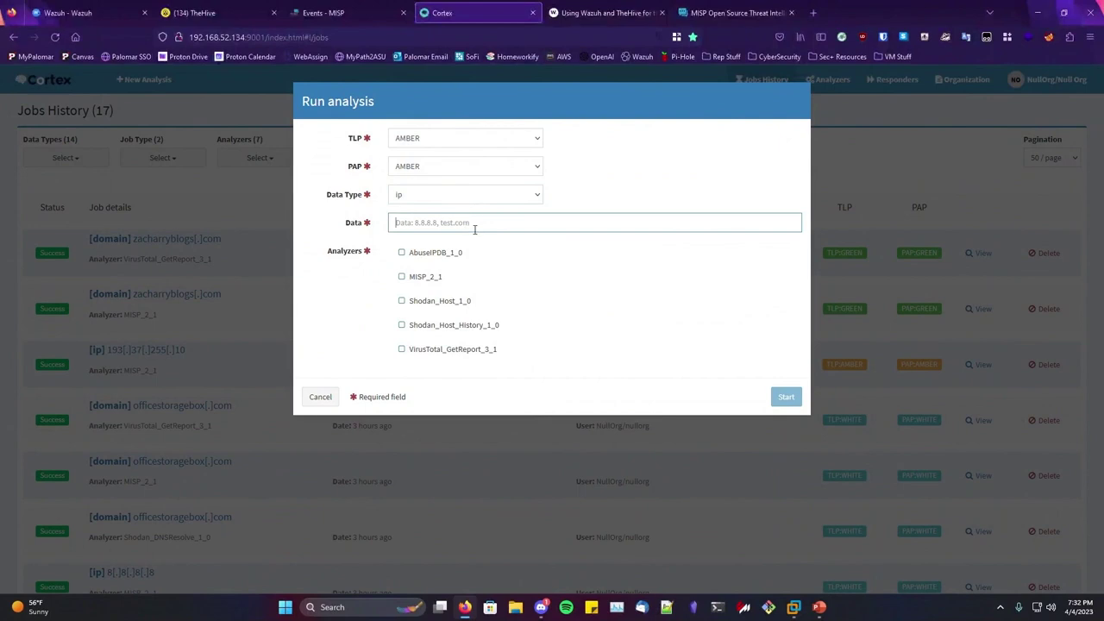
click(436, 311)
click(444, 351)
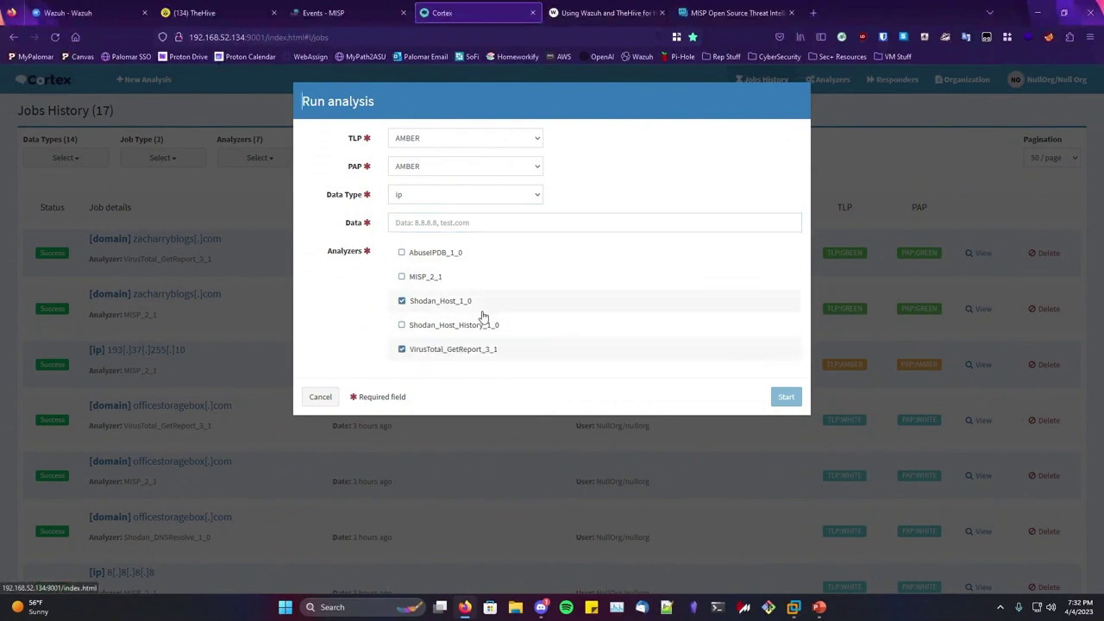
click(467, 224)
text(8.8.8.8)
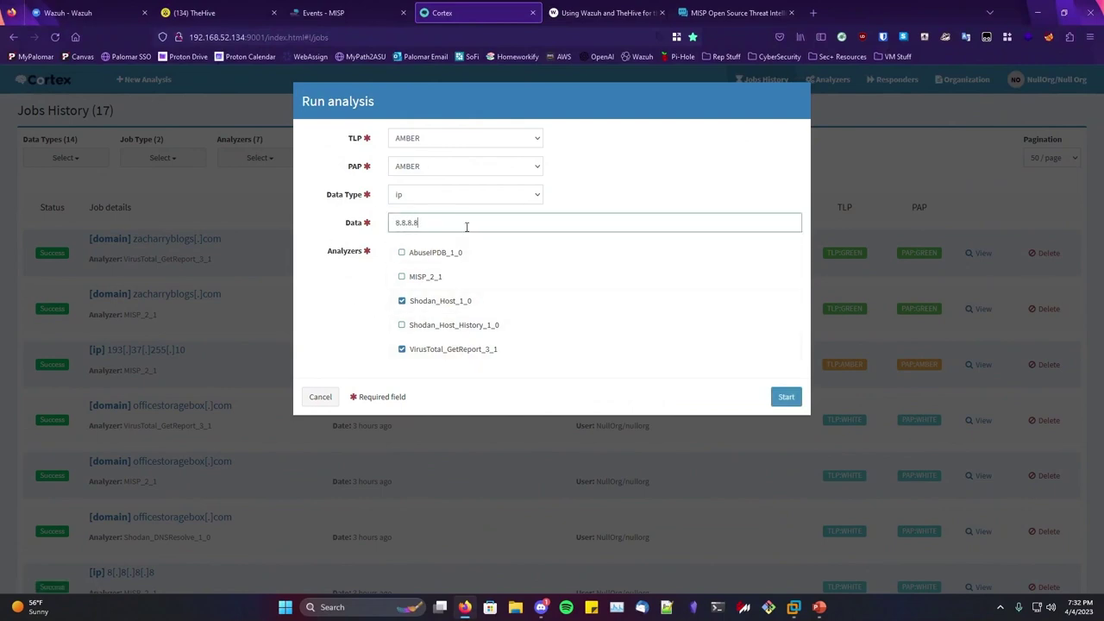
click(785, 396)
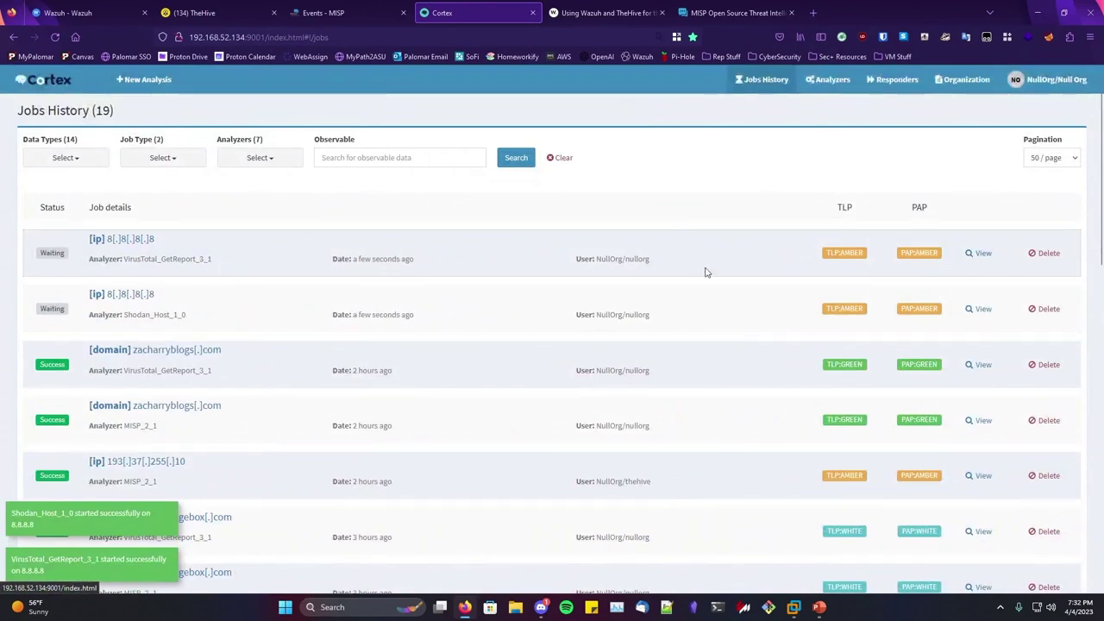
click(980, 253)
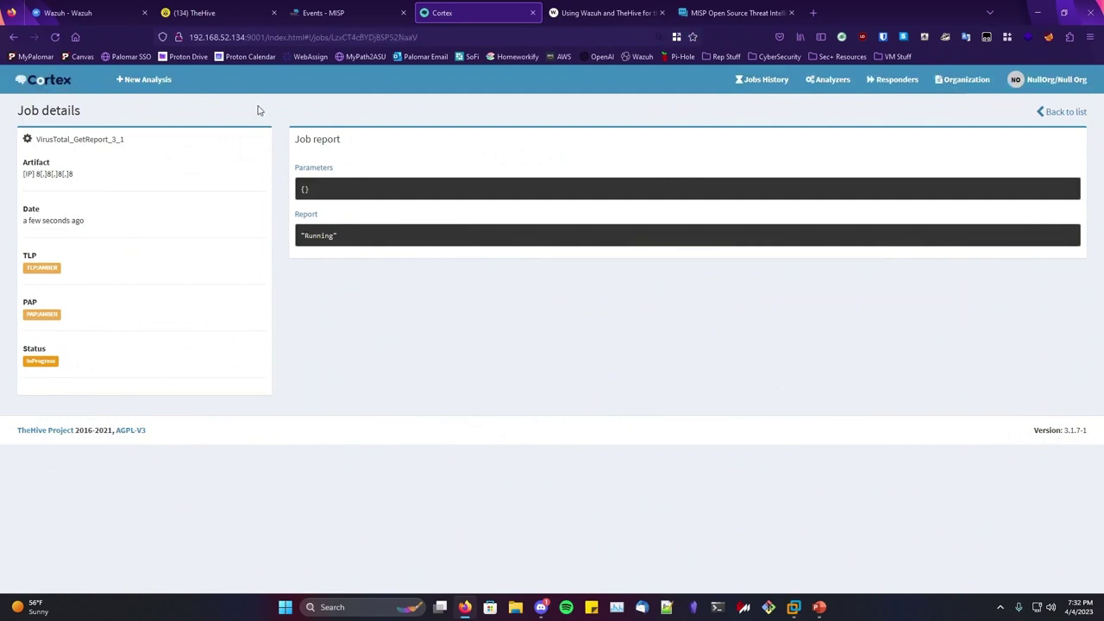
Switch to TheHive, open the observables of Test Case #1, and examine the analyzers available for the 8.8.8.8 observable
click(215, 13)
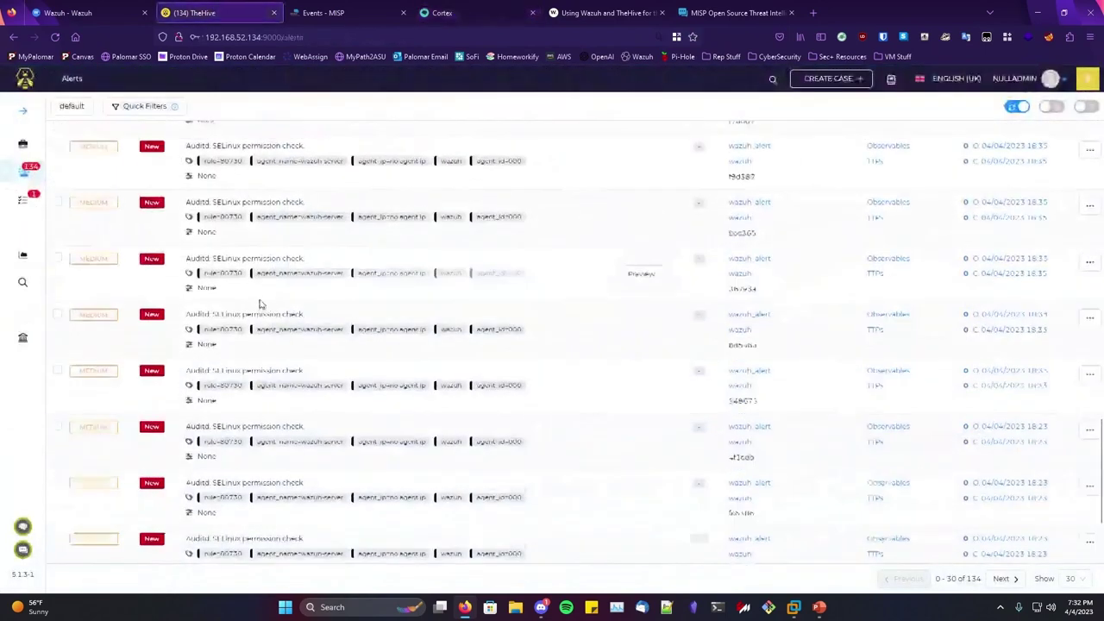
click(29, 200)
click(24, 143)
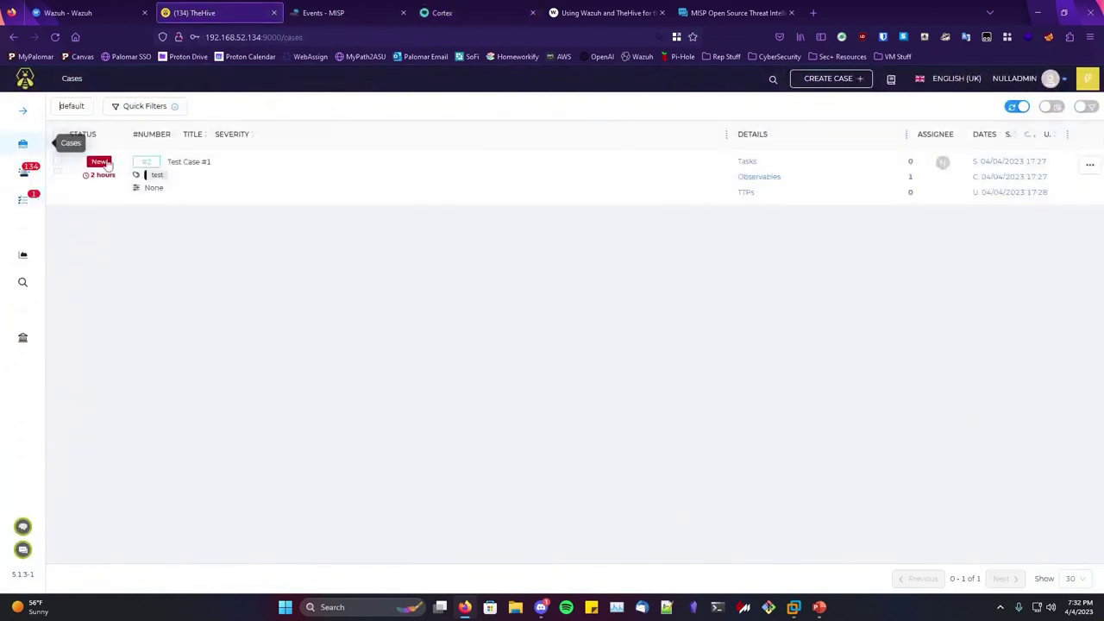
click(194, 167)
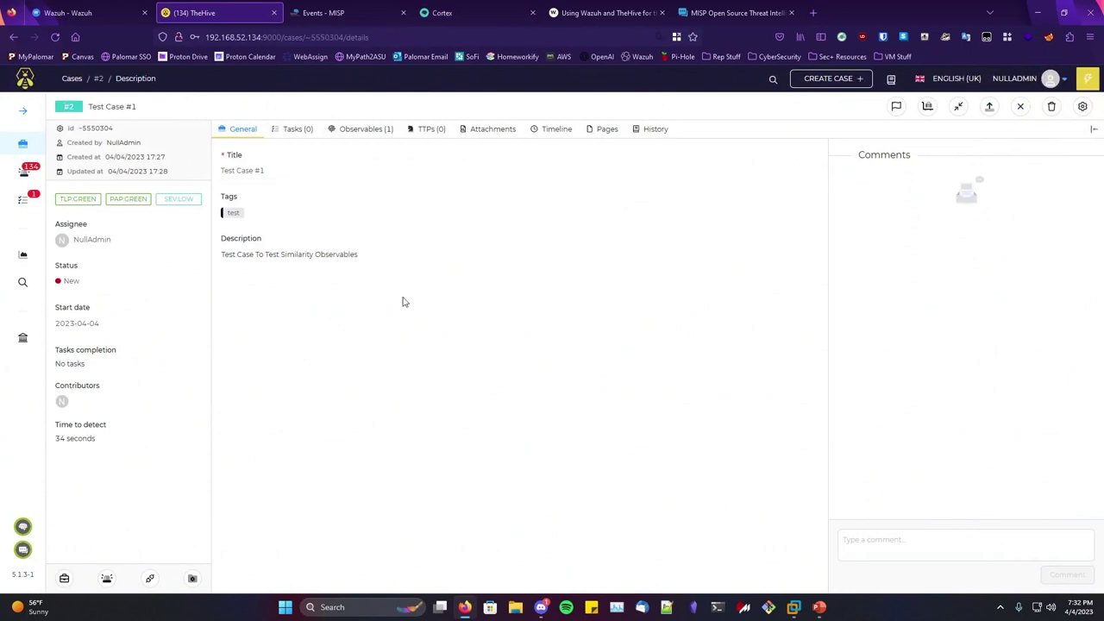
click(384, 131)
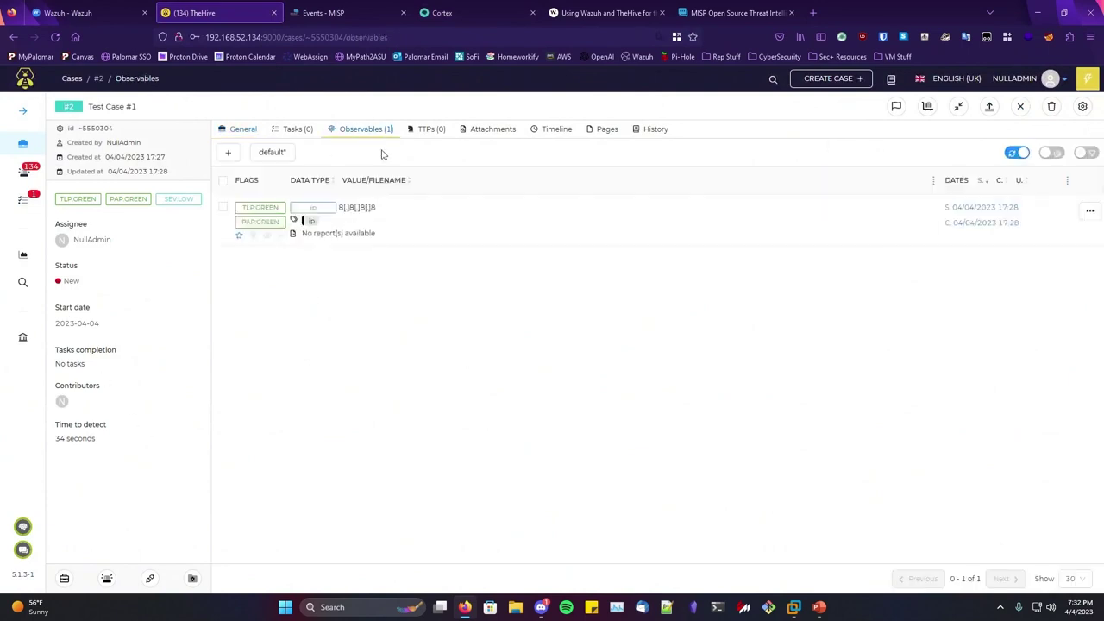
click(1091, 212)
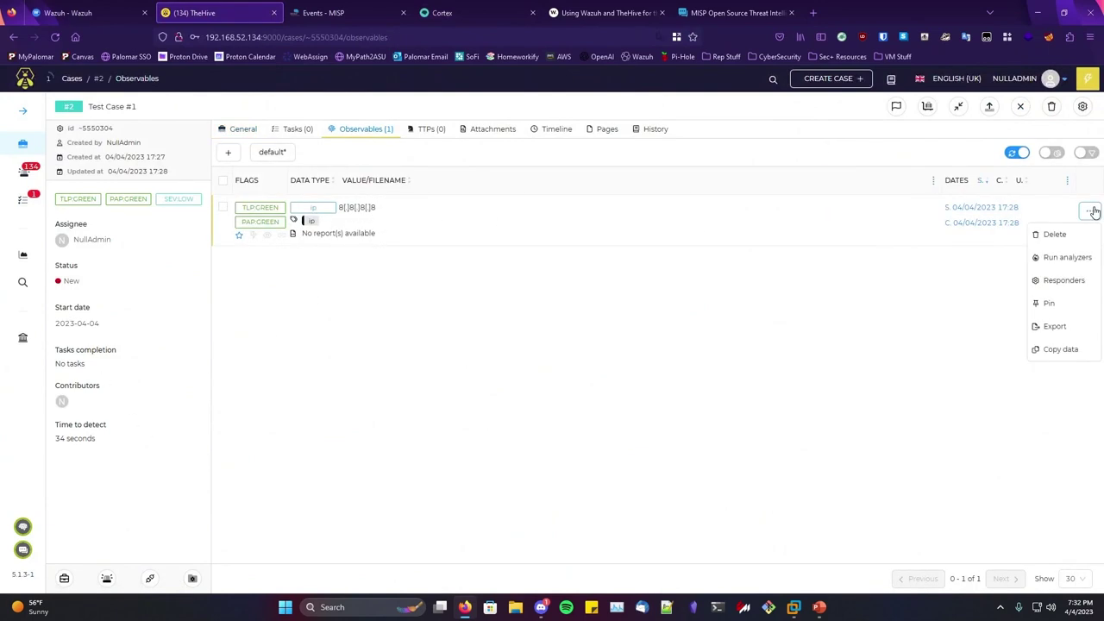
click(1067, 258)
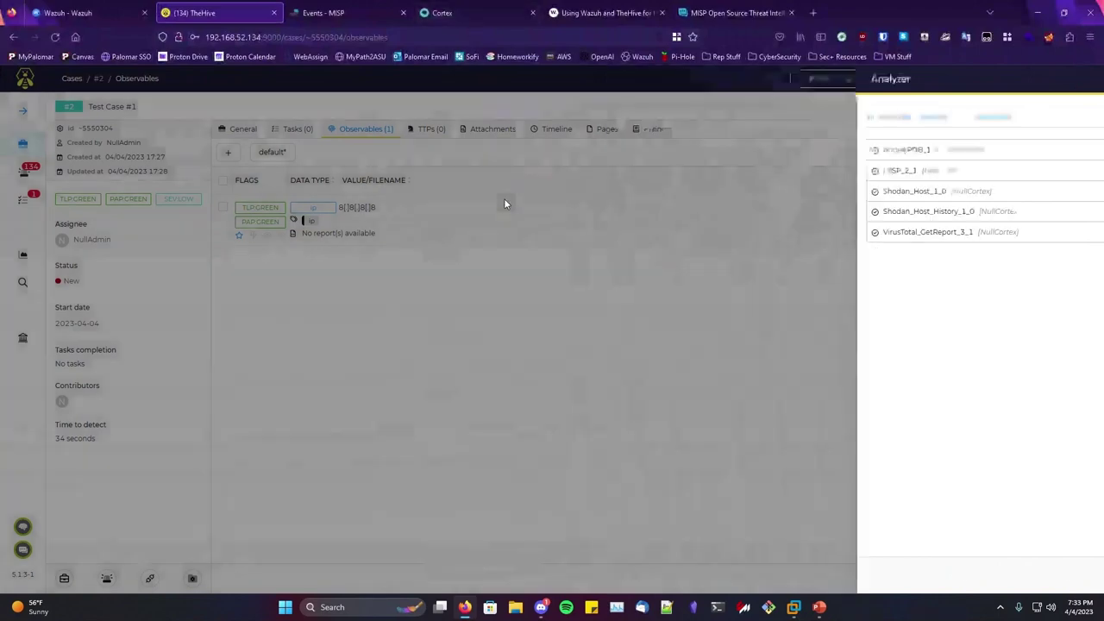
click(503, 198)
Return to Cortex and examine the available responders and what they apply to, briefly checking the case in TheHive
click(458, 12)
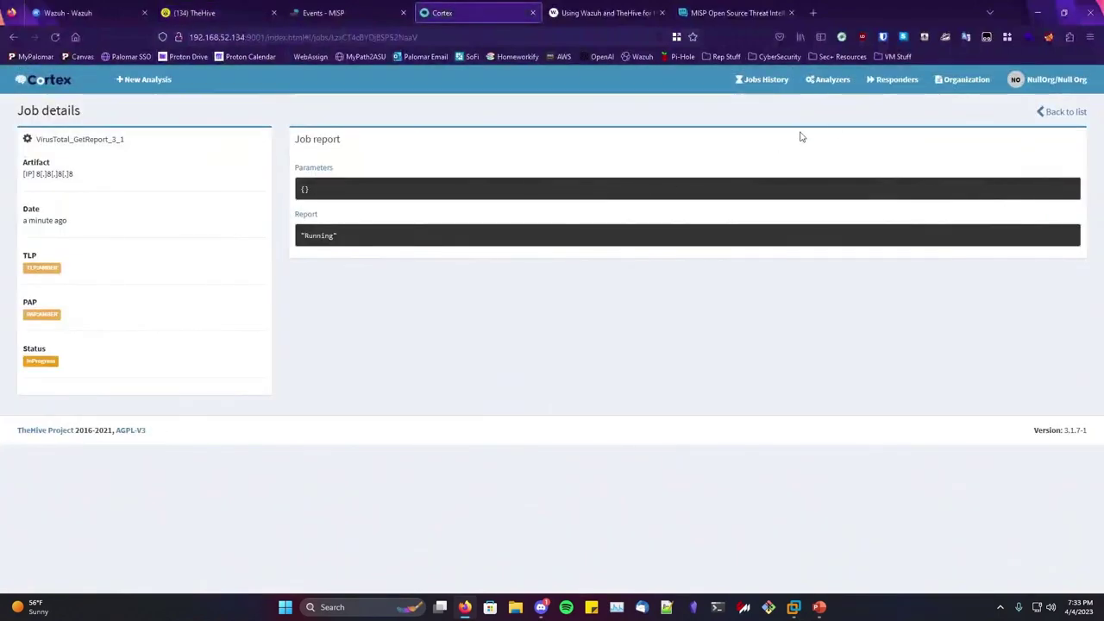
click(895, 82)
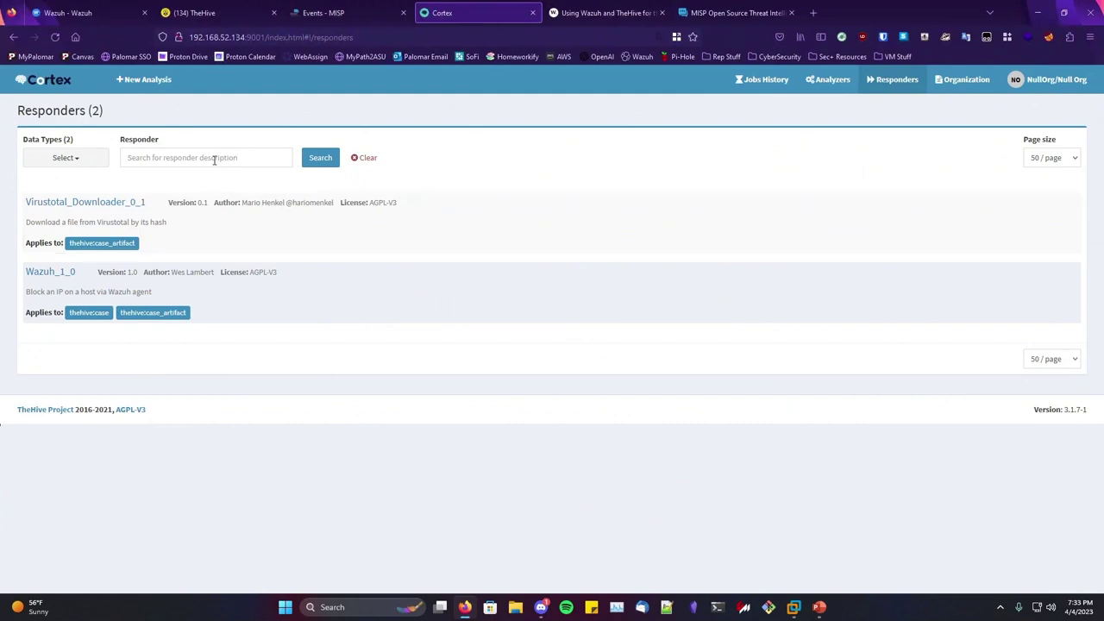
double_click(63, 112)
click(81, 108)
click(207, 13)
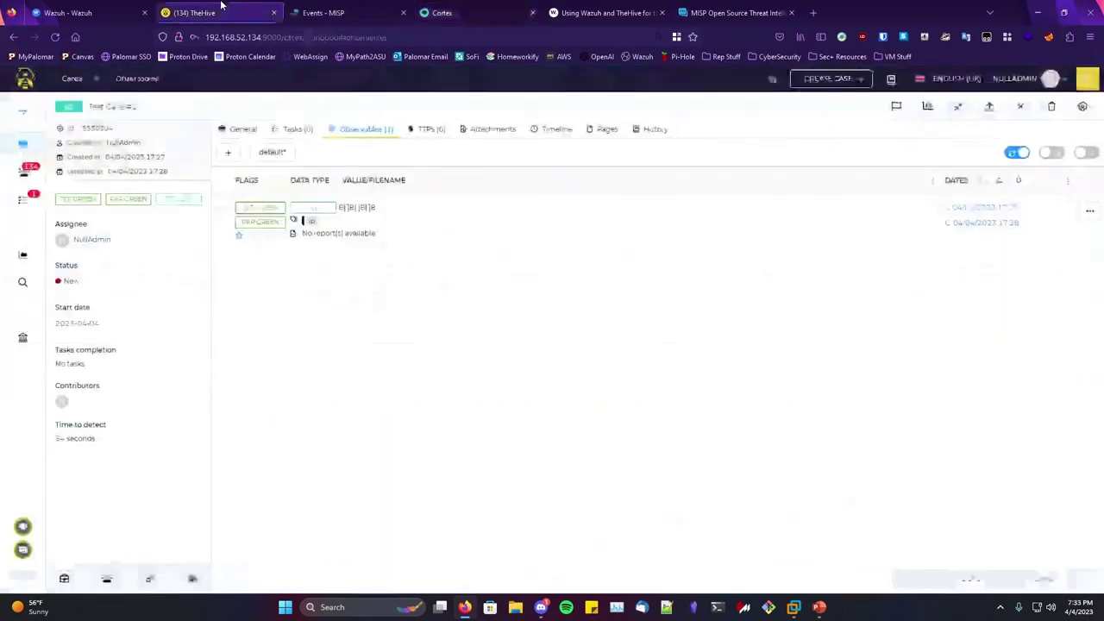
click(466, 13)
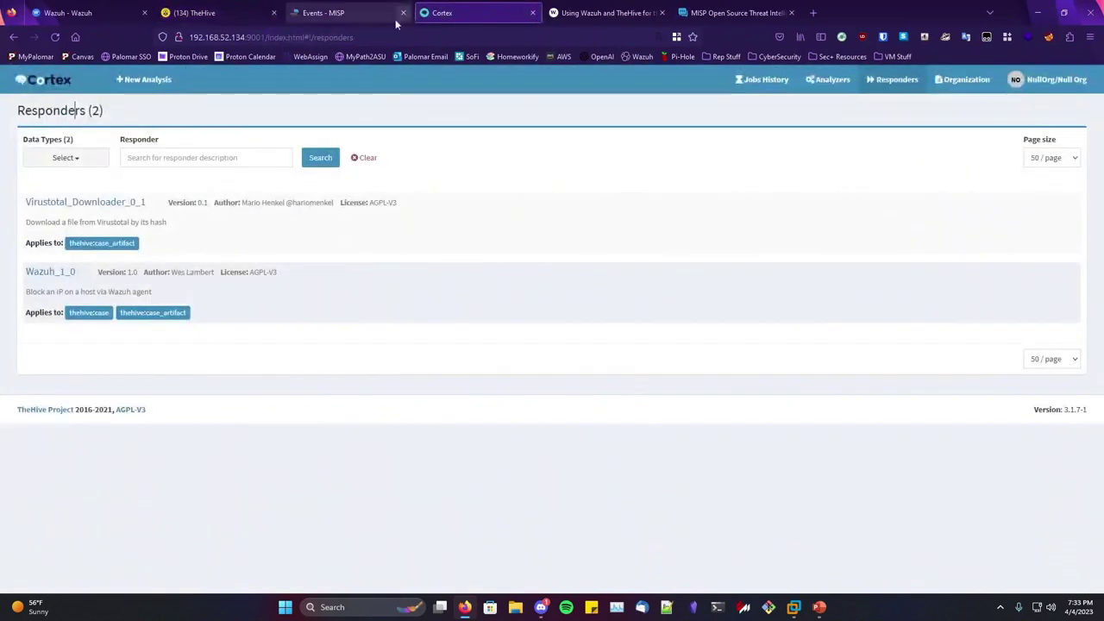
Switch back to TheHive and view the list of cases
click(223, 8)
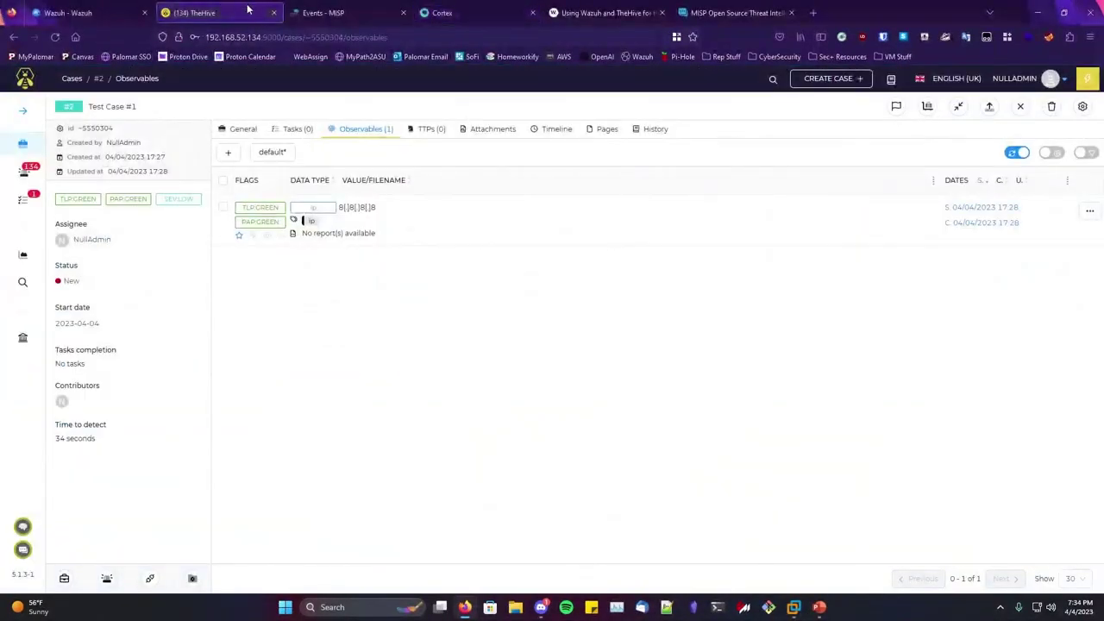
click(23, 110)
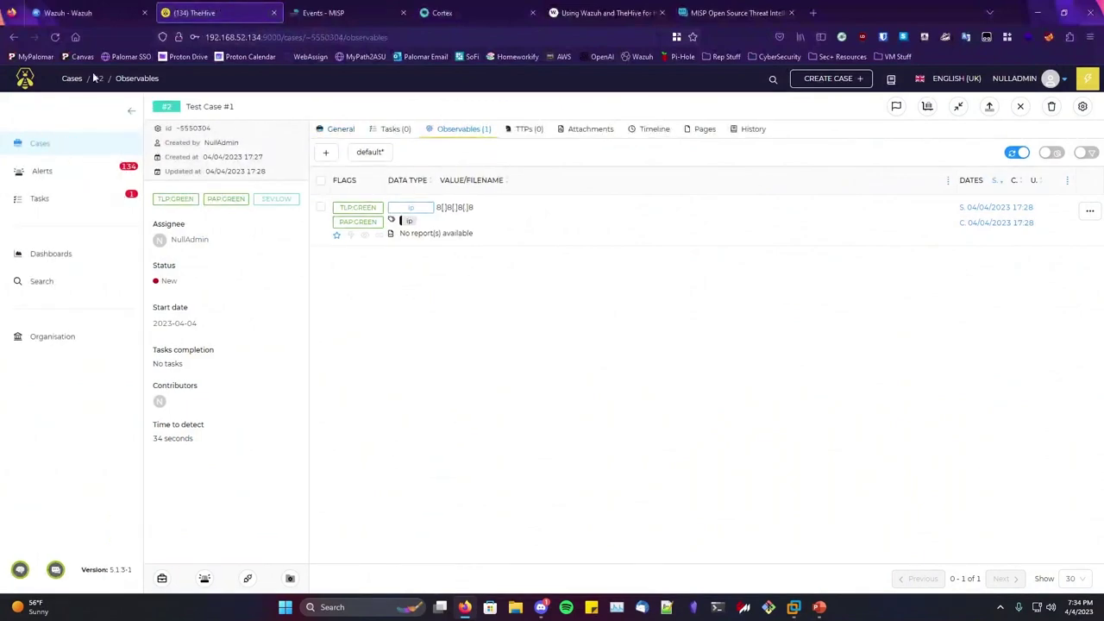
click(131, 112)
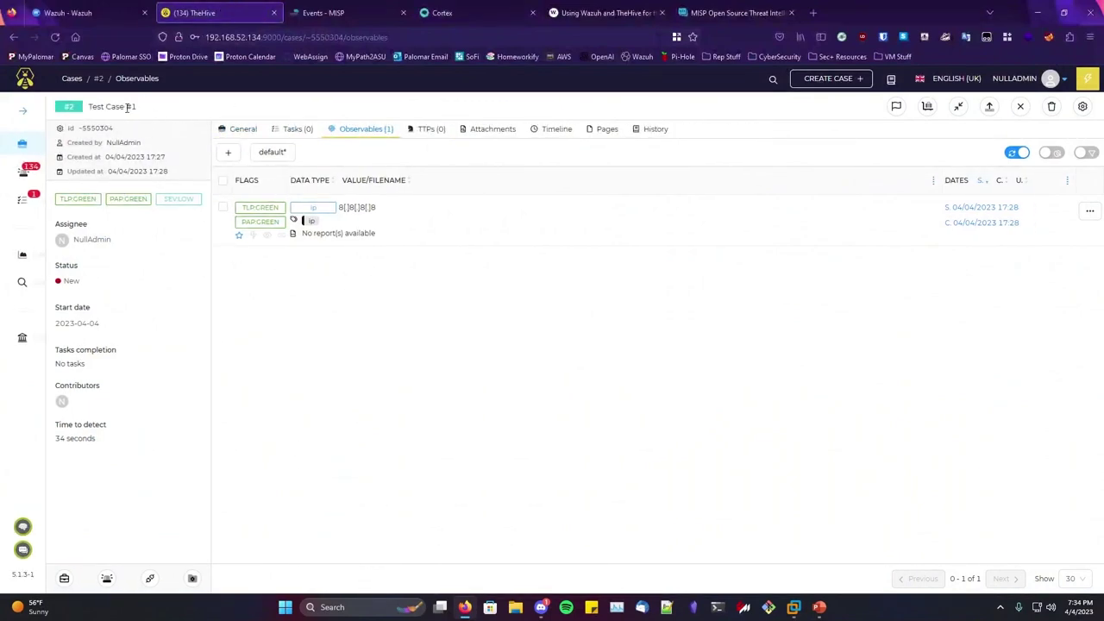
click(26, 145)
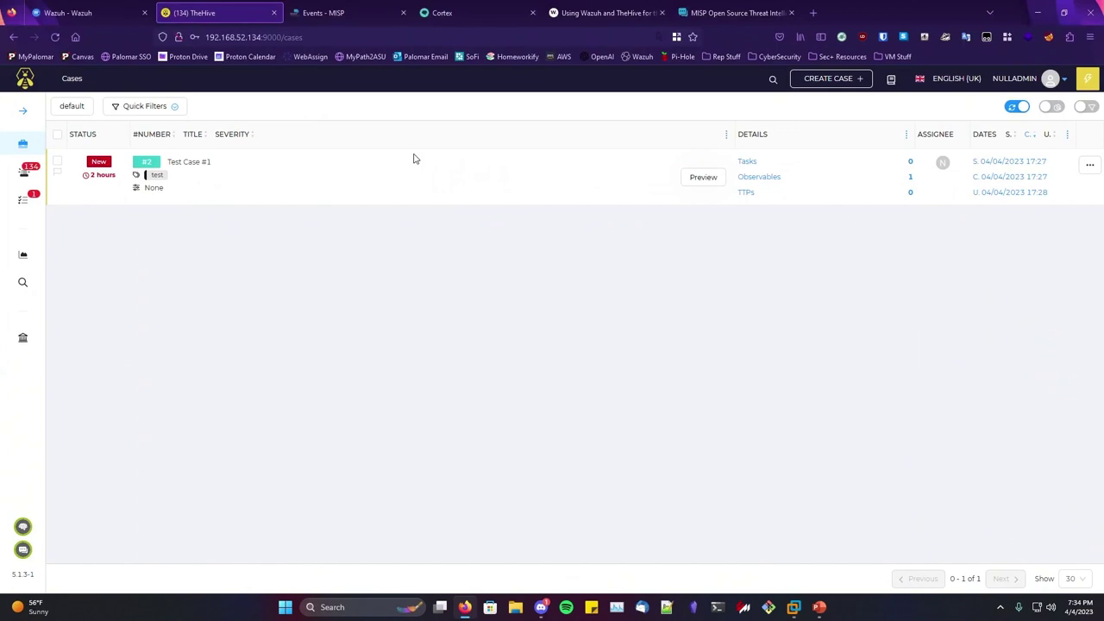
Return to Cortex and open the jobs history
click(463, 13)
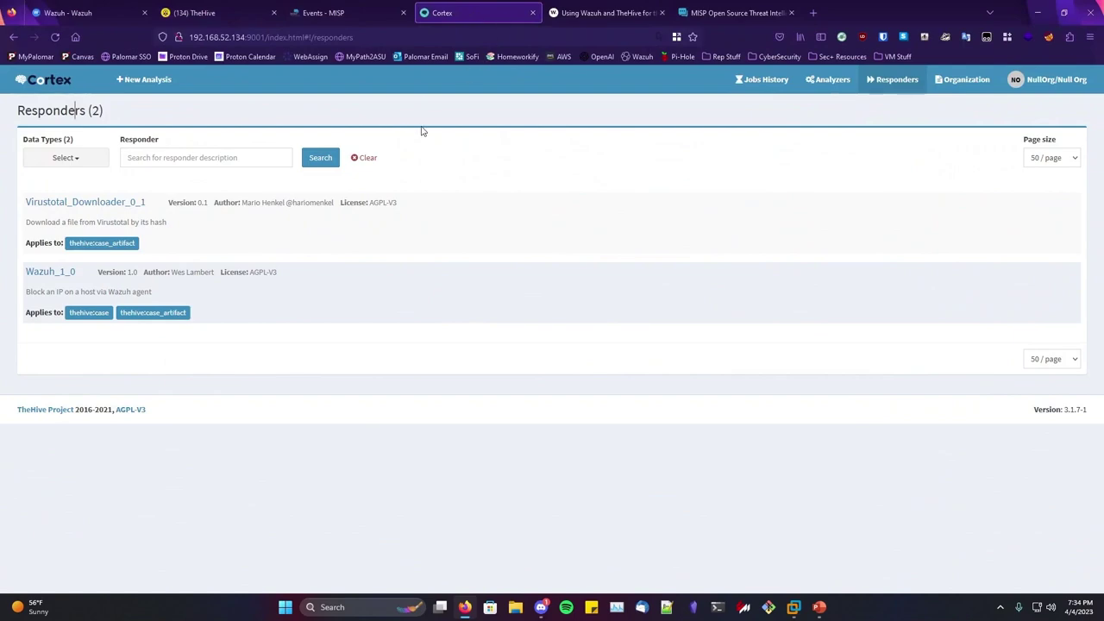
click(773, 95)
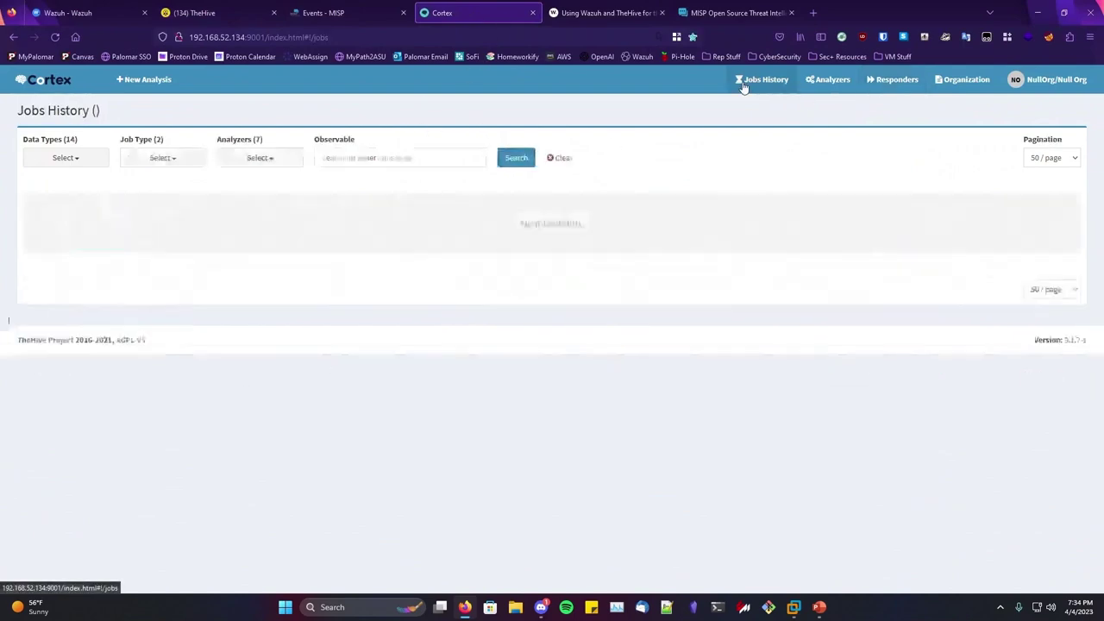
Compare TheHive's case list with the Cortex jobs history and the MISP events, finishing back in TheHive
click(239, 7)
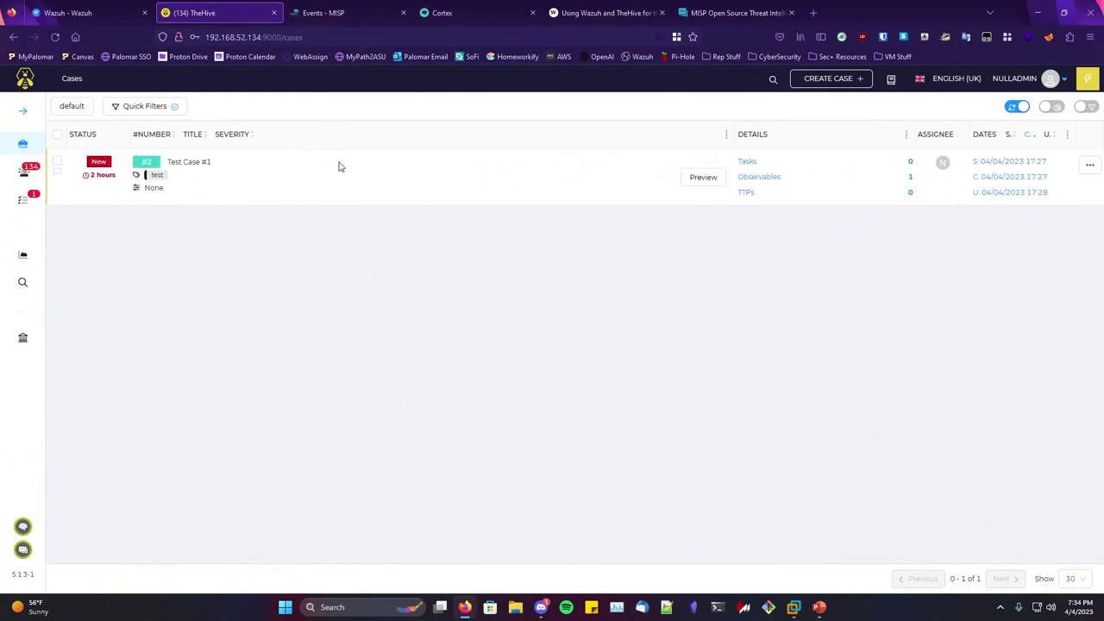
click(442, 12)
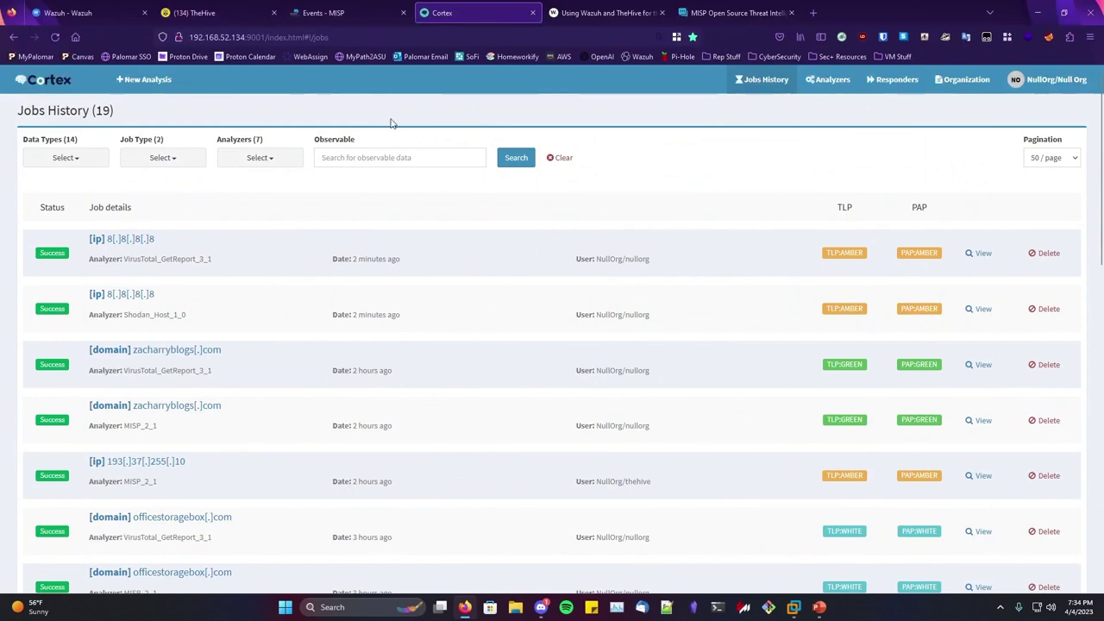
click(207, 12)
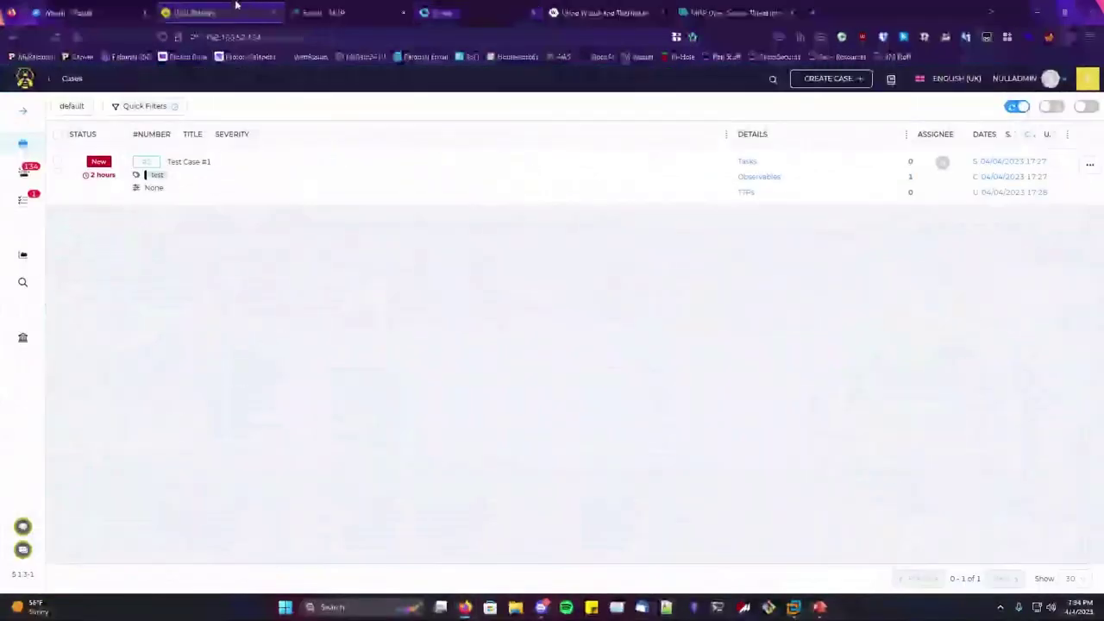
click(464, 9)
click(216, 12)
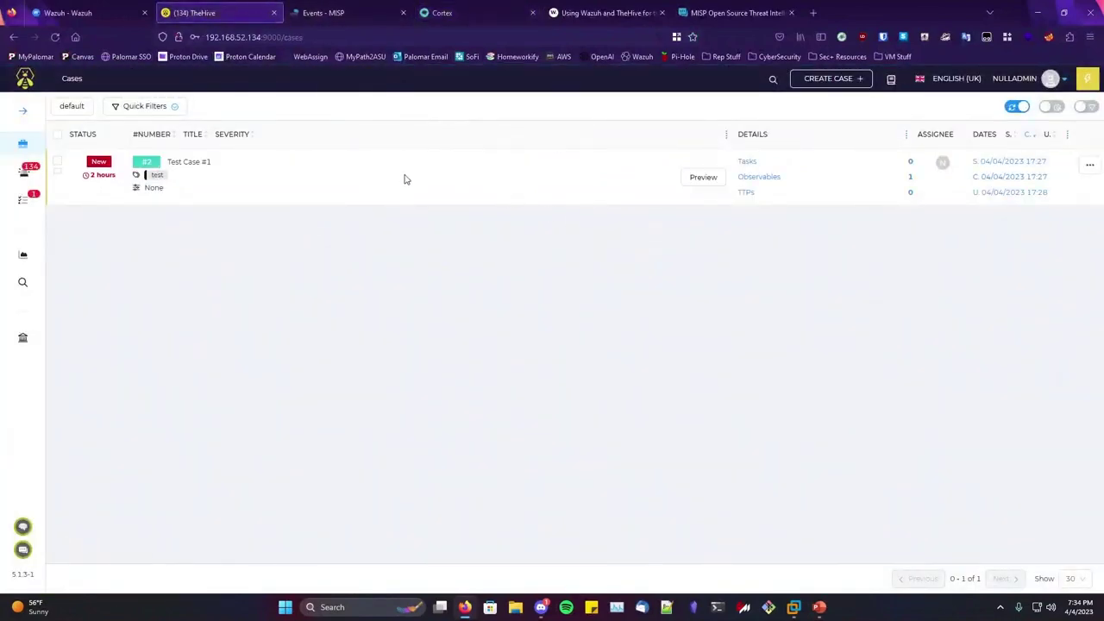
click(336, 12)
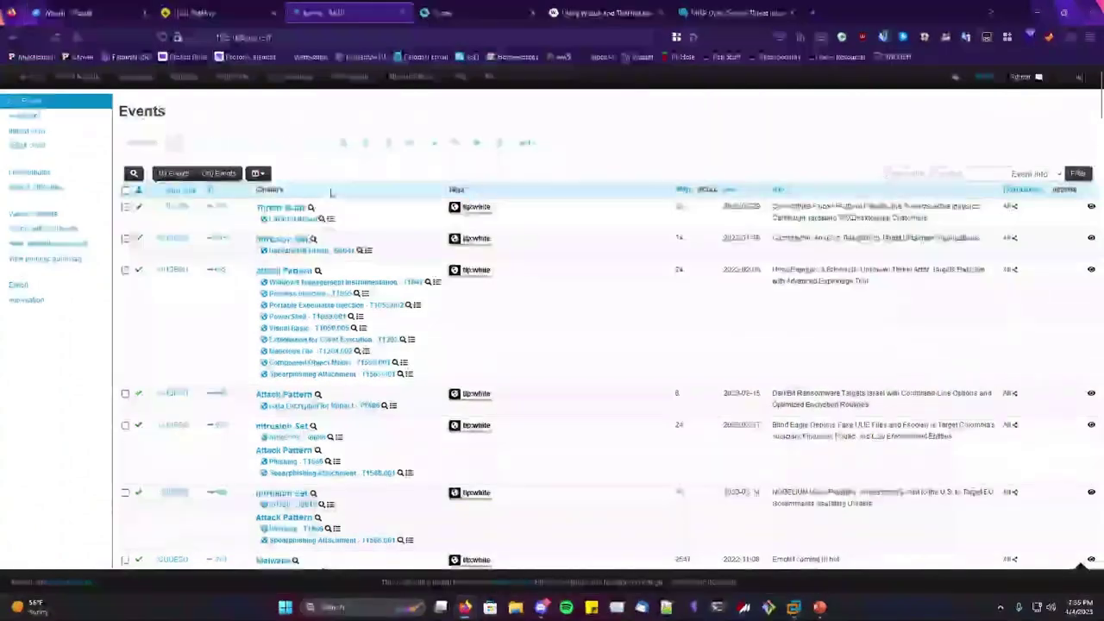
click(217, 12)
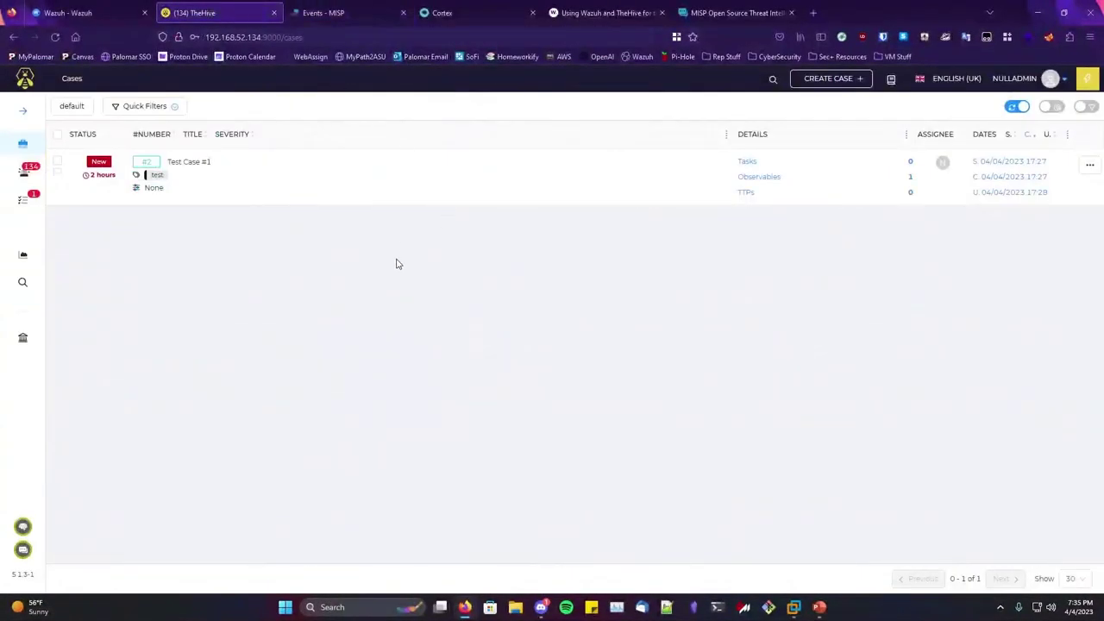
Open the alerts list in TheHive and page through the Wazuh alerts to the fourth page
click(24, 169)
click(23, 145)
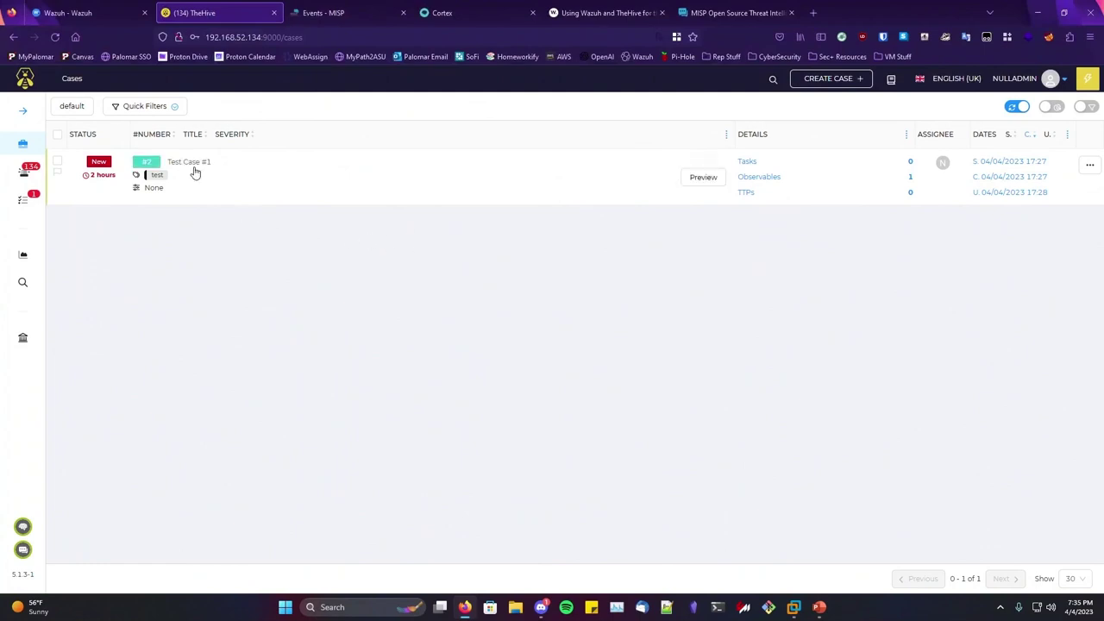
click(23, 170)
scroll(324, 240, down, 2)
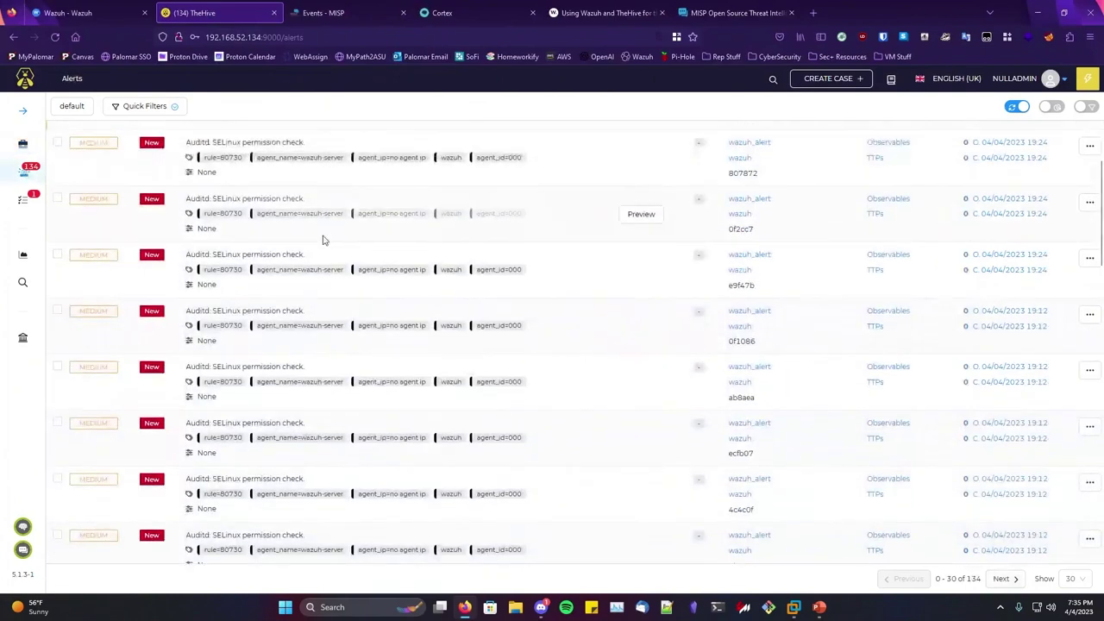
scroll(323, 239, down, 10)
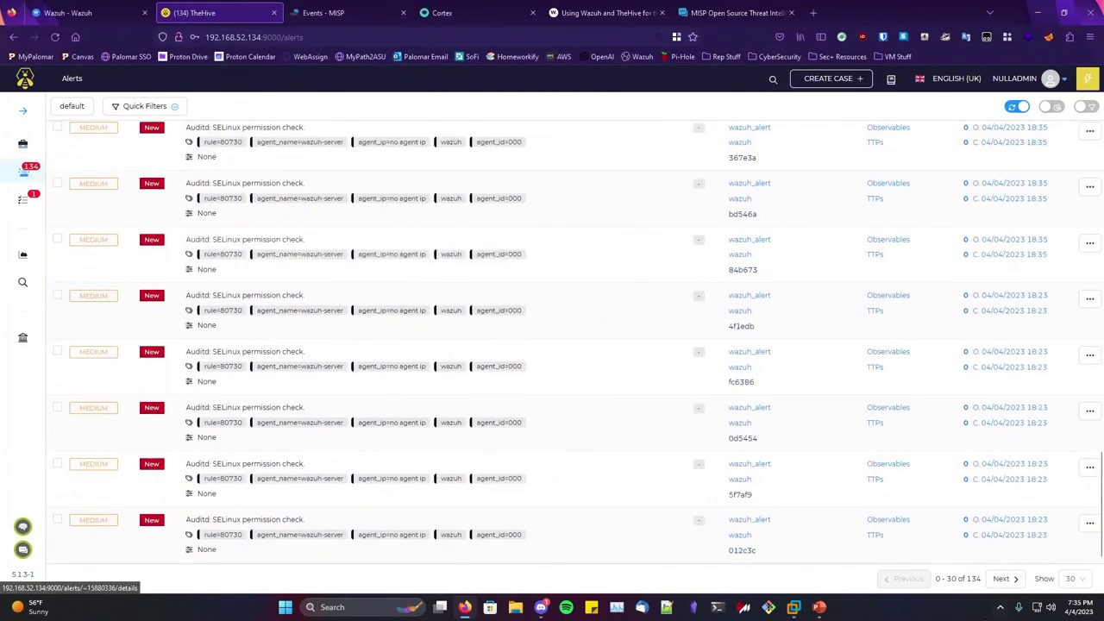
click(1001, 579)
scroll(651, 454, down, 3)
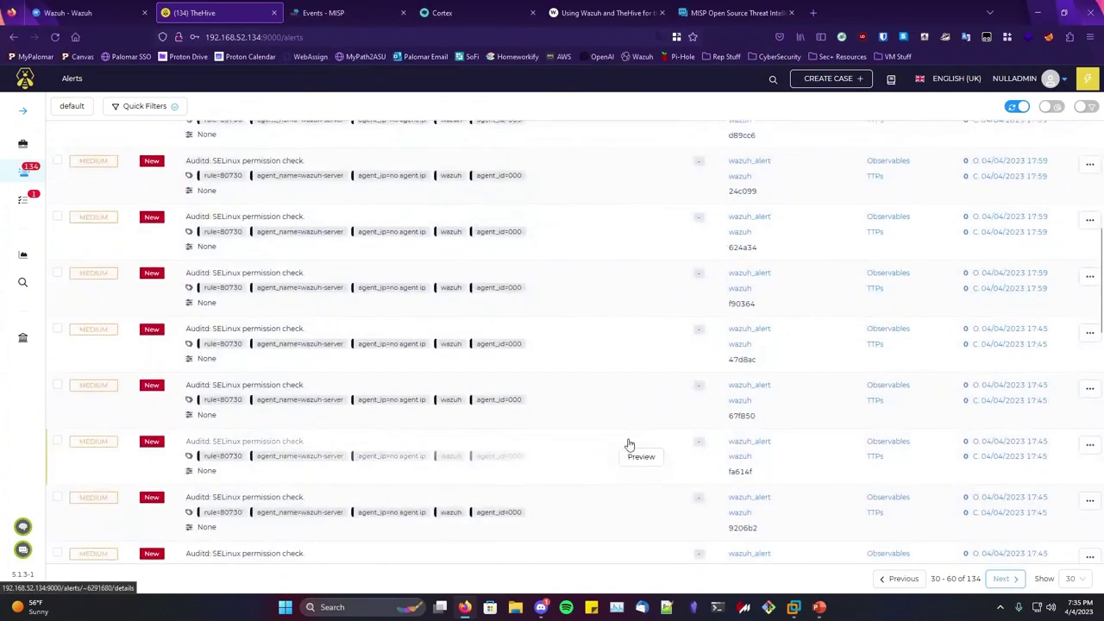
scroll(629, 444, down, 5)
click(1002, 579)
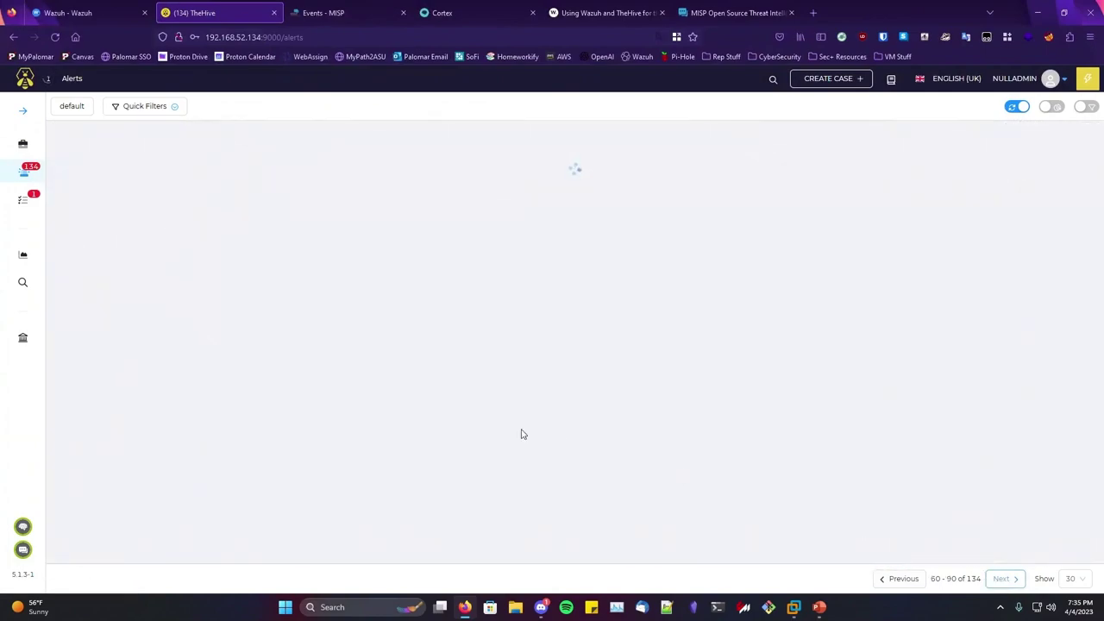
scroll(410, 388, down, 10)
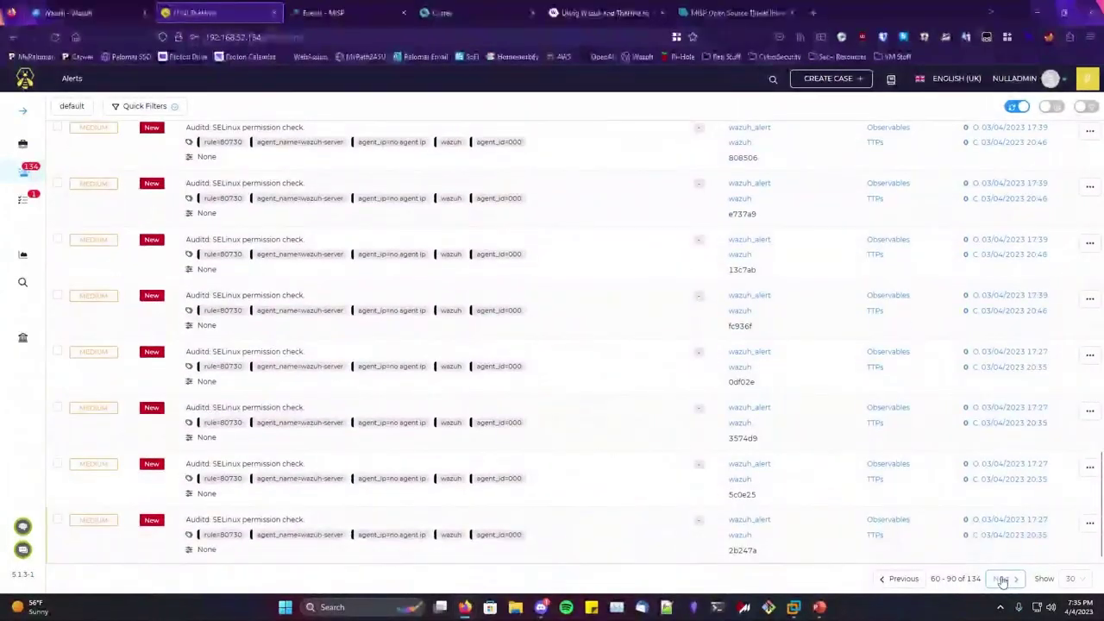
click(1002, 578)
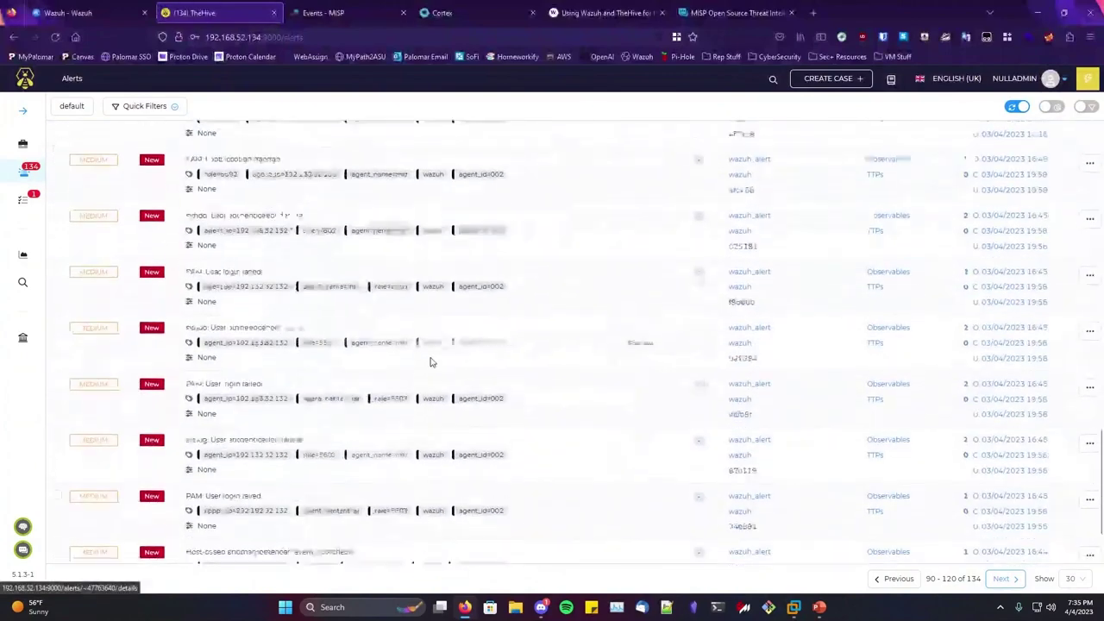
Find the "sshd: authentication failed." alert with reference ff97bc, open it and examine its rule details
scroll(266, 374, up, 1)
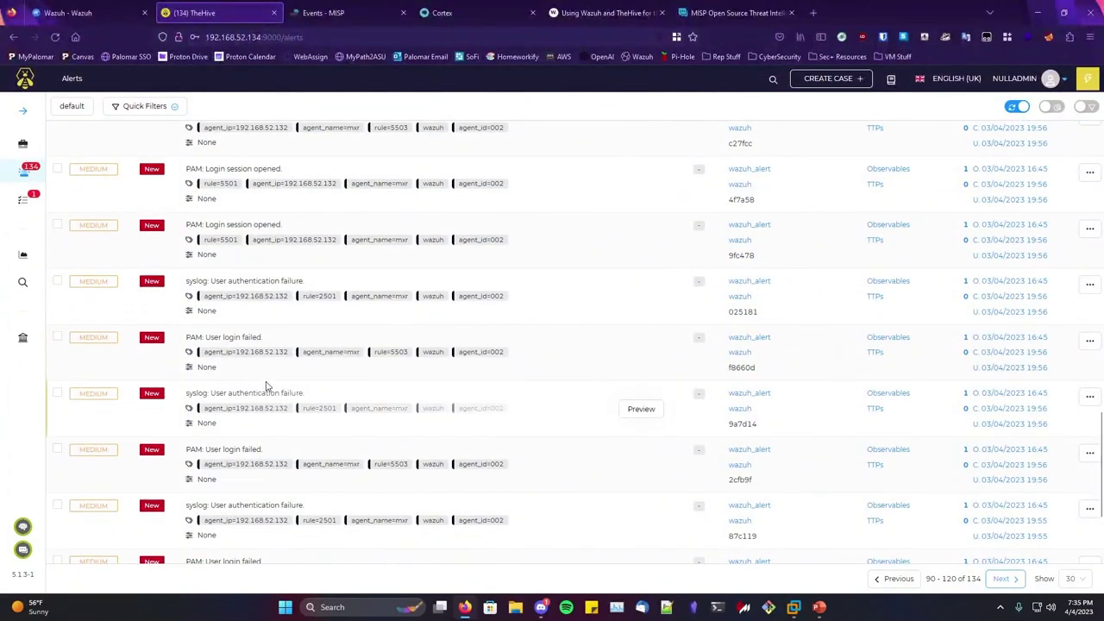
scroll(266, 379, up, 1)
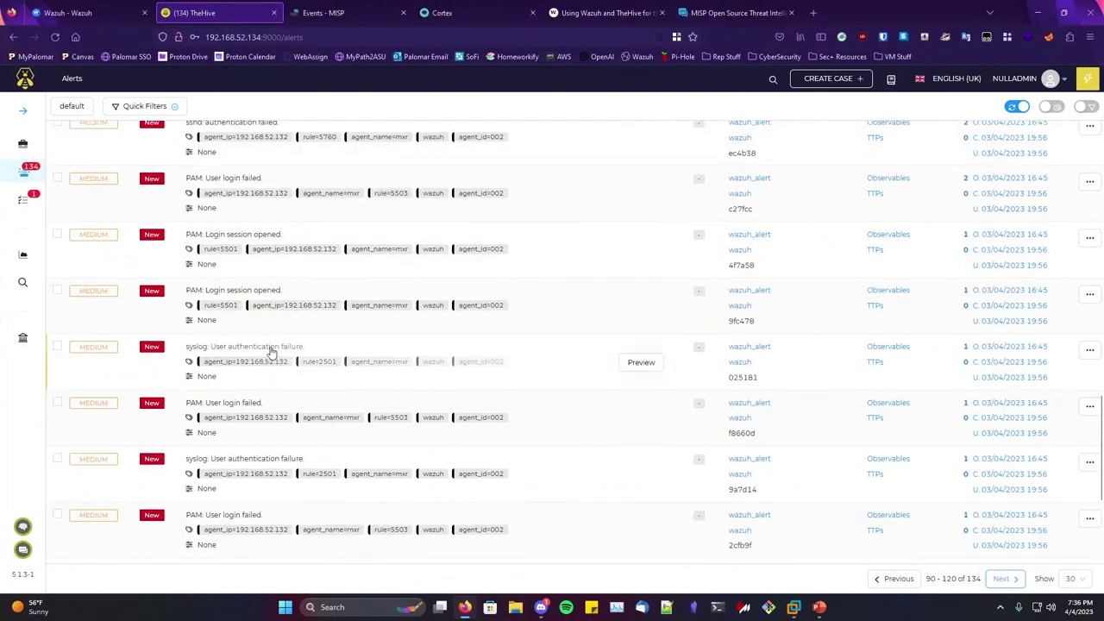
scroll(270, 352, up, 2)
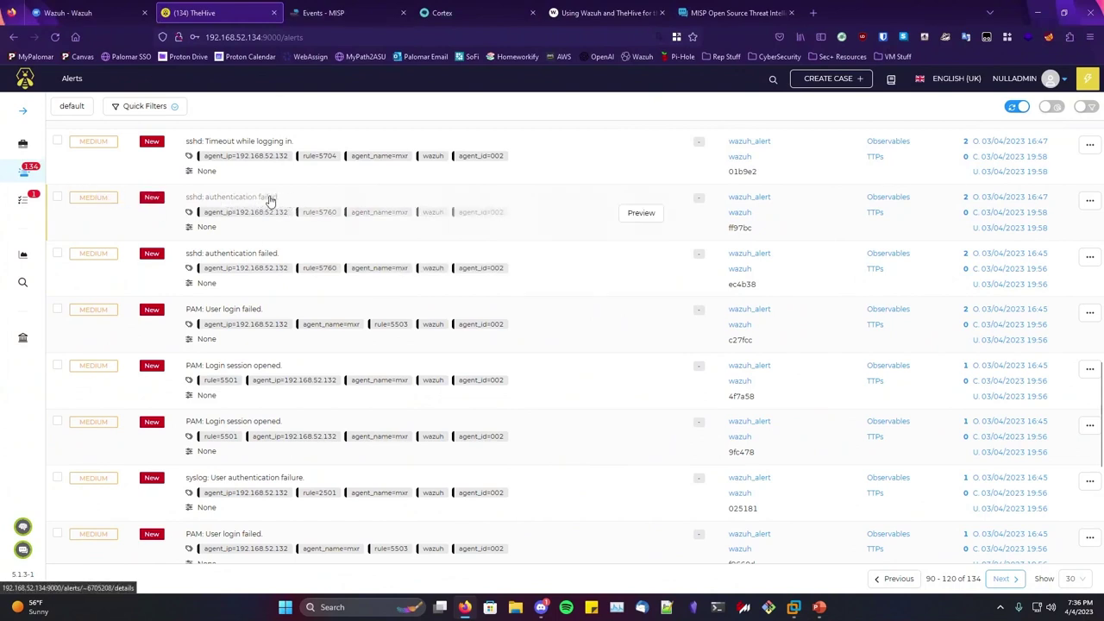
click(298, 201)
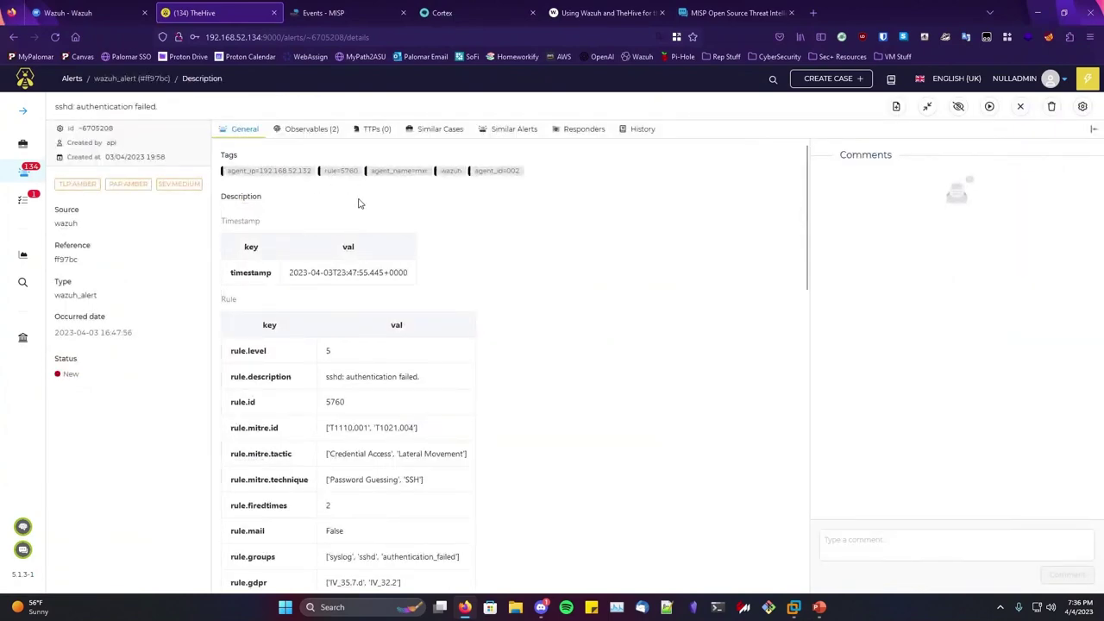
scroll(475, 328, down, 10)
scroll(414, 340, up, 10)
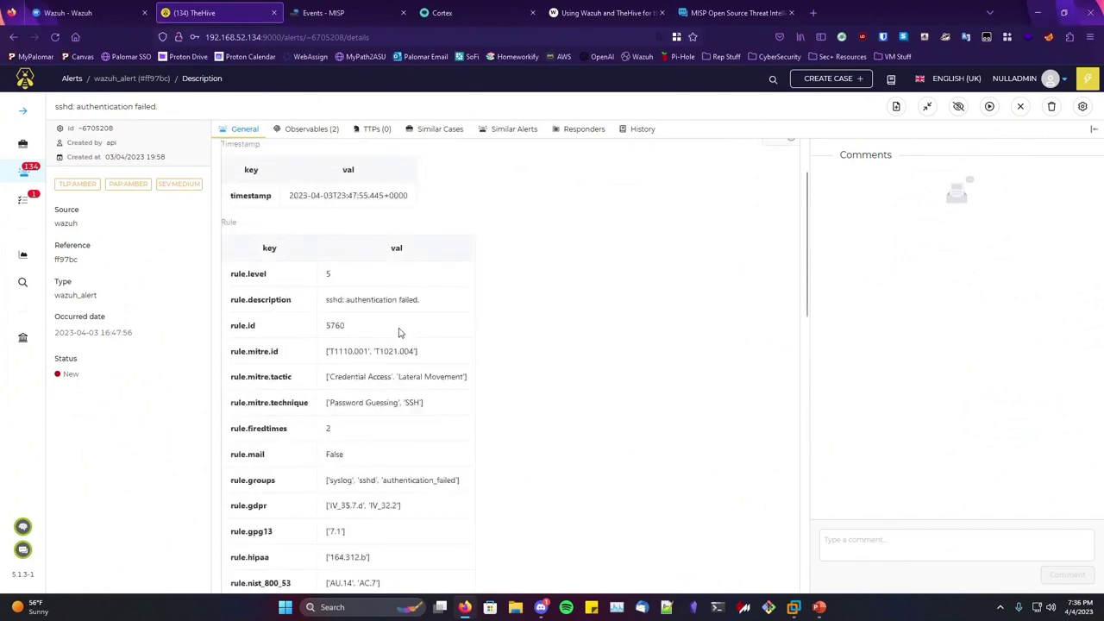
Start an empty case from the alert and review the prefilled fields and description
click(897, 108)
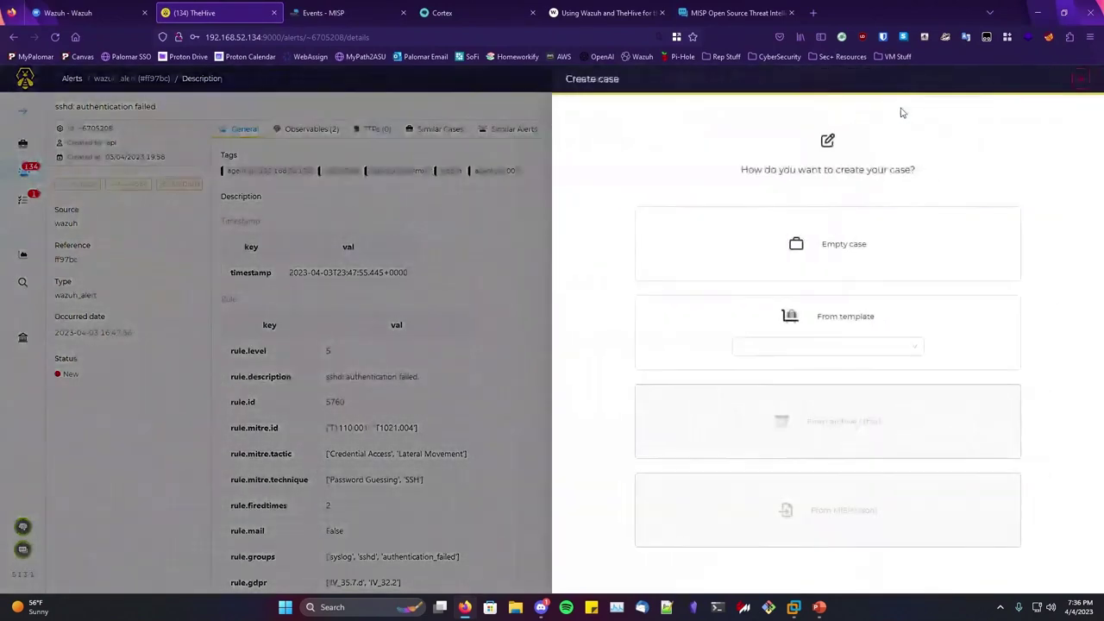
click(912, 348)
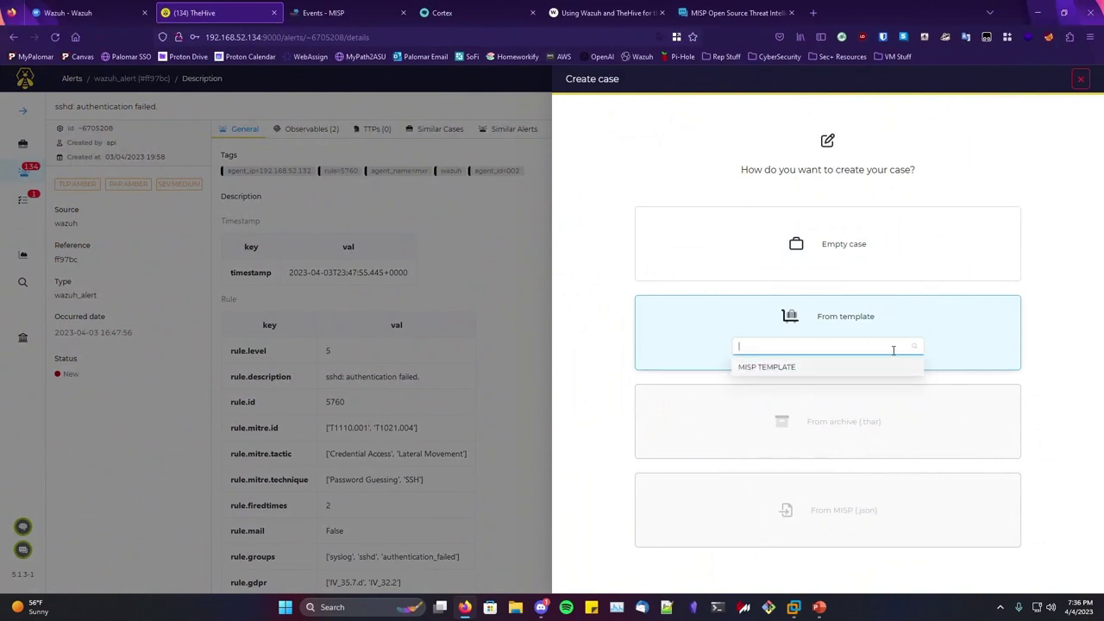
click(844, 244)
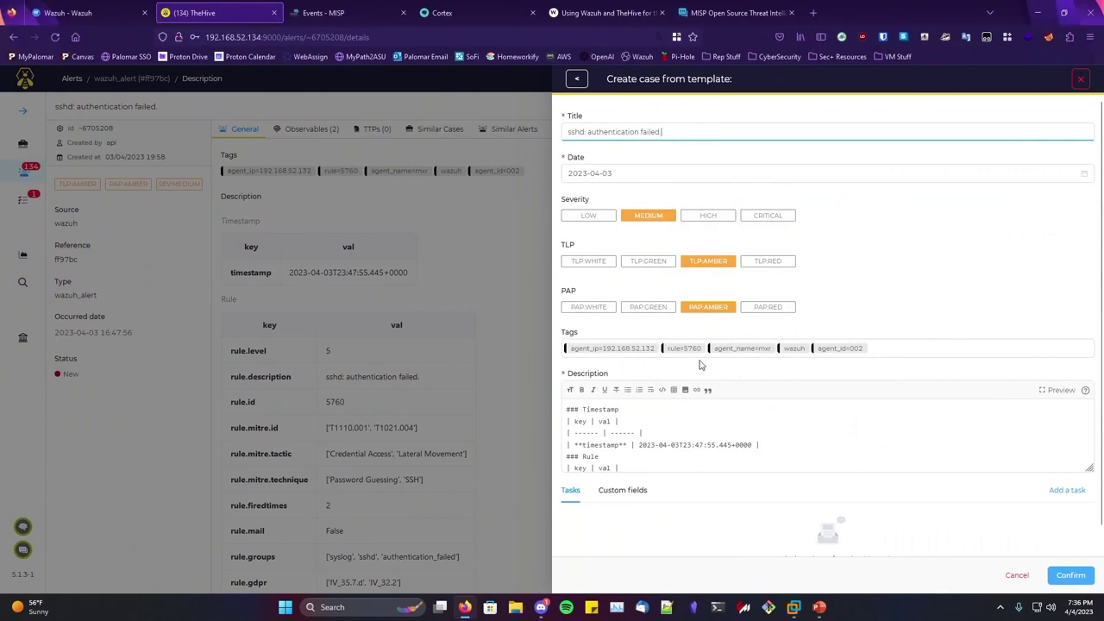
scroll(687, 418, down, 8)
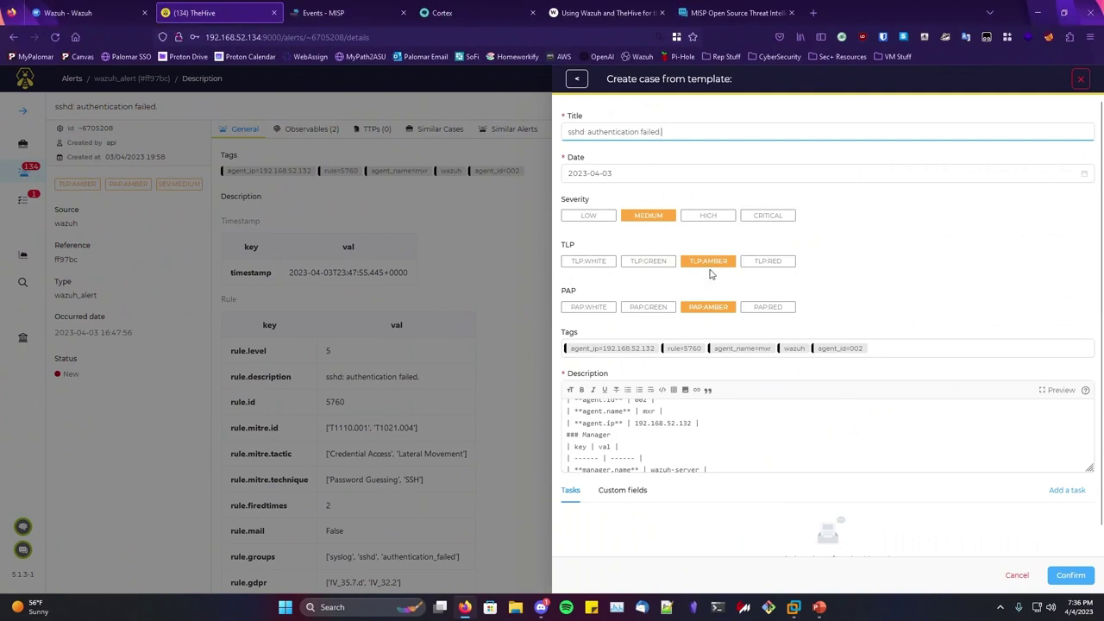
scroll(725, 421, down, 5)
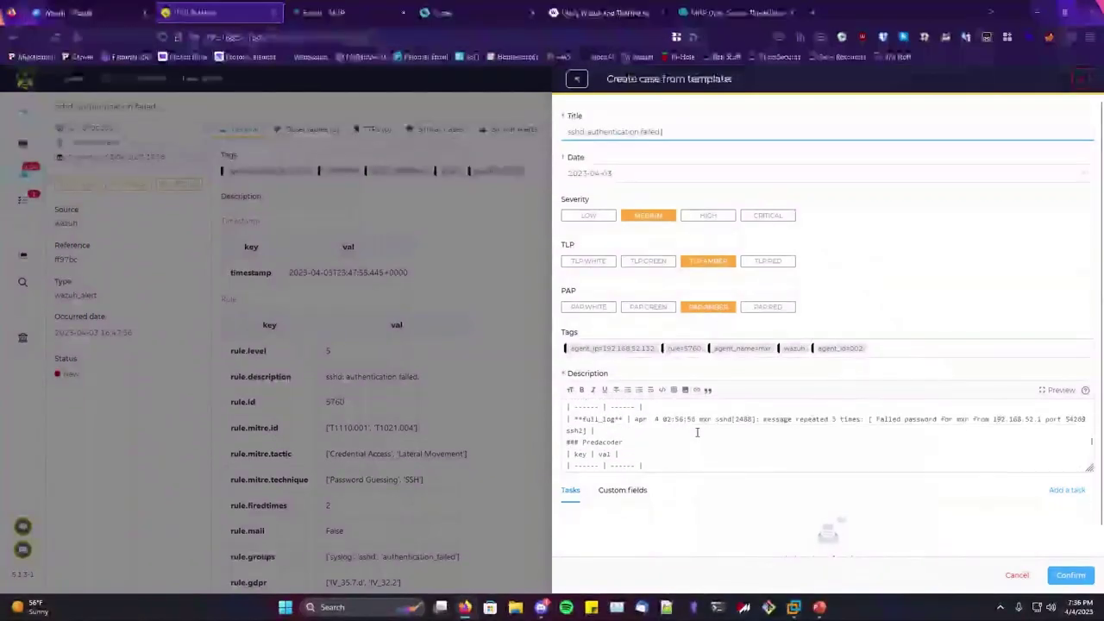
scroll(724, 410, up, 5)
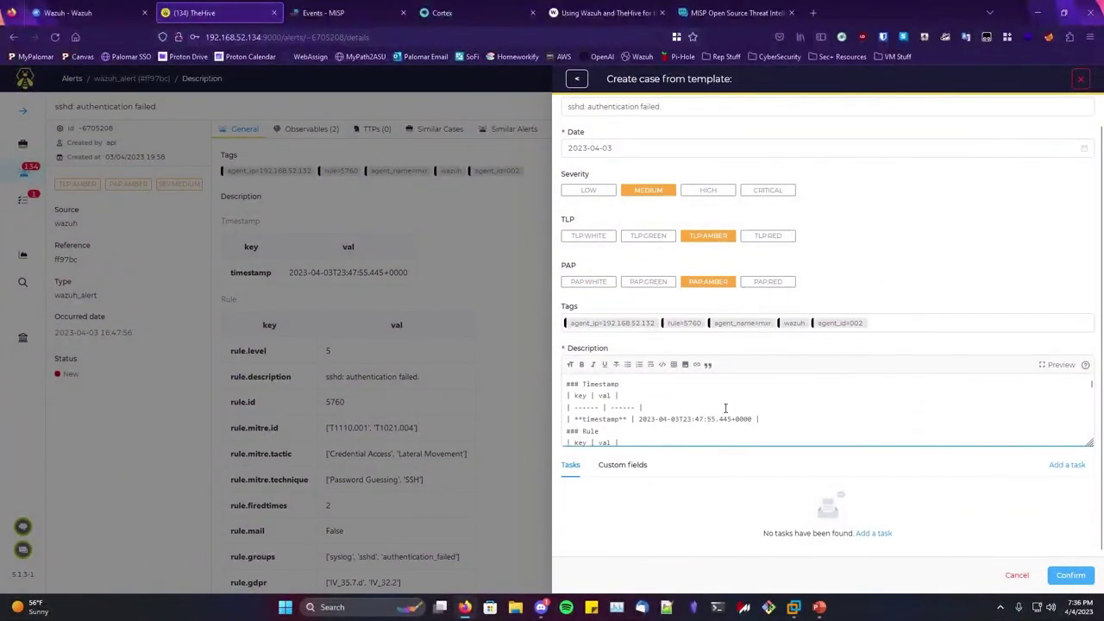
Replace the case description with "sshd investigation" and create the case
key(ctrl+a)
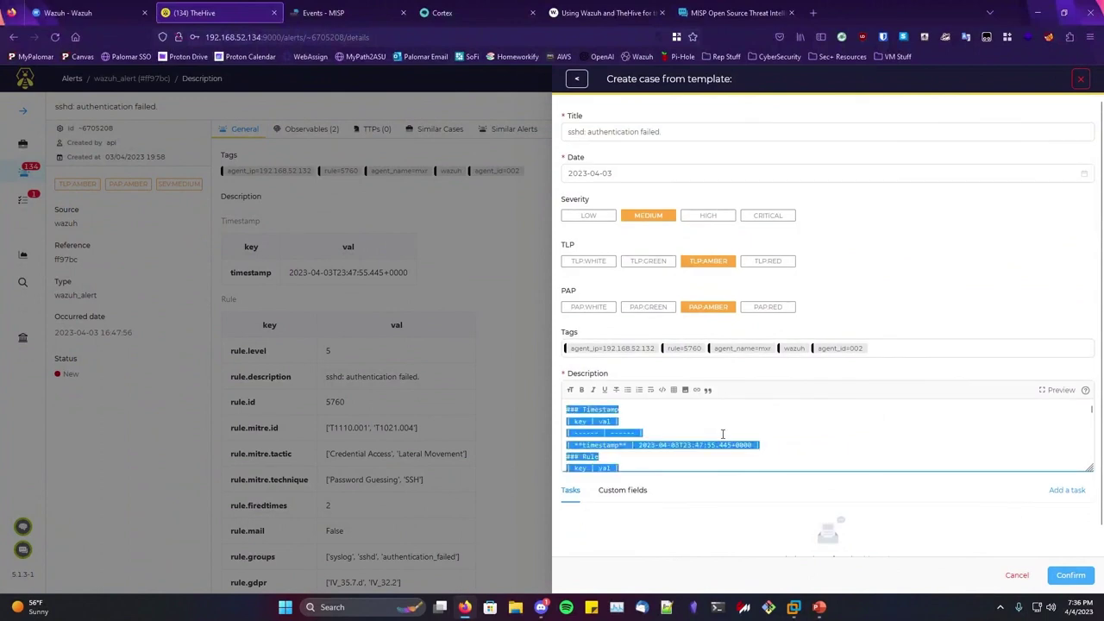
key(BackSpace)
text(ssh)
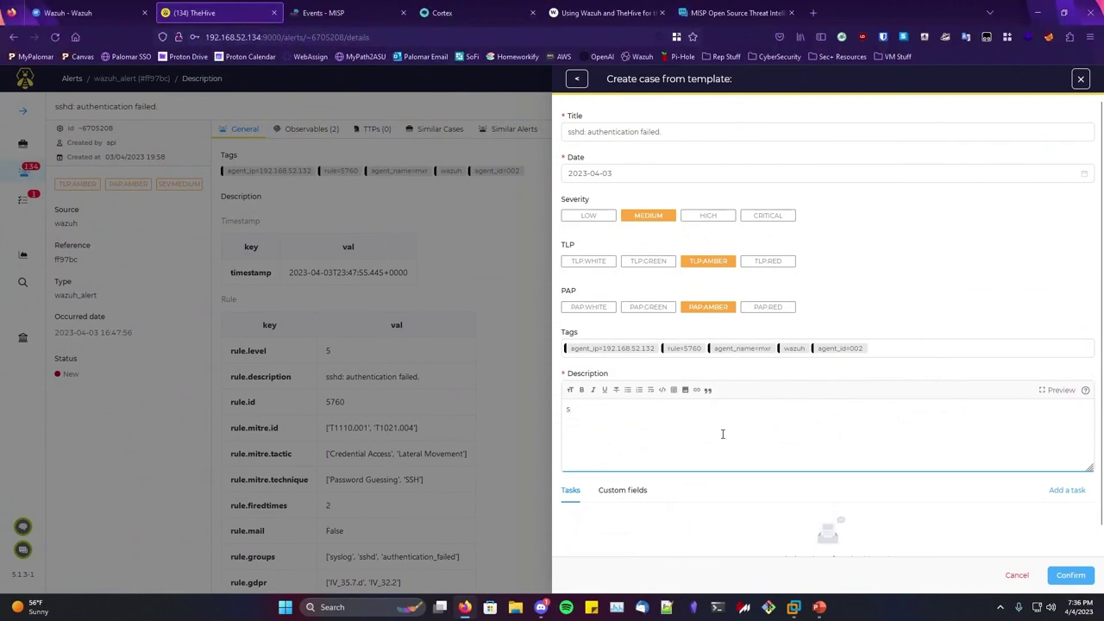
text(shd investigation)
click(1070, 574)
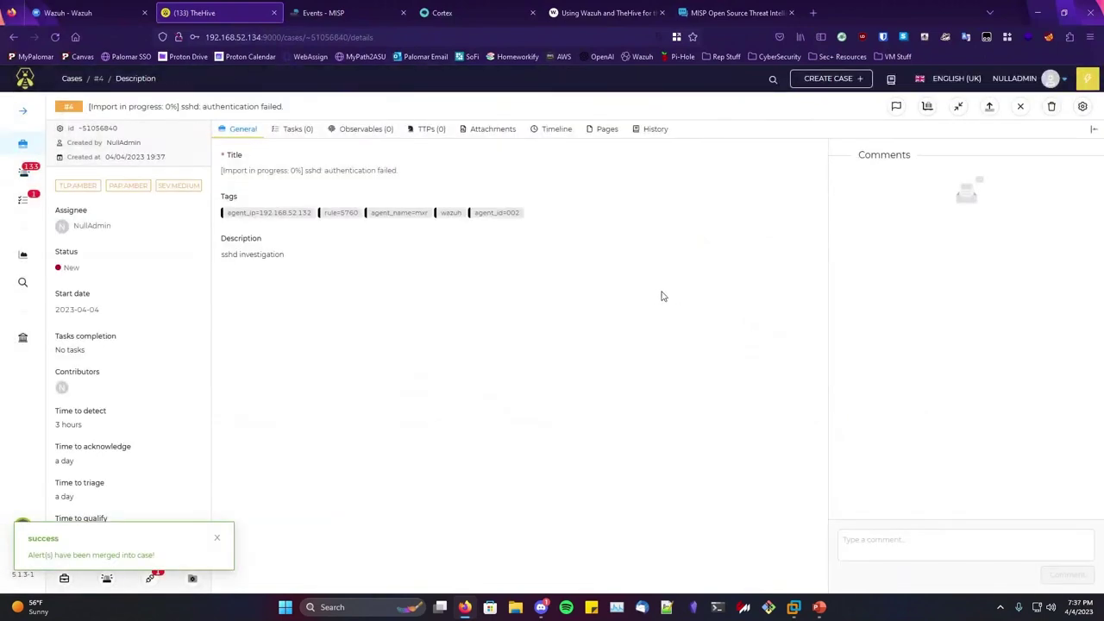
Return to the case list and open the tasks of the "sshd: authentication failed." case
click(73, 144)
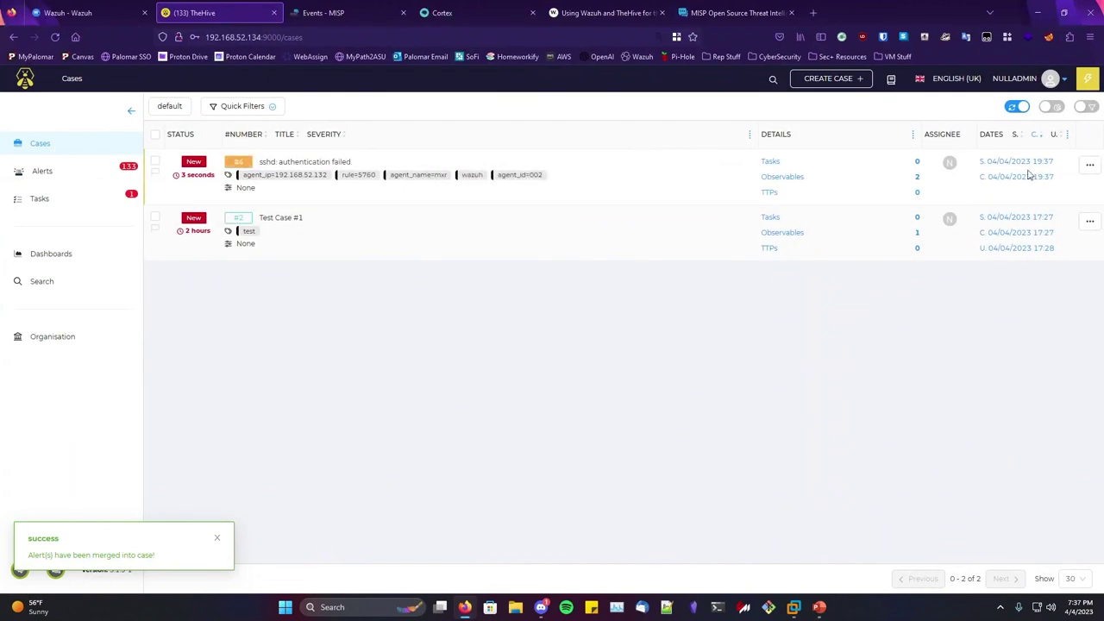
click(1090, 168)
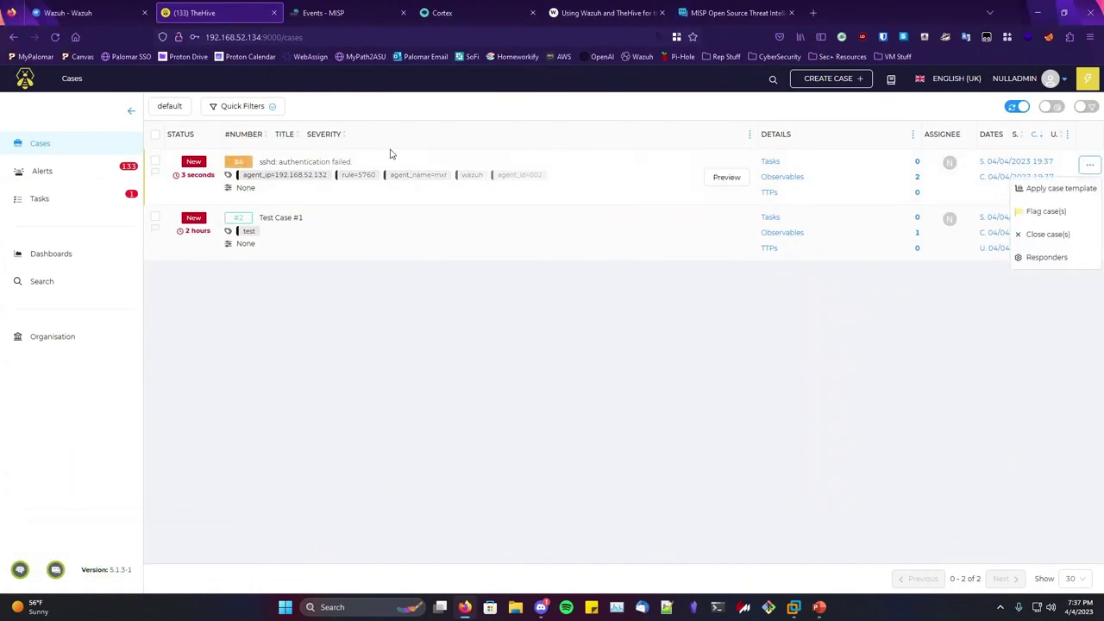
click(341, 164)
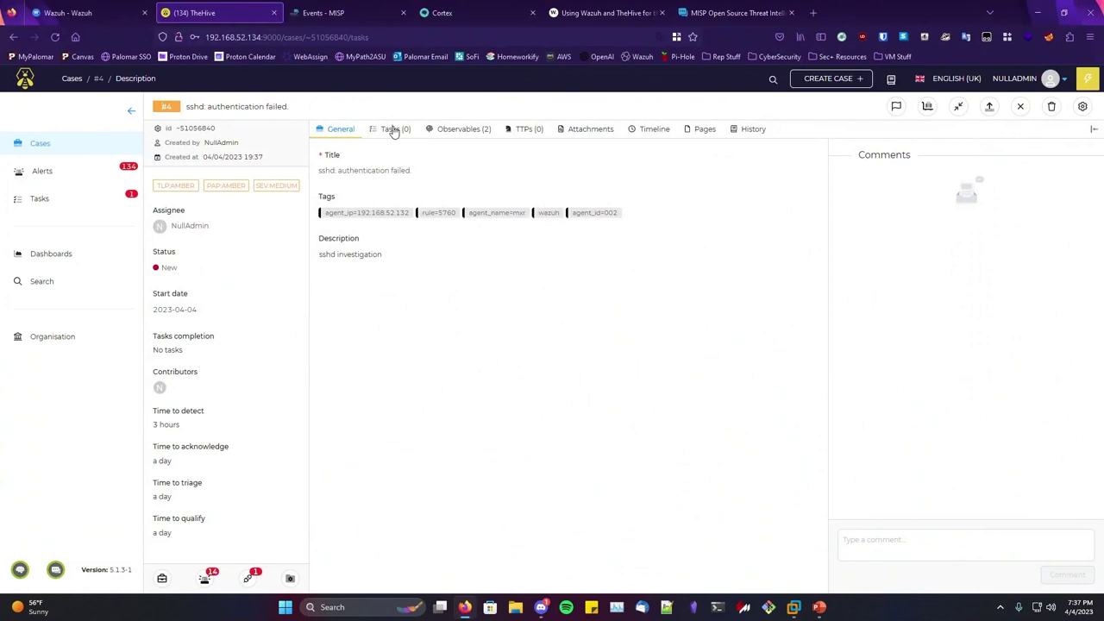
click(394, 130)
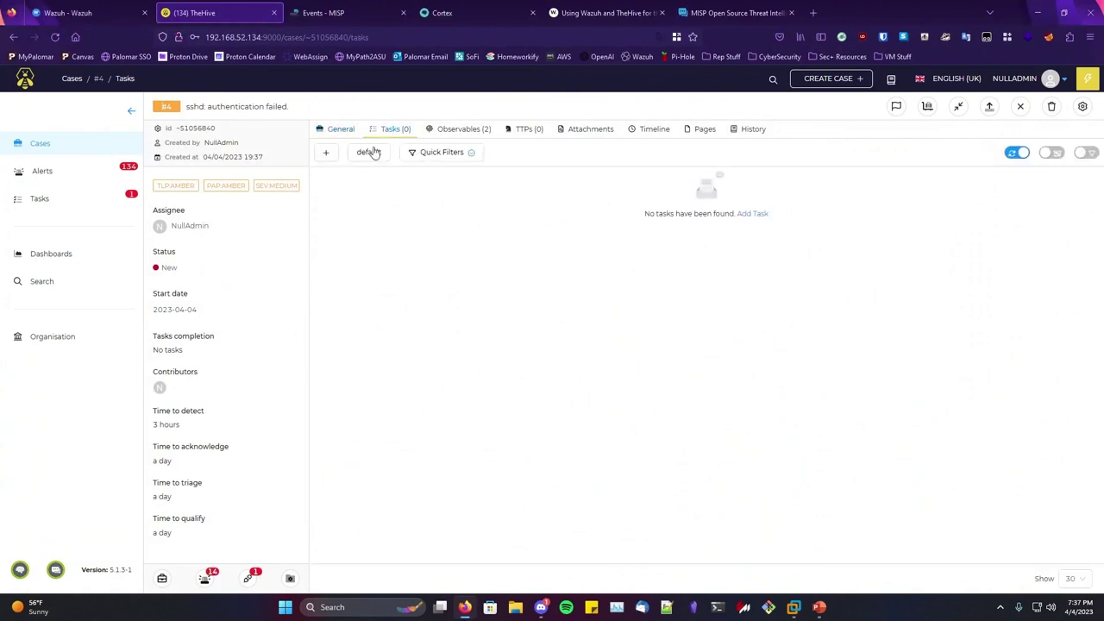
Add a mandatory task titled "Find Auth Error Logs" in the default group and assign it to analyst
click(327, 155)
click(653, 171)
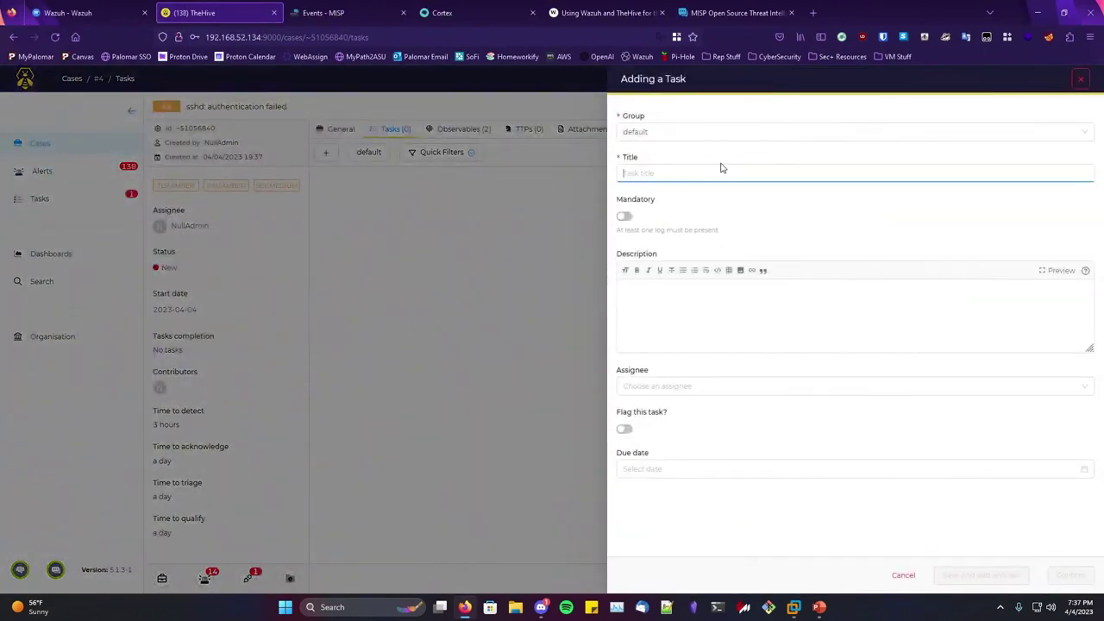
text(Find Auth Error Logs)
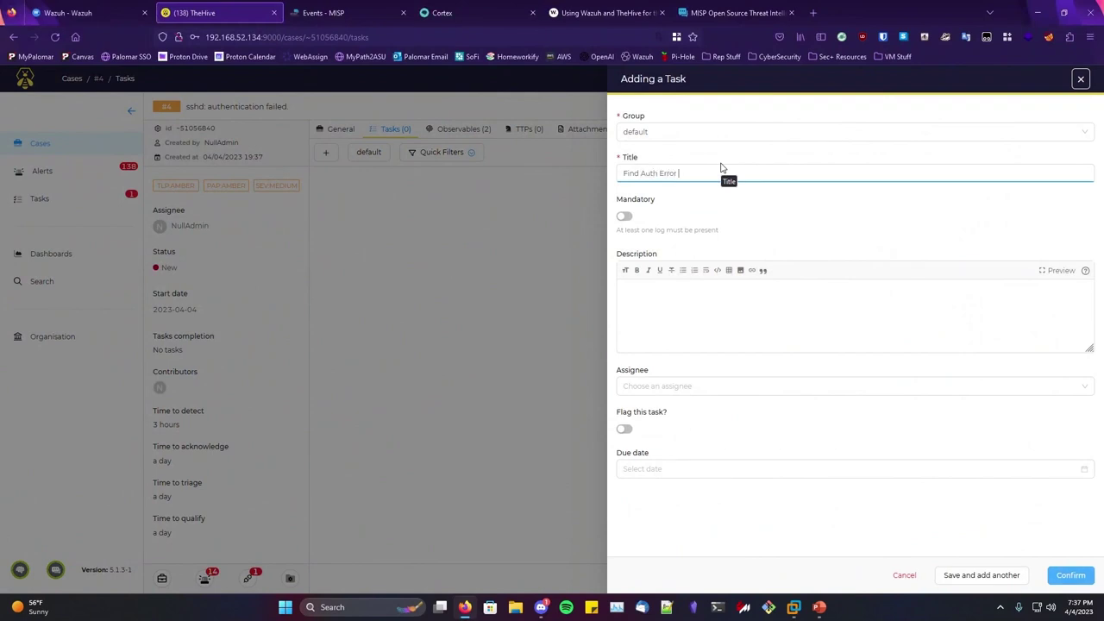
click(625, 216)
click(693, 298)
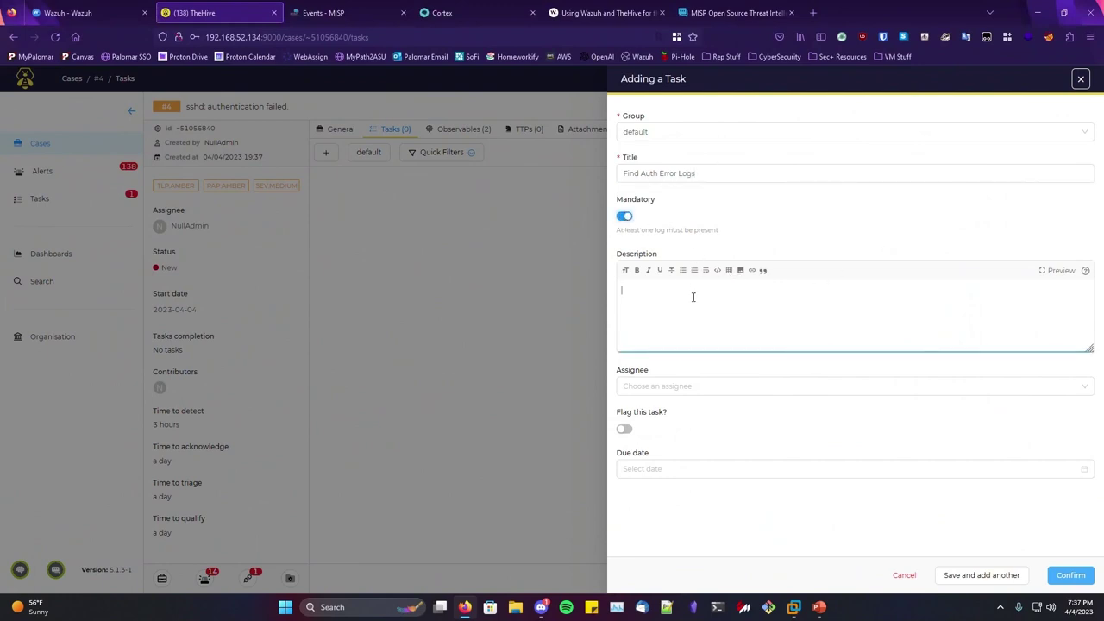
click(726, 388)
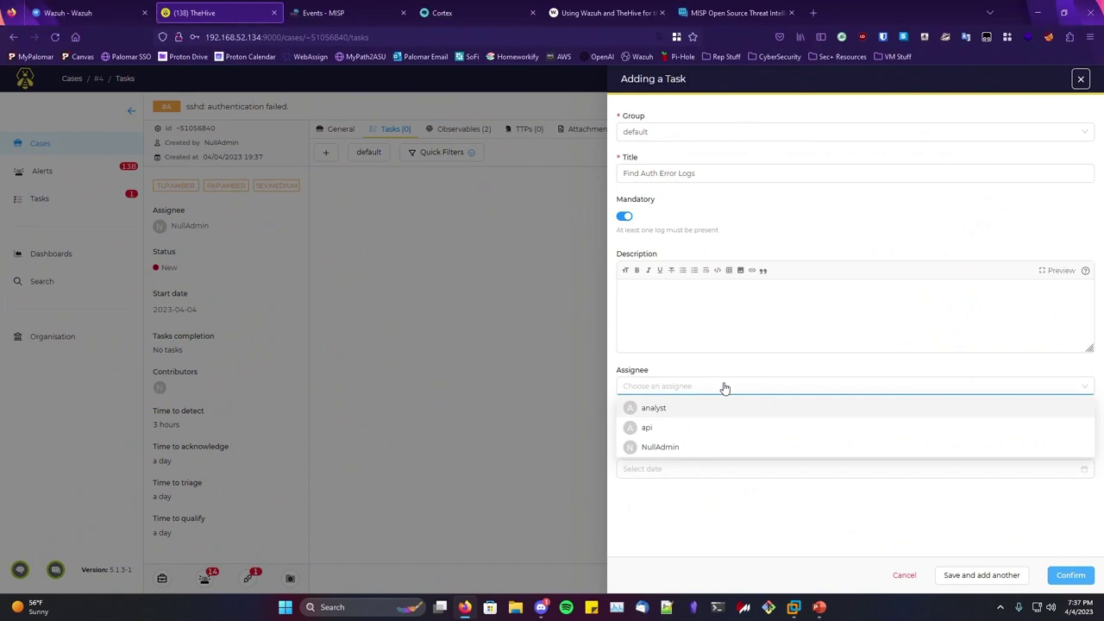
click(671, 412)
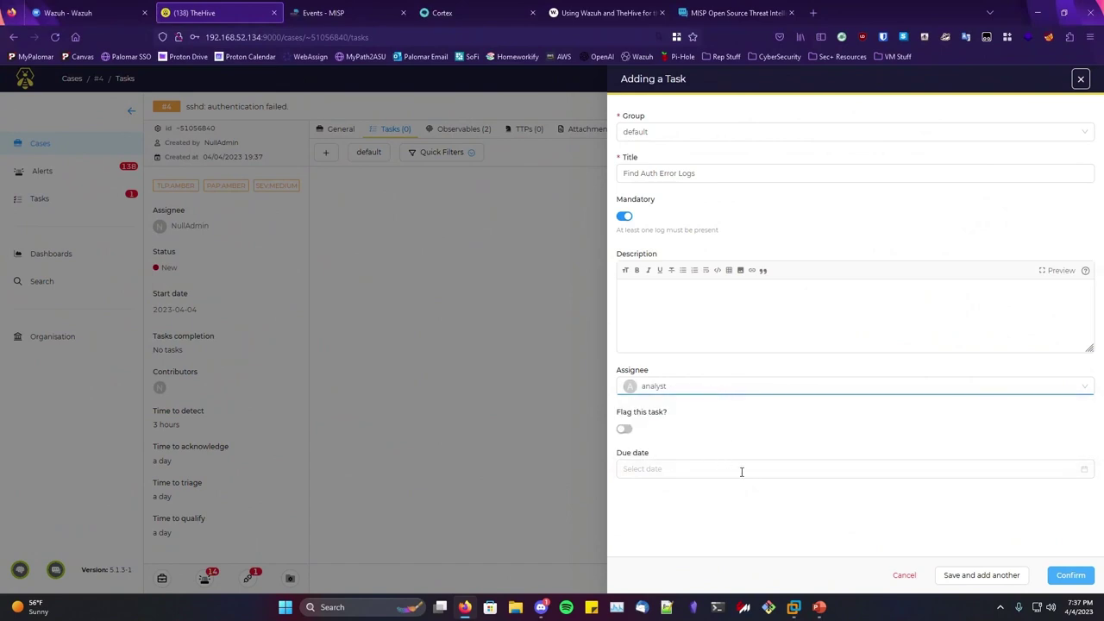
click(741, 471)
click(695, 349)
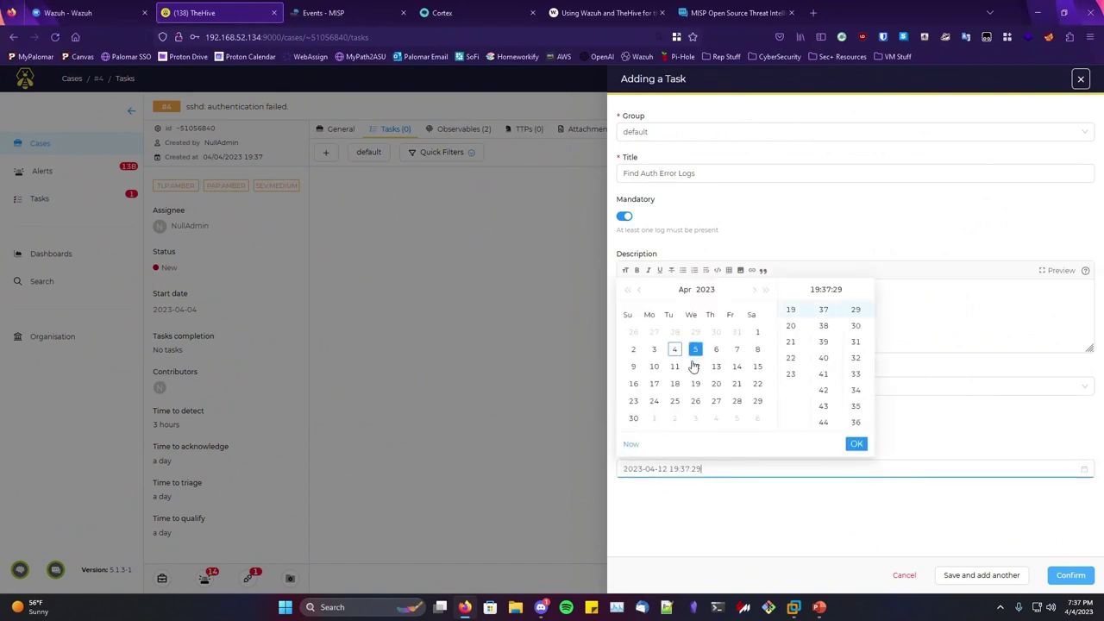
click(674, 349)
scroll(862, 382, down, 3)
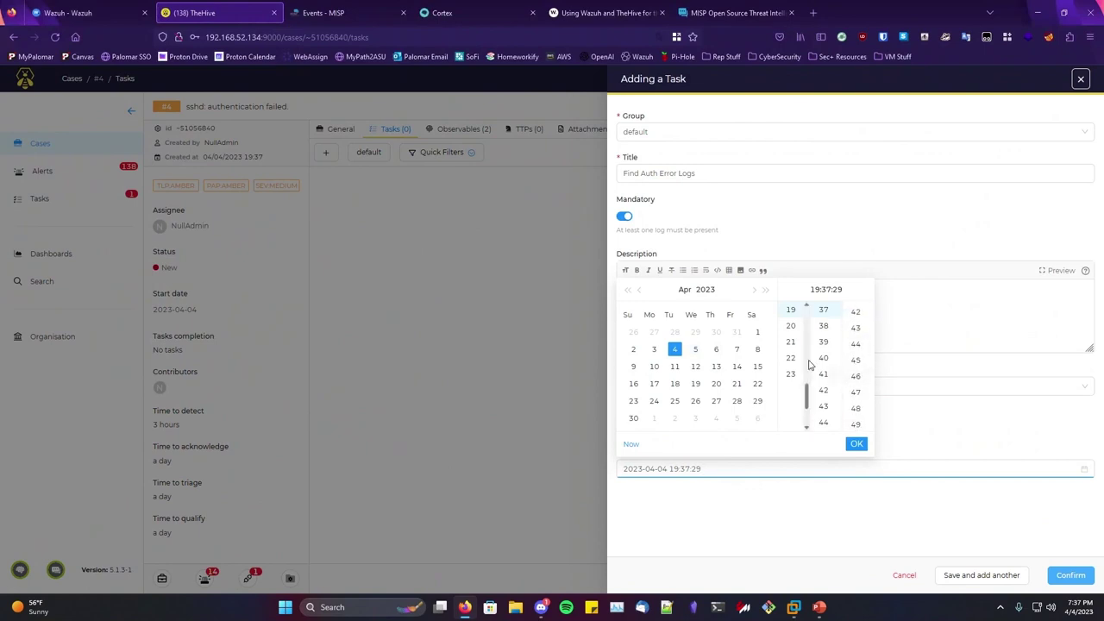
click(800, 358)
click(854, 360)
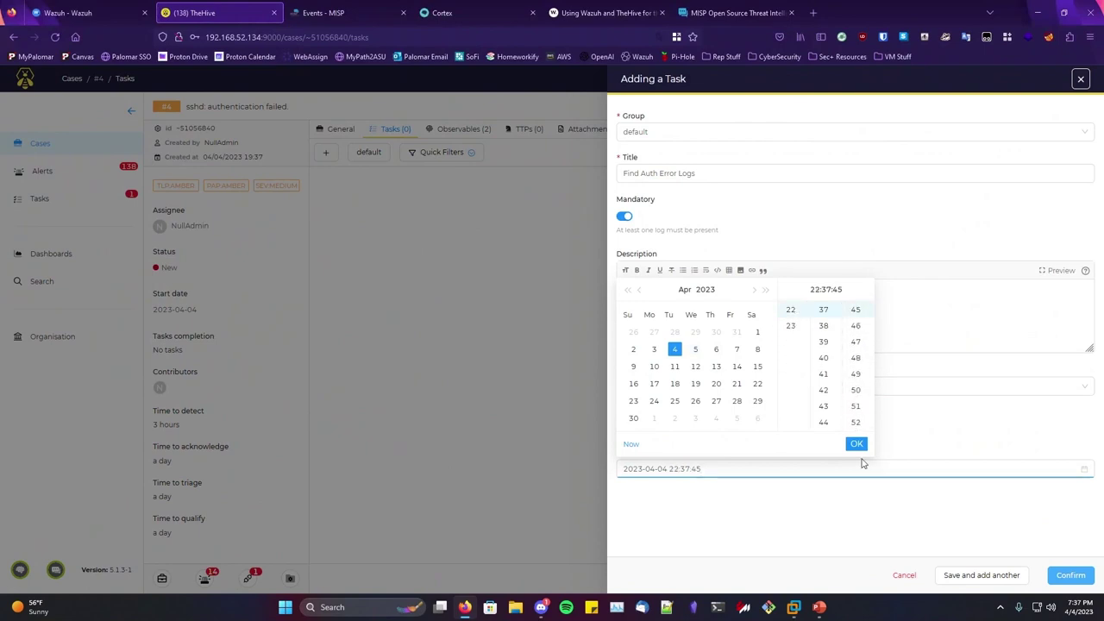
click(906, 480)
click(1071, 574)
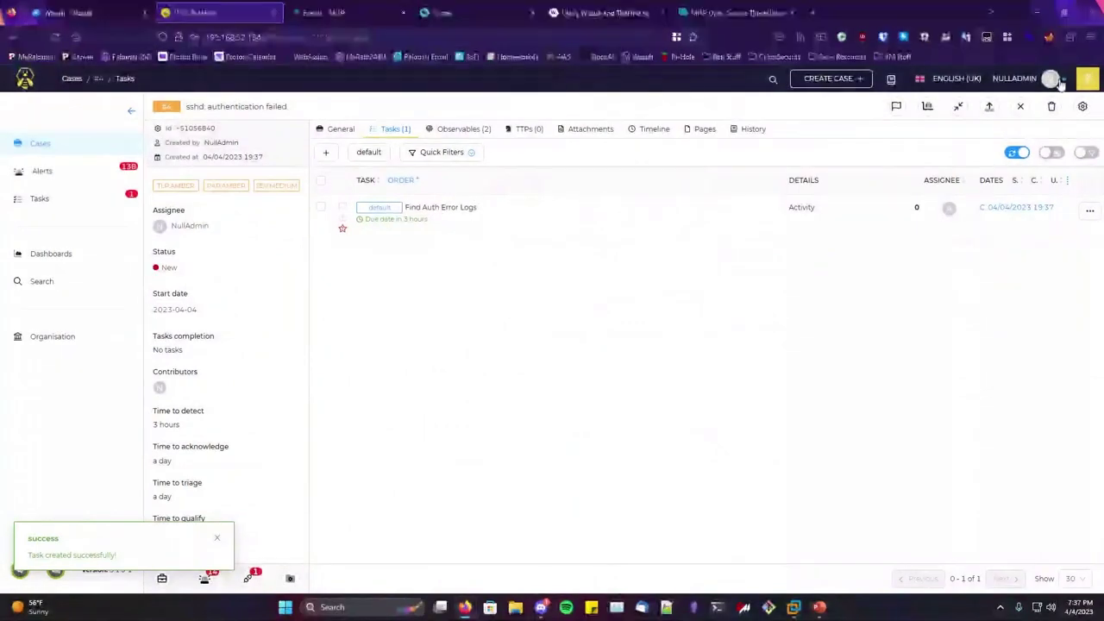
Log out and sign back in as the analyst account using its saved login and password
click(1052, 79)
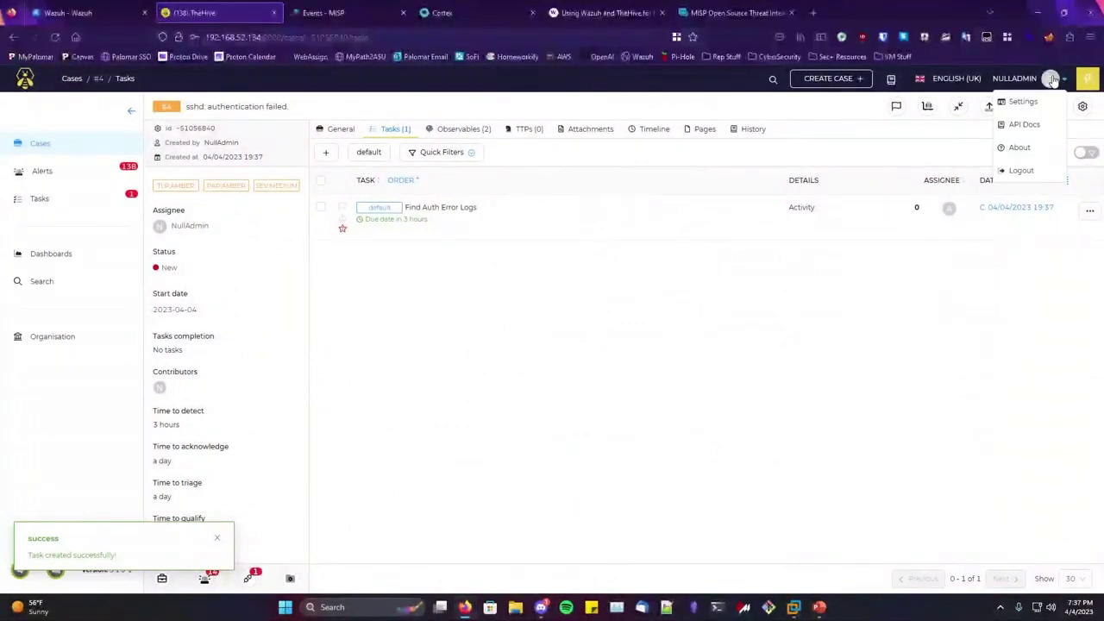
click(1022, 169)
click(595, 265)
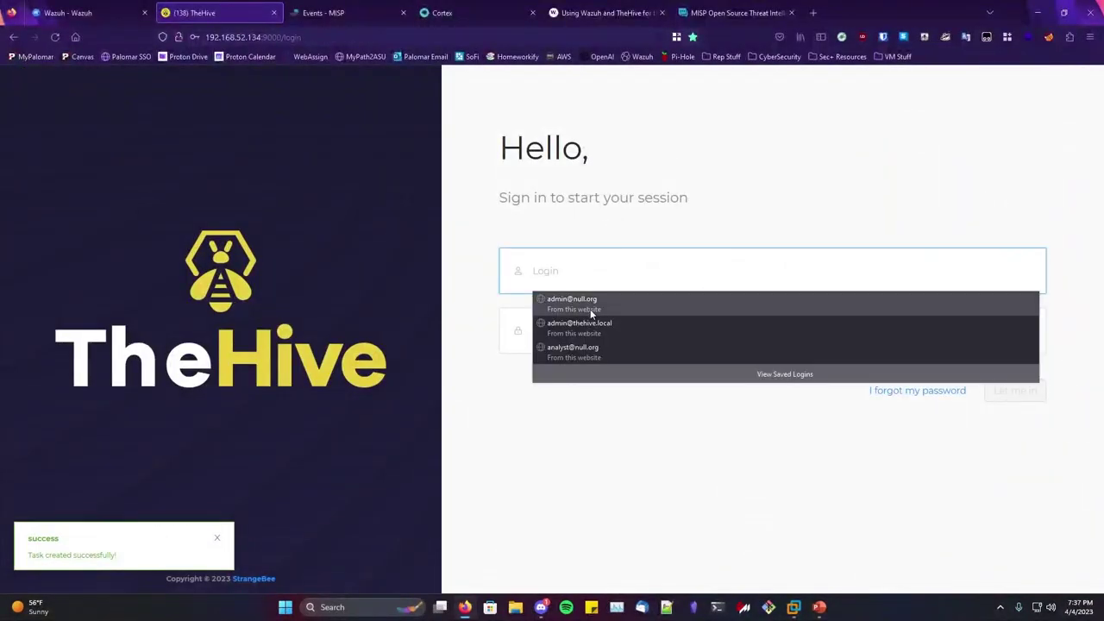
click(588, 350)
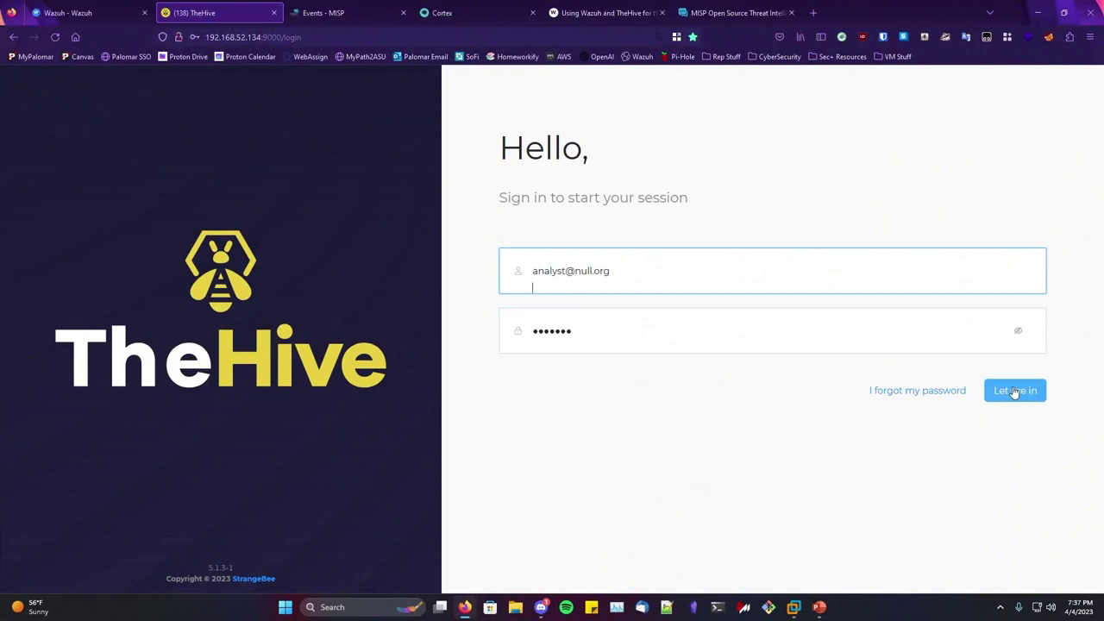
click(1015, 391)
click(1078, 76)
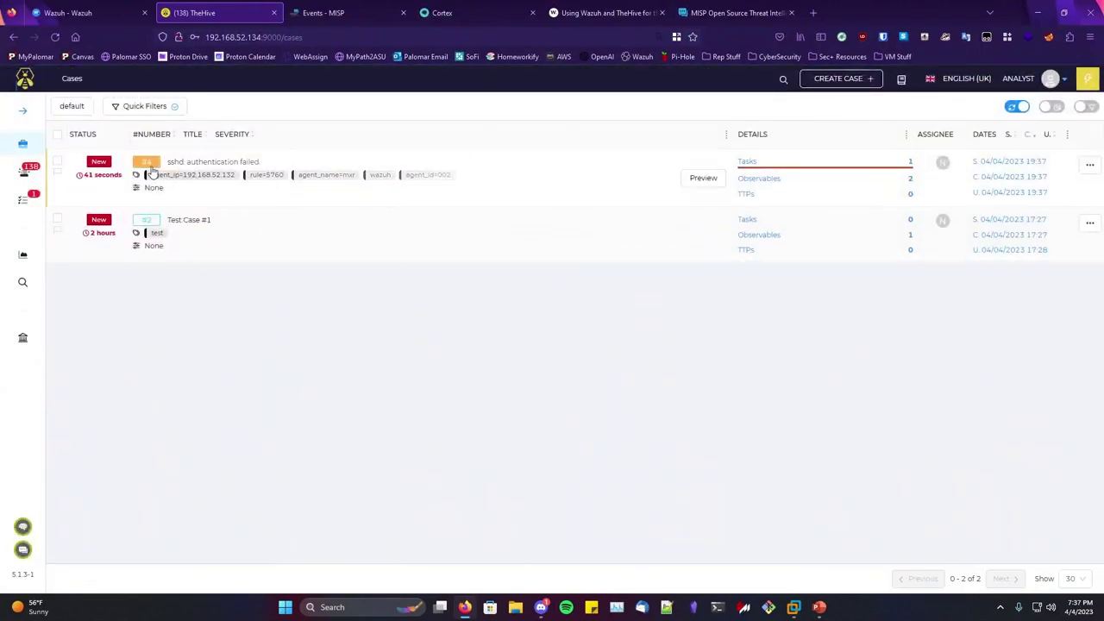
Open the "Find Auth Error Logs" task of the "sshd: authentication failed." case and review its details
click(747, 162)
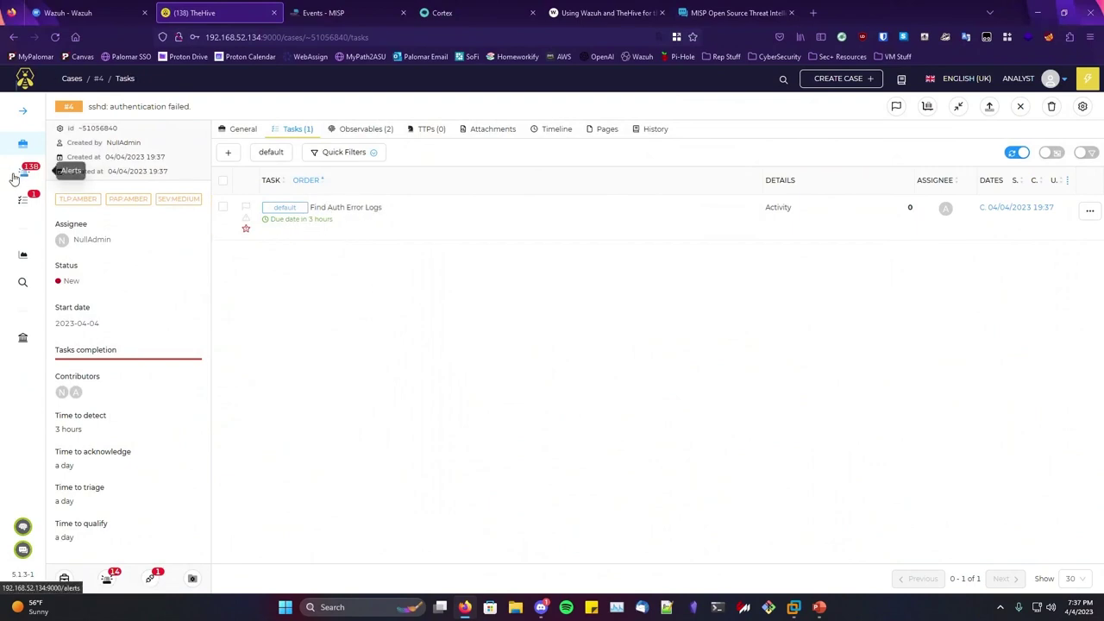
click(350, 209)
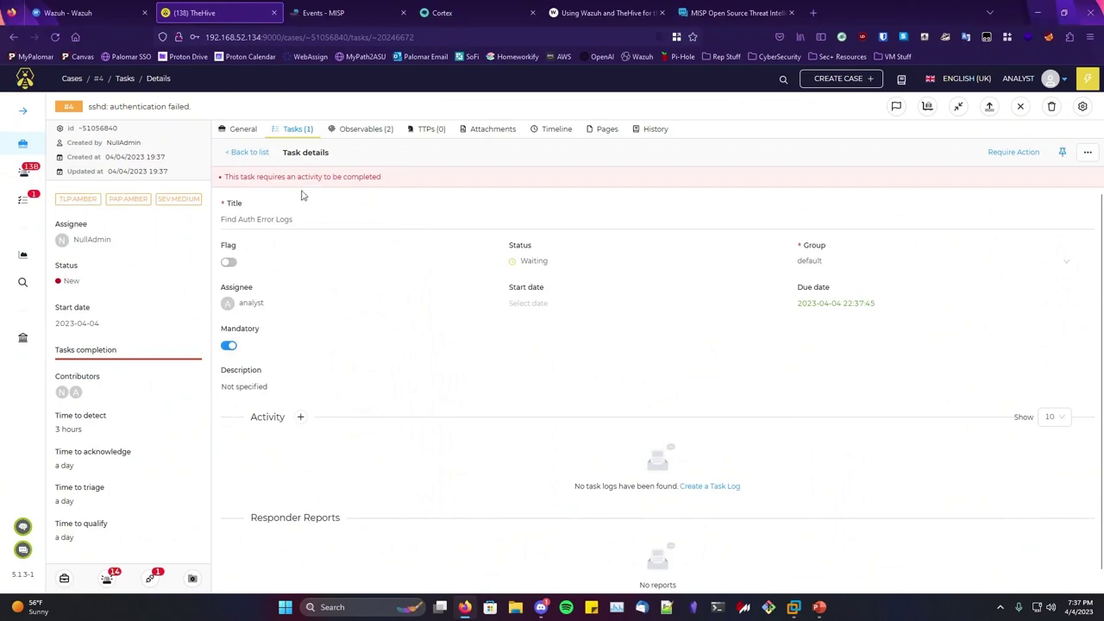
scroll(723, 464, down, 1)
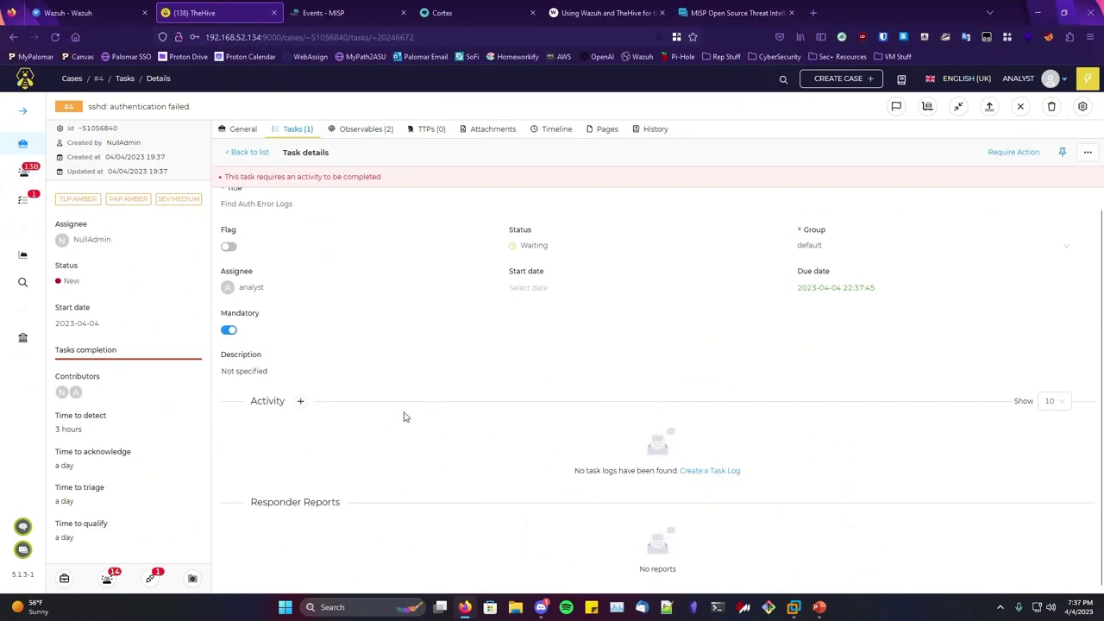
Look through the alert list for the imported "sshd: authentication failed." alert and the similar sshd alerts around it
click(24, 170)
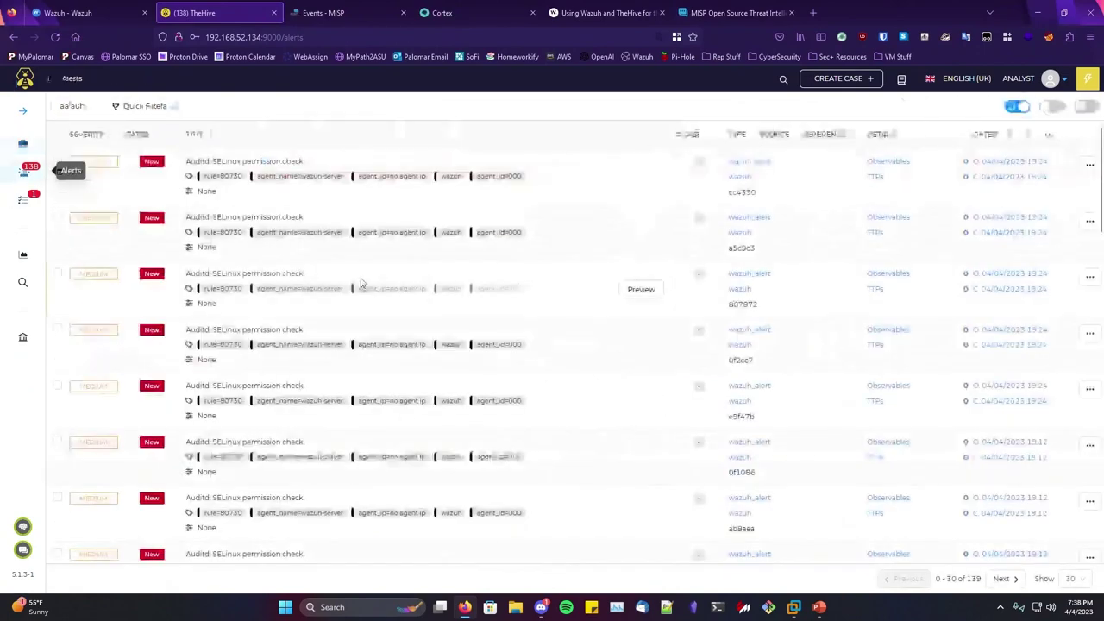
click(145, 107)
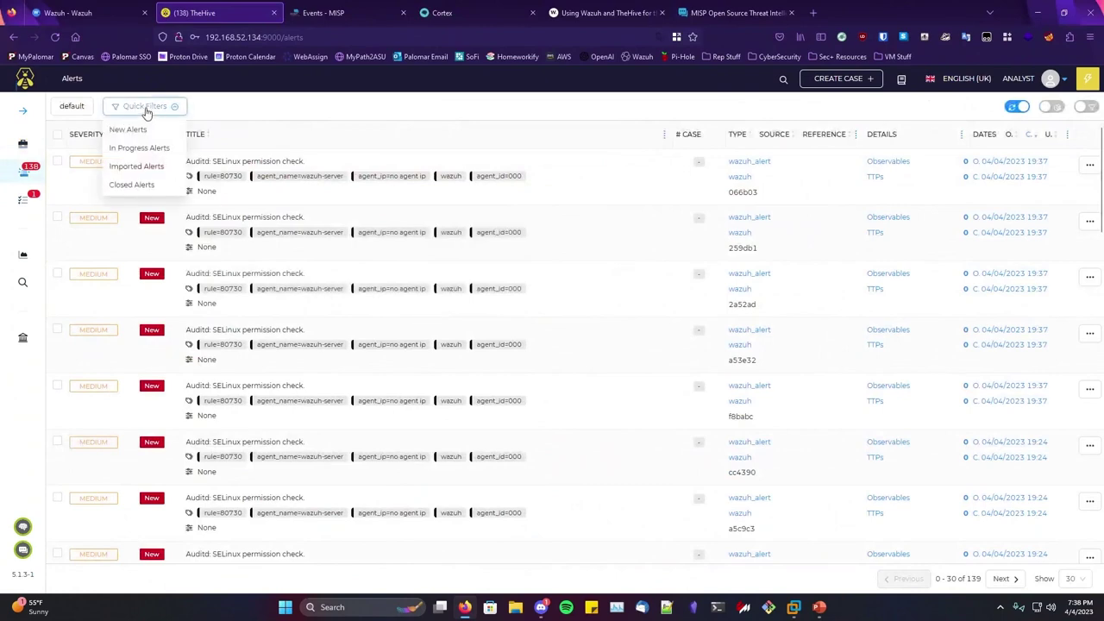
click(146, 107)
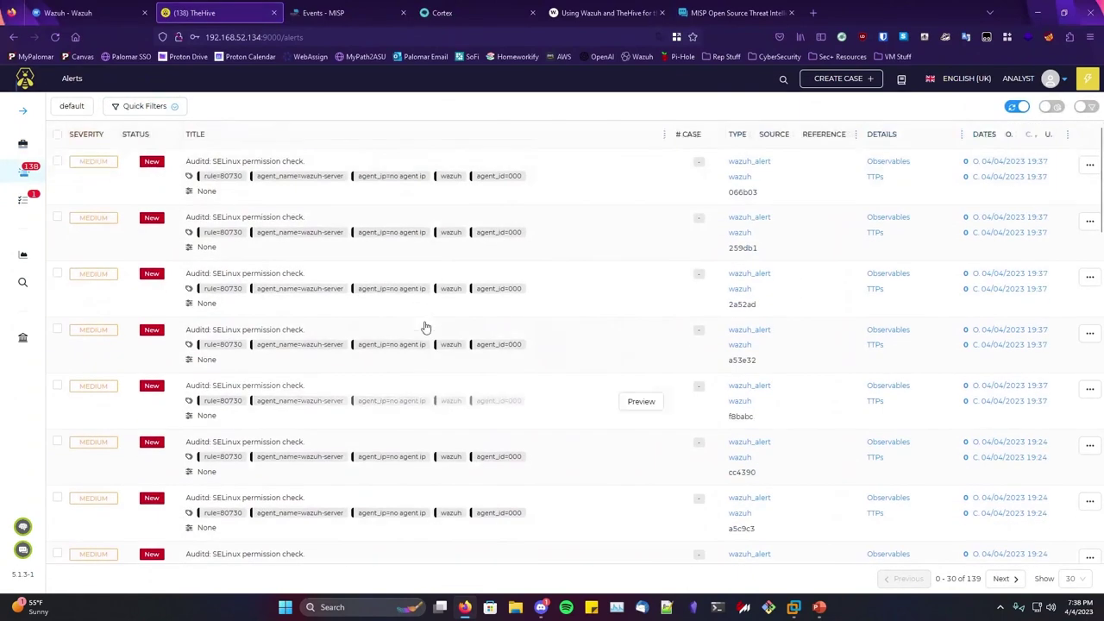
scroll(699, 259, down, 10)
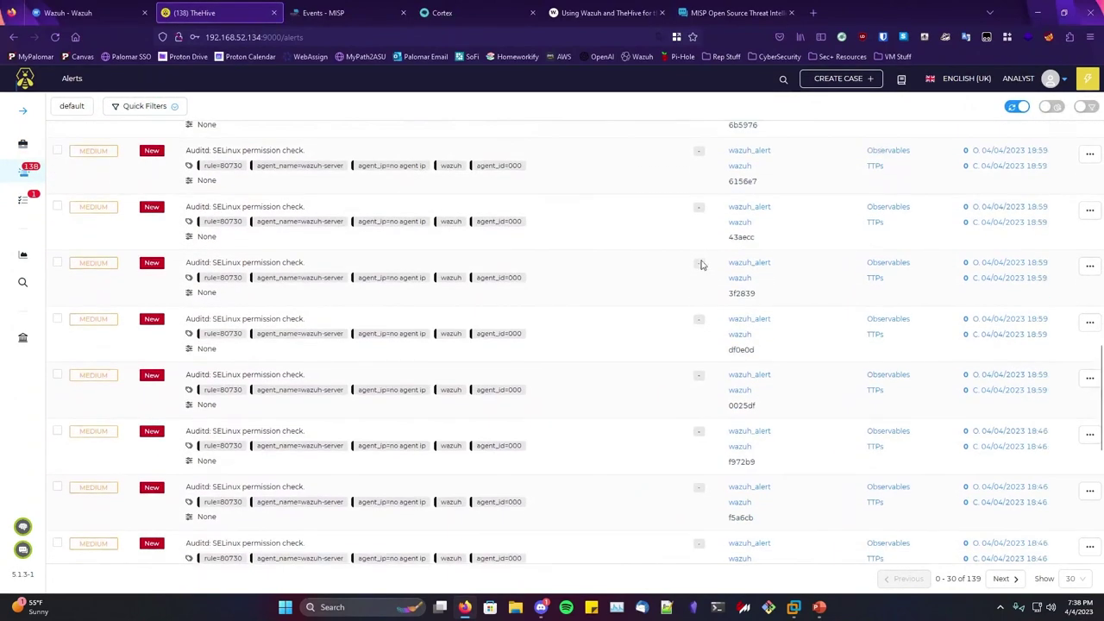
click(1002, 580)
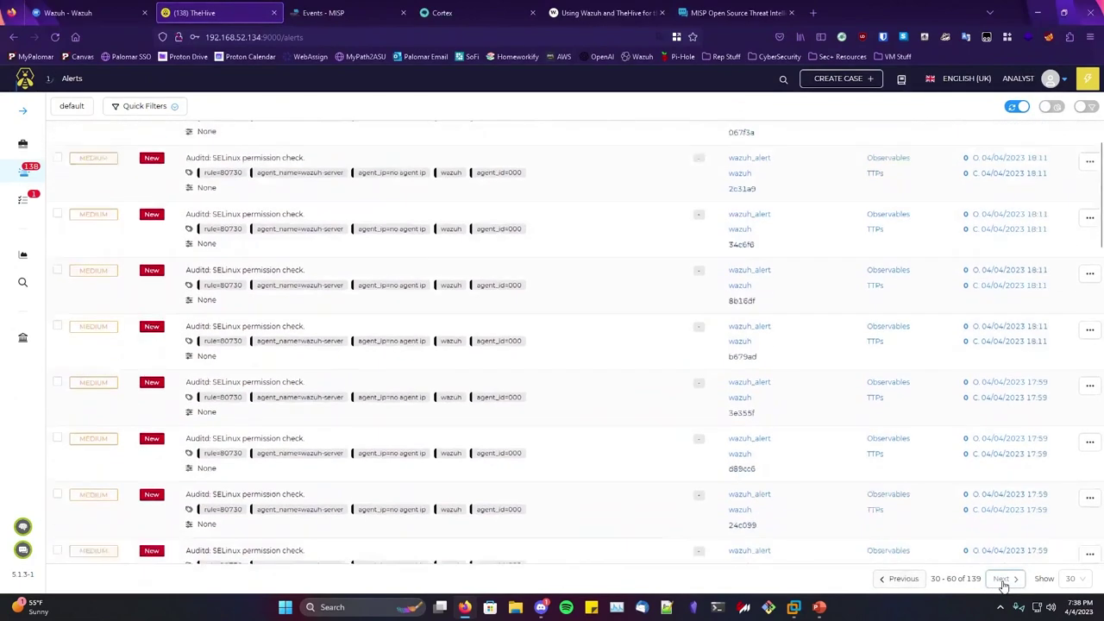
click(1003, 583)
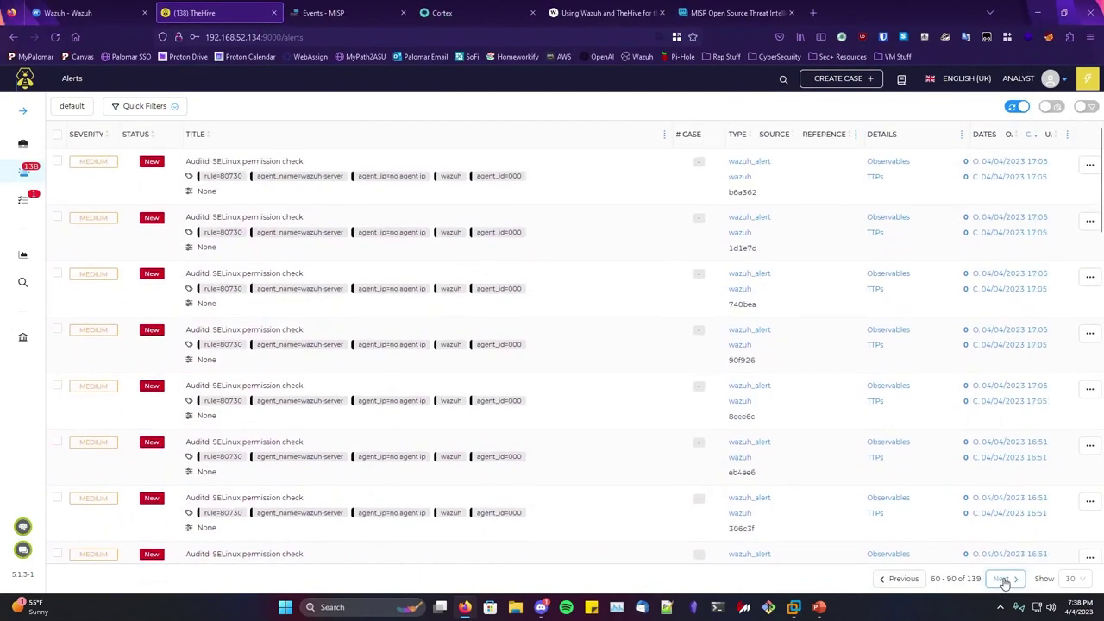
click(1003, 583)
scroll(545, 445, down, 12)
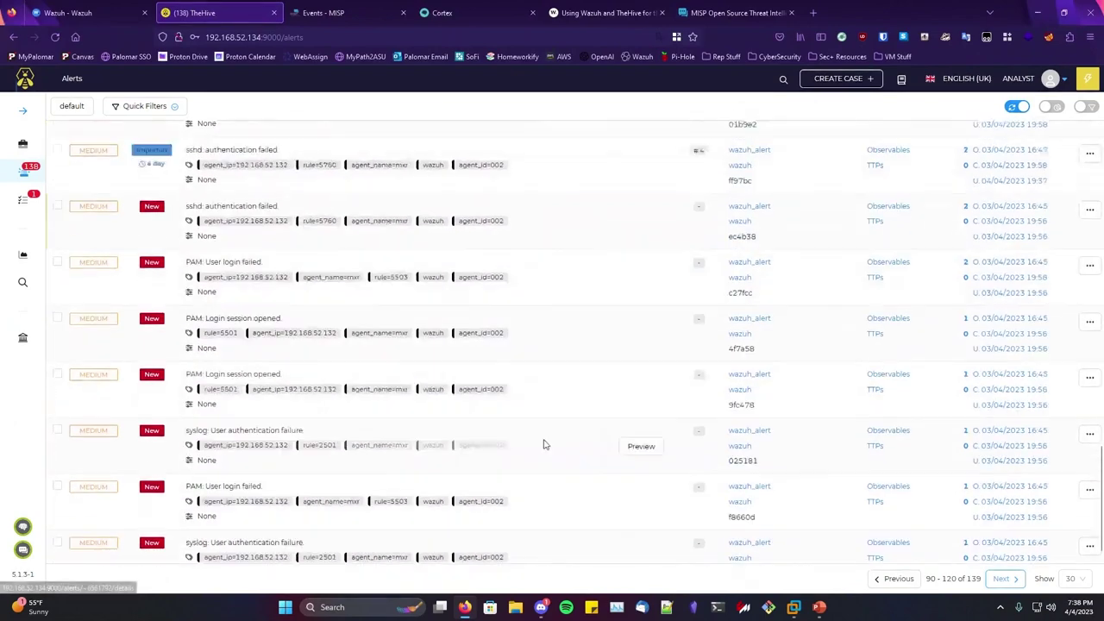
scroll(545, 445, up, 2)
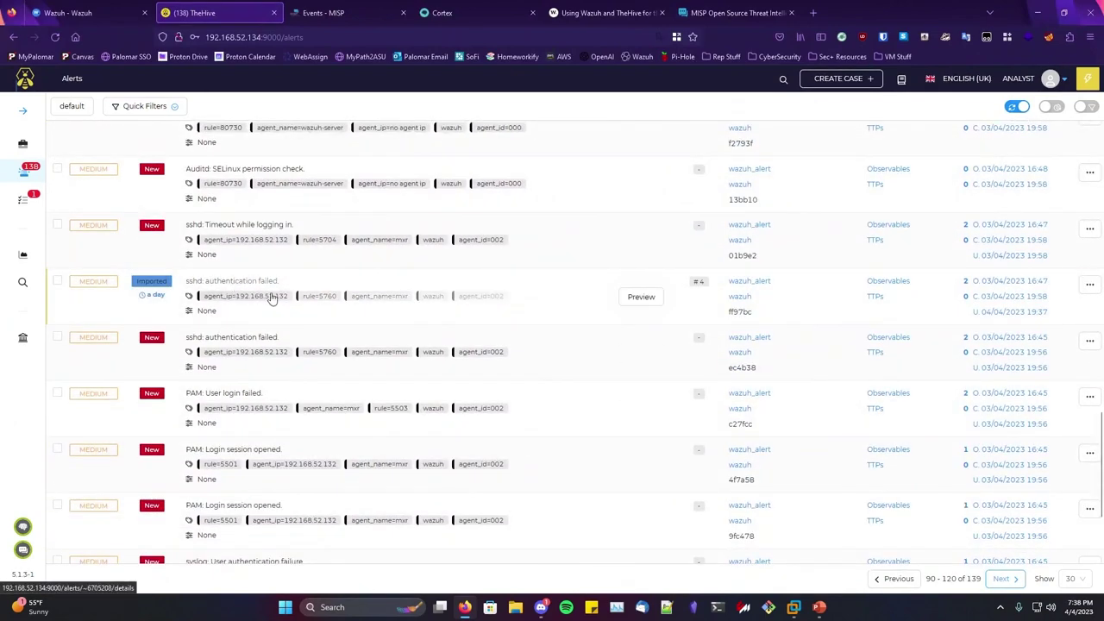
scroll(263, 293, up, 1)
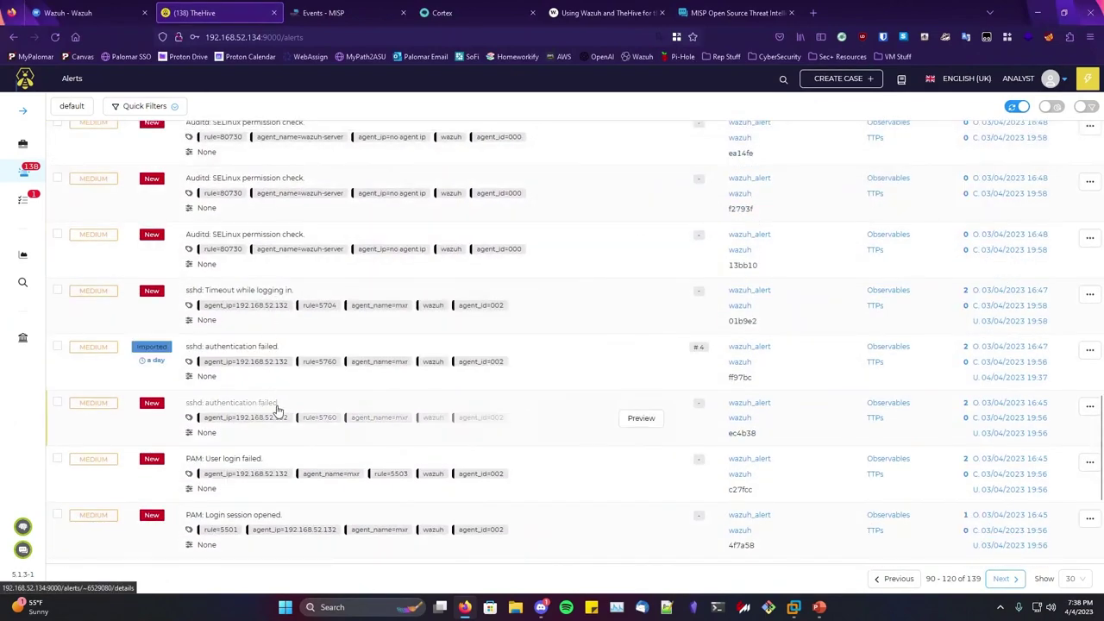
Try to merge the "sshd: authentication failed." alert with reference ec4b38 into an existing case by title
click(1089, 407)
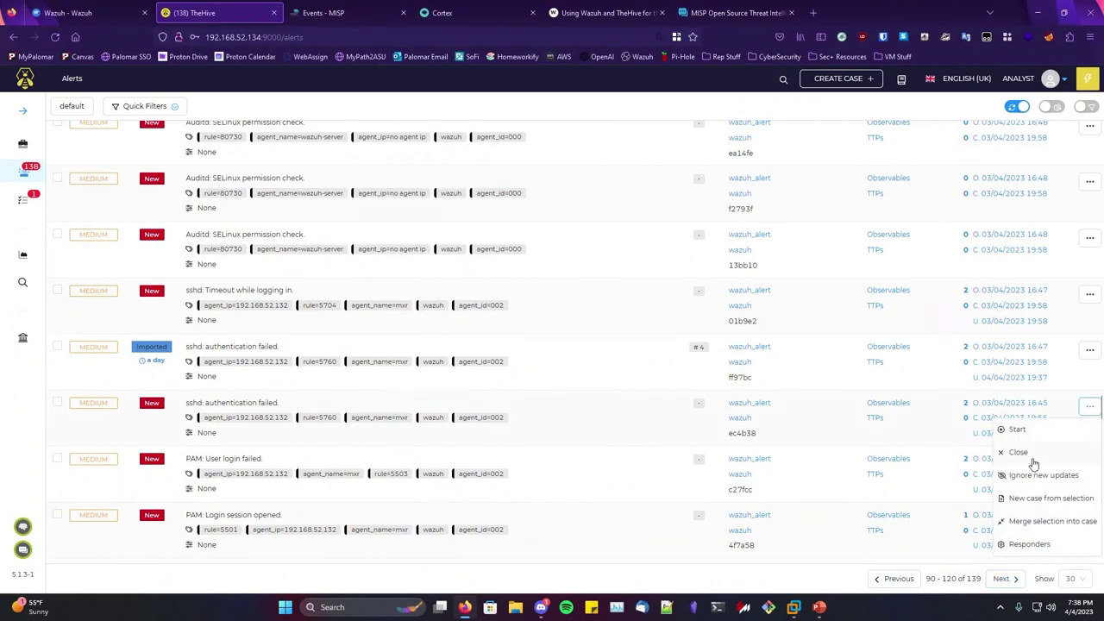
click(1045, 520)
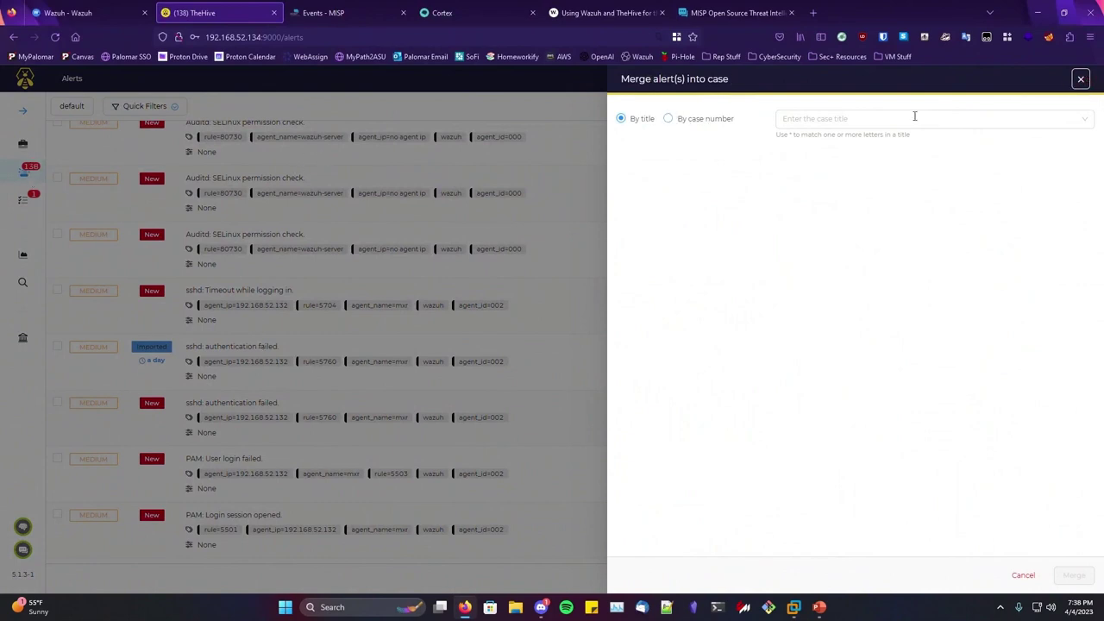
click(1085, 120)
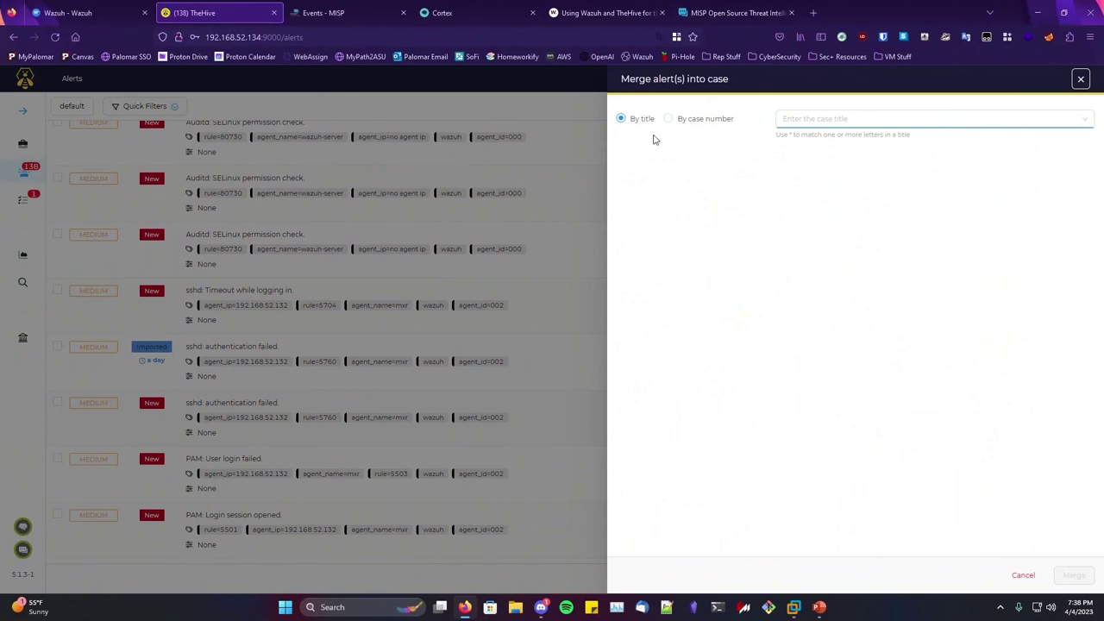
click(53, 36)
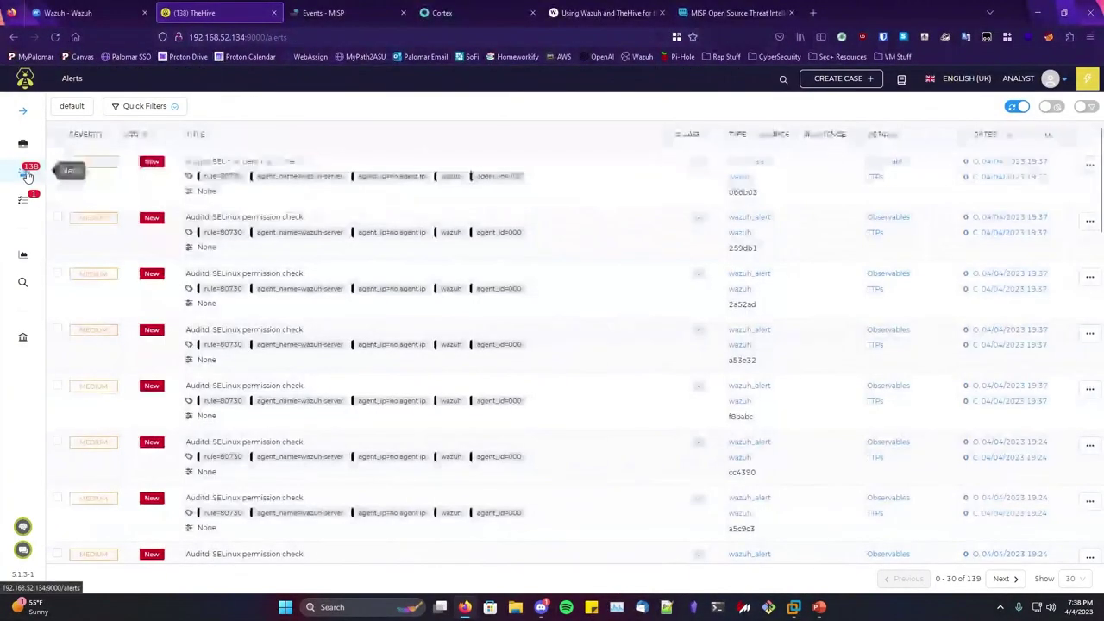
Go back to the "sshd: authentication failed." case and reopen its "Find Auth Error Logs" task
click(22, 143)
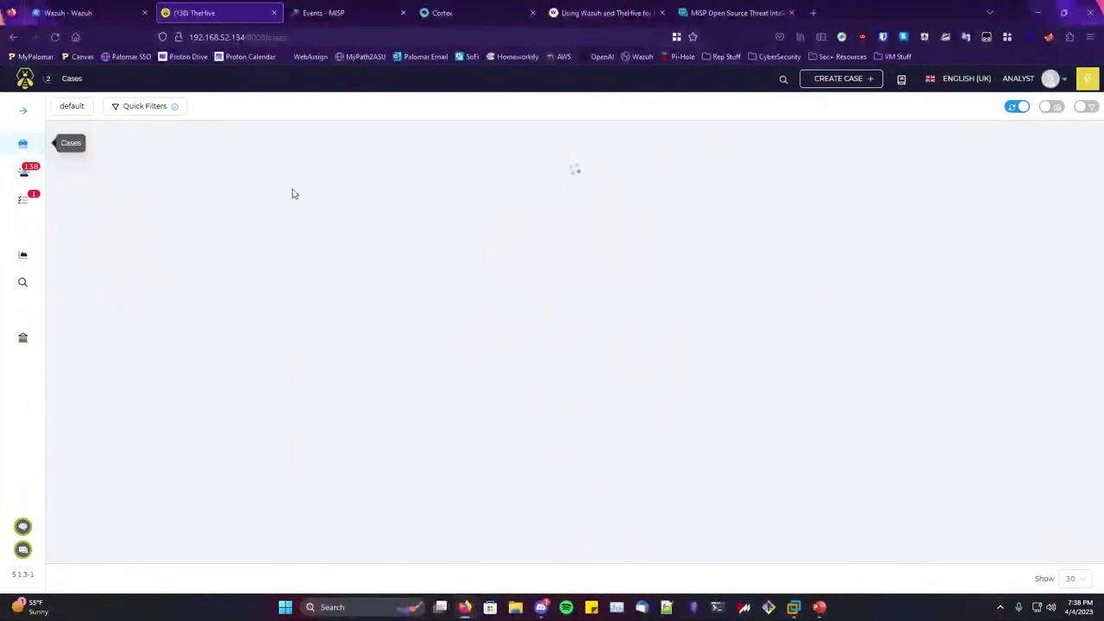
click(219, 164)
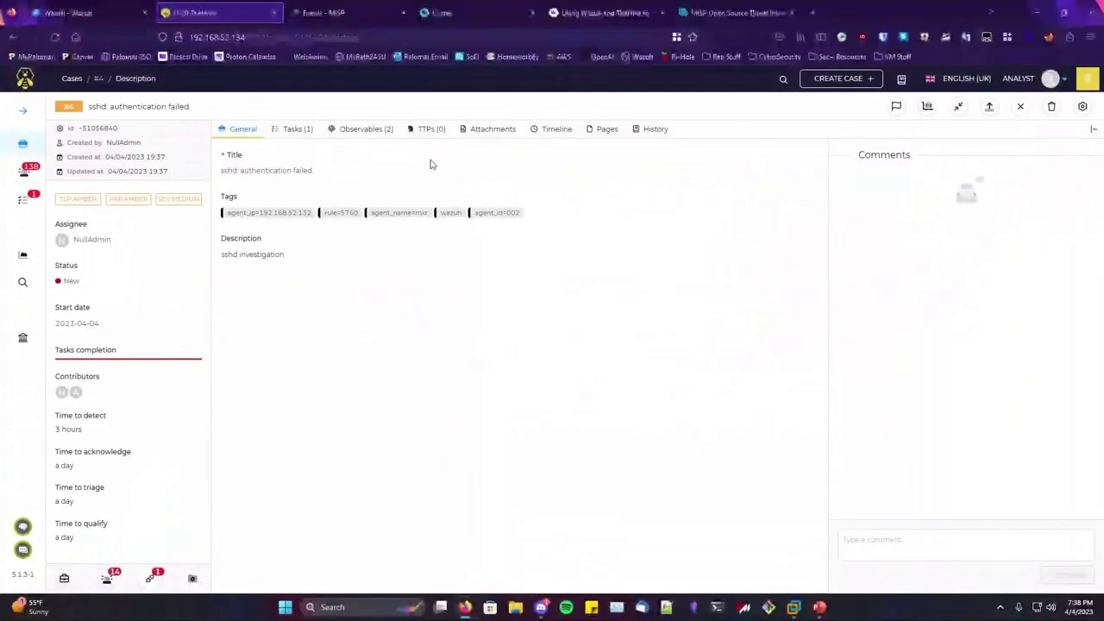
click(341, 134)
click(295, 131)
click(357, 207)
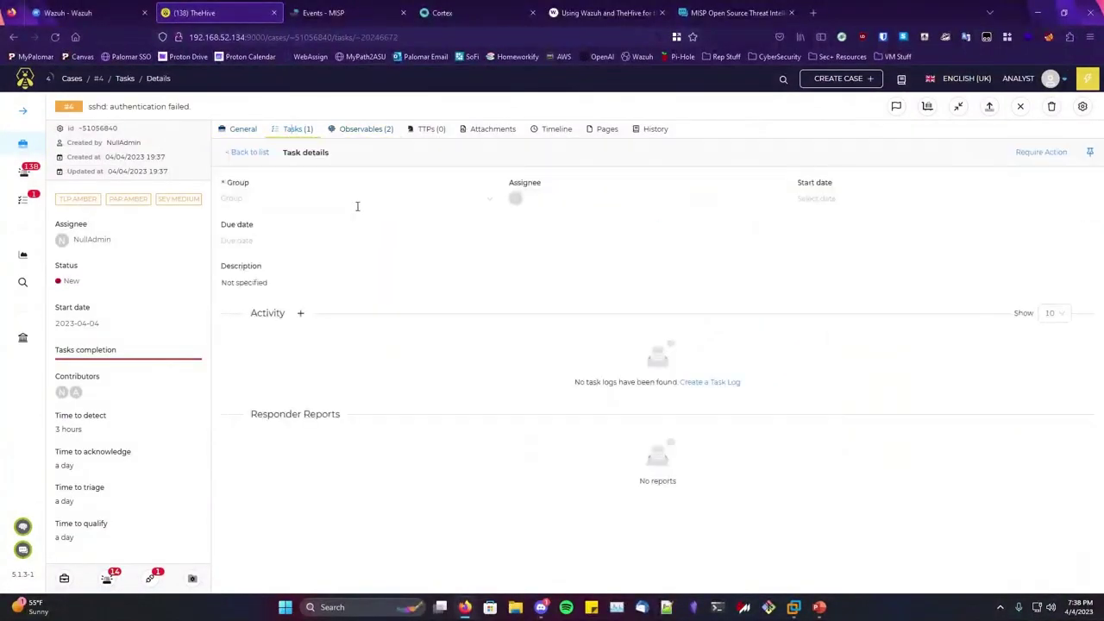
scroll(564, 252, down, 1)
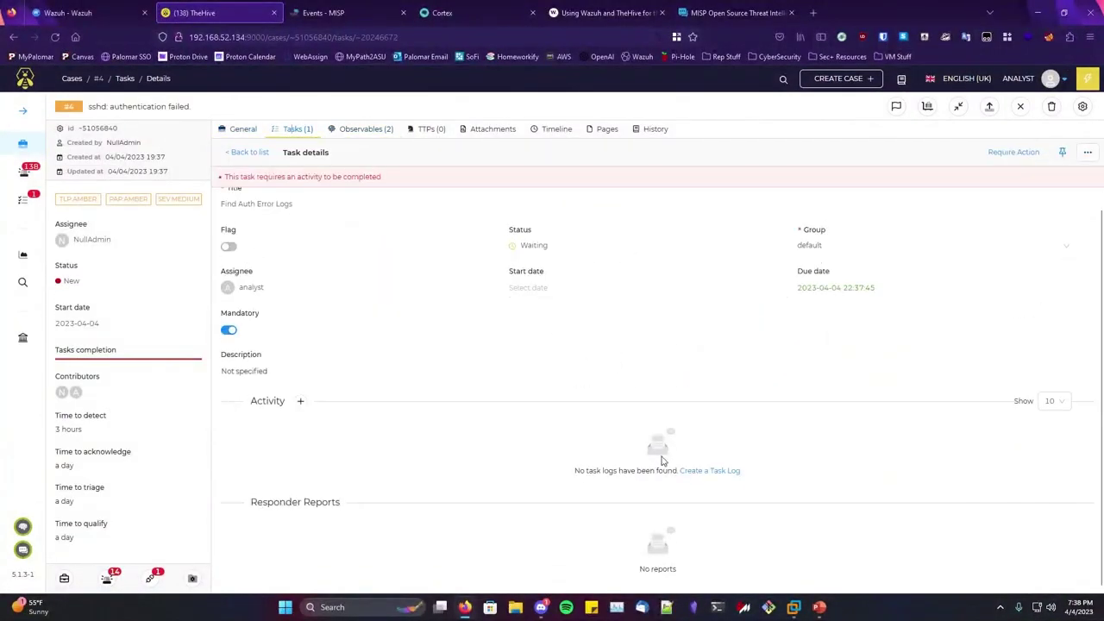
scroll(609, 445, up, 1)
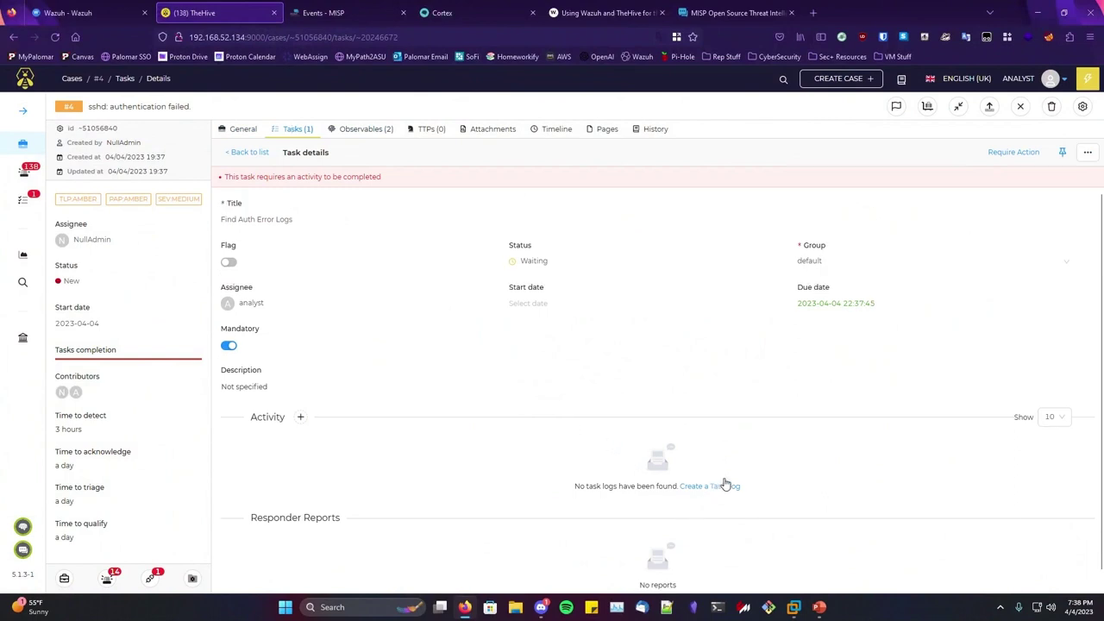
Add the task log "We Found SOme Logs" to the "Find Auth Error Logs" task and include it in the timeline
click(301, 417)
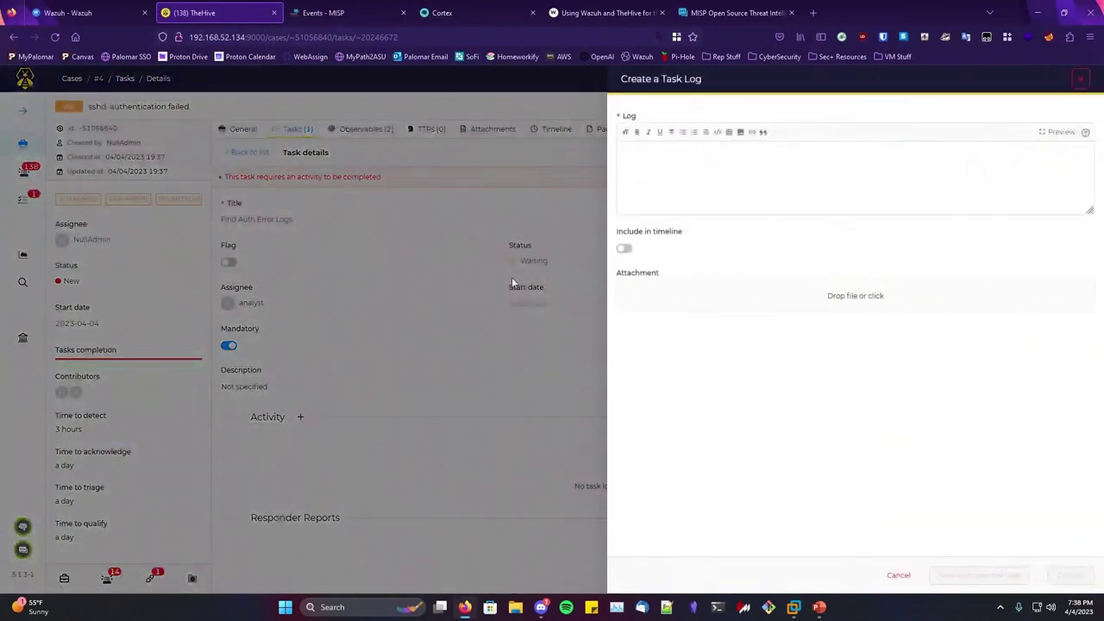
click(686, 163)
text(We)
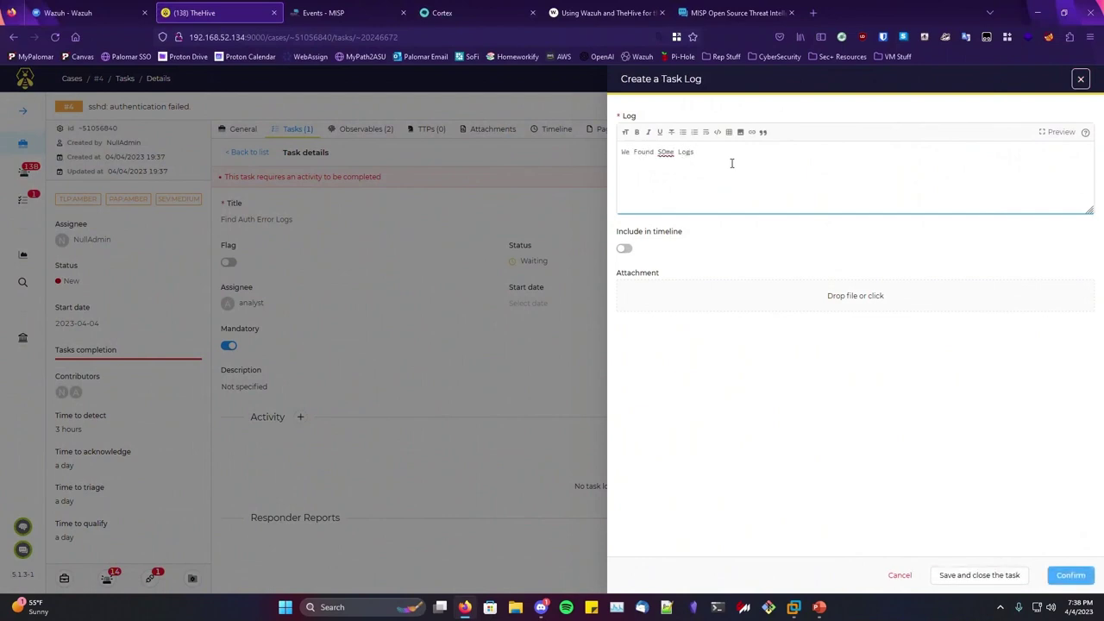
text( Found SOme Logs)
click(624, 248)
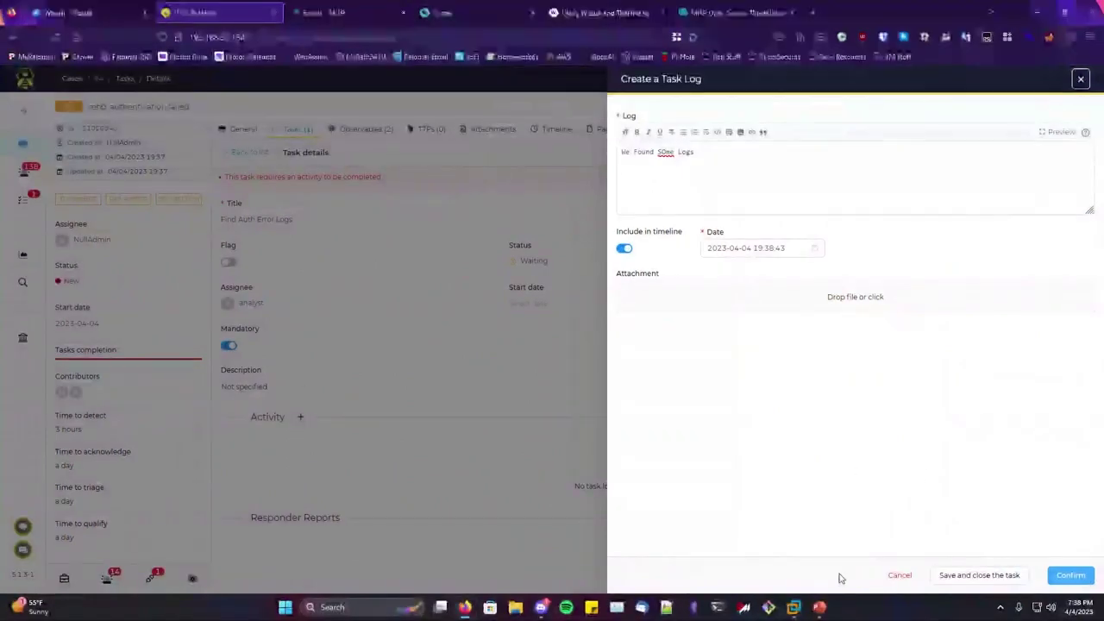
click(1061, 576)
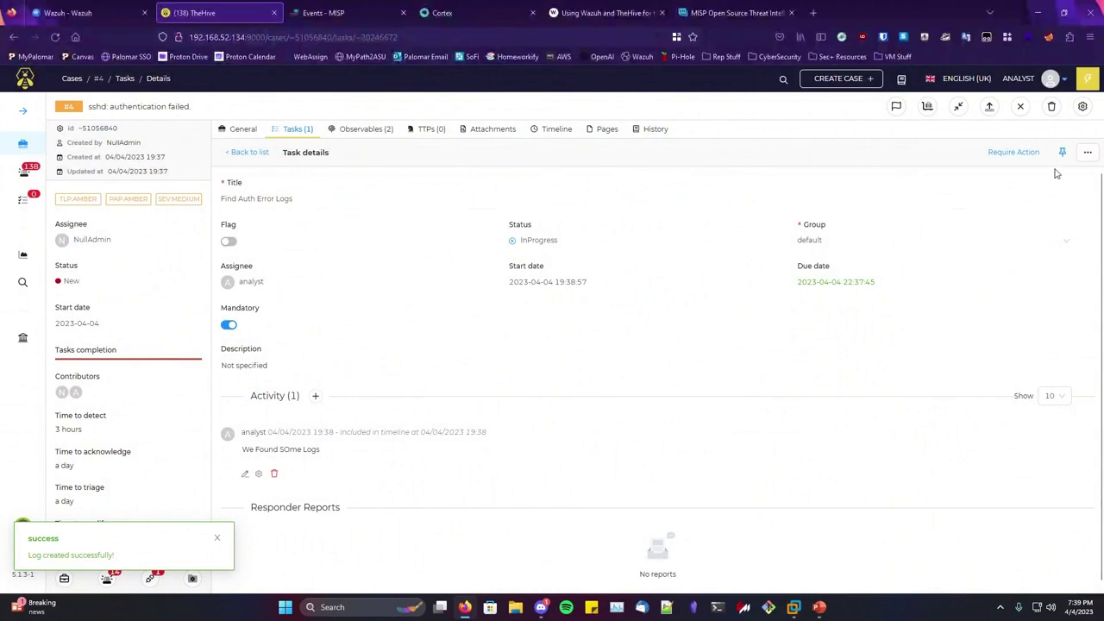
Check the "Find Auth Error Logs" entry in the case's task list, reopen its details, and return to the list
click(1088, 152)
click(287, 187)
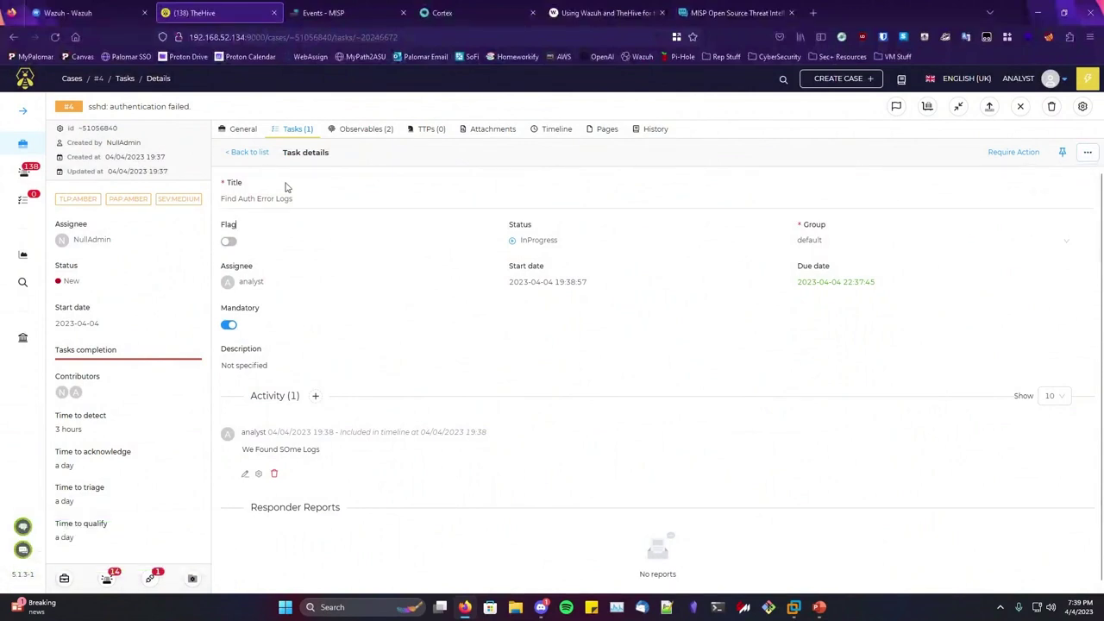
click(249, 153)
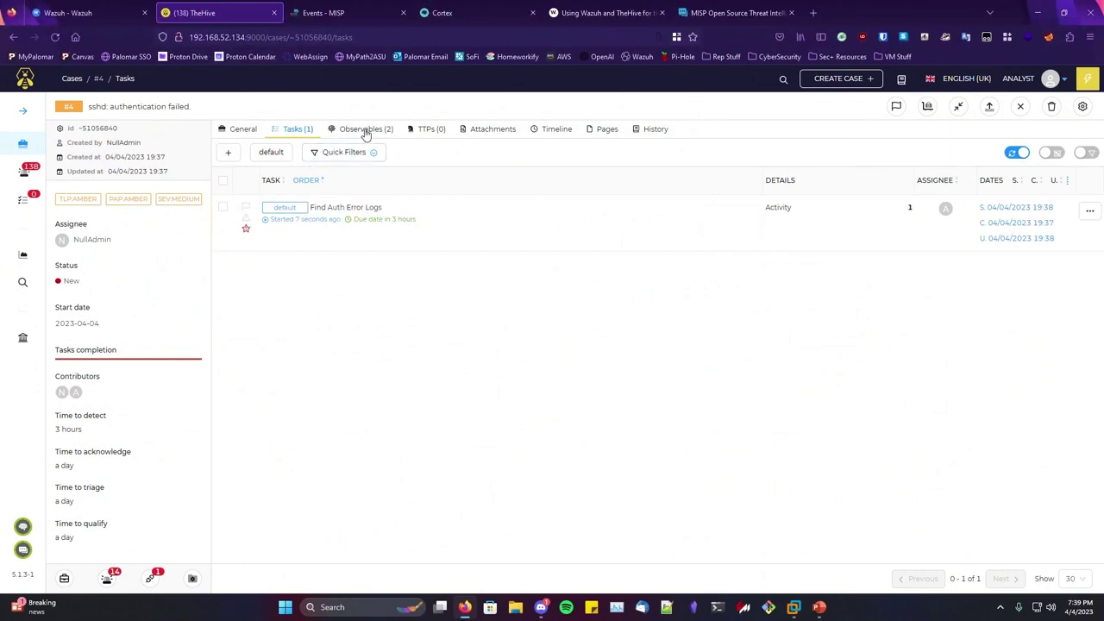
click(381, 208)
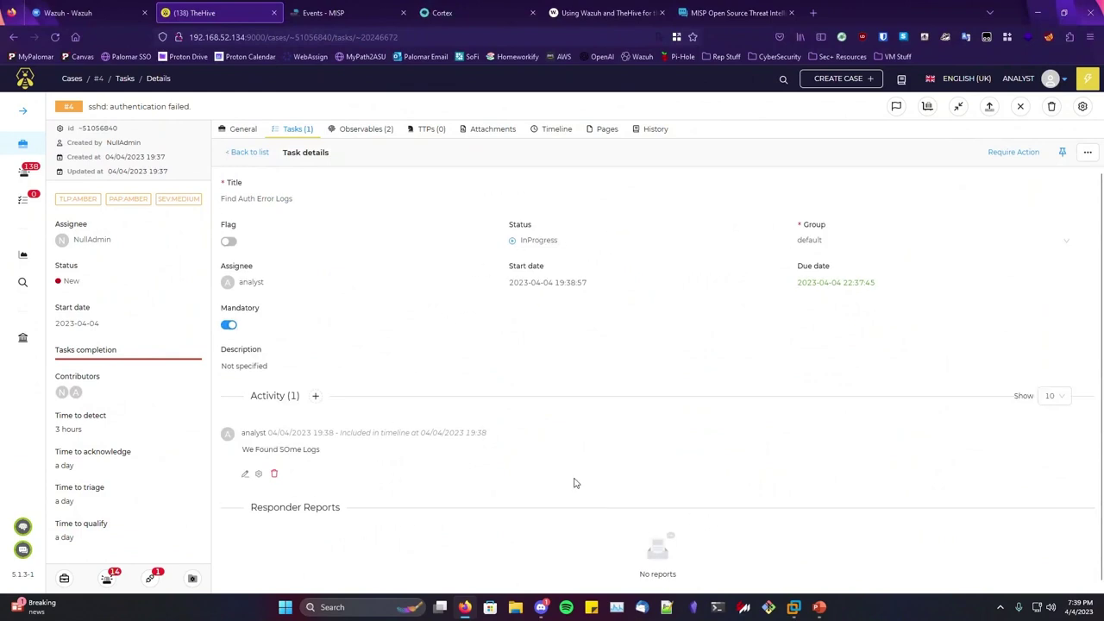
click(253, 153)
Review the case's two IP observables, 192.168.52.1 and 192.168.52.132
click(366, 129)
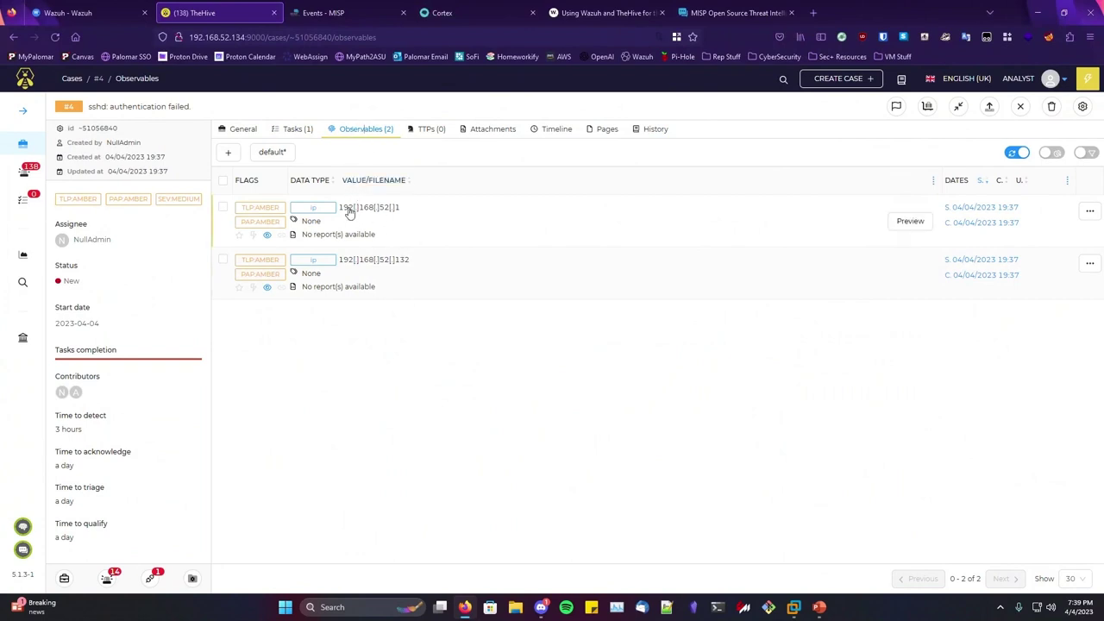
drag(422, 215, 342, 218)
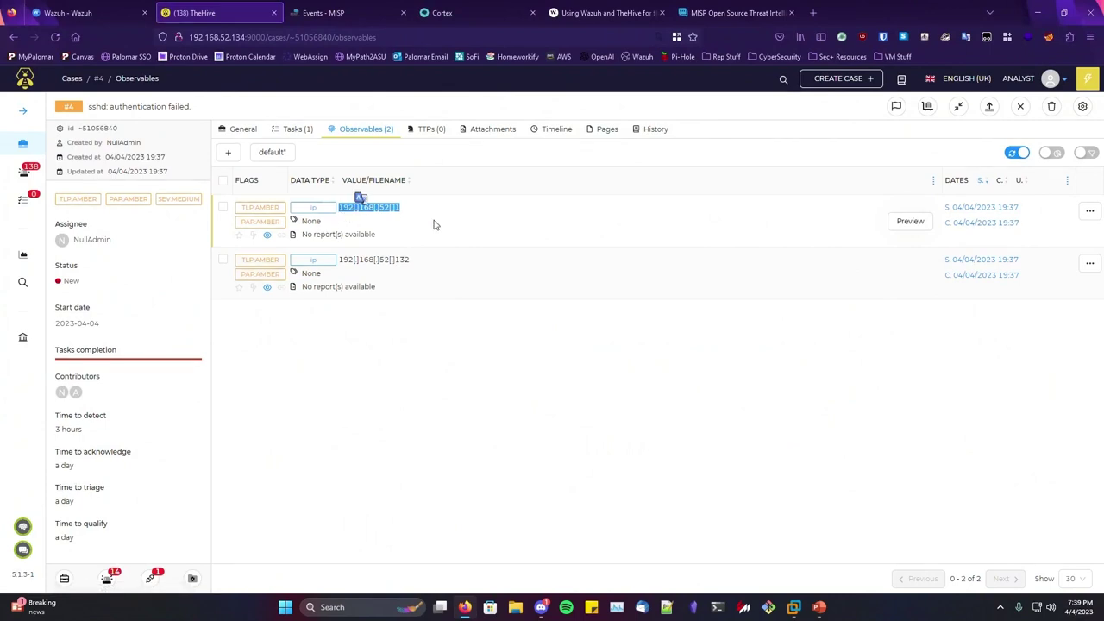
click(483, 223)
drag(401, 210, 341, 216)
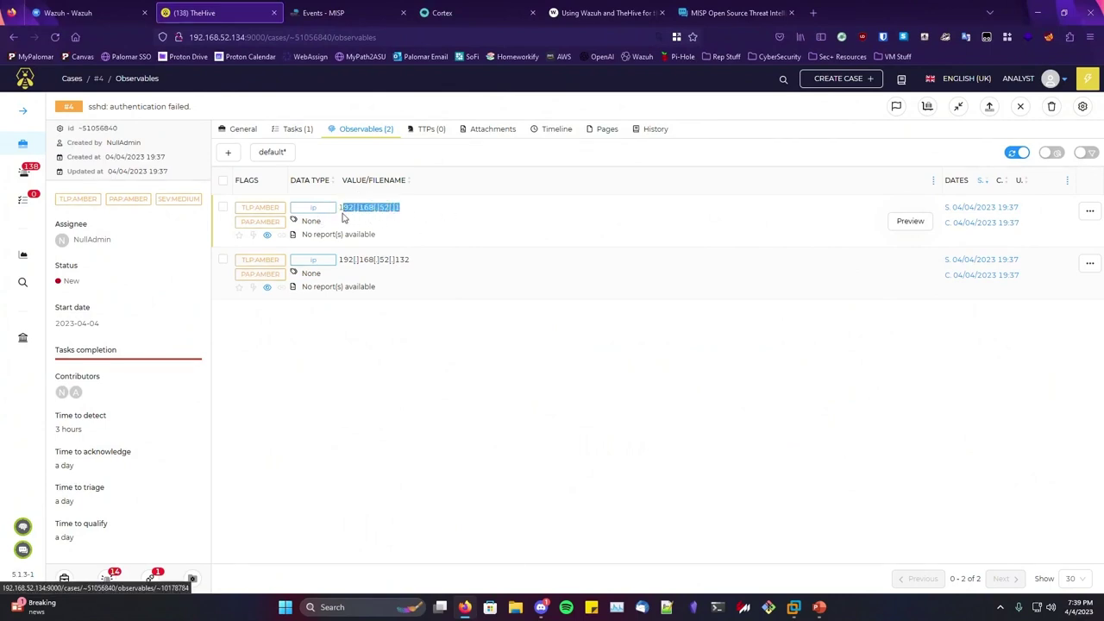
drag(436, 265, 351, 270)
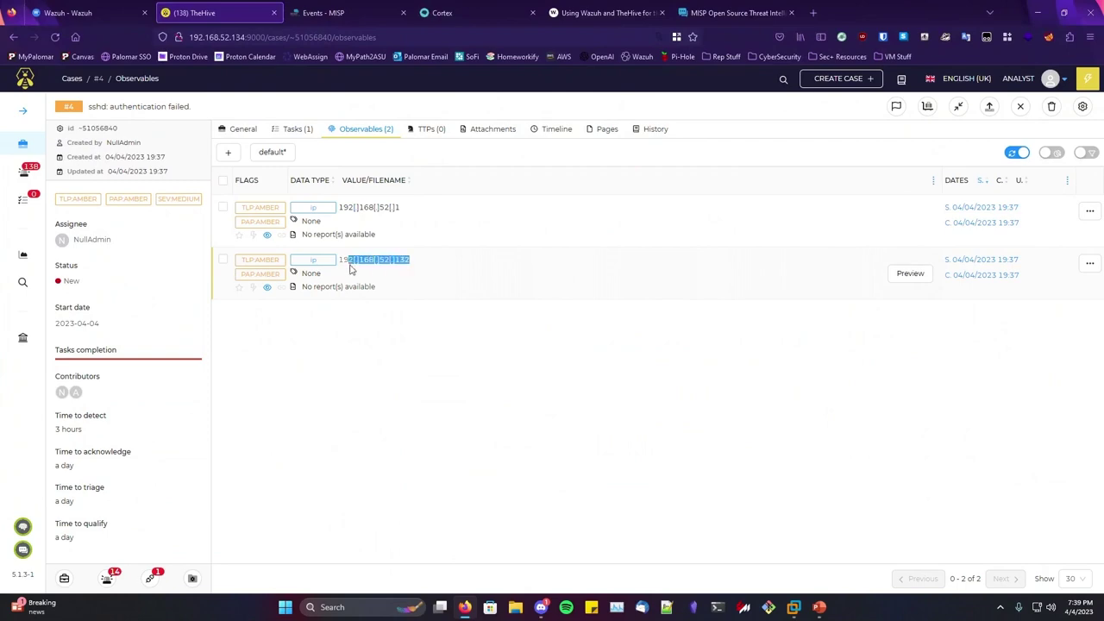
click(434, 277)
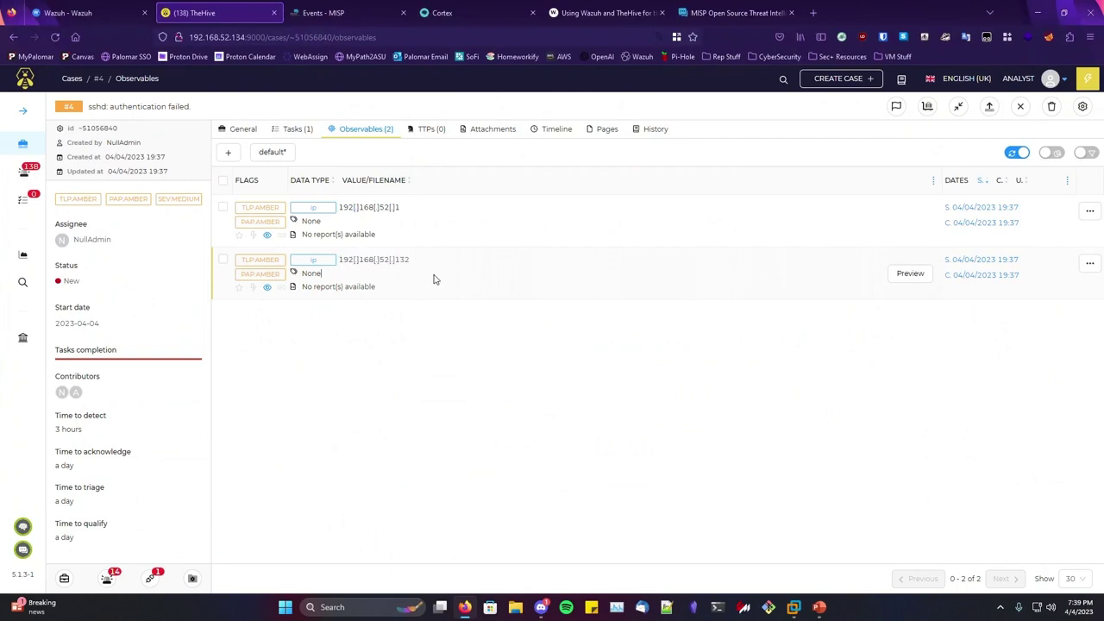
Preview the 192.168.52.1 observable and examine its available analyzers and the cases or alerts it was seen in
click(1089, 210)
click(910, 219)
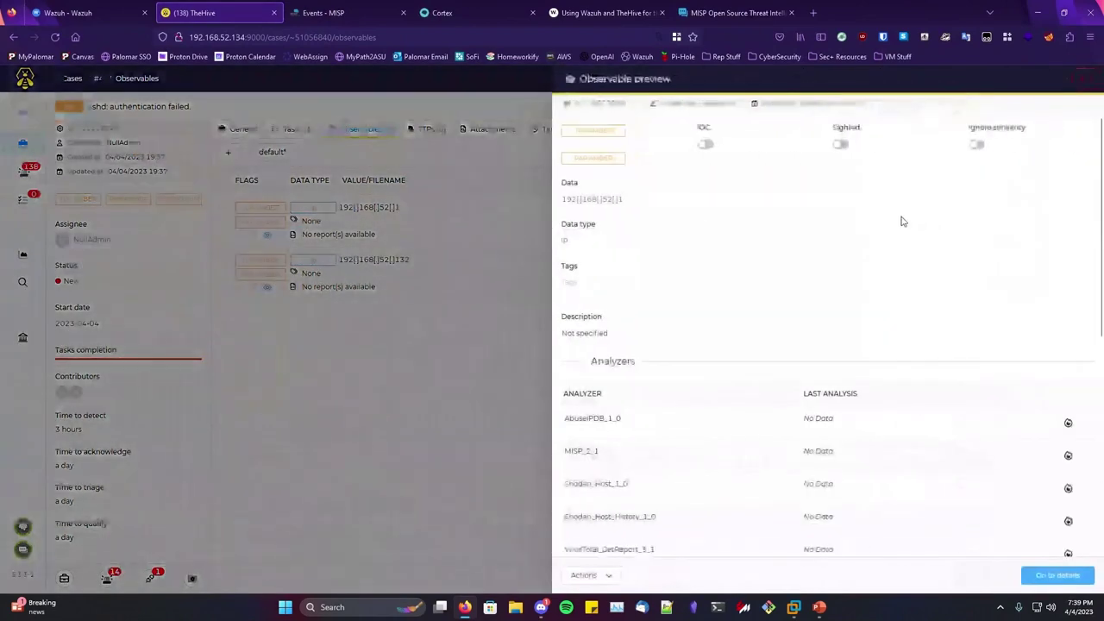
scroll(721, 293, down, 3)
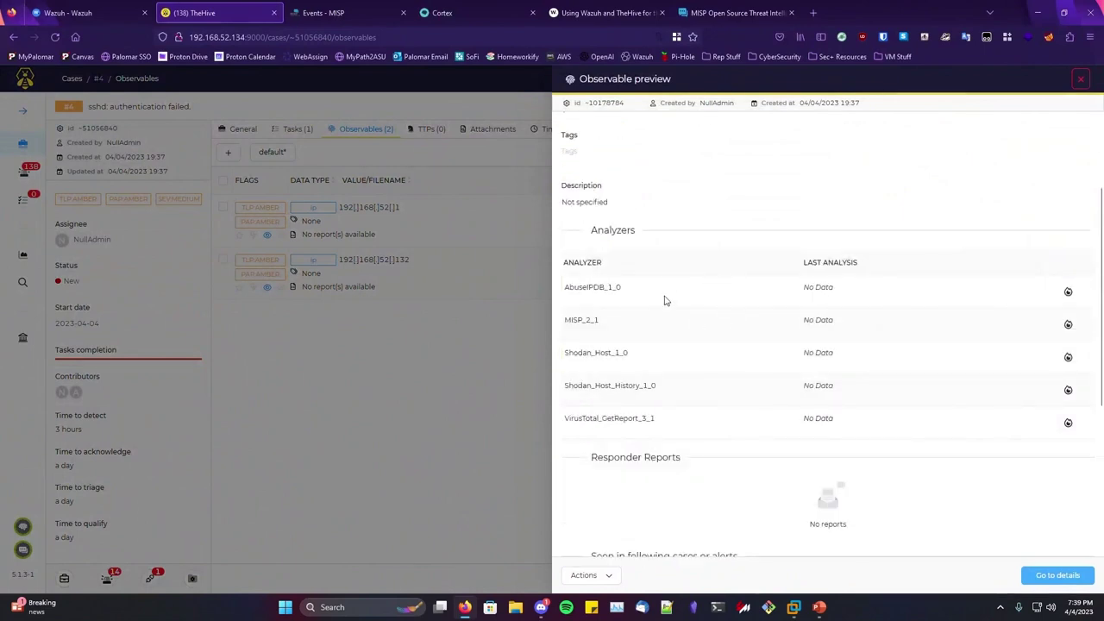
scroll(665, 301, down, 5)
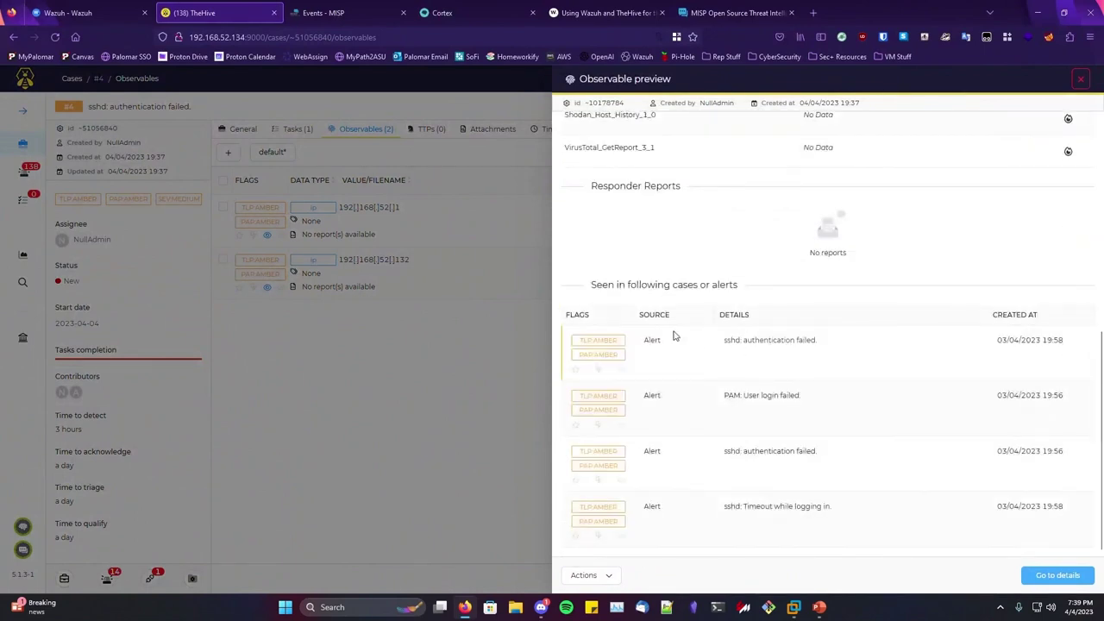
drag(591, 292, 744, 296)
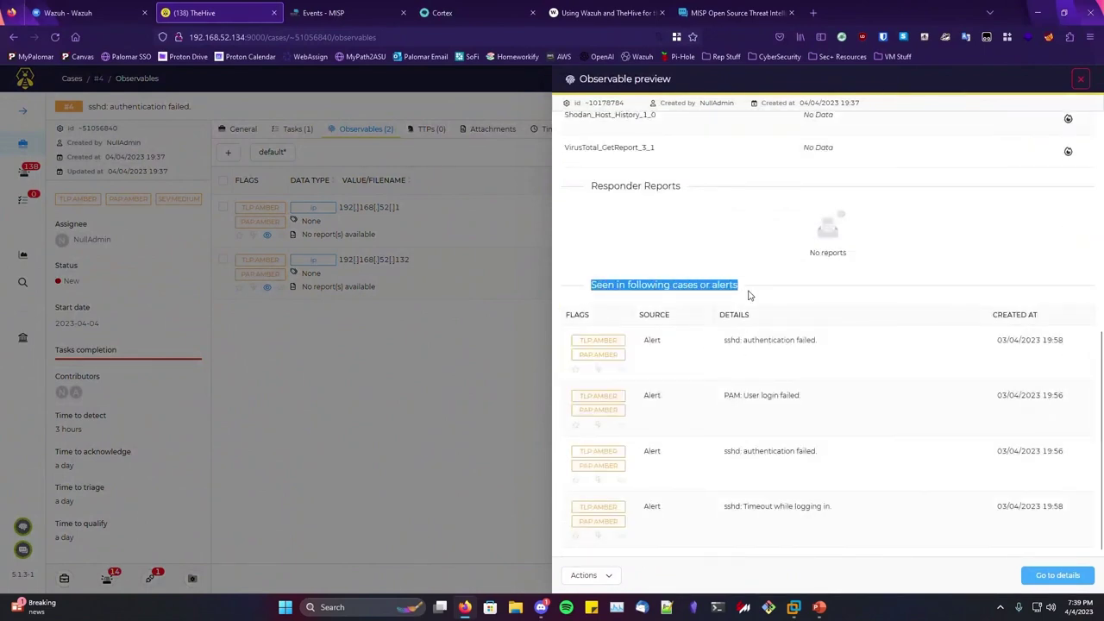
drag(591, 293, 744, 296)
drag(590, 280, 779, 340)
scroll(768, 345, up, 4)
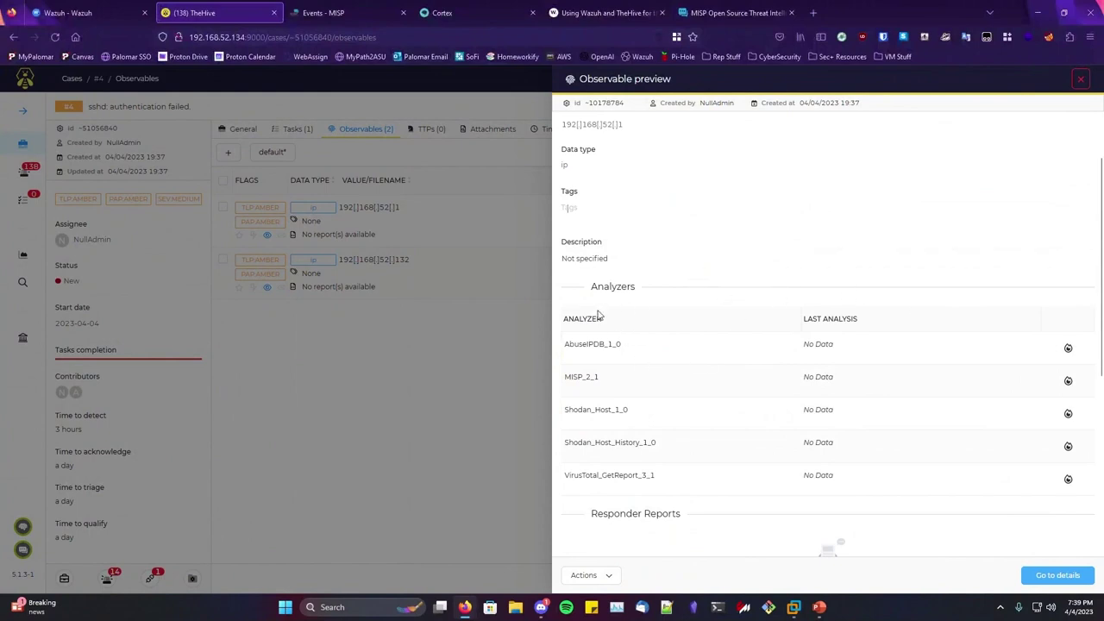
drag(595, 288, 632, 291)
click(603, 298)
Run the MISP_2_1 and VirusTotal_GetReport_3_1 analyzers on the 192.168.52.1 observable
click(1068, 380)
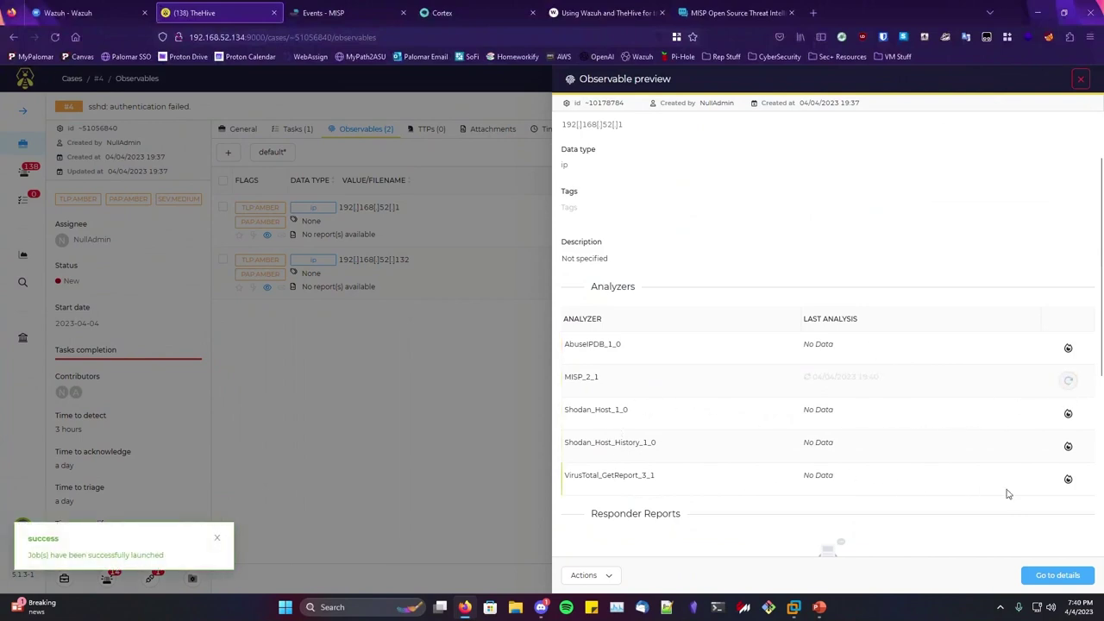
click(1068, 479)
scroll(811, 427, down, 2)
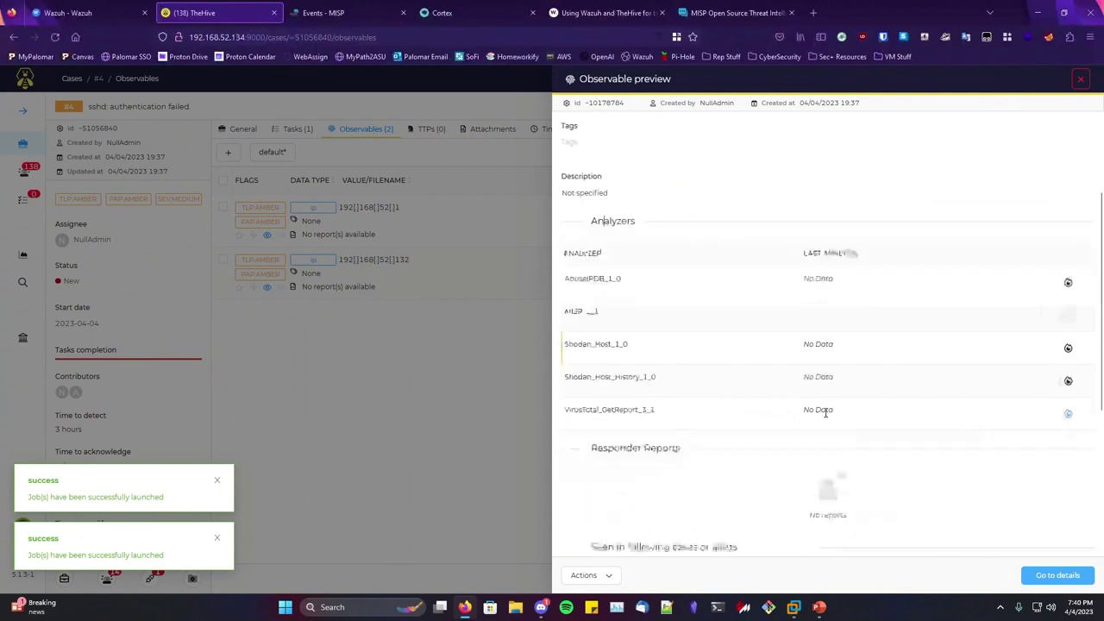
scroll(776, 402, up, 1)
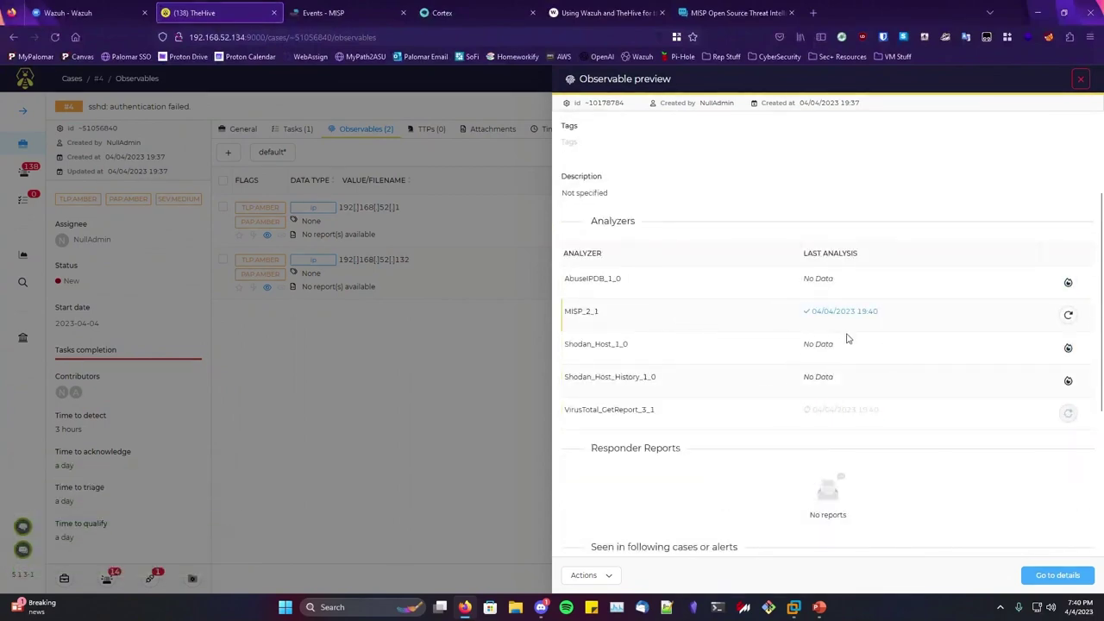
Review the analyzer reports for the 192.168.52.1 observable and close its preview
scroll(681, 328, up, 1)
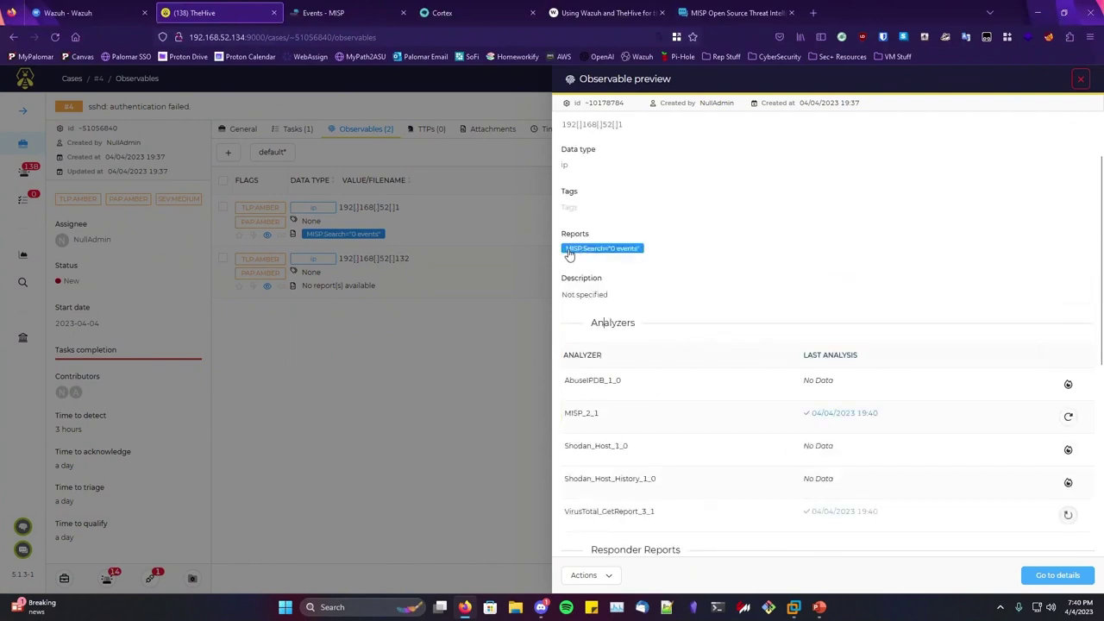
scroll(756, 292, down, 1)
scroll(756, 292, down, 2)
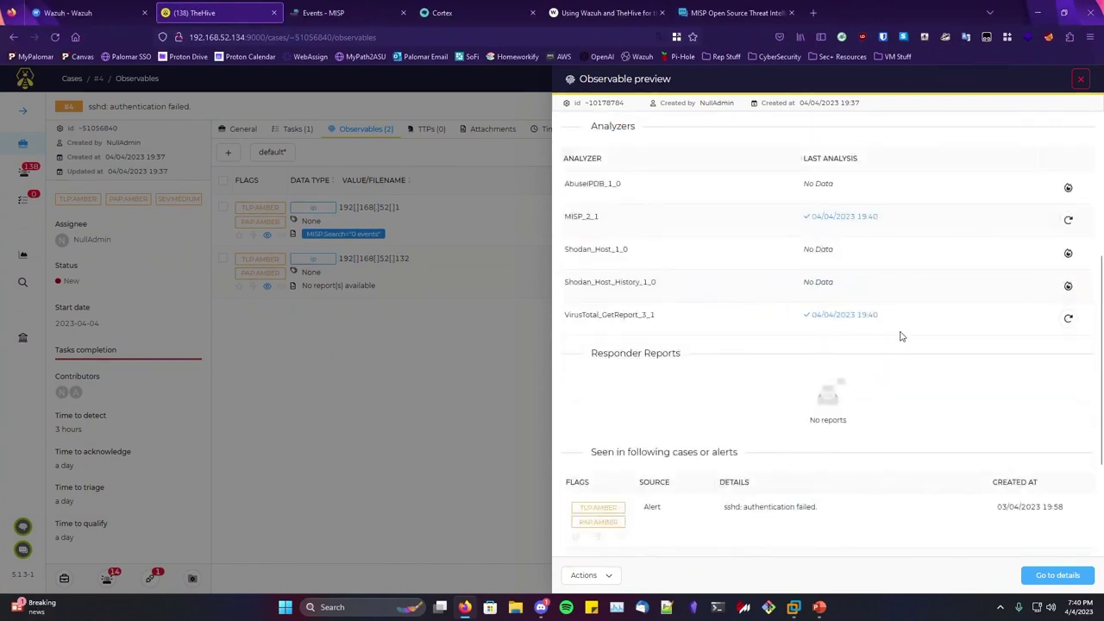
scroll(900, 333, up, 4)
scroll(685, 320, down, 4)
scroll(915, 344, up, 3)
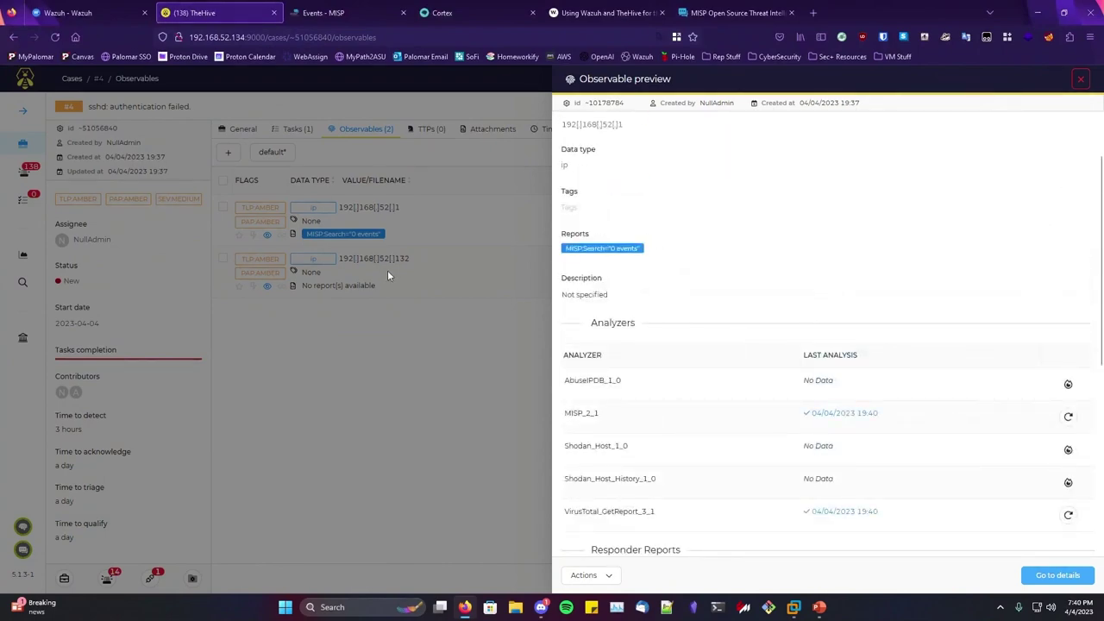
click(387, 276)
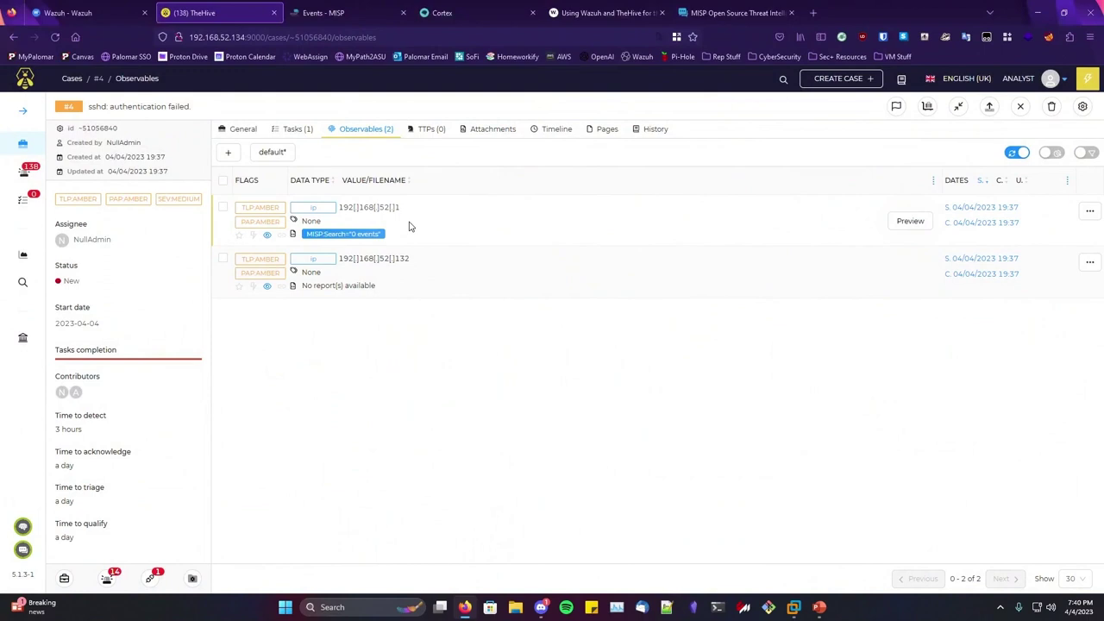
Look over the Cortex jobs history, the MISP events and the Wazuh security alerts, and return to the case in TheHive
click(442, 12)
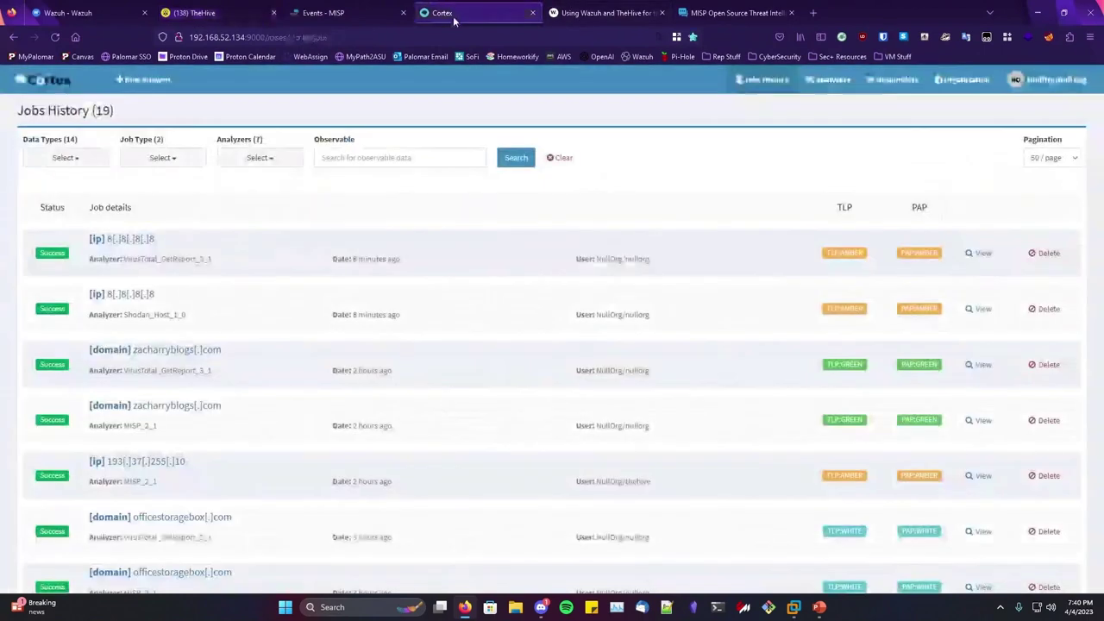
click(324, 12)
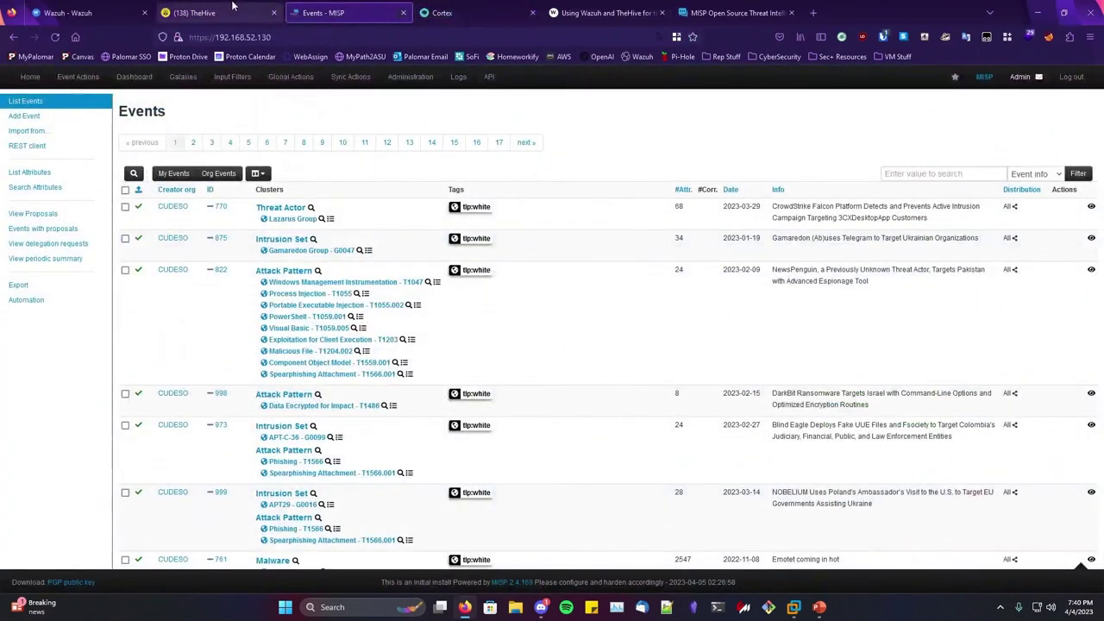
click(234, 7)
click(69, 12)
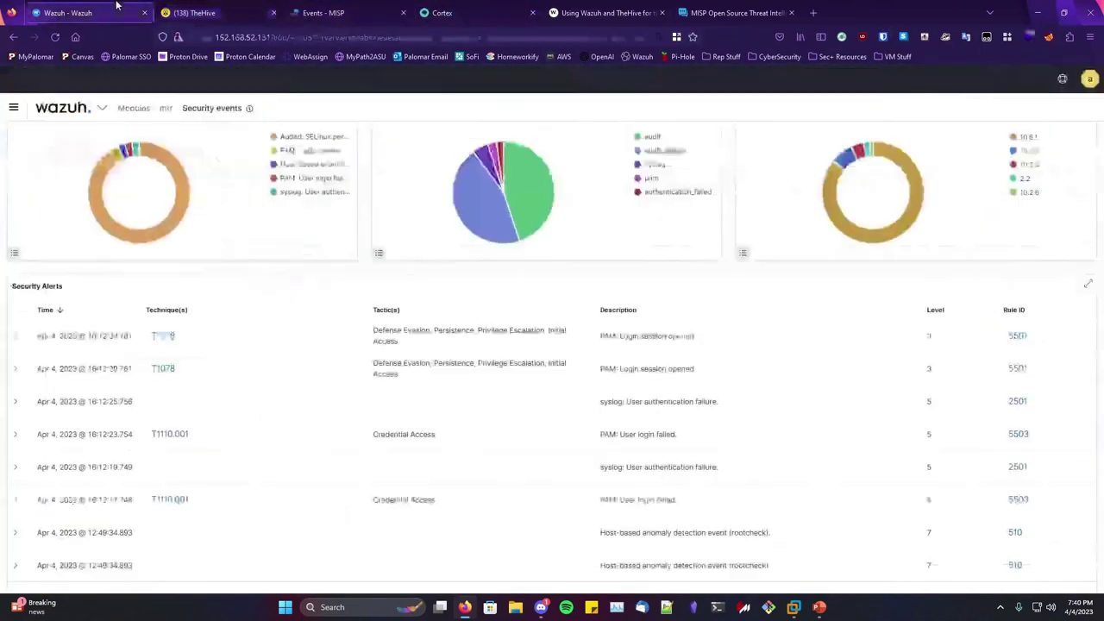
click(207, 12)
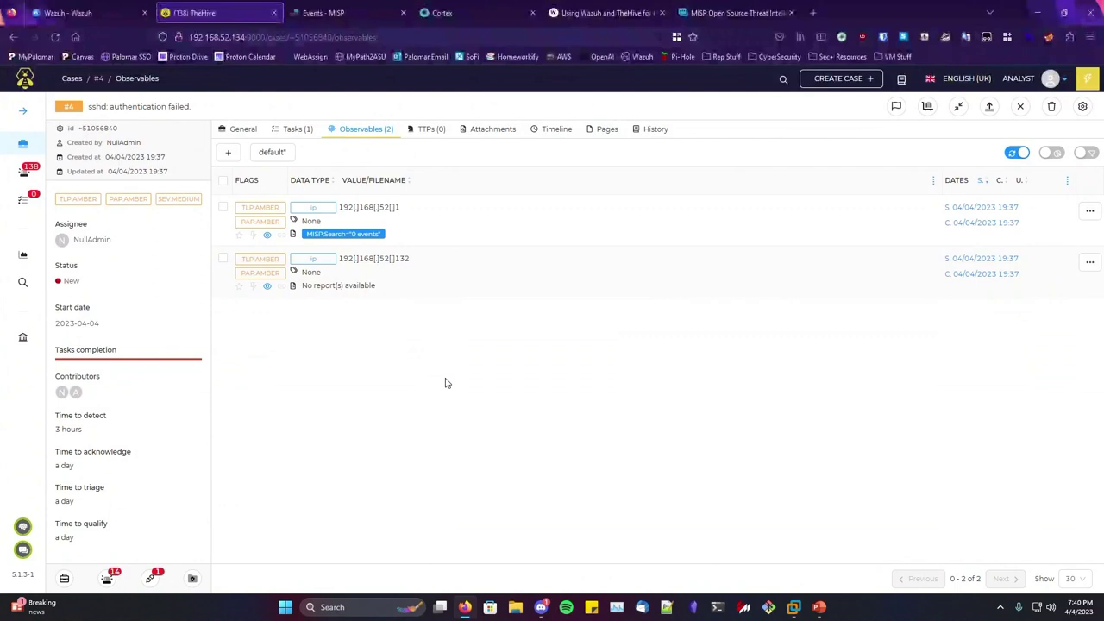
Start adding a TTP to the "sshd: authentication failed." case using the Enterprise Attack catalog
click(436, 128)
click(702, 214)
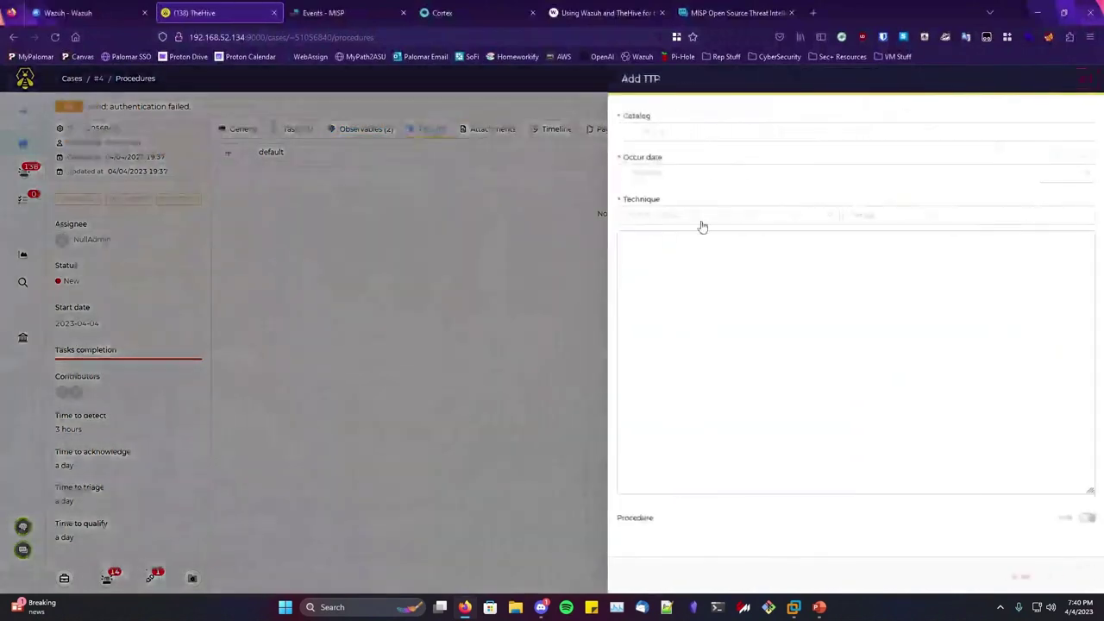
click(677, 134)
click(682, 151)
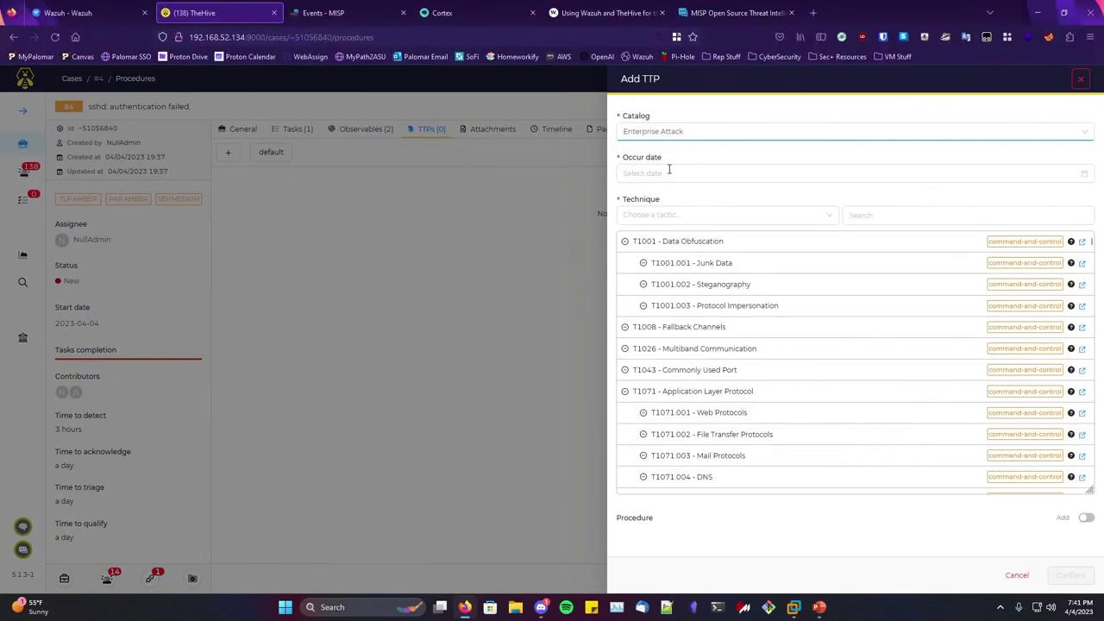
click(690, 172)
click(675, 136)
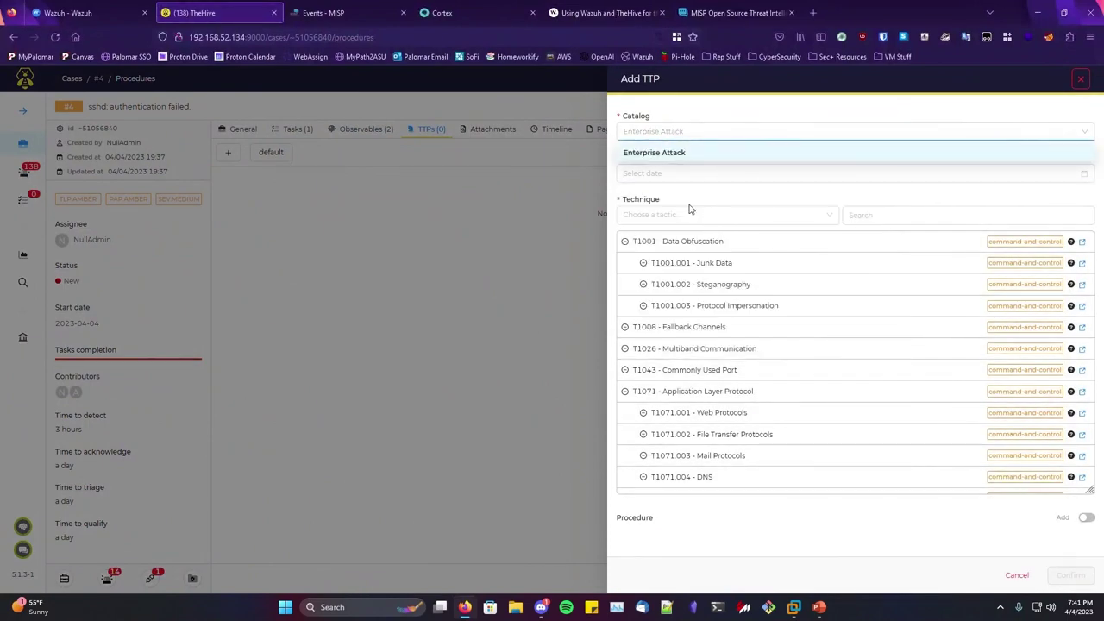
Filter the TTP techniques by the Credential Access tactic and select T1110 - Brute Force
click(695, 215)
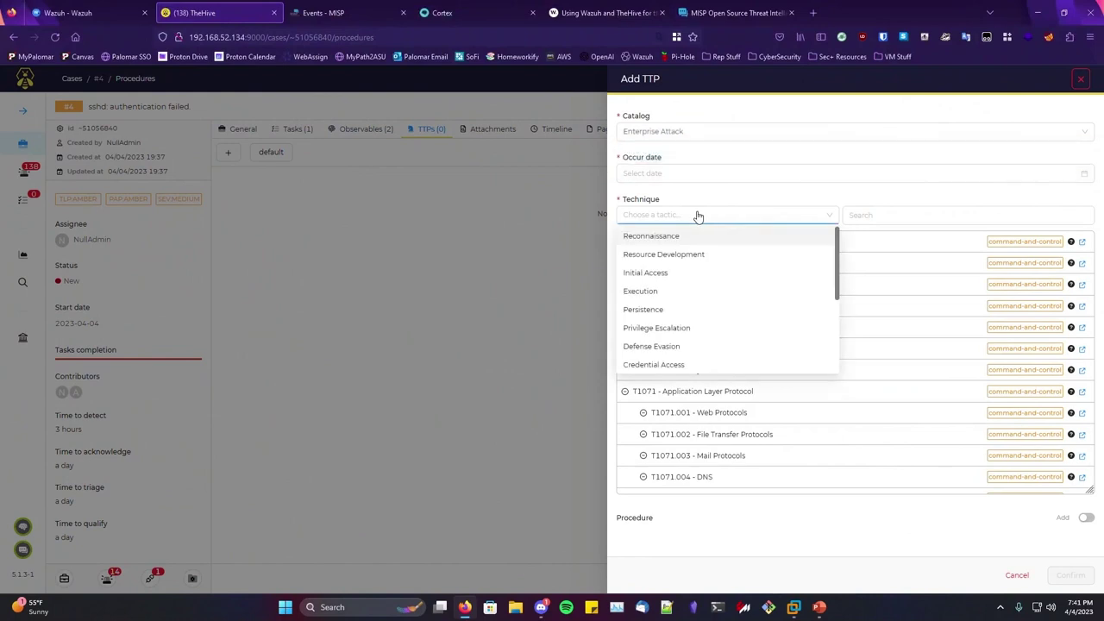
scroll(673, 324, down, 1)
click(677, 306)
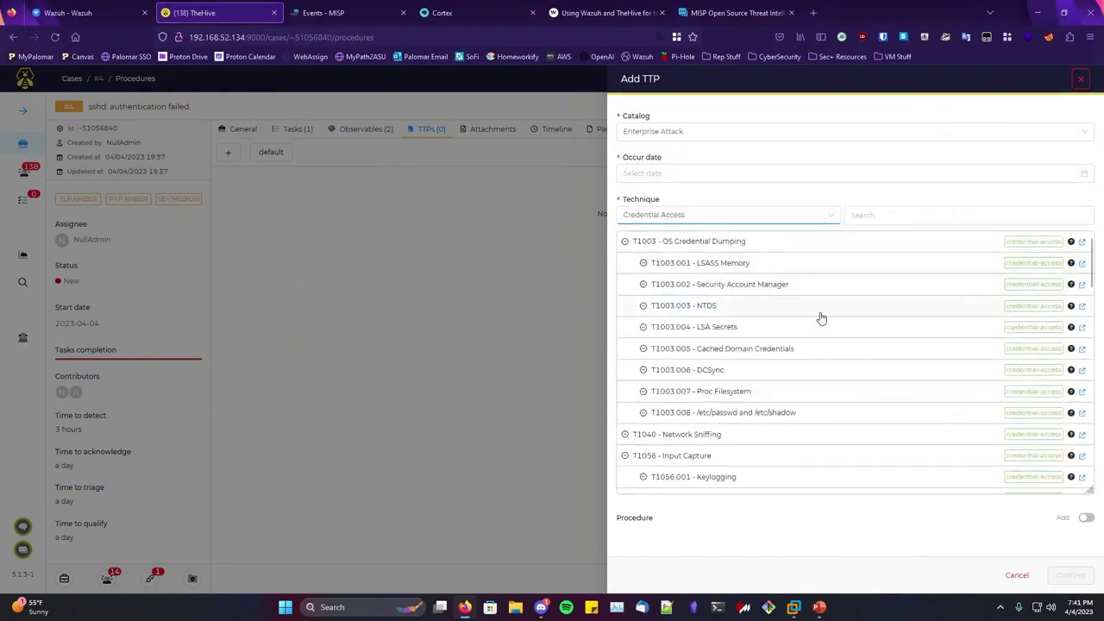
scroll(756, 370, down, 6)
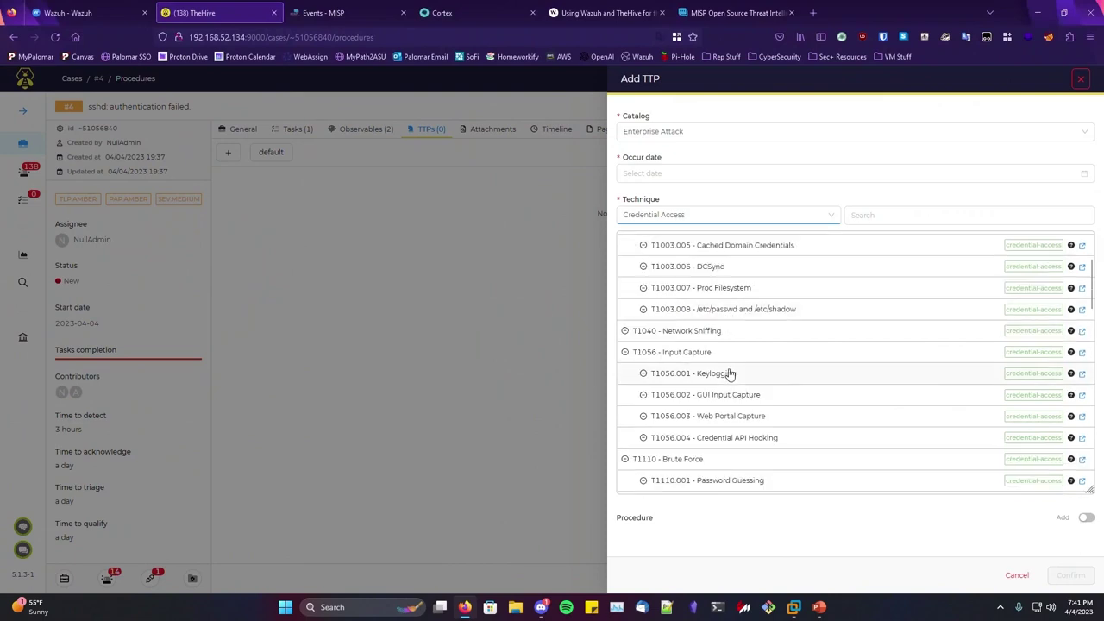
click(627, 252)
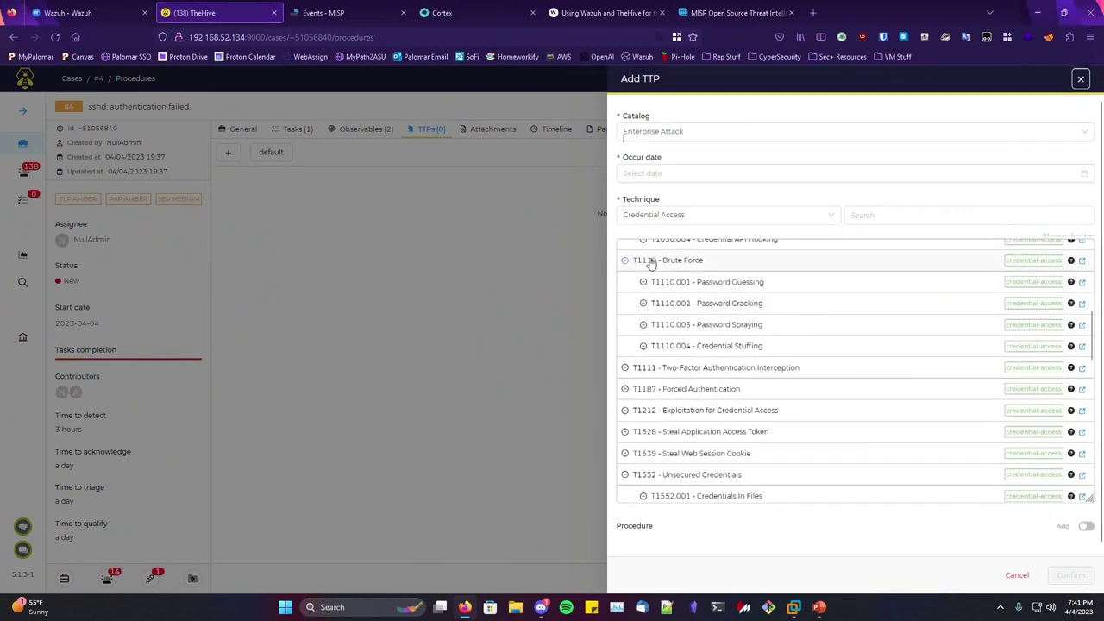
Add T1110.001 - Password Guessing to the selected techniques, set the occur date to 2023-04-04 and save the TTPs
click(643, 290)
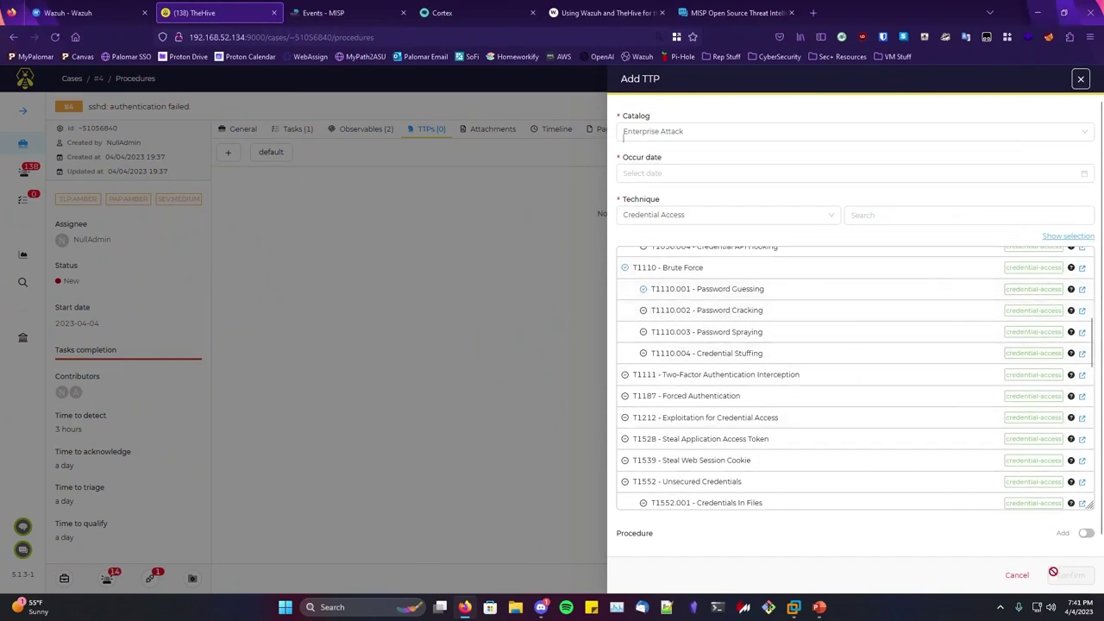
click(715, 172)
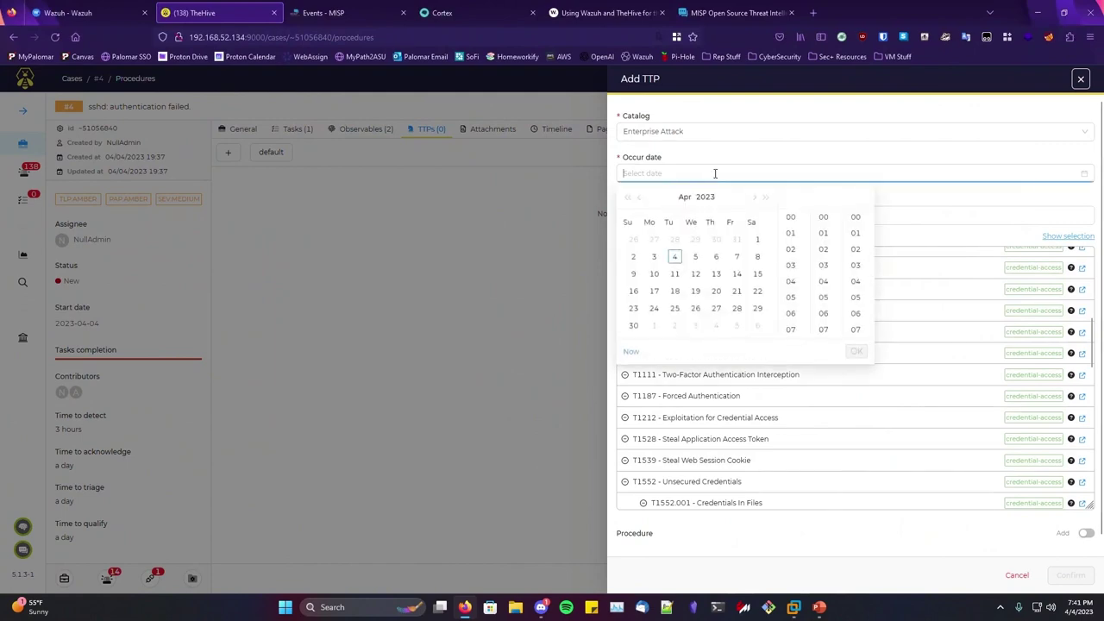
click(675, 257)
click(856, 351)
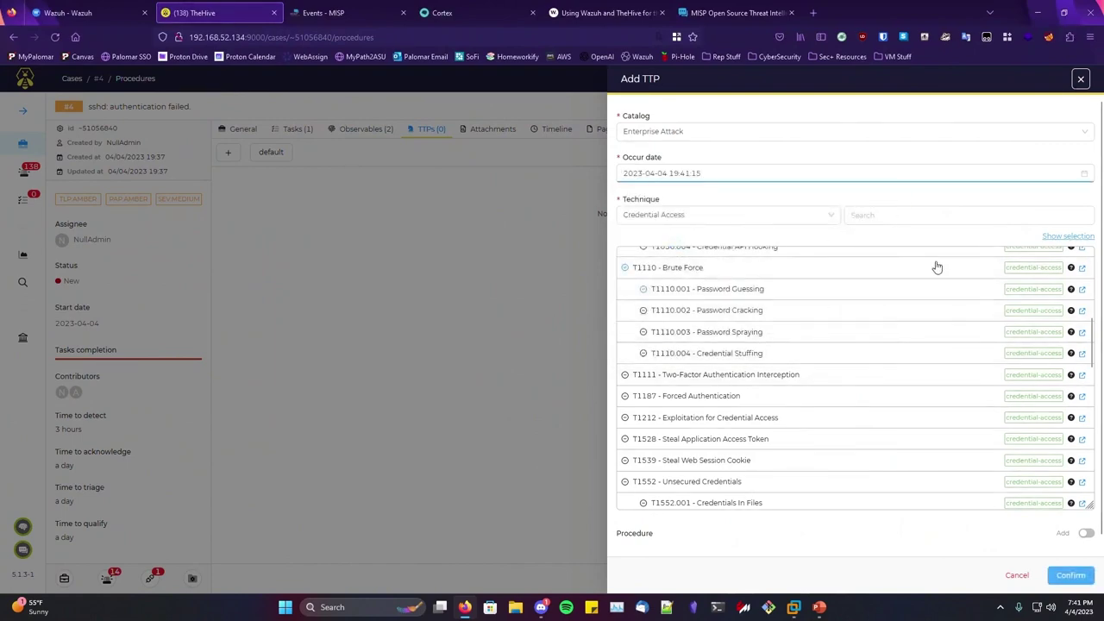
click(1069, 576)
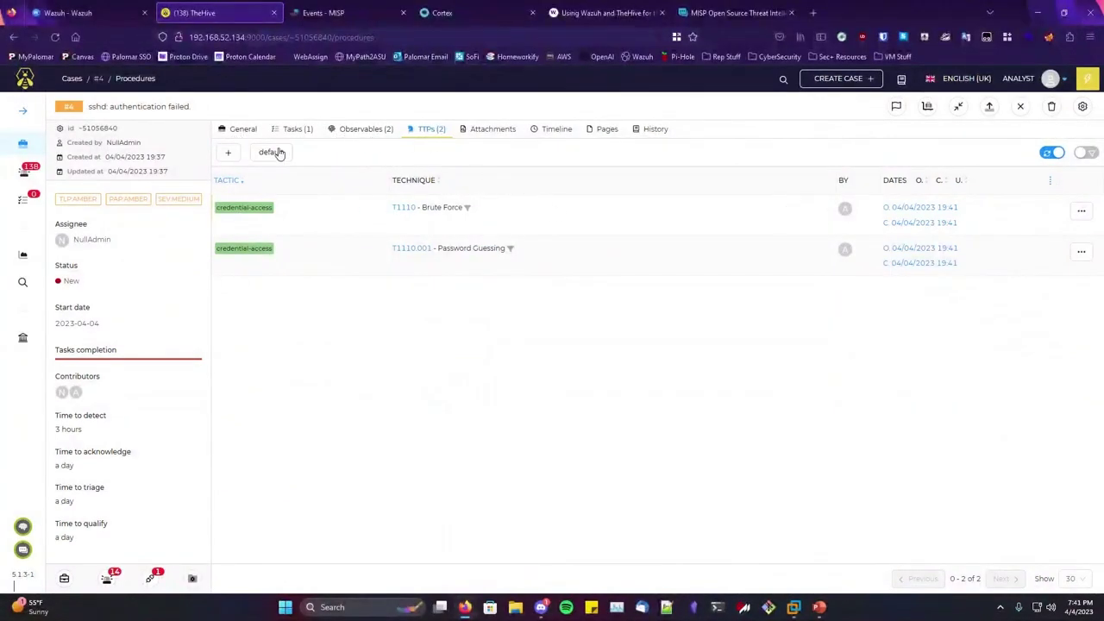
Try to close the "sshd: authentication failed." case and its task as True positive, impact No, with the summary "Found SSH Brute Forcing"
click(244, 131)
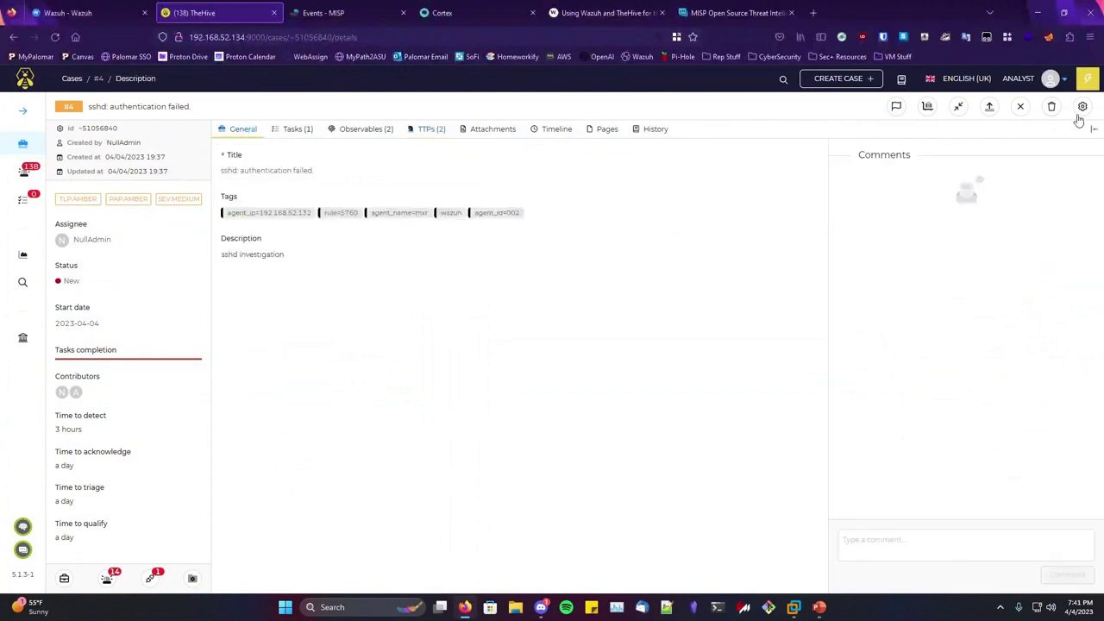
click(1020, 109)
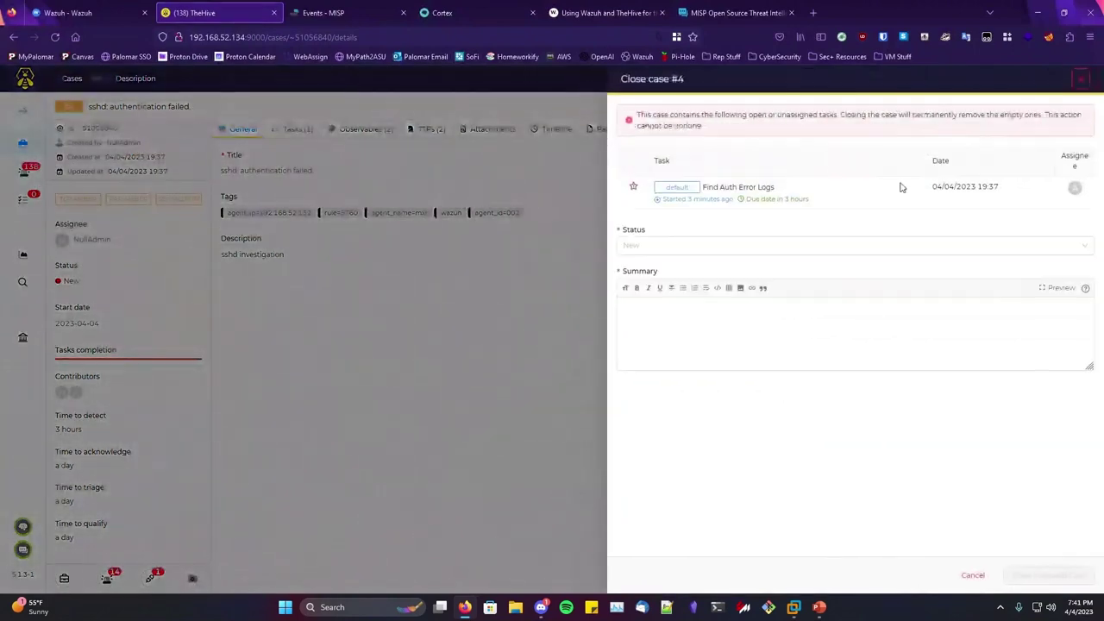
click(717, 248)
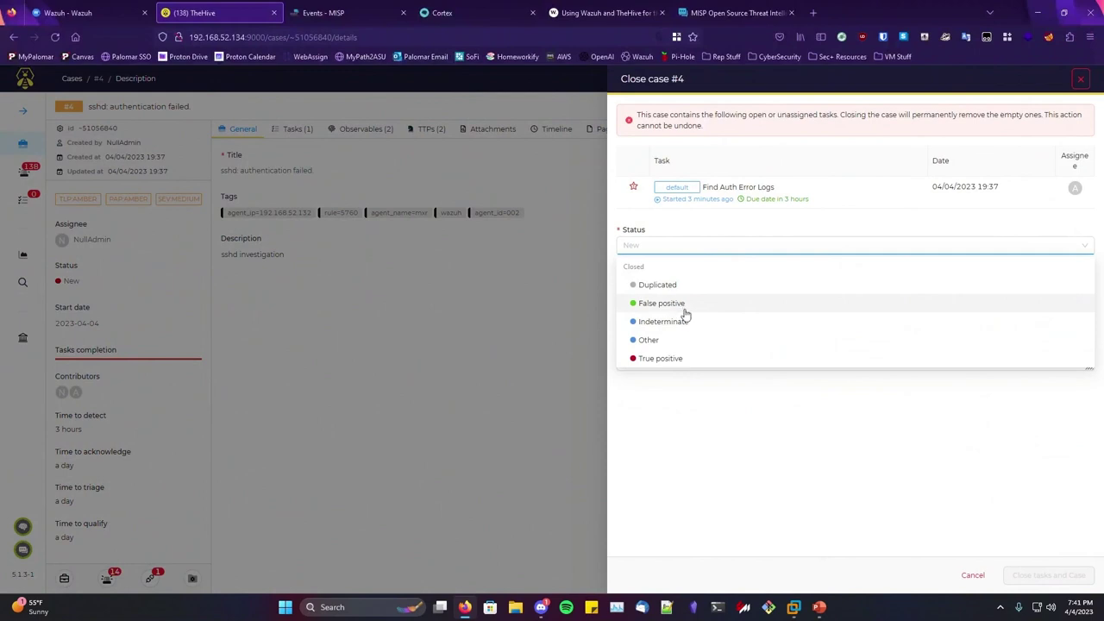
click(670, 359)
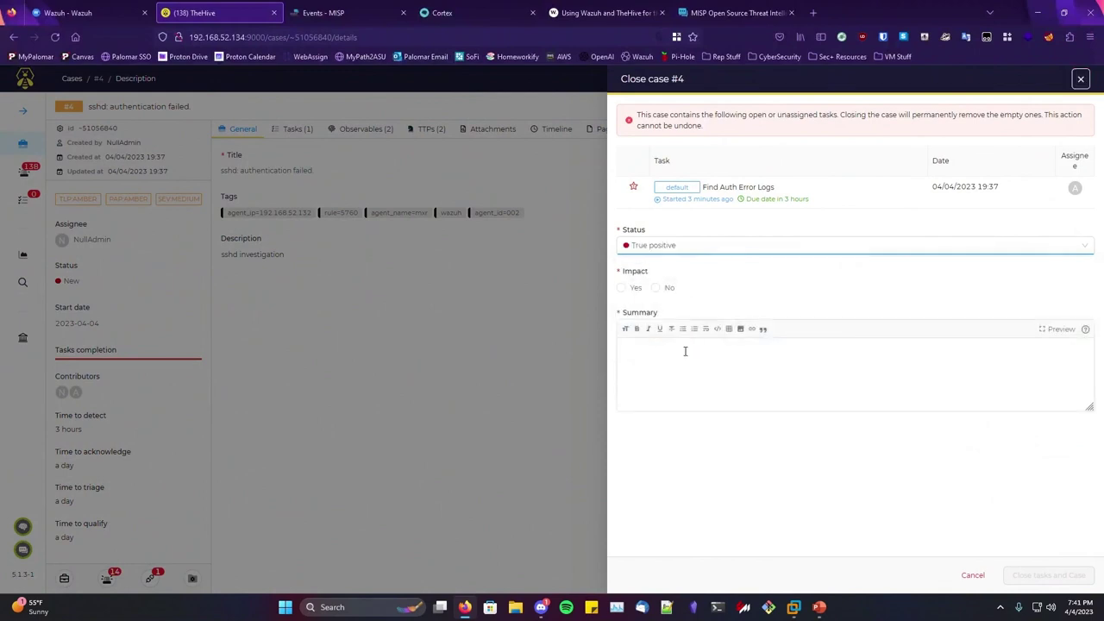
click(622, 288)
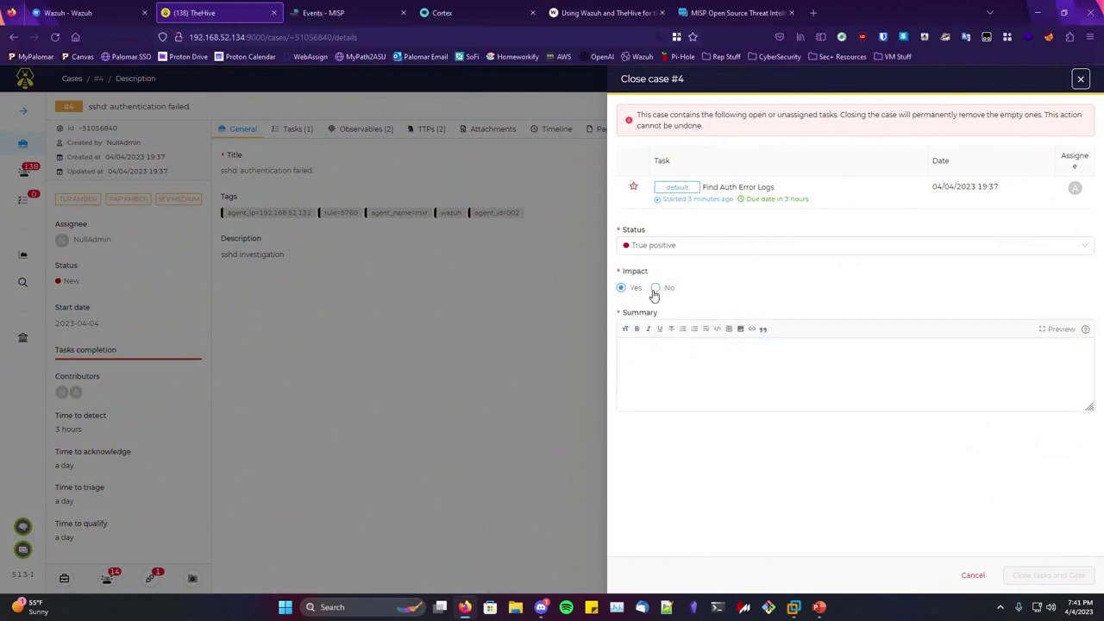
click(656, 288)
click(685, 376)
text(Found SSH Brute Forcing)
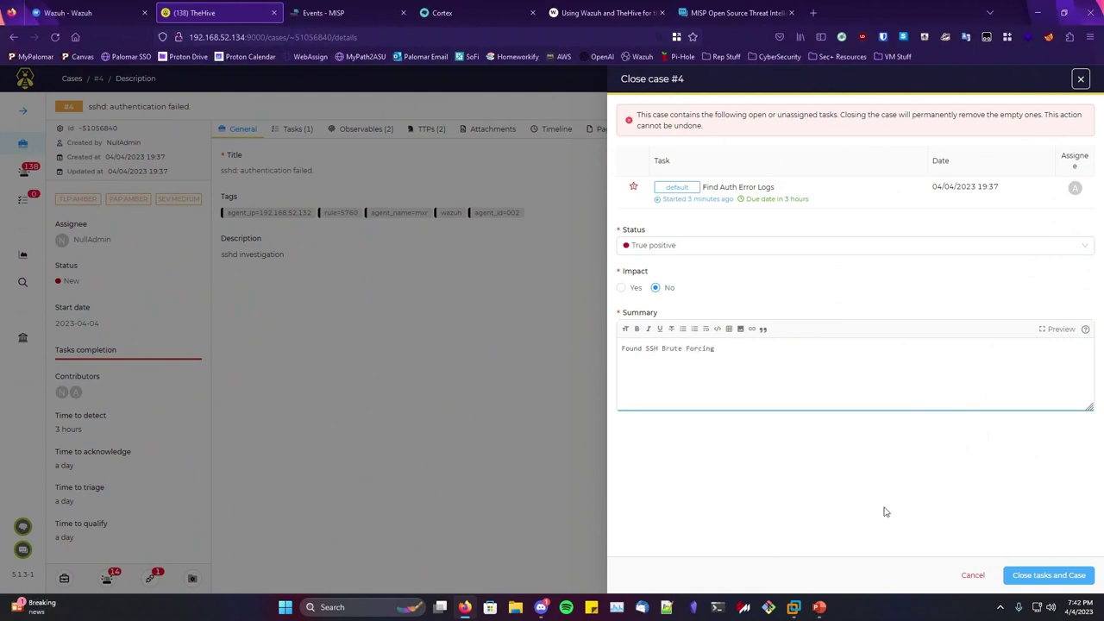
click(1041, 577)
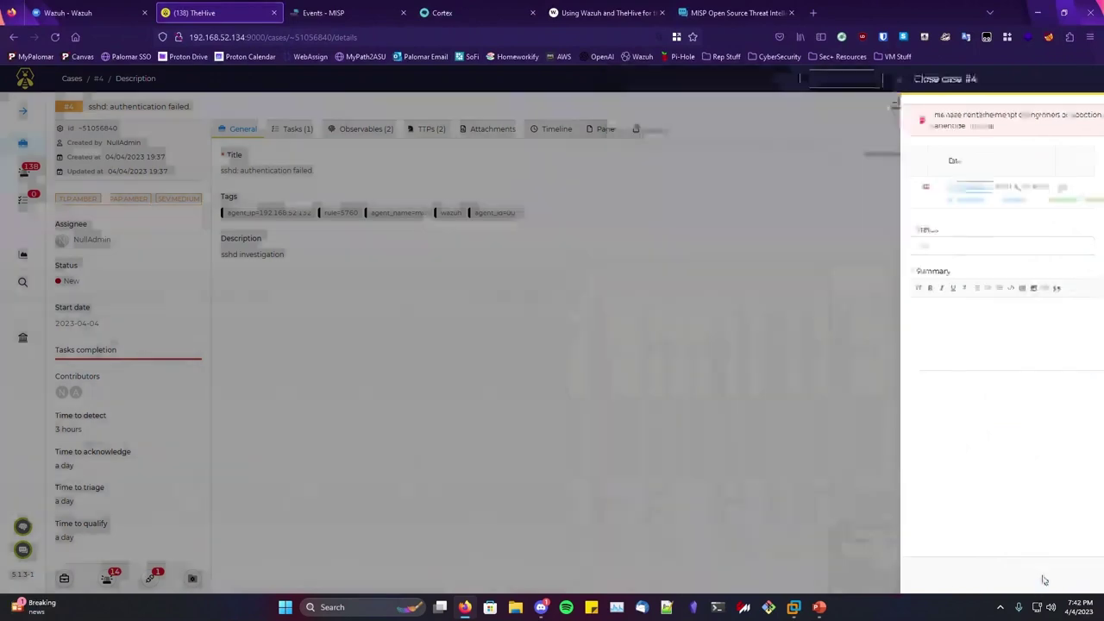
click(219, 534)
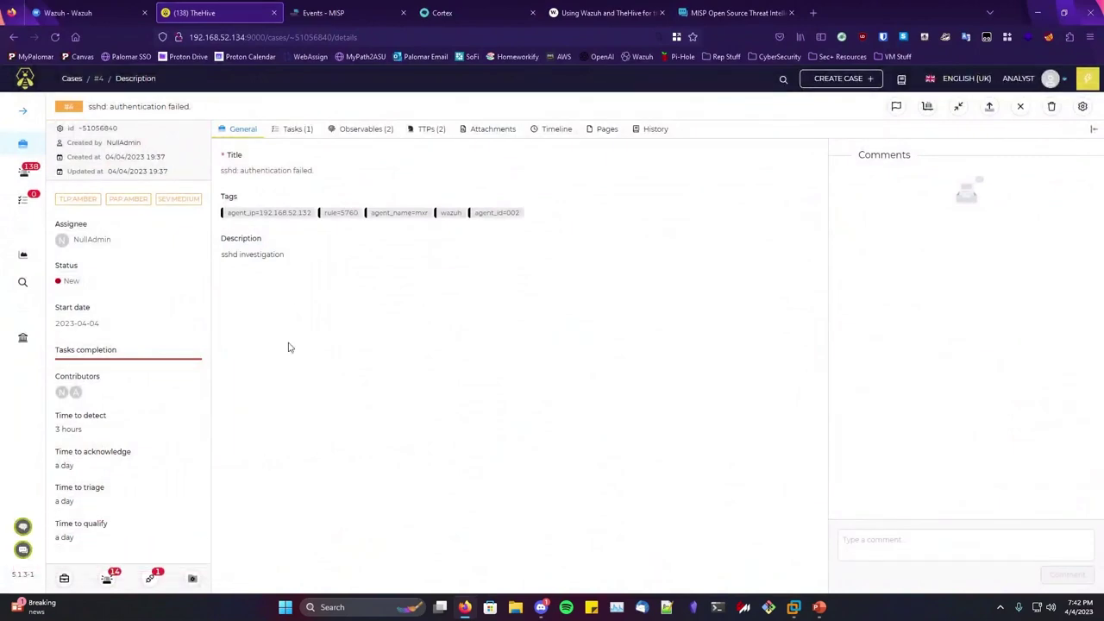
Delete the "Find Auth Error Logs" task from the "sshd: authentication failed." case
click(289, 129)
click(225, 211)
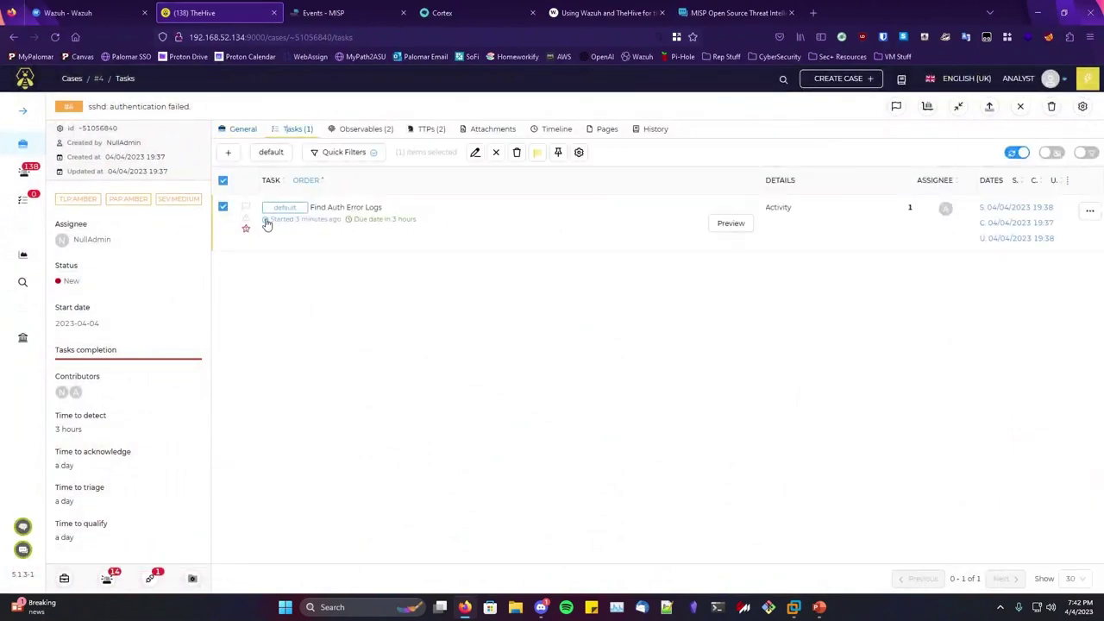
click(517, 153)
click(583, 115)
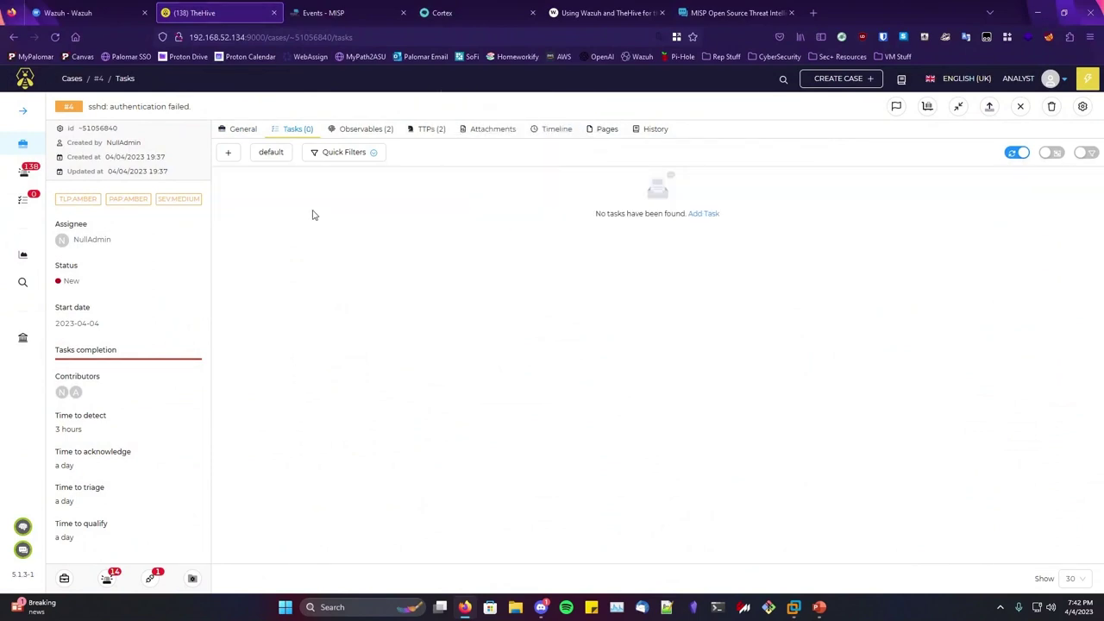
Close the "sshd: authentication failed." case as True positive with impact No and the summary "SSH BRUTE FORCING"
click(1021, 106)
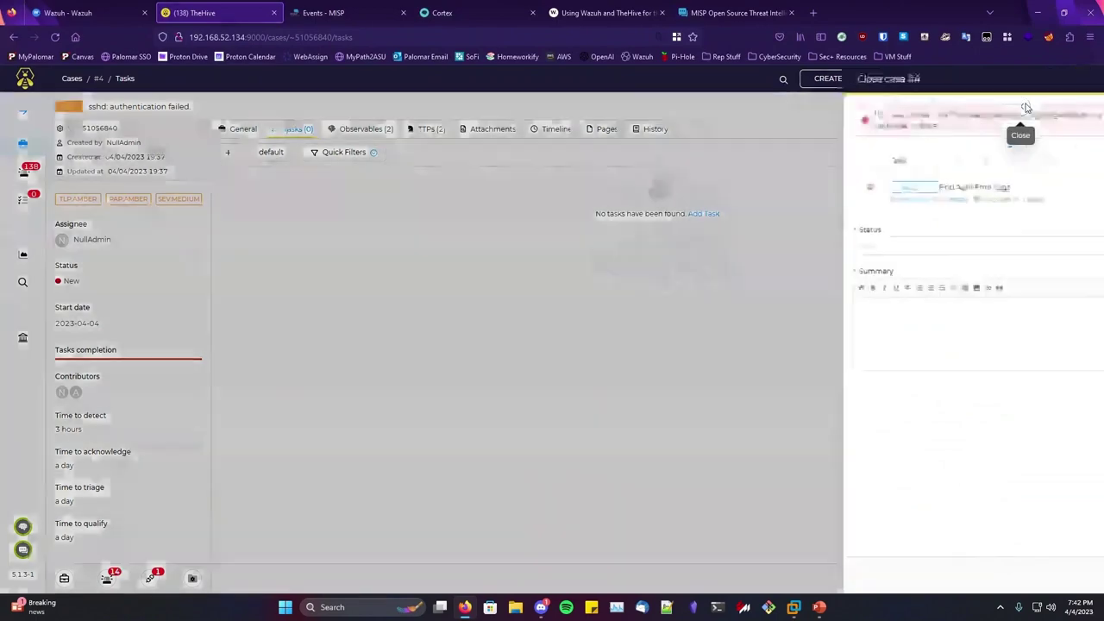
click(686, 134)
click(689, 135)
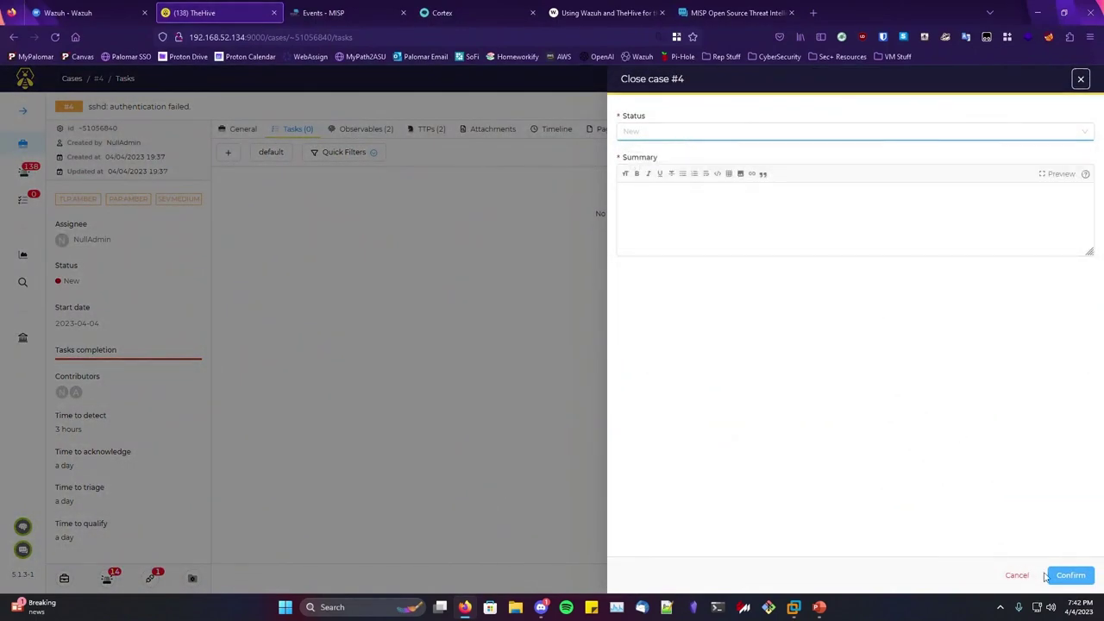
click(1070, 575)
click(707, 135)
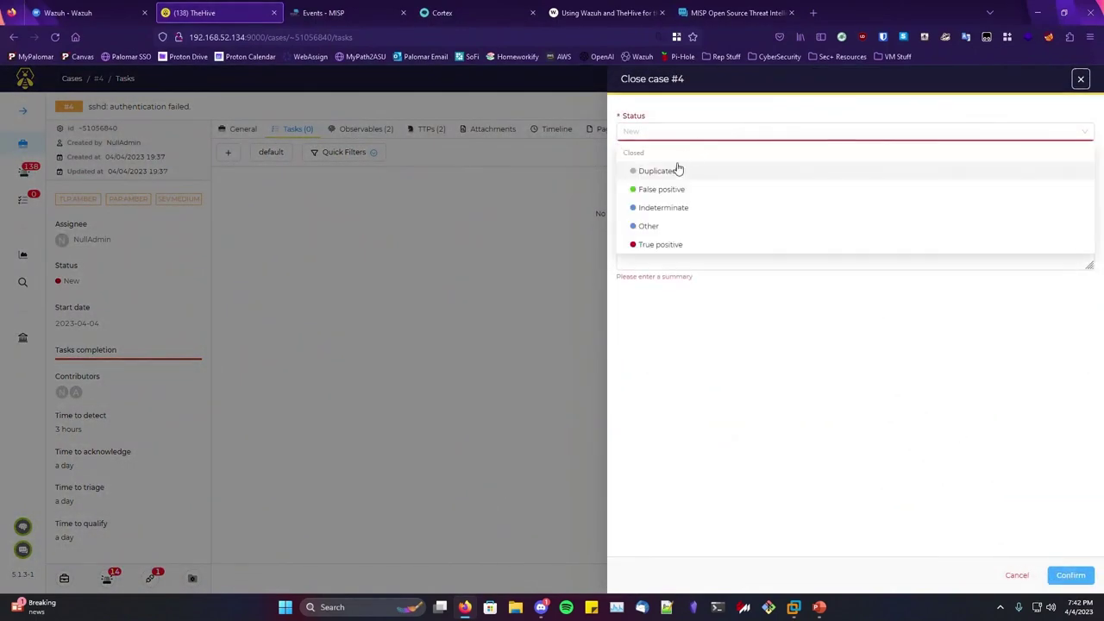
click(665, 245)
click(657, 177)
click(664, 242)
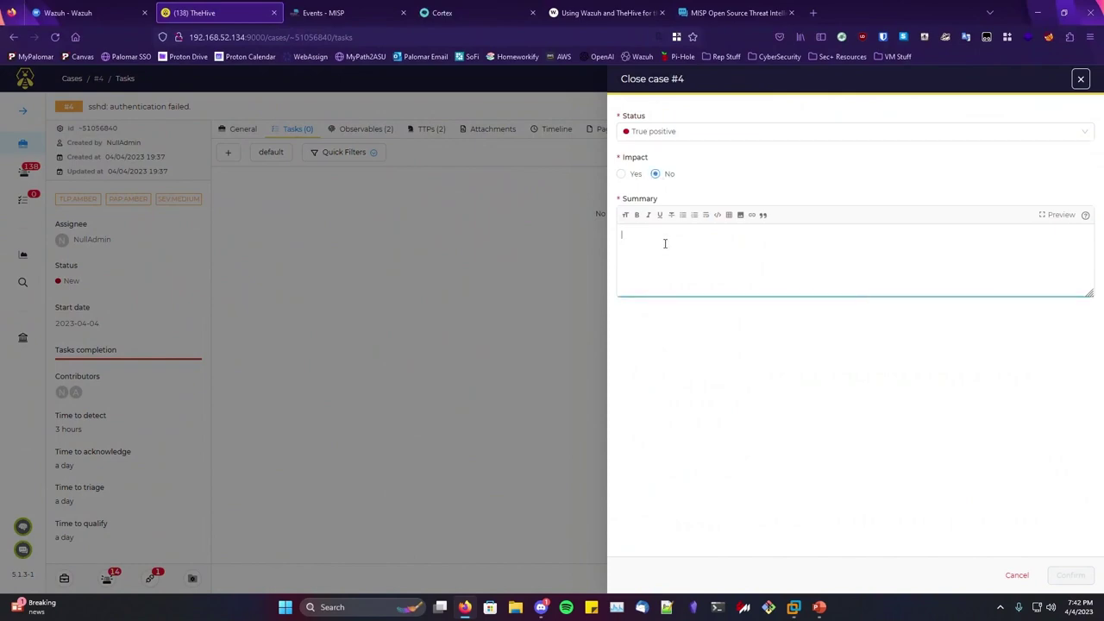
text(SSH BRUTE FORCING)
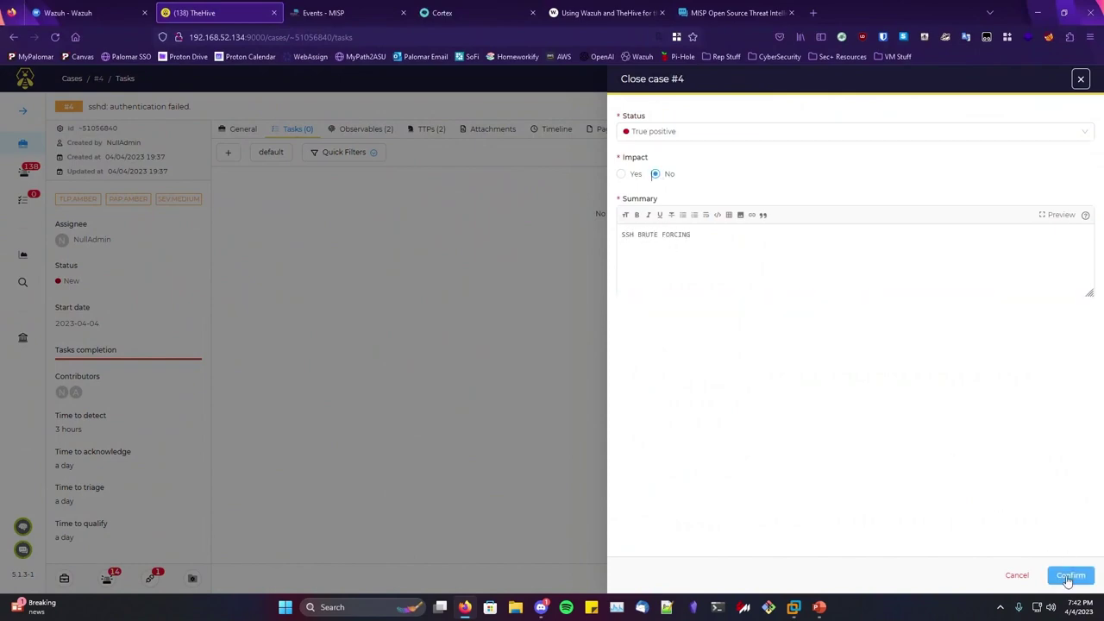
click(1070, 574)
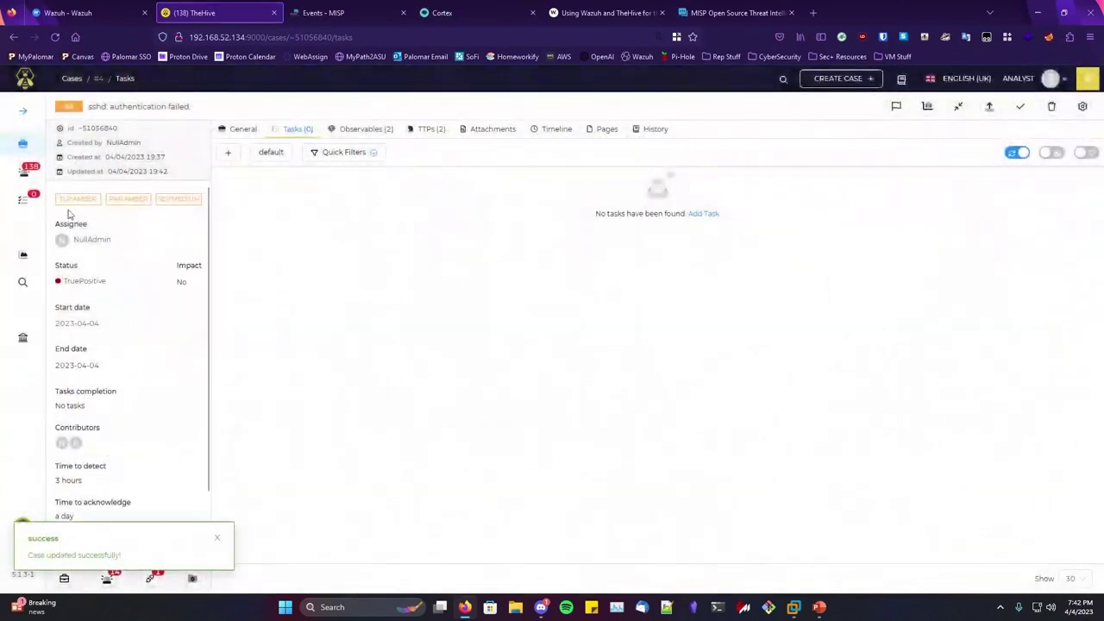
Check the case list, view the Jobs statistics dashboard and return to the dashboards list
click(24, 144)
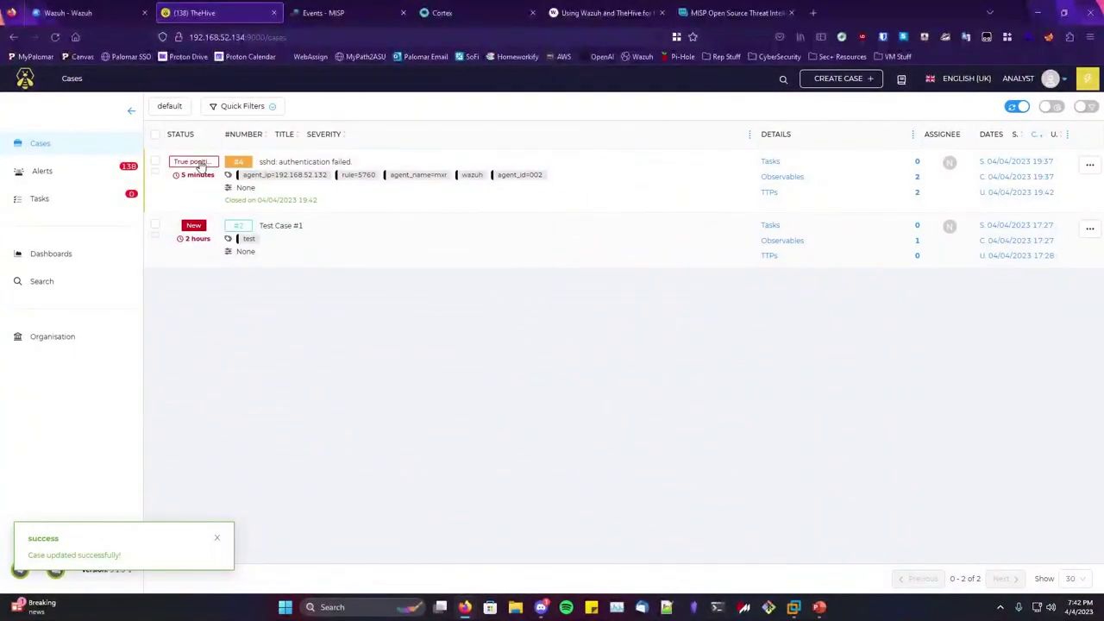
click(131, 111)
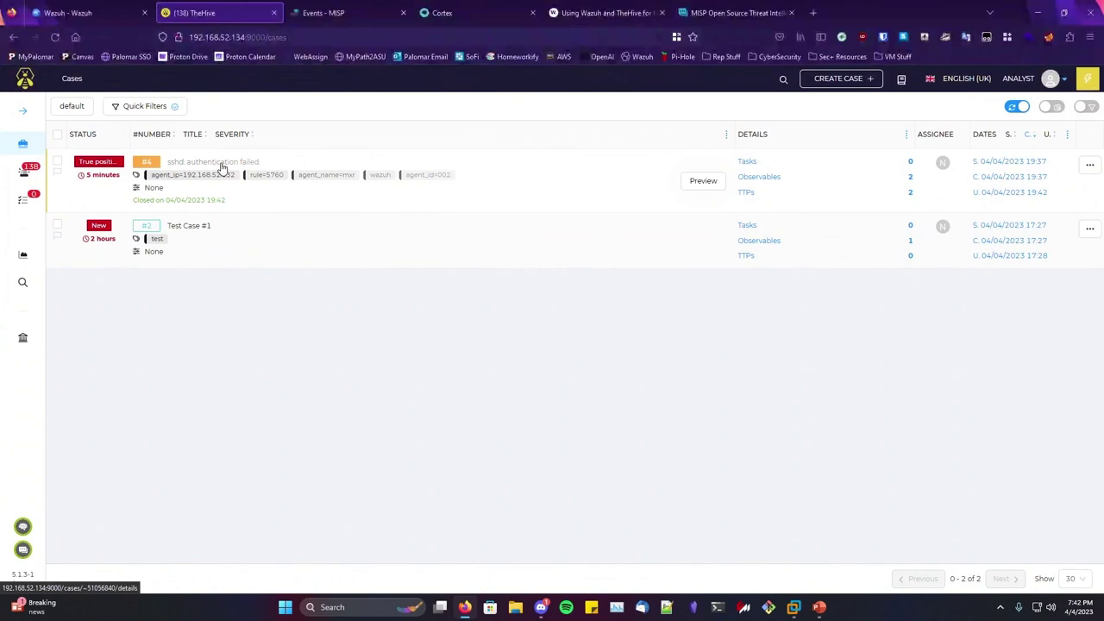
click(23, 255)
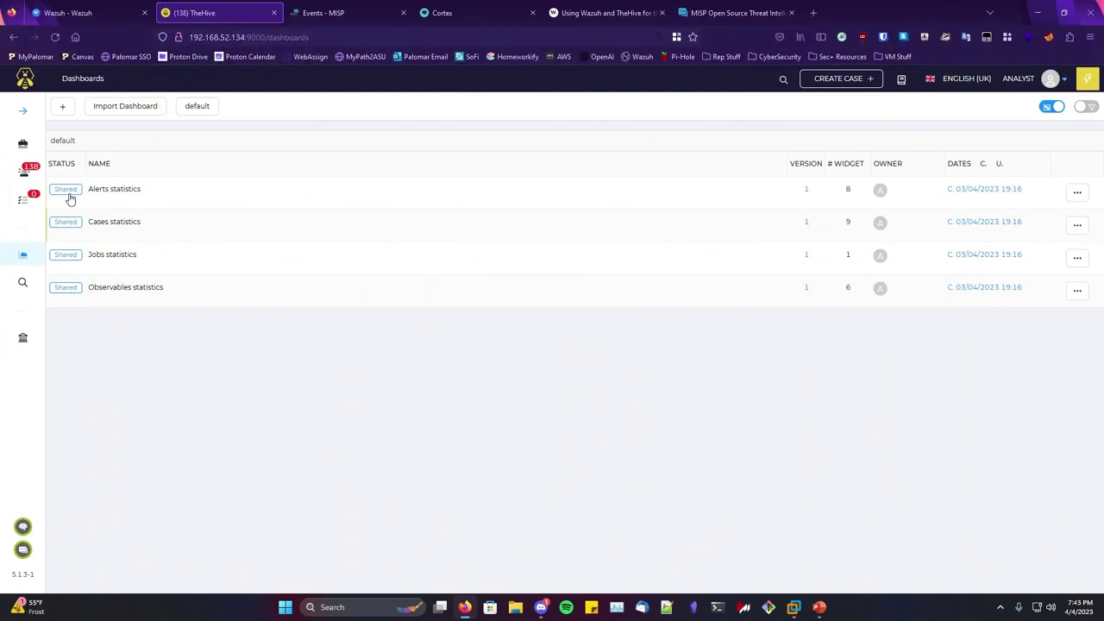
click(69, 255)
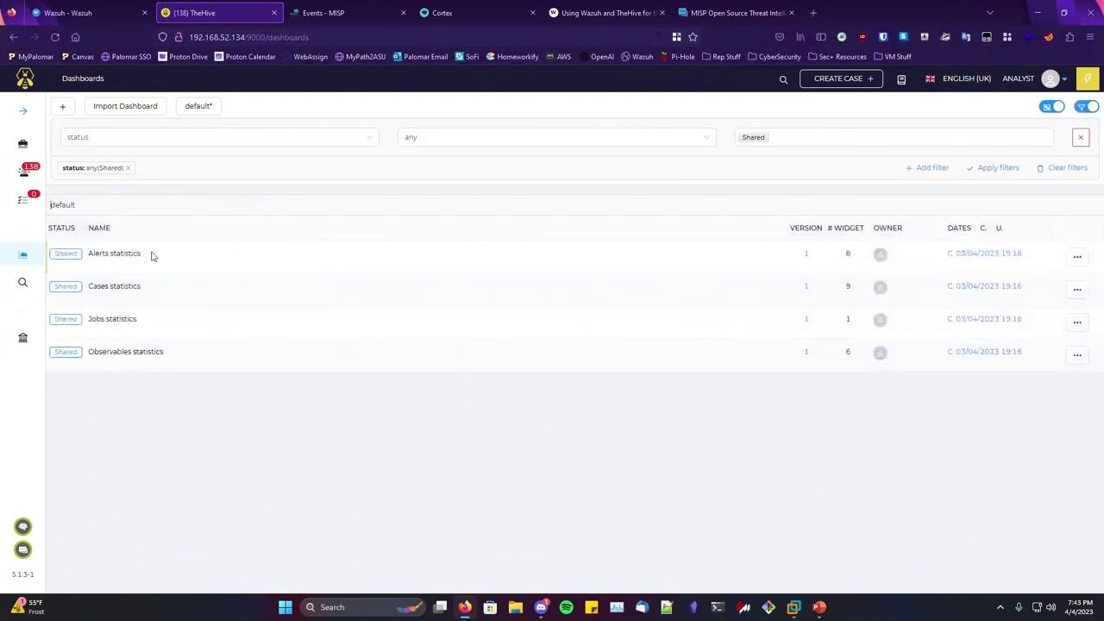
click(115, 319)
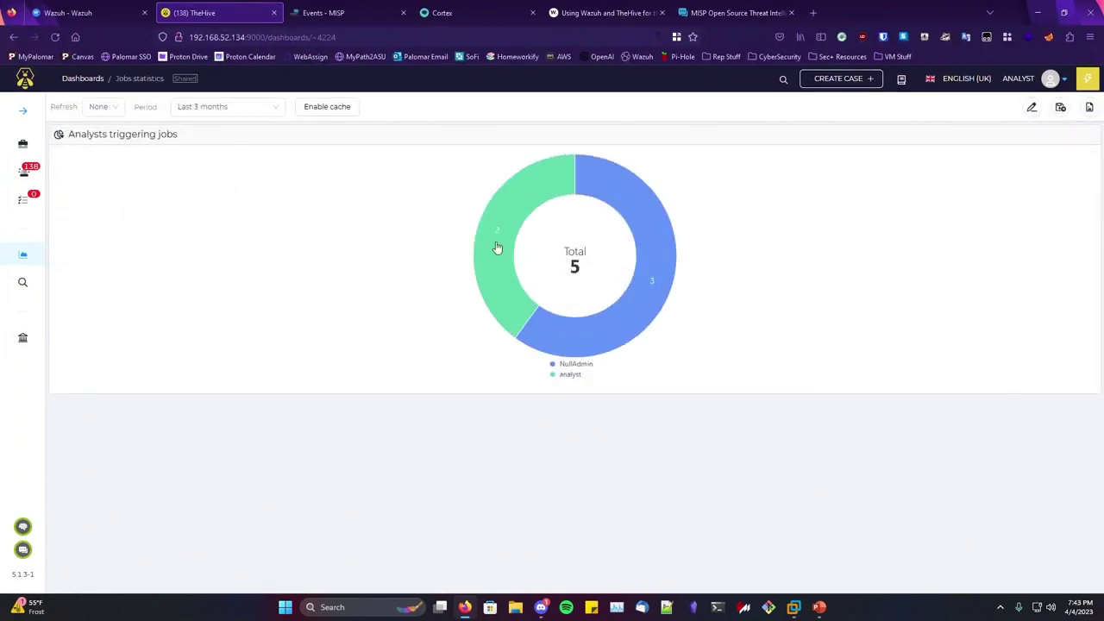
click(14, 37)
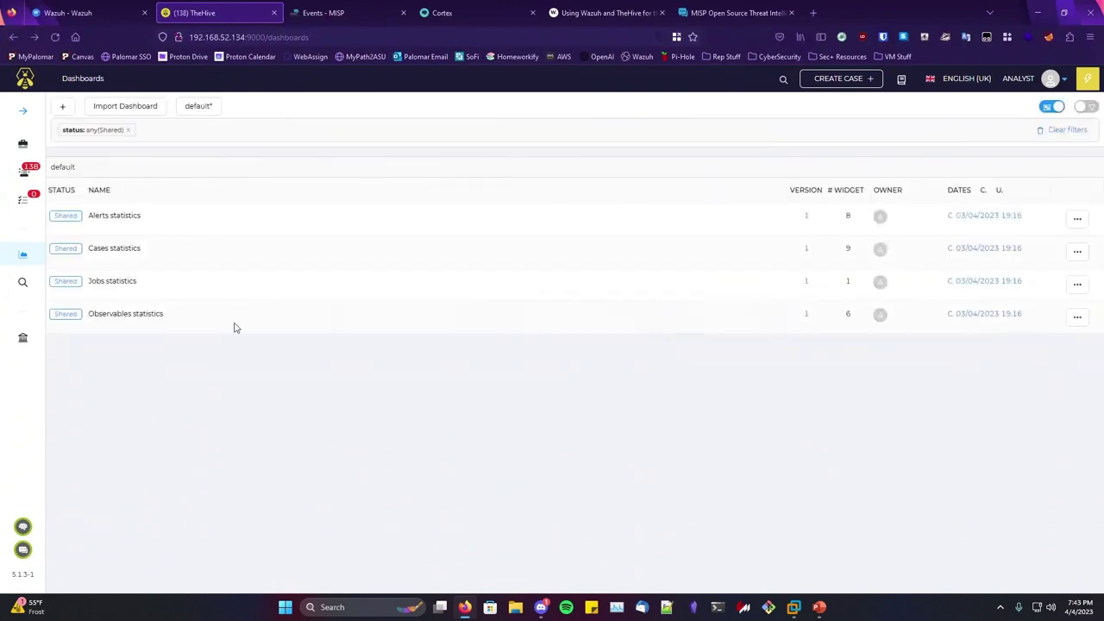
Look through the Observables statistics dashboard and return to the dashboards list
click(134, 320)
scroll(570, 246, down, 2)
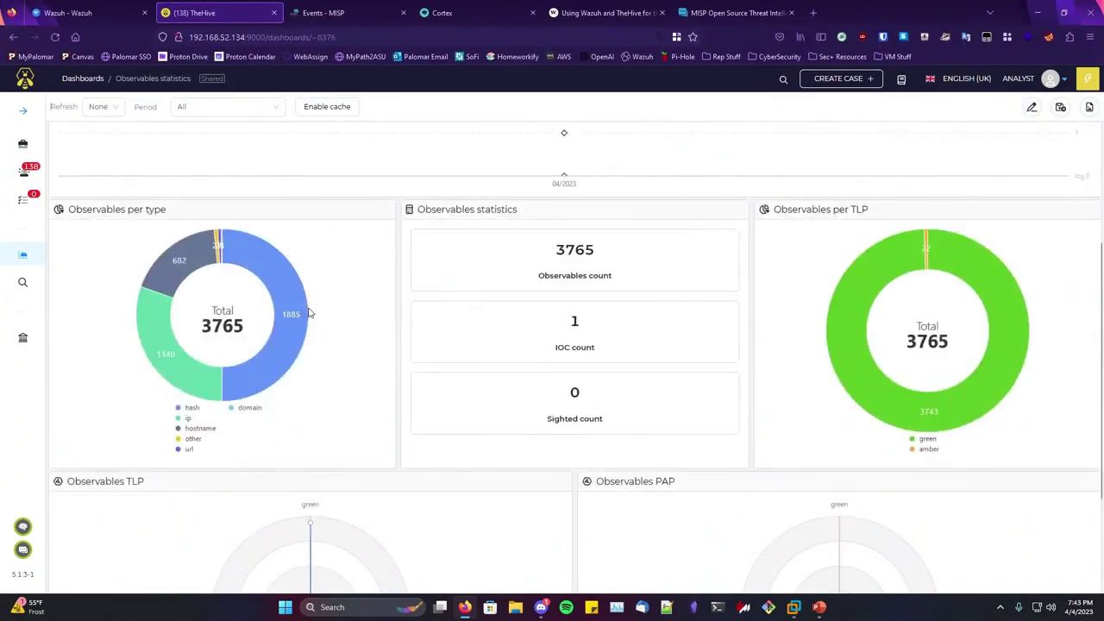
scroll(822, 336, down, 2)
scroll(245, 299, up, 4)
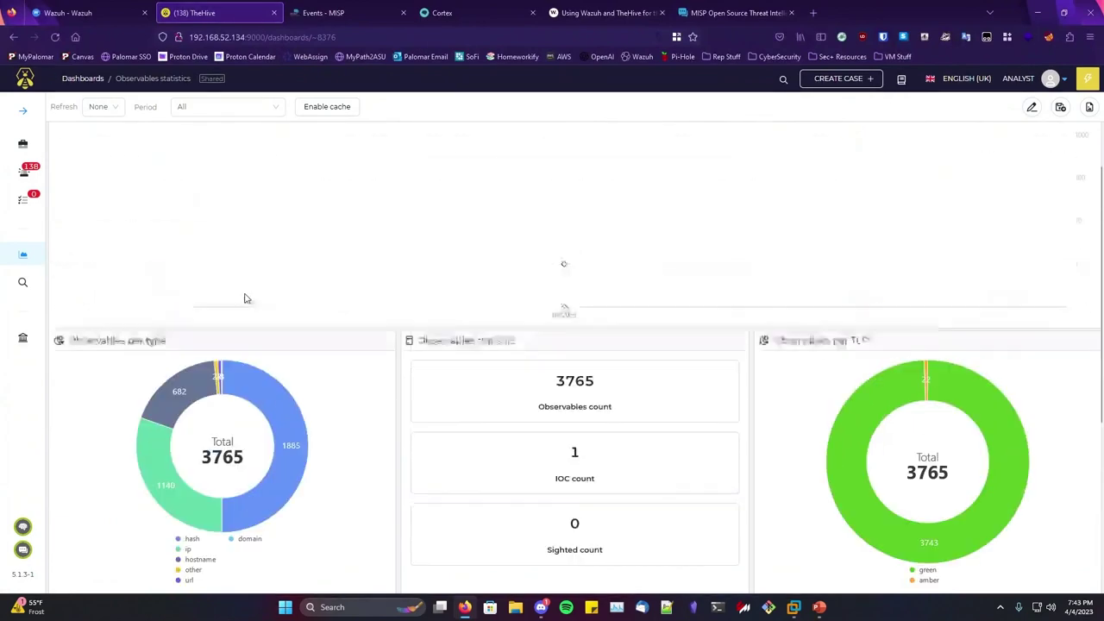
click(13, 38)
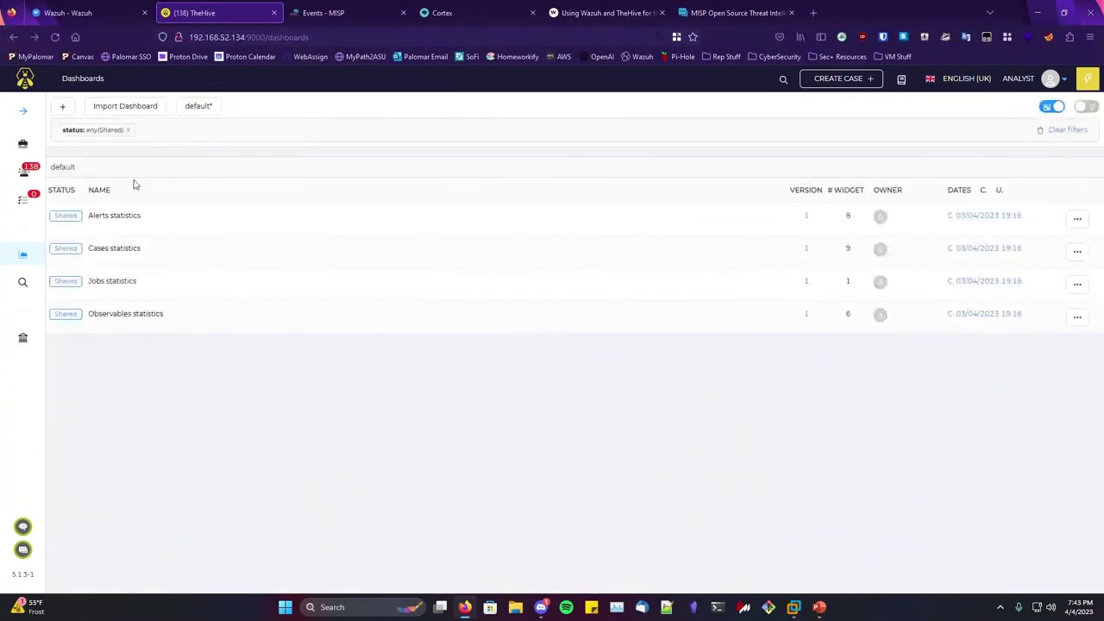
Look through the Alerts statistics dashboard and go back to the case list
click(120, 223)
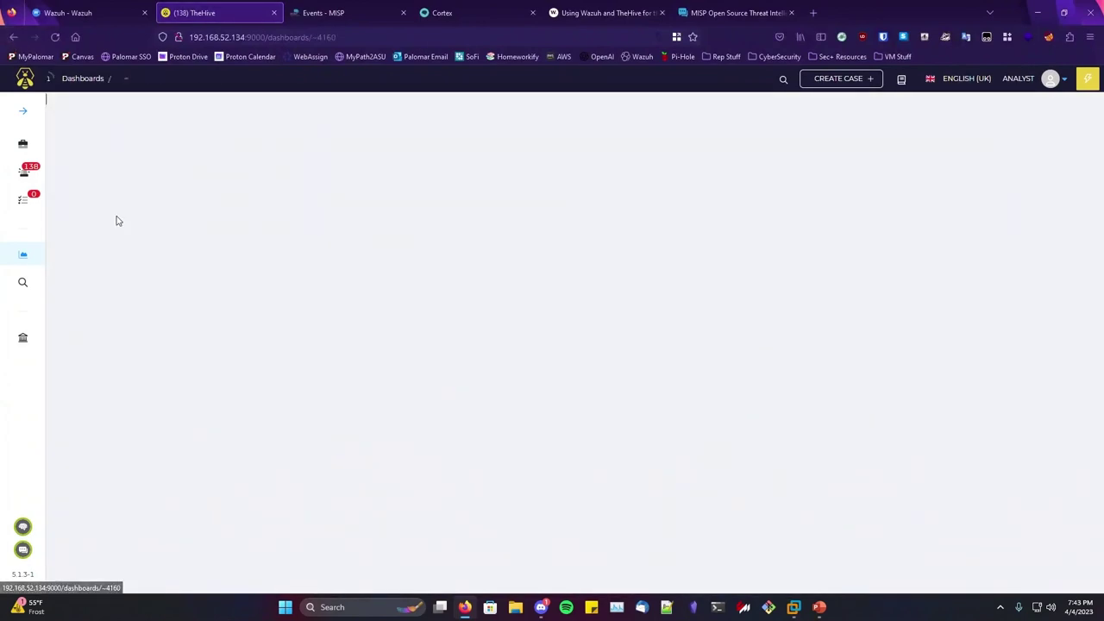
scroll(481, 271, down, 3)
scroll(530, 298, up, 3)
scroll(530, 298, down, 4)
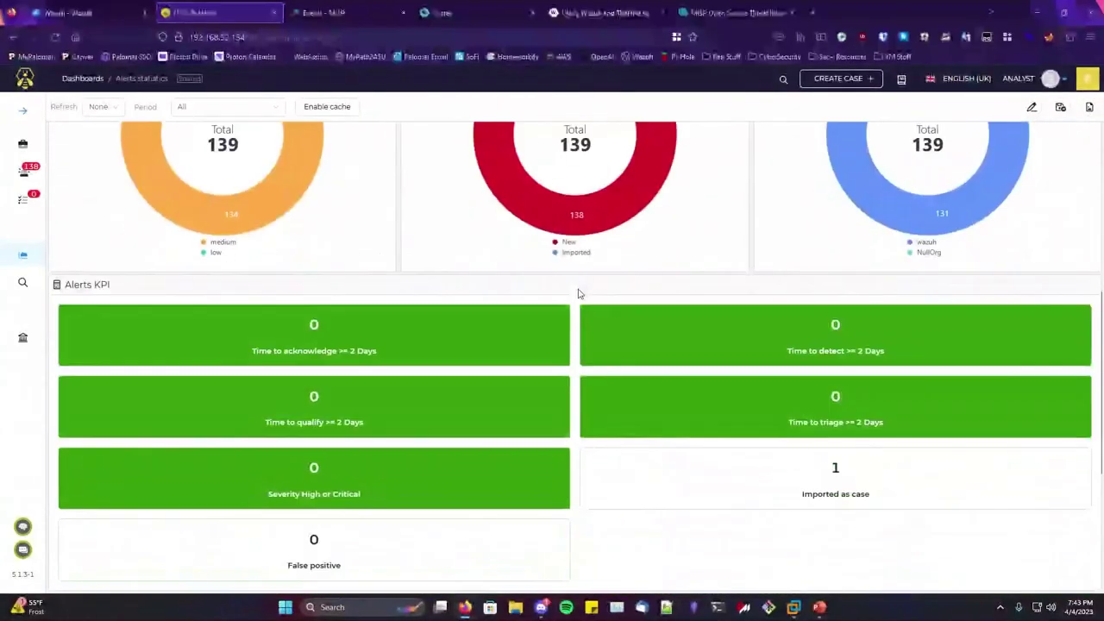
scroll(578, 291, up, 5)
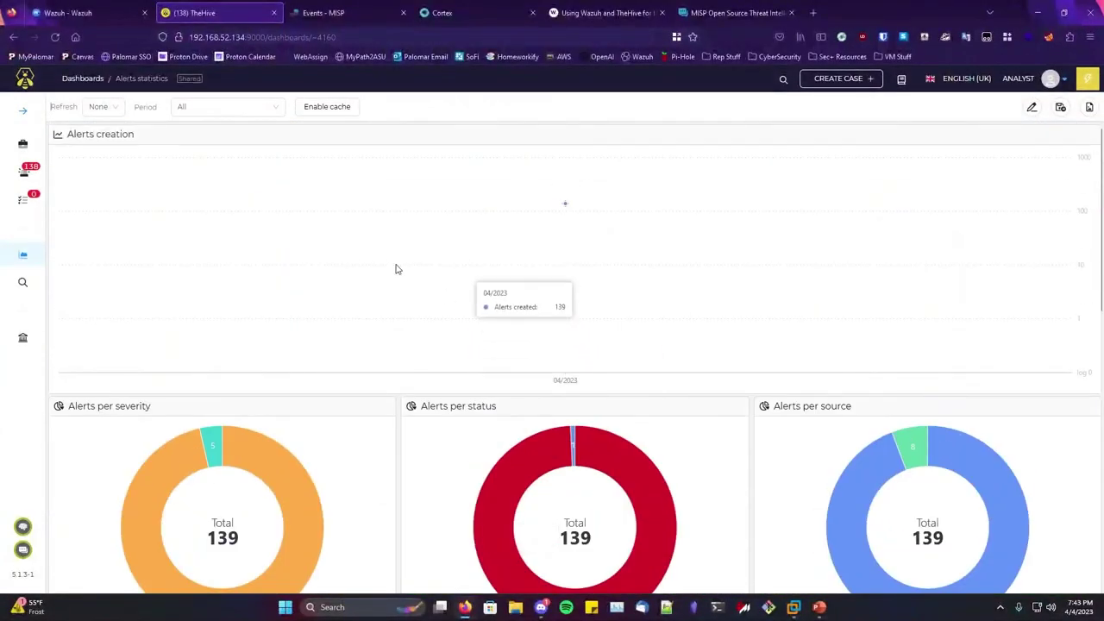
click(13, 38)
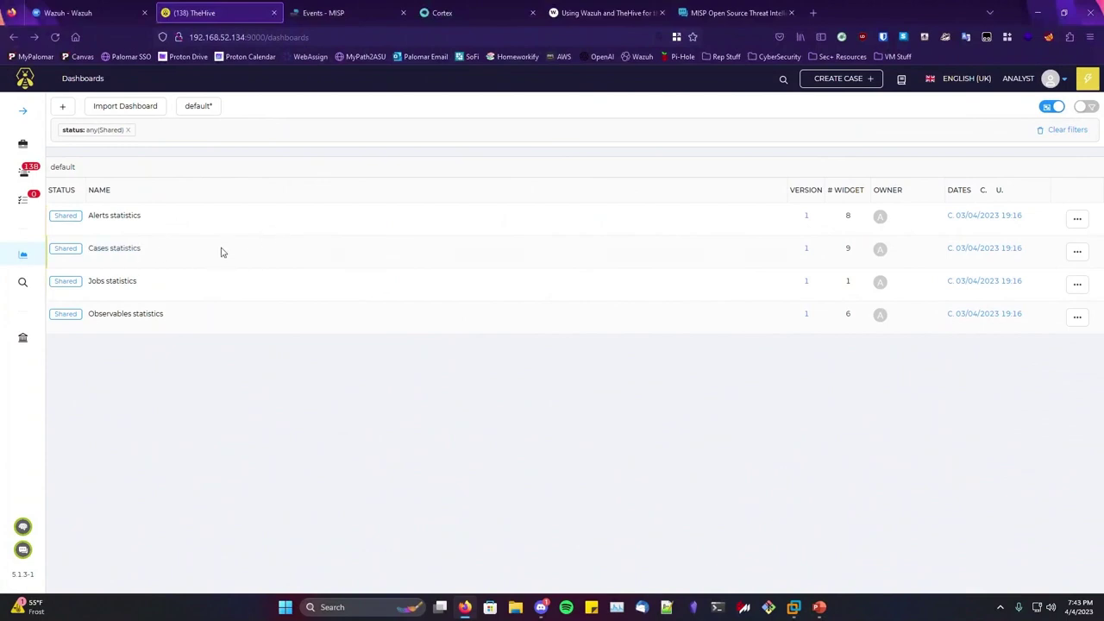
click(23, 147)
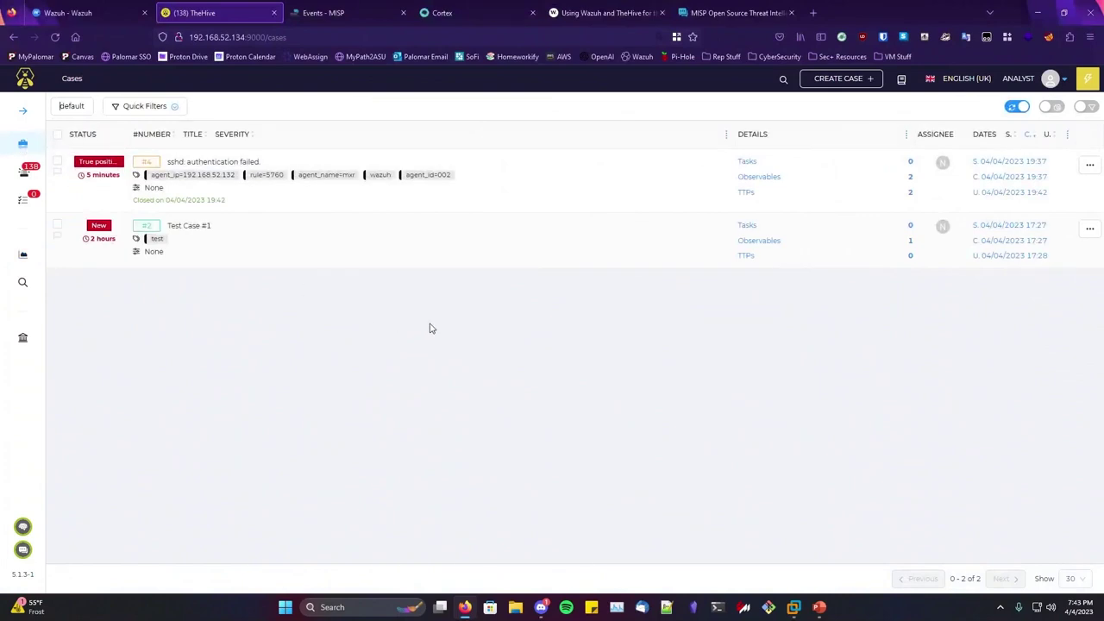
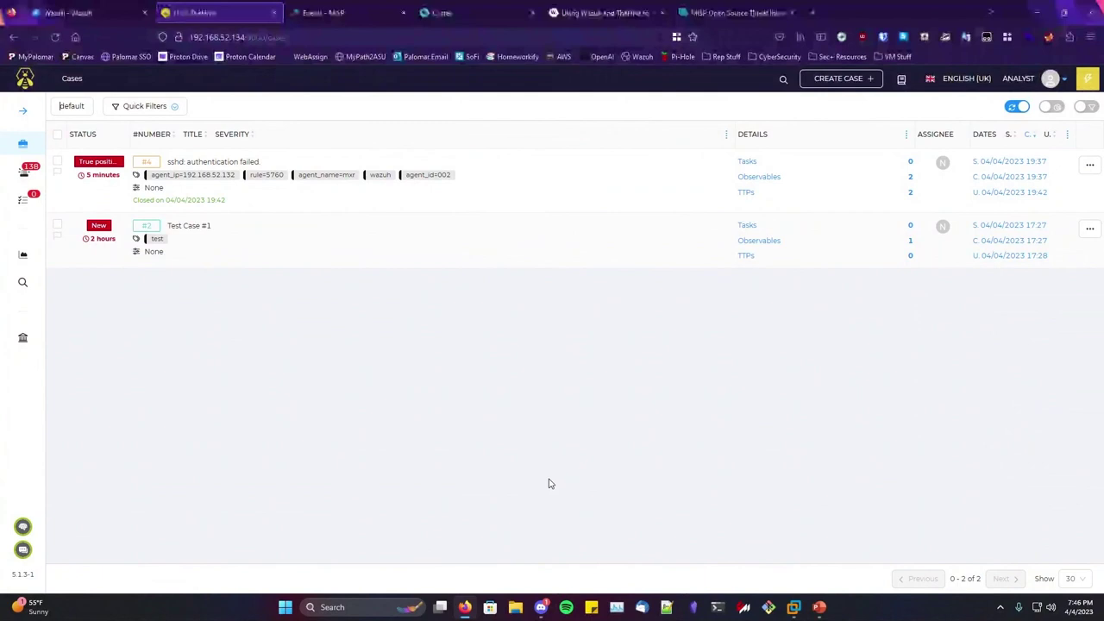
Switch to Discord and stop the screen share in the meetup voice channel
key(alt+Tab)
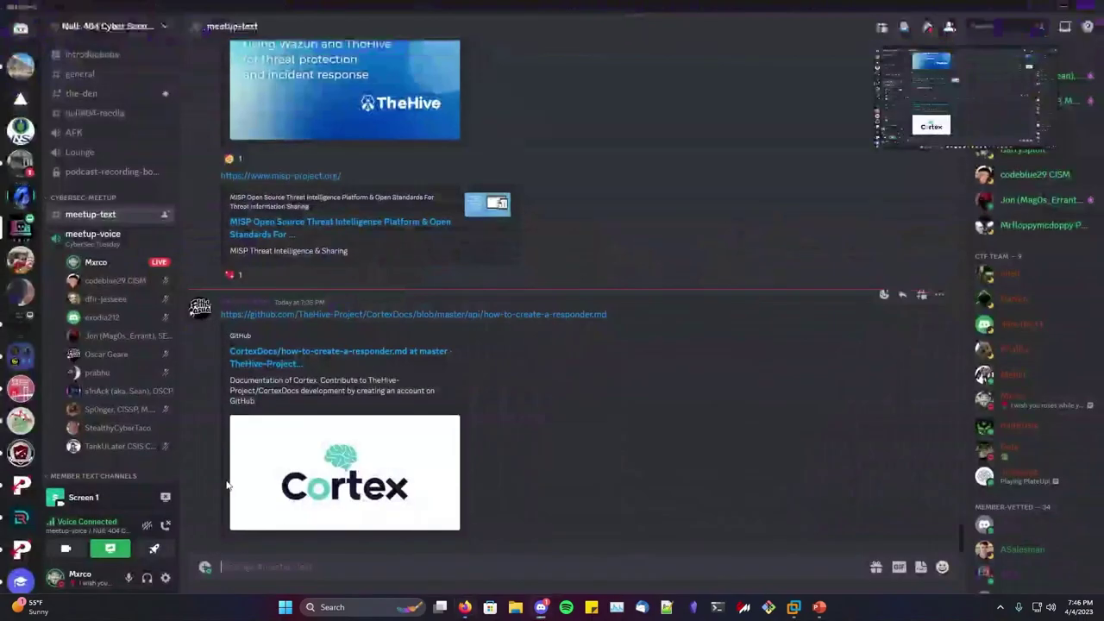
click(165, 498)
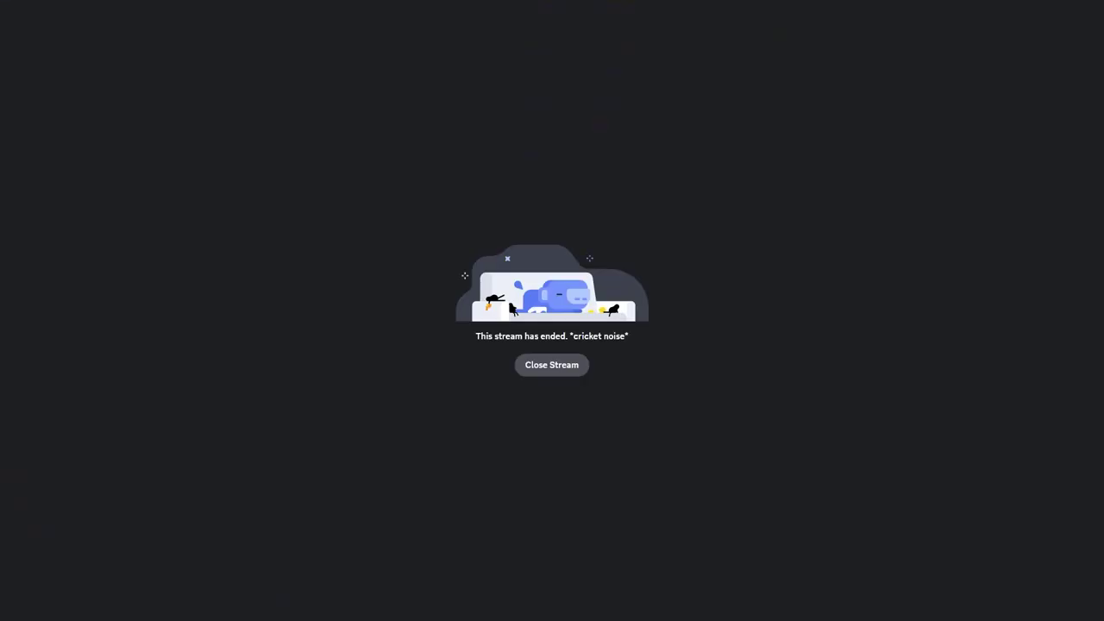